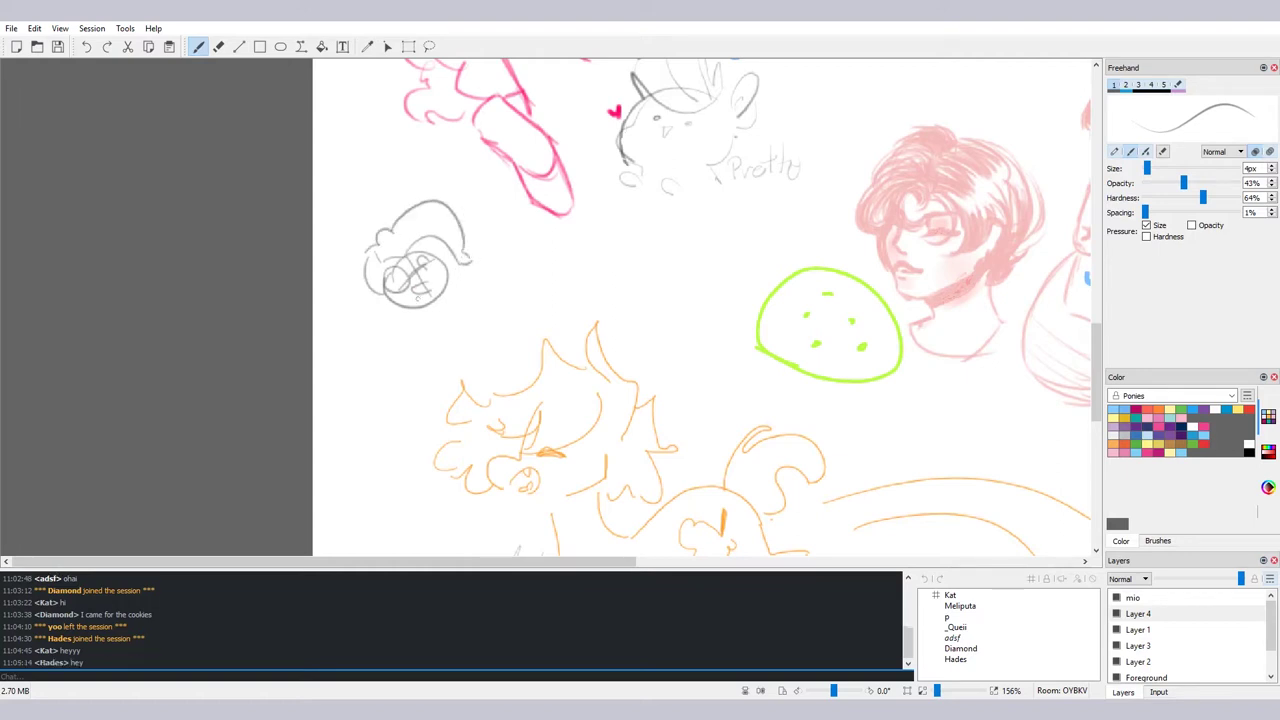
Sketch the upper braid of the grey round-headed character, plus its neck line and raised arm
mouse_move(386, 295)
mouse_down()
mouse_move(411, 318)
mouse_move(416, 356)
mouse_up()
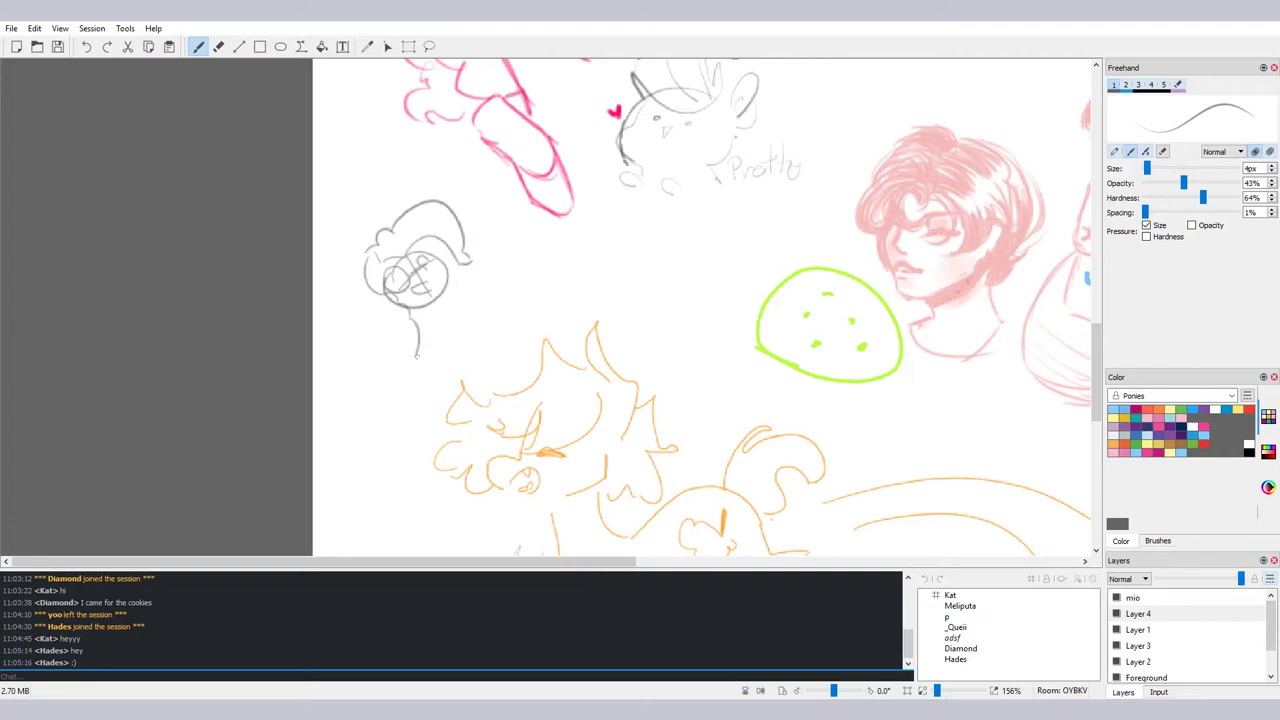
drag(386, 298, 406, 364)
drag(441, 304, 461, 340)
mouse_move(460, 336)
mouse_down()
mouse_move(487, 262)
mouse_move(502, 285)
mouse_move(478, 347)
mouse_up()
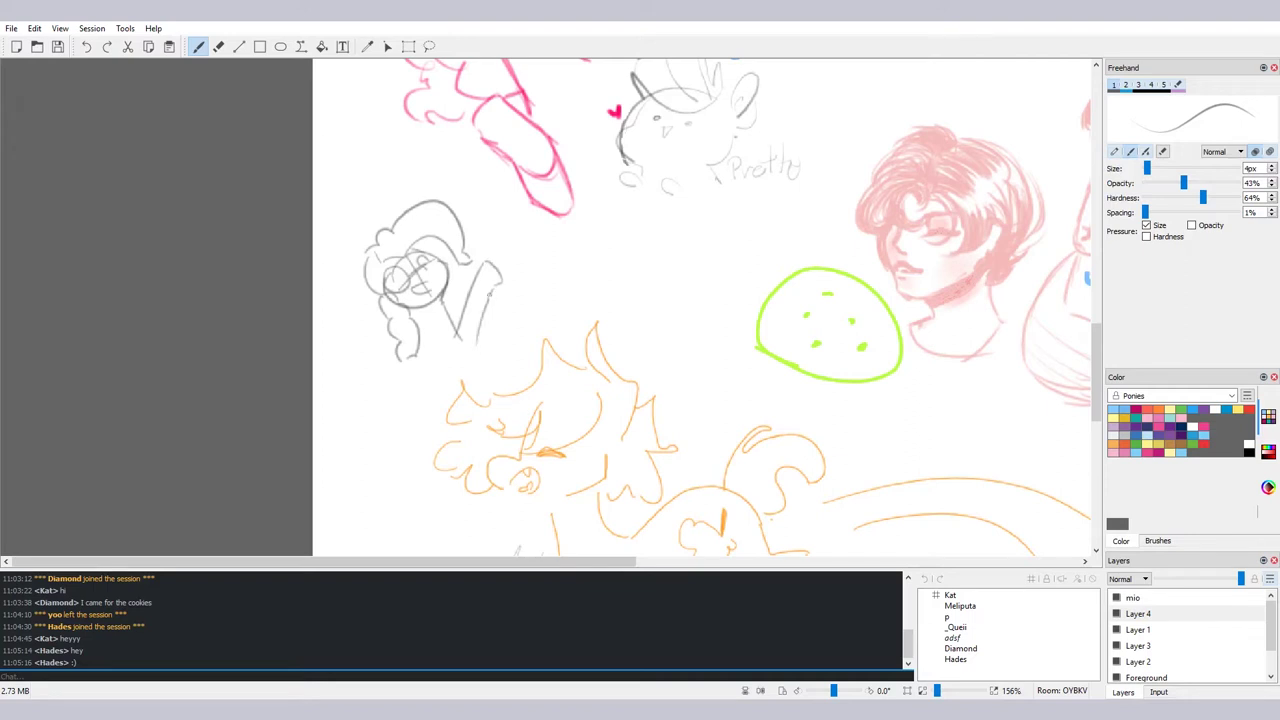
Undo the last arm strokes and erase the rest of the grey character's raised arm with a 7 px eraser
drag(491, 293, 468, 350)
key(ctrl+z)
key(ctrl+z)
key(e)
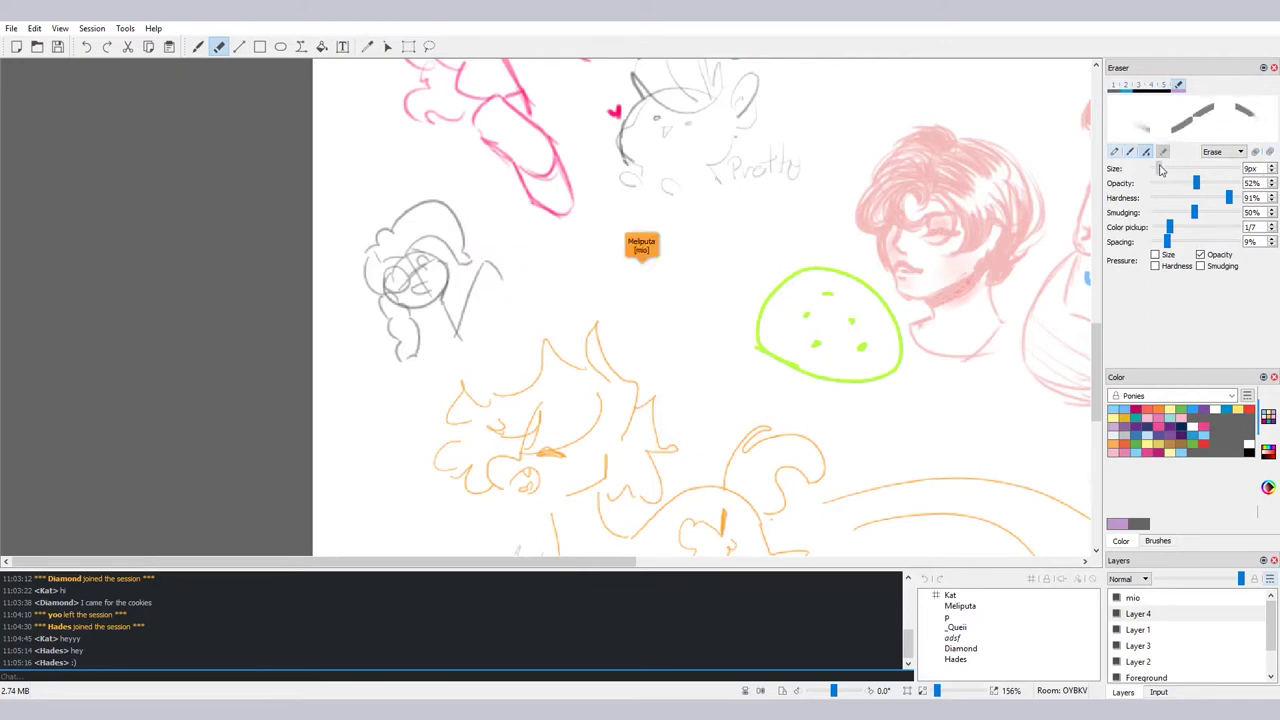
drag(1160, 170, 1157, 170)
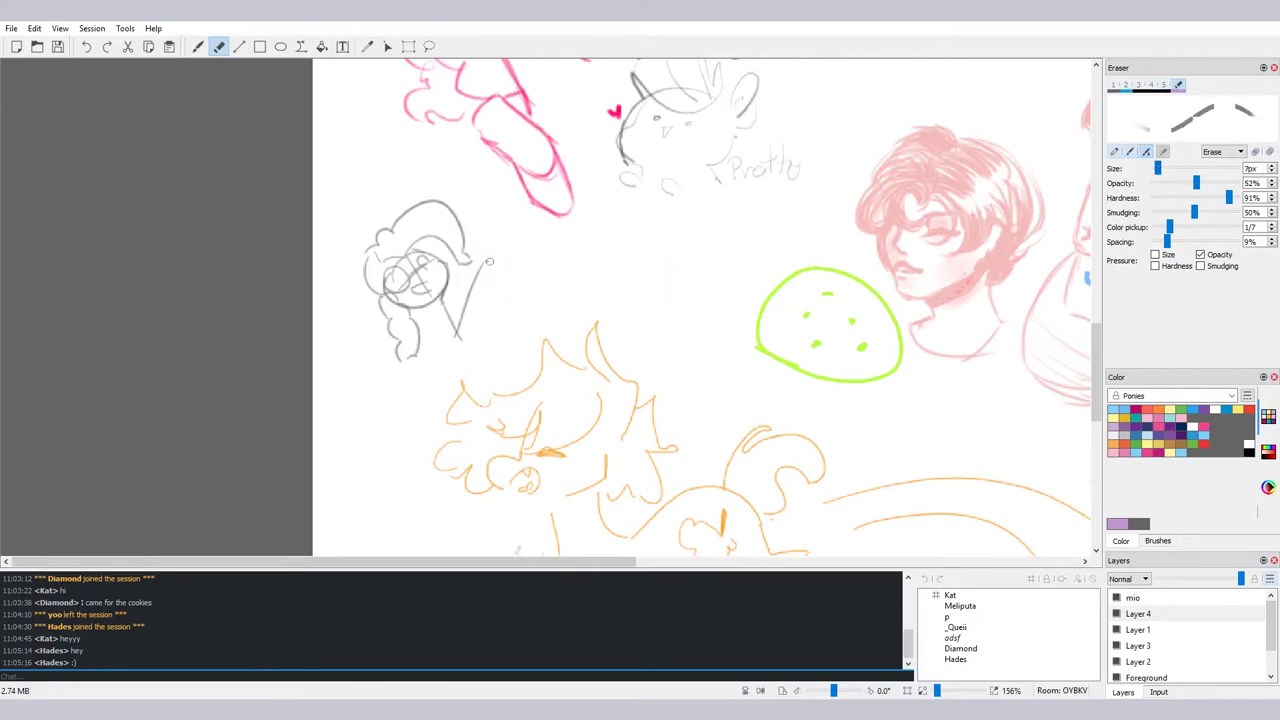
drag(489, 261, 458, 332)
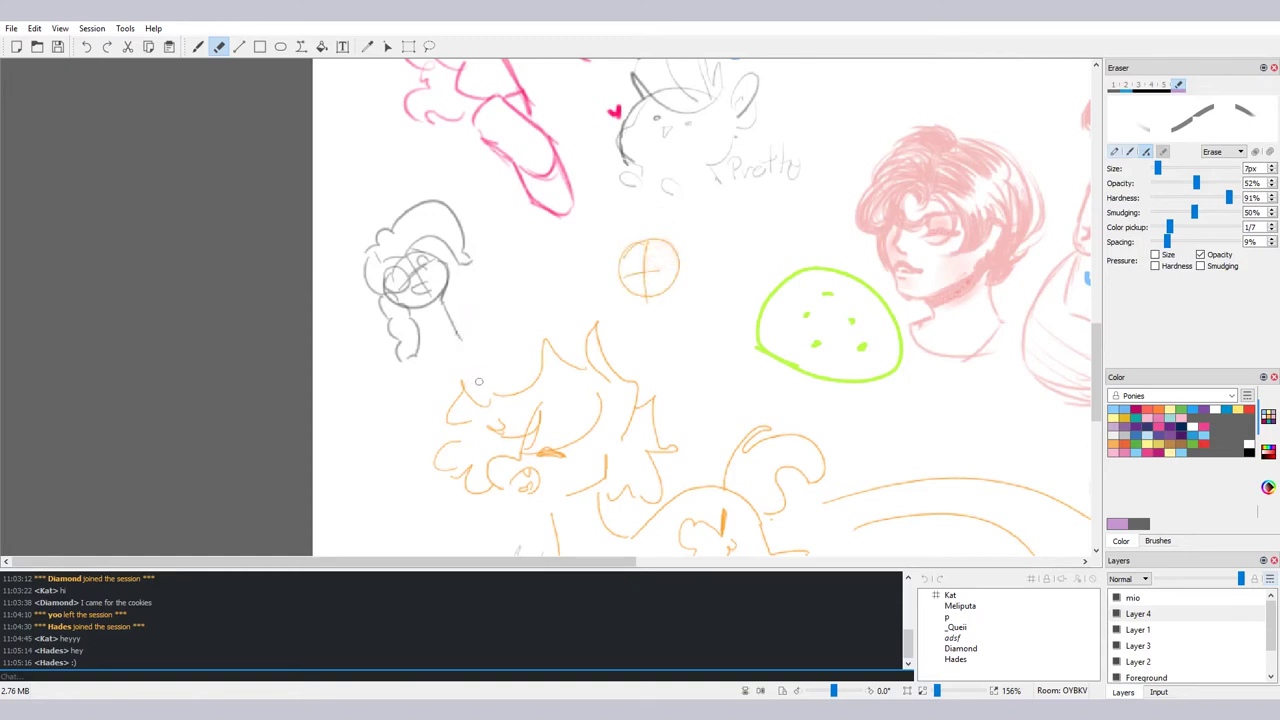
Redraw the grey character's raised arm with the 4 px brush, undoing strokes until the shape fits
key(b)
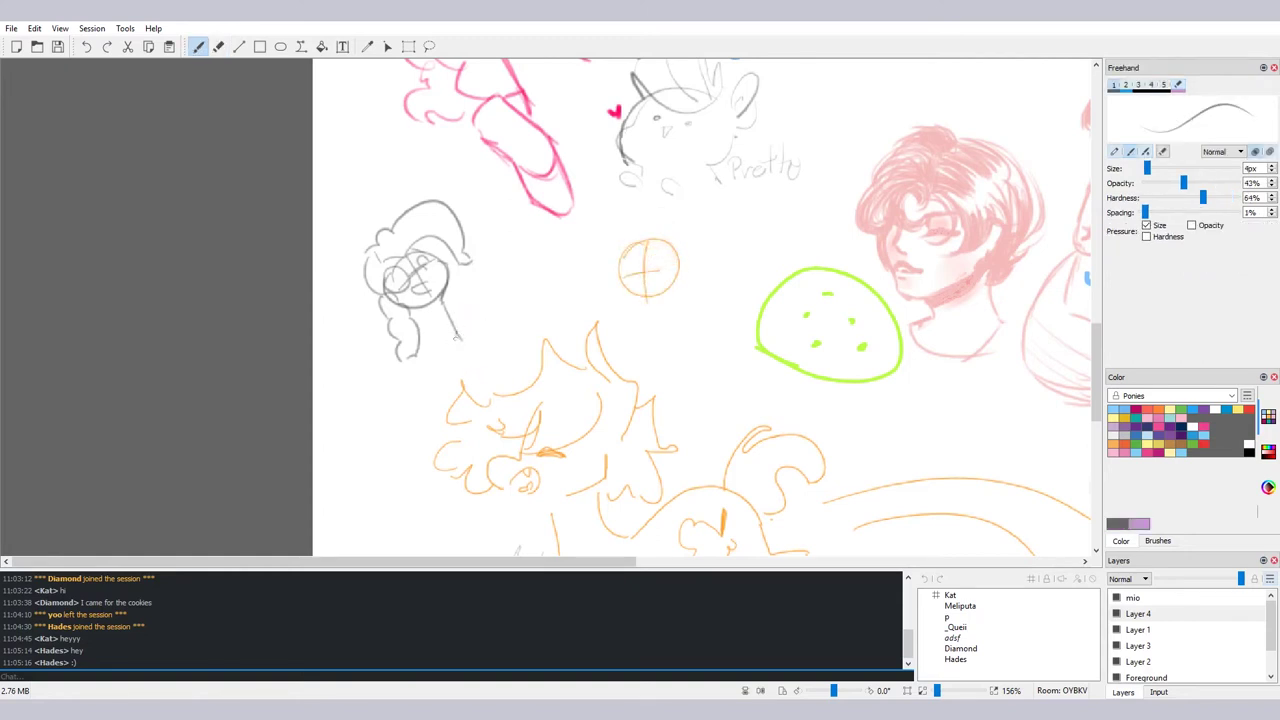
mouse_move(458, 338)
mouse_down()
mouse_move(498, 251)
mouse_move(516, 293)
mouse_move(500, 262)
mouse_move(512, 293)
mouse_move(510, 272)
mouse_move(510, 298)
mouse_move(510, 284)
mouse_move(480, 348)
mouse_up()
key(ctrl+z)
key(ctrl+z)
key(ctrl+z)
key(ctrl+z)
key(ctrl+z)
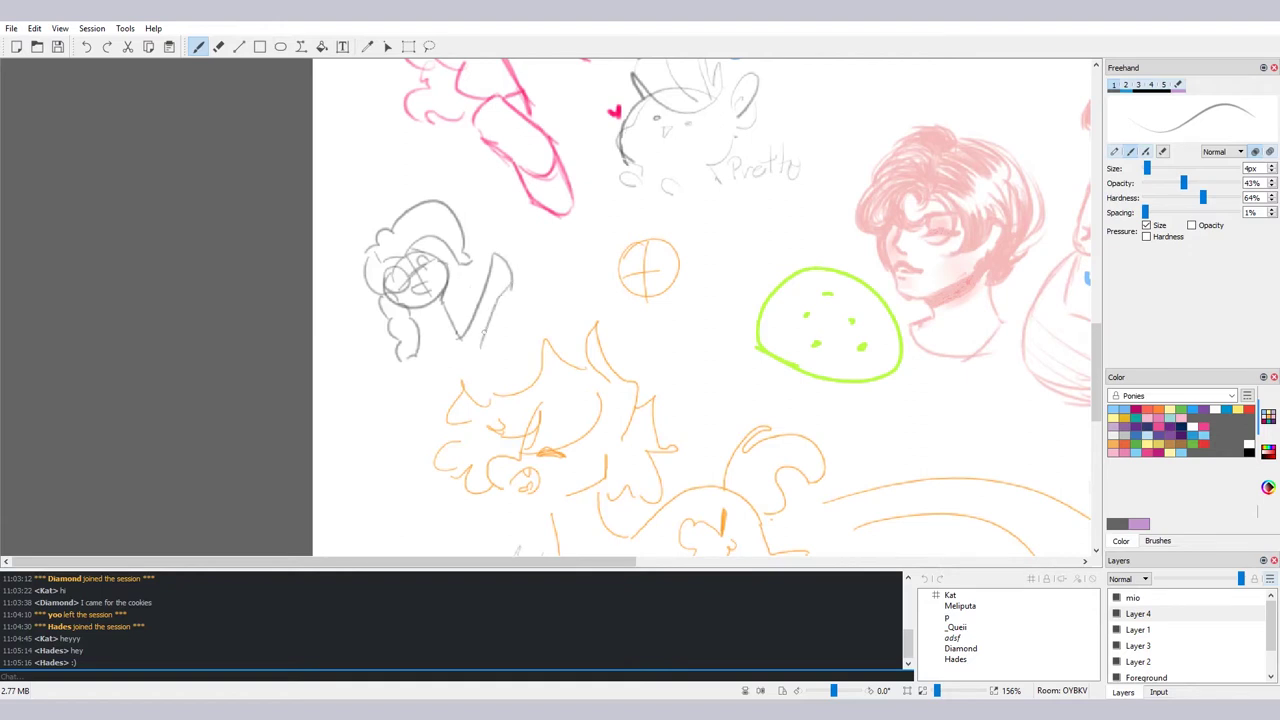
key(ctrl+z)
drag(500, 298, 463, 352)
key(ctrl+z)
Draw the arm's underside and the legs, shade the gaps by the legs, and add the lower braid and facial features
drag(496, 304, 420, 429)
drag(437, 374, 432, 422)
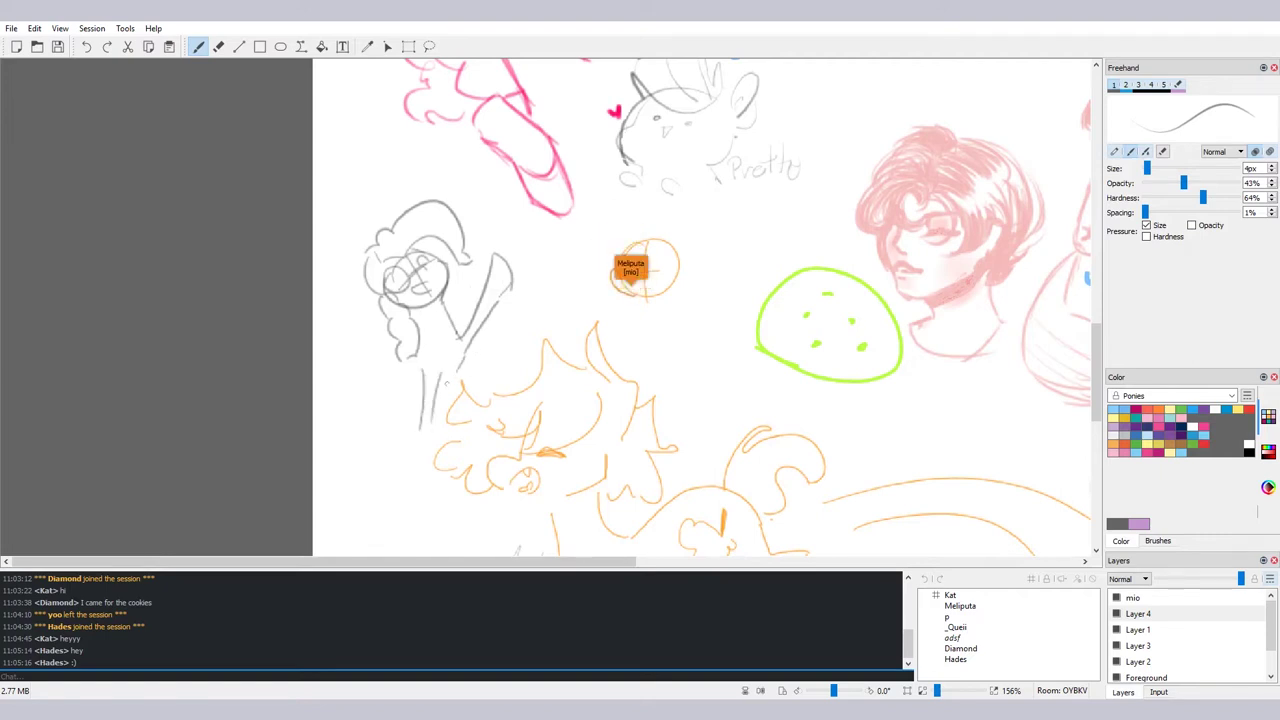
key(ctrl+z)
drag(437, 373, 433, 414)
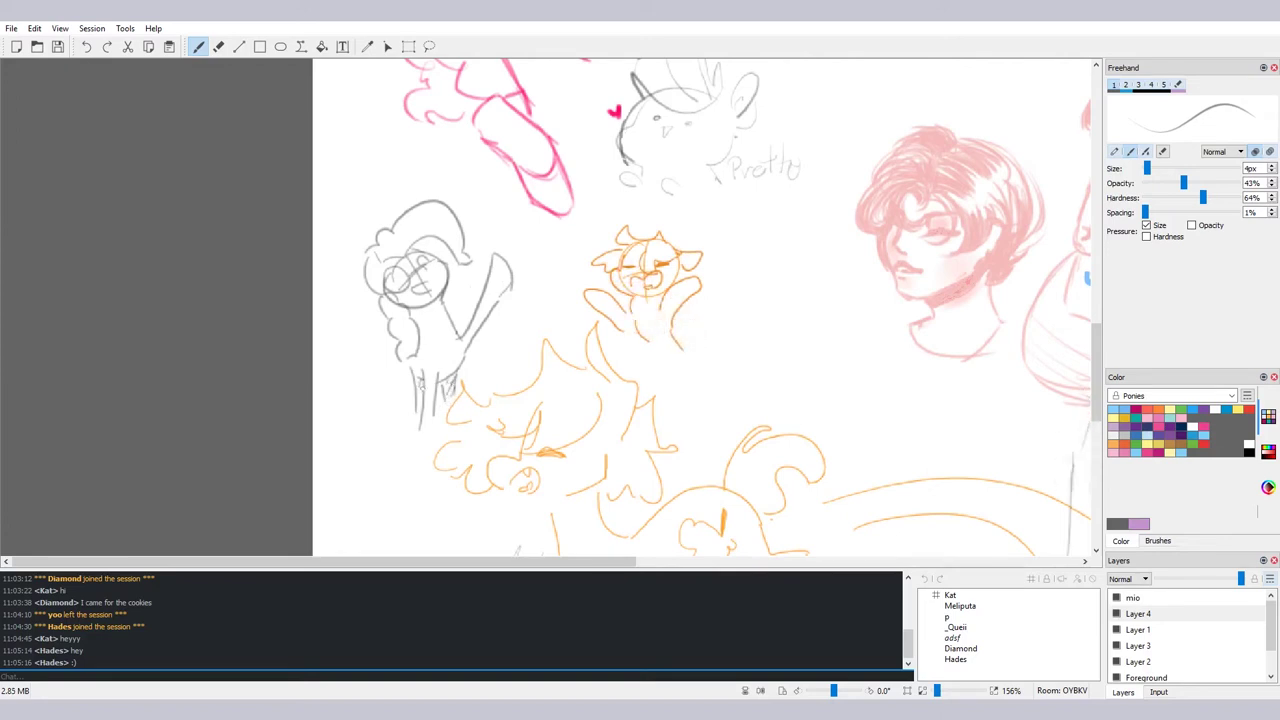
drag(422, 385, 420, 403)
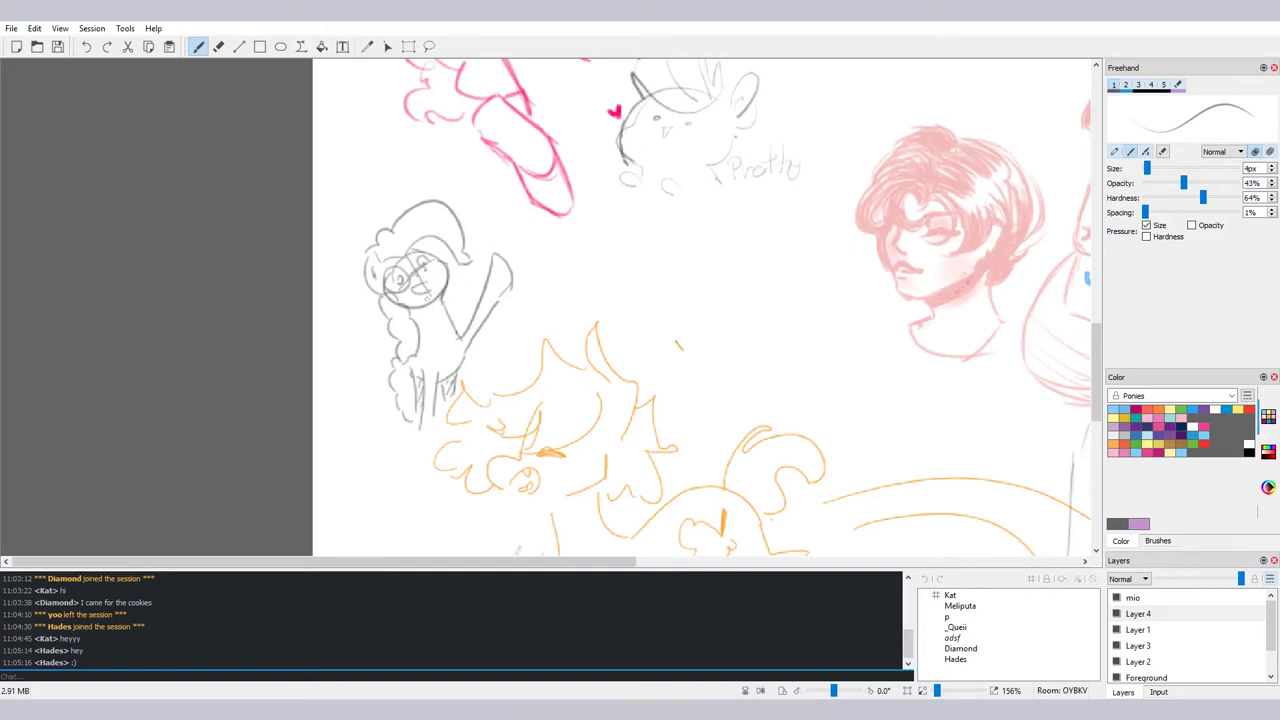
Erase the construction lines around the grey character's mouth and eyes
key(e)
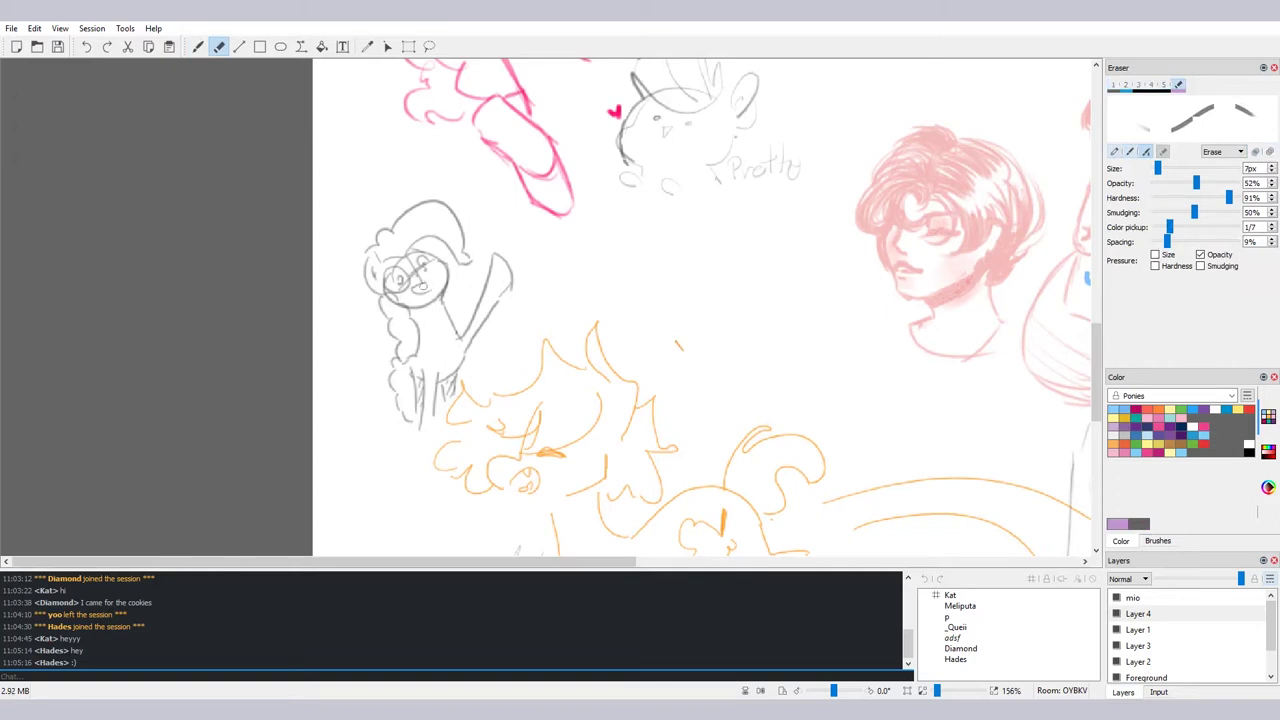
drag(423, 286, 417, 282)
drag(399, 265, 394, 260)
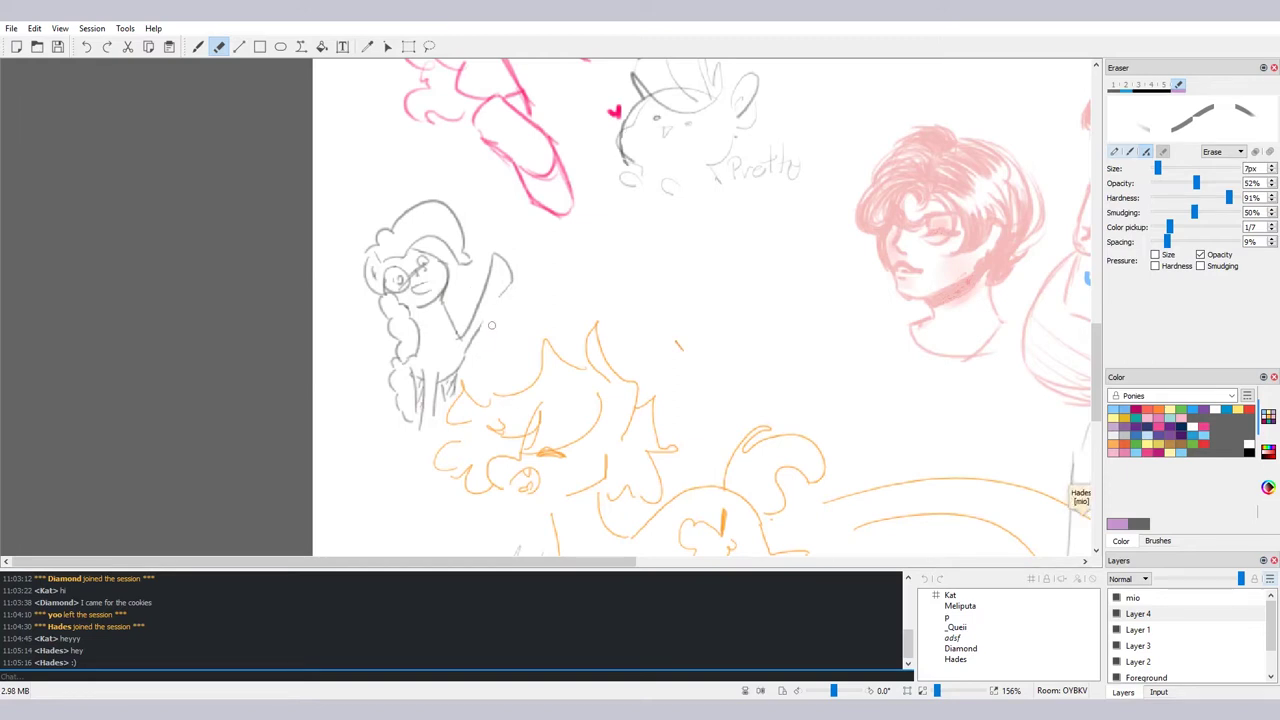
Redraw the gap in the underside of the raised arm with the 4 px brush, undoing strokes that do not fit
key(b)
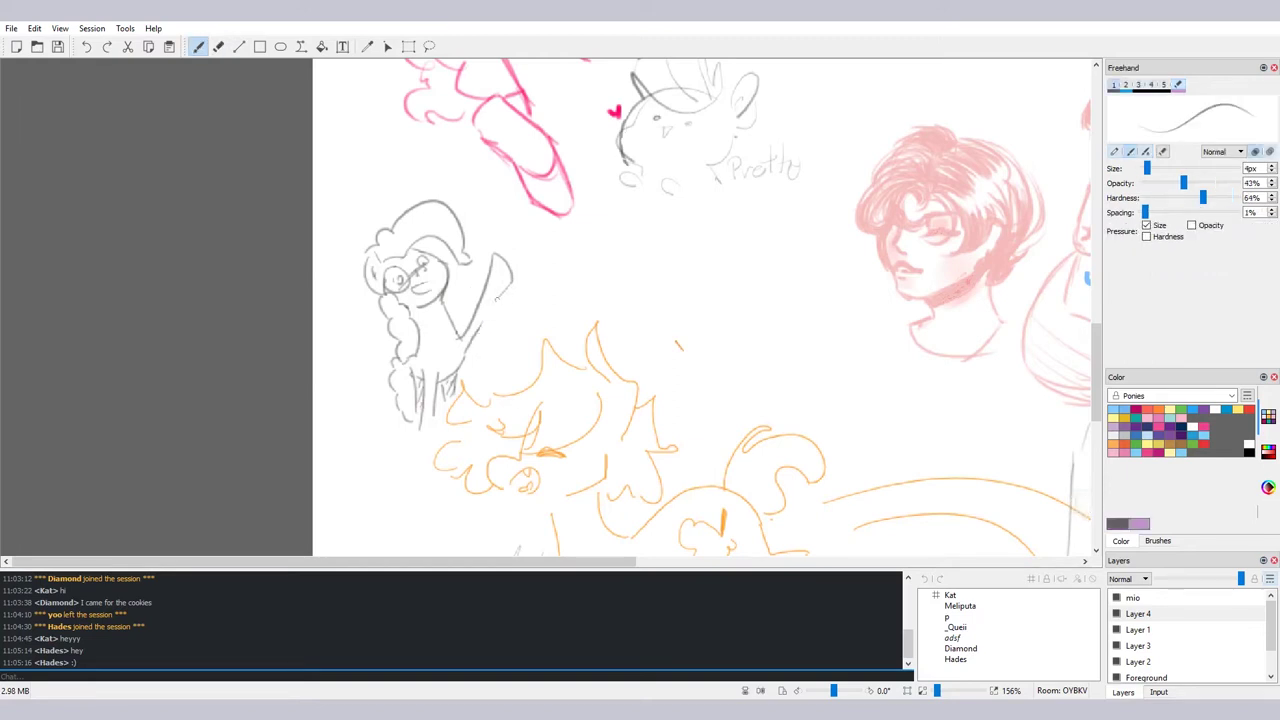
drag(497, 297, 474, 344)
key(ctrl+z)
drag(499, 297, 477, 335)
key(ctrl+z)
Clean up the character's eyes with a 5 px eraser and redraw the pupils with the brush
key(e)
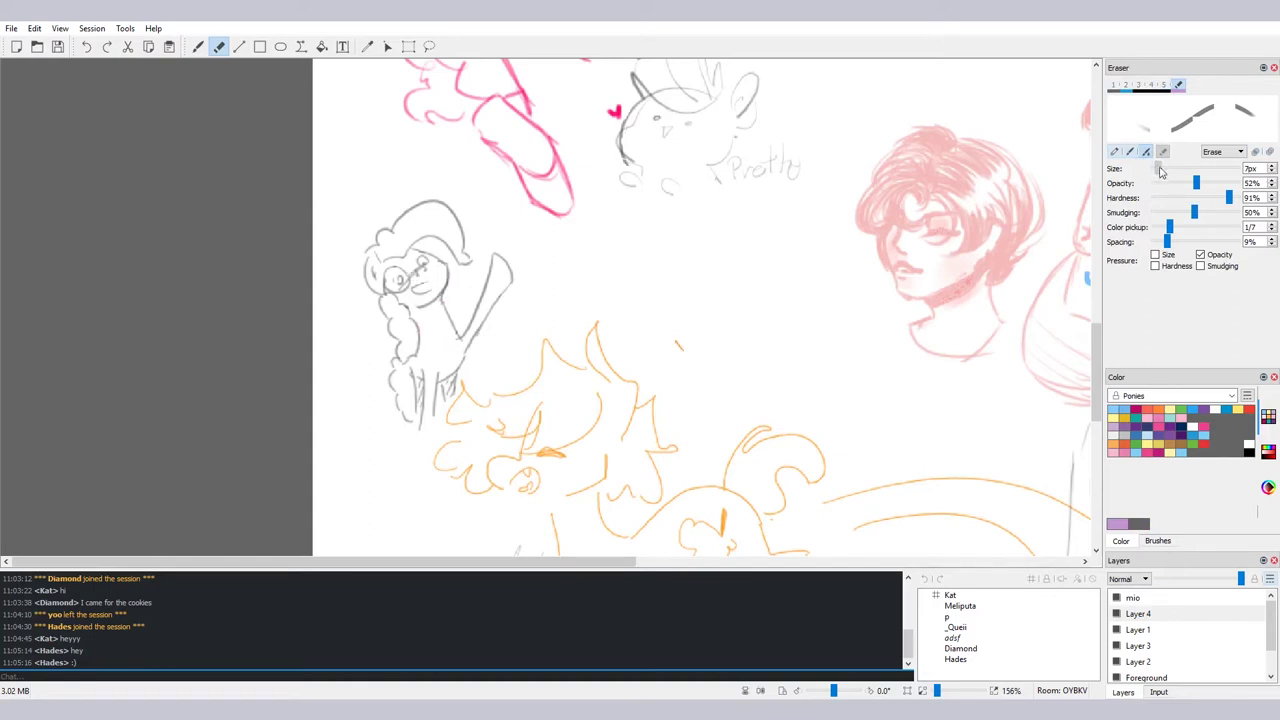
drag(1160, 172, 1156, 170)
click(411, 274)
click(422, 272)
key(b)
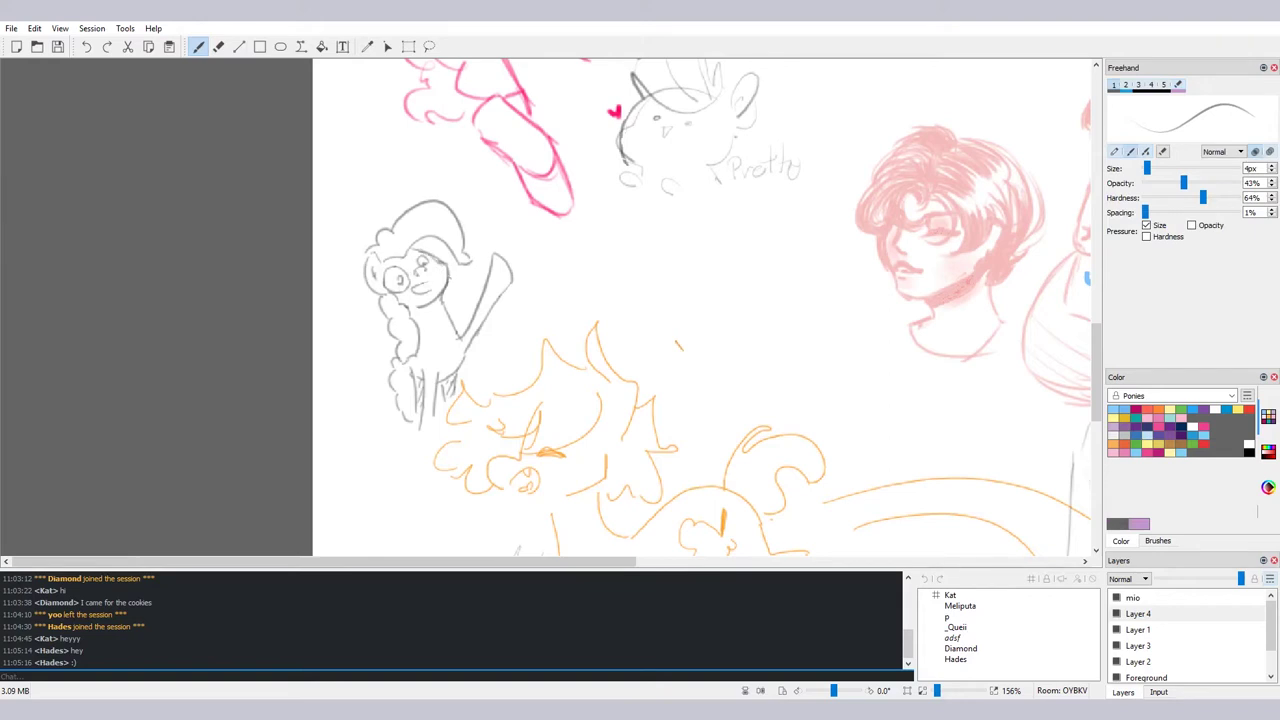
key(e)
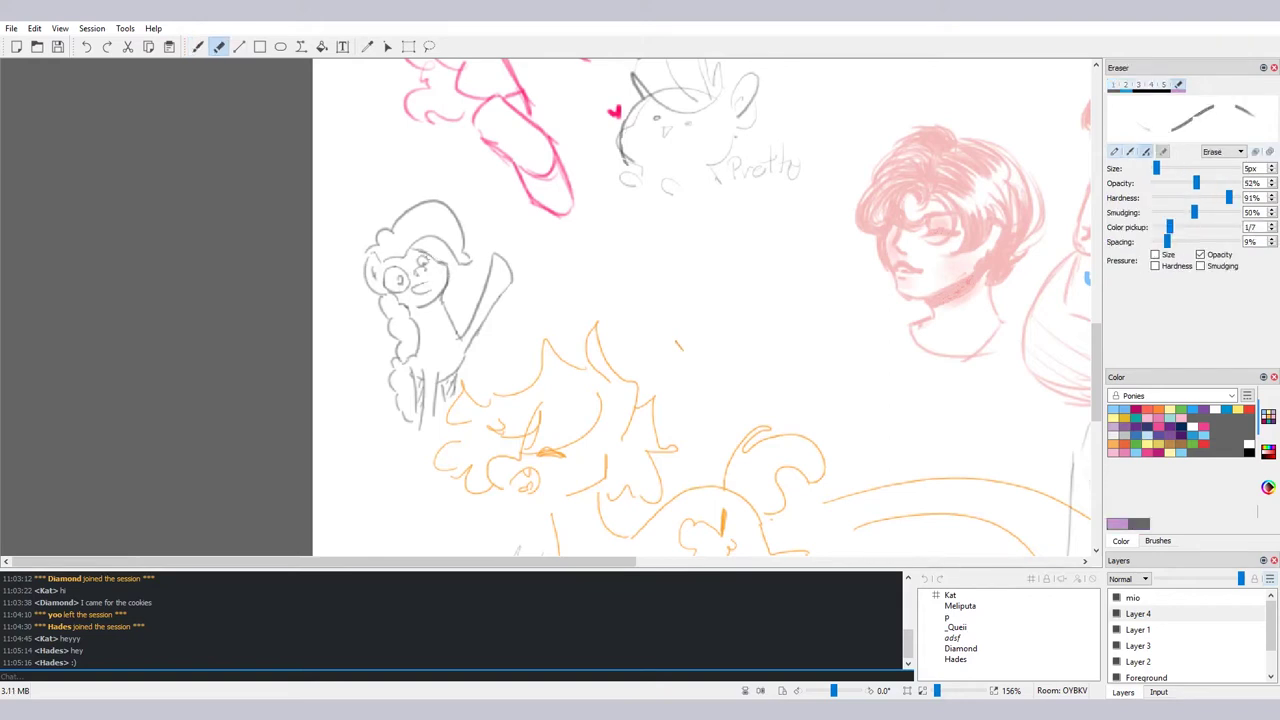
key(b)
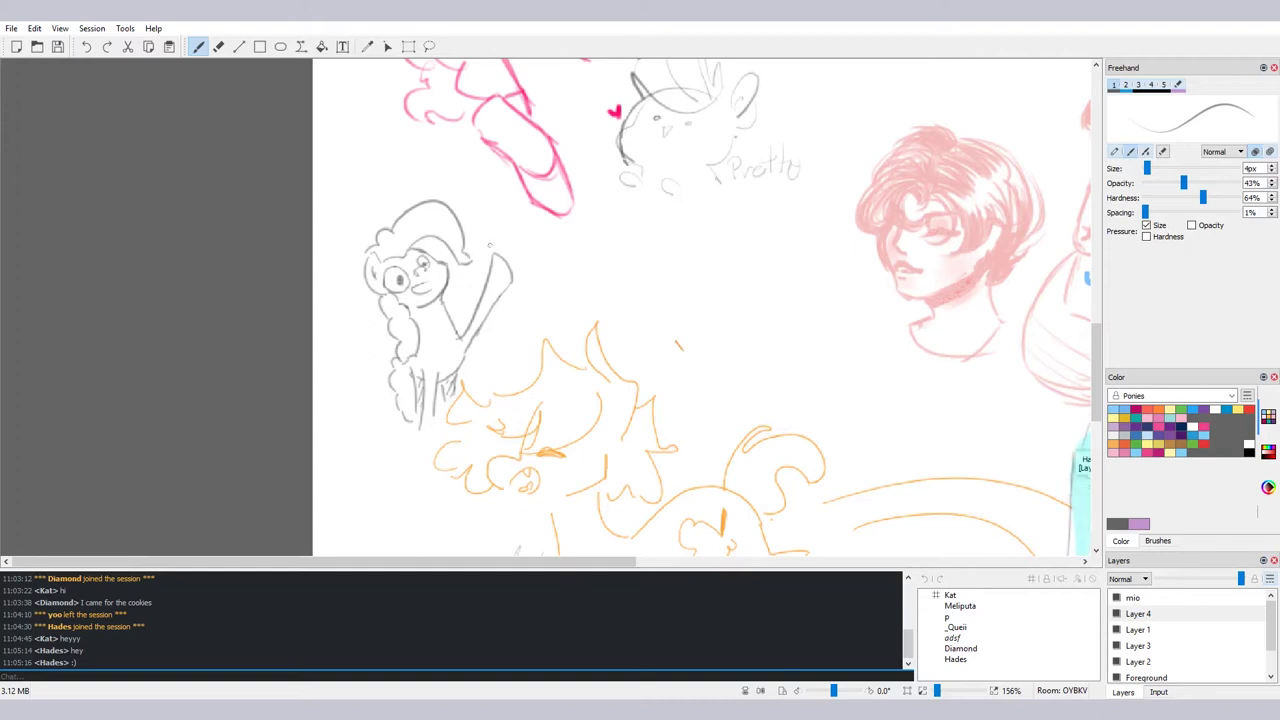
drag(556, 292, 565, 284)
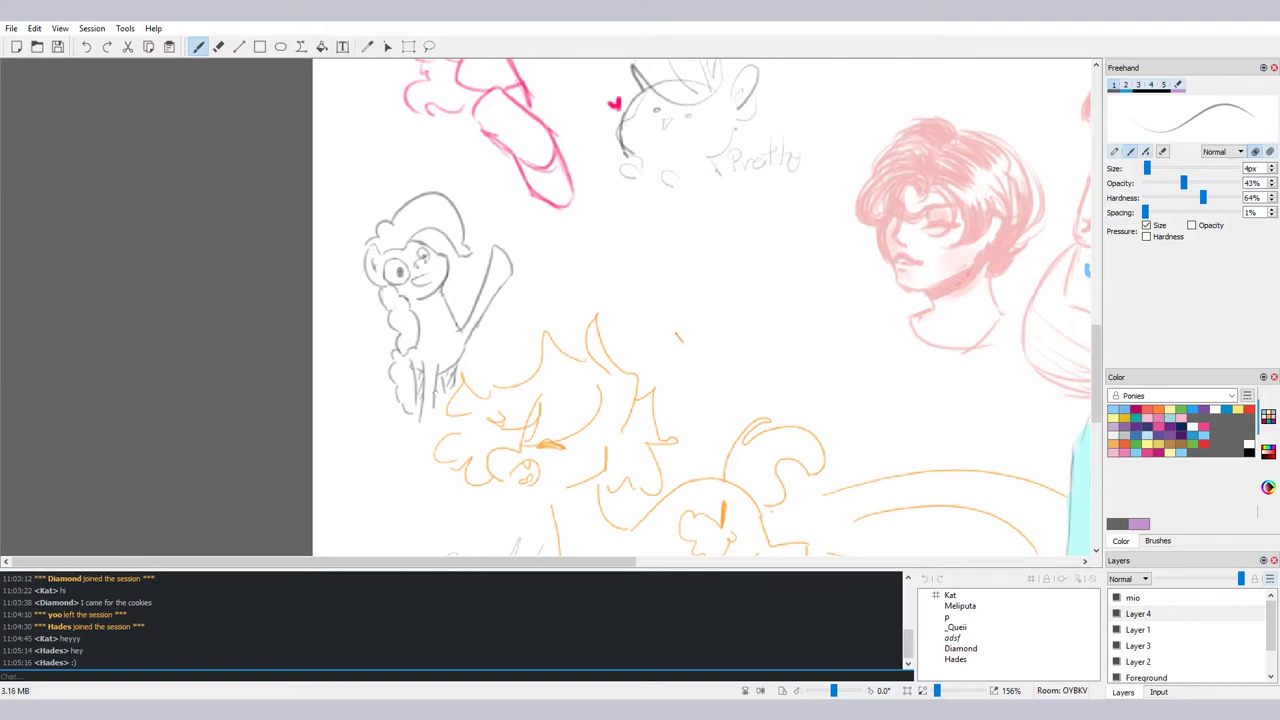
Fill the braid and the hair on top of the head with grey hatching on Layer 1
click(1140, 630)
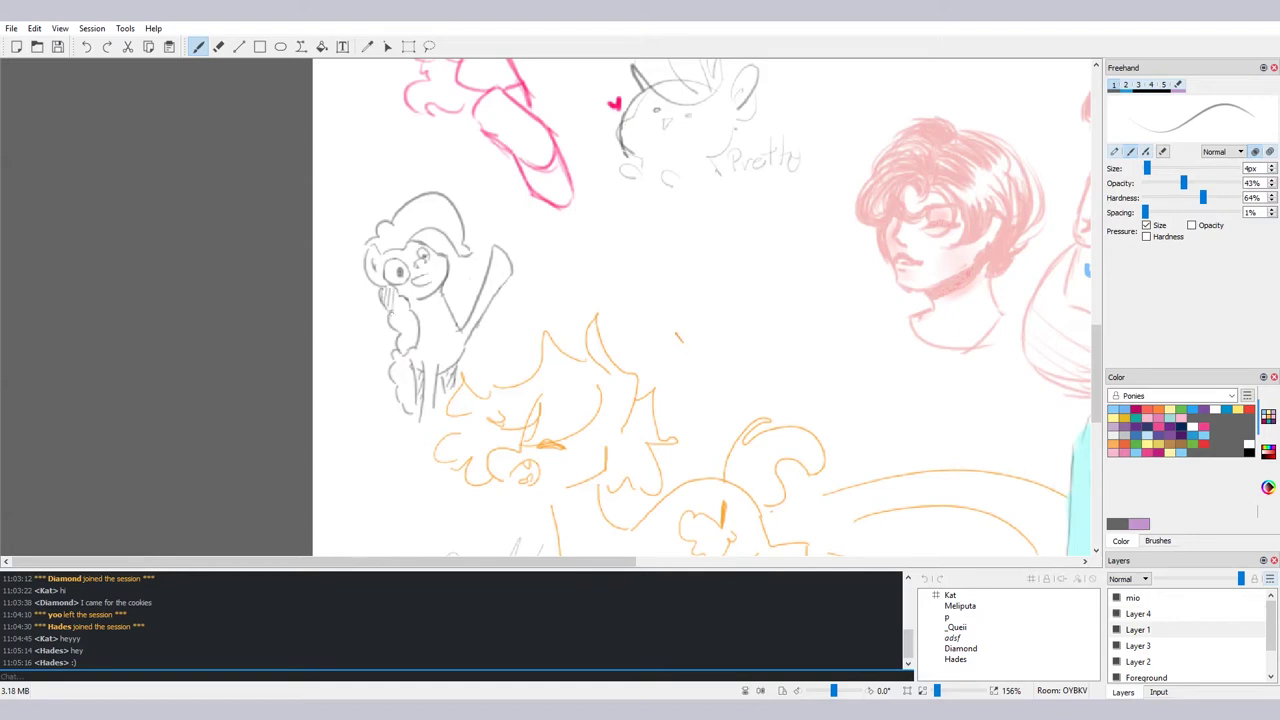
drag(398, 296, 404, 352)
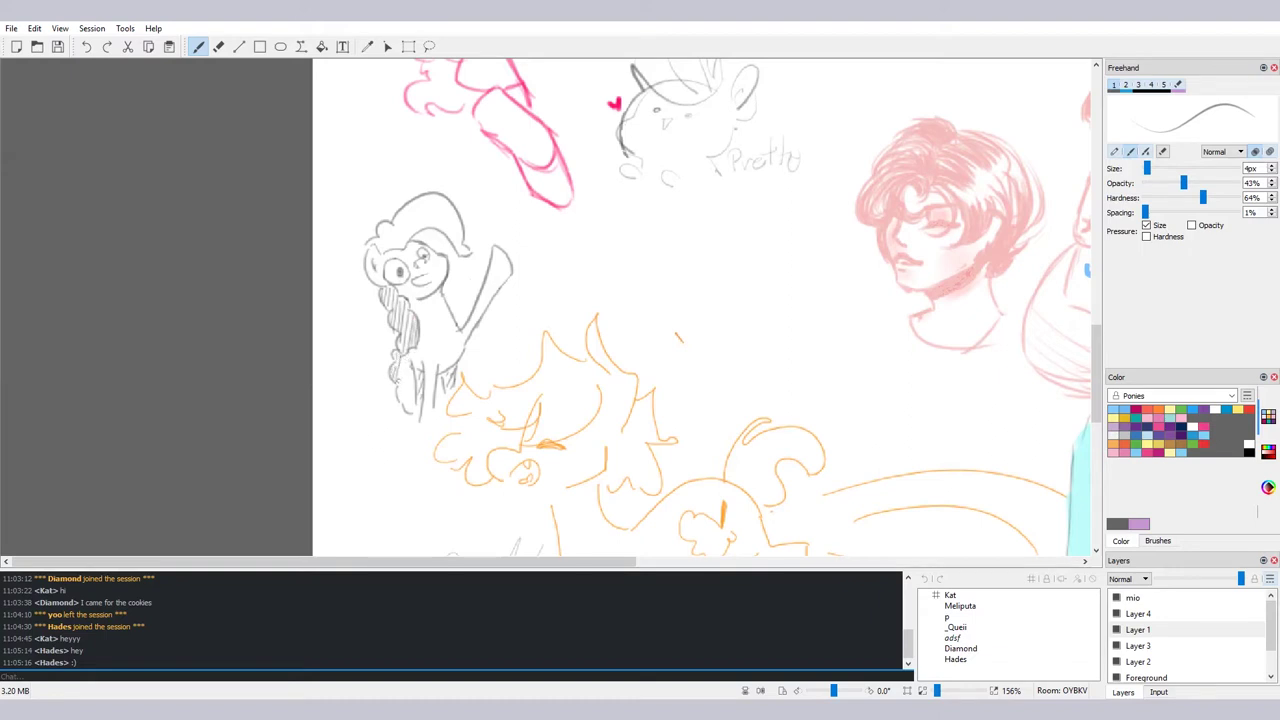
drag(400, 362, 414, 409)
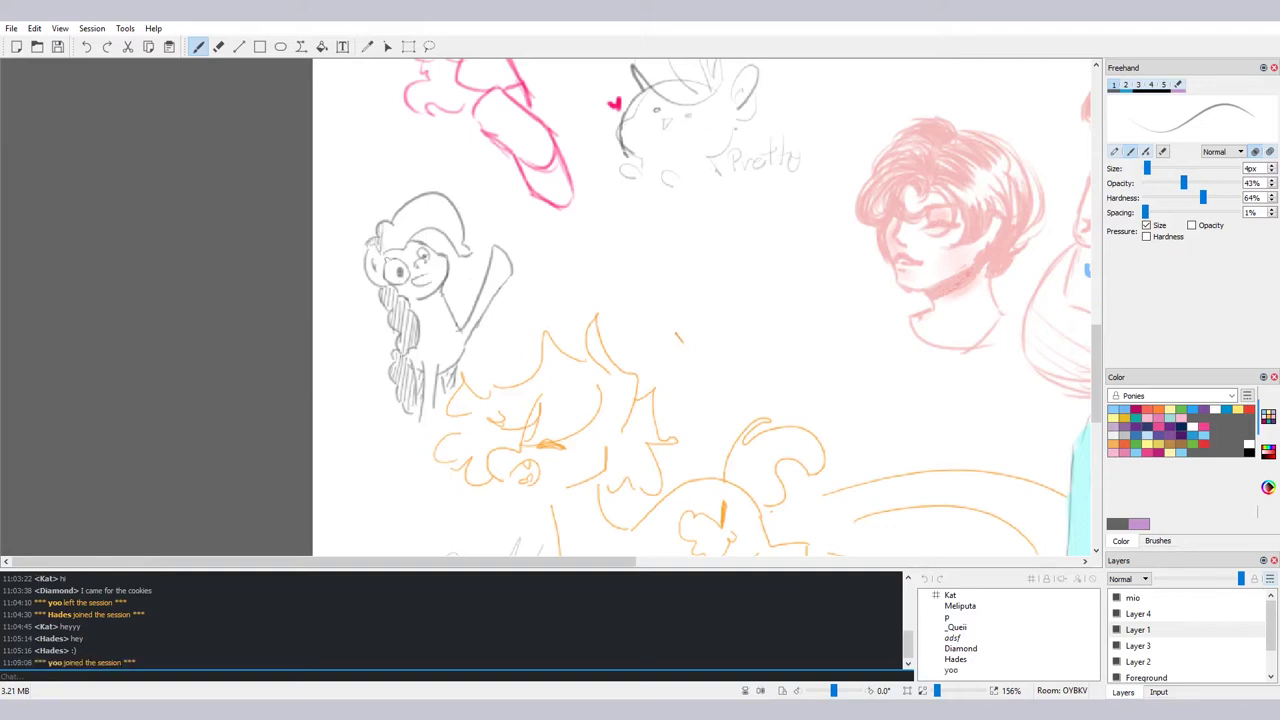
drag(387, 224, 382, 257)
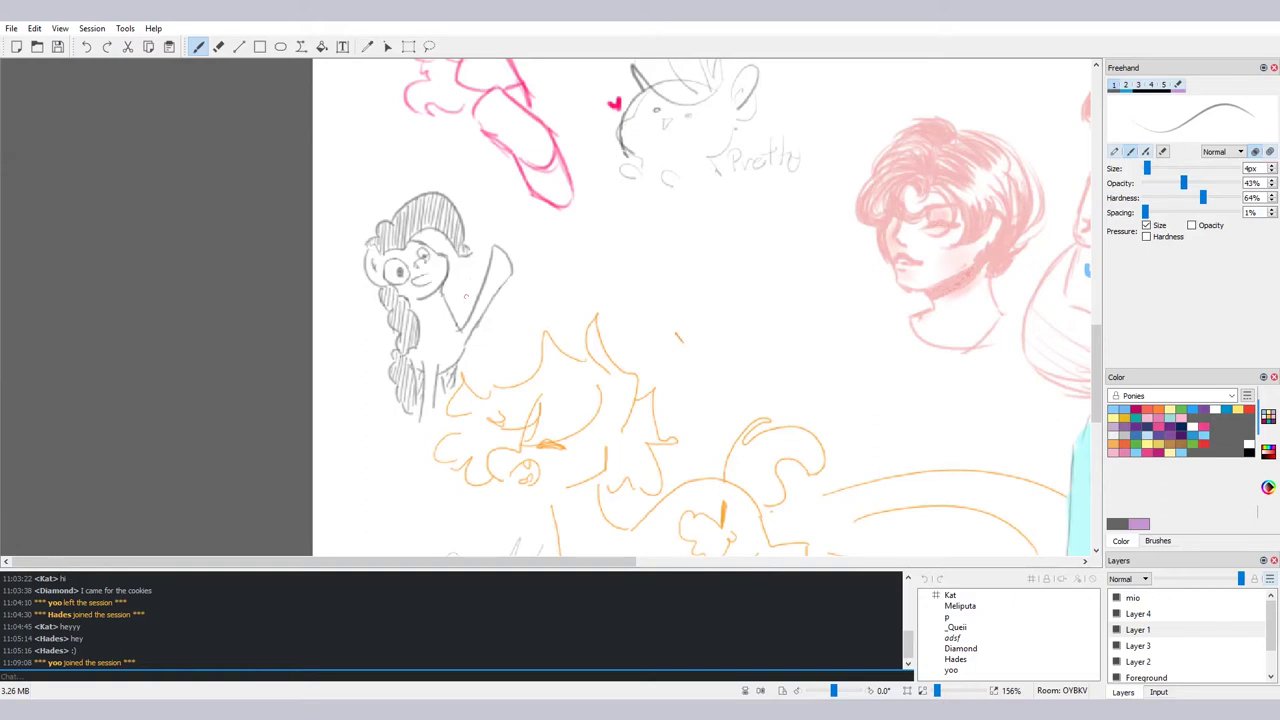
Add small grey hearts on both sides of the character on Layer 4 and teeth in its mouth on Layer 1
click(1138, 613)
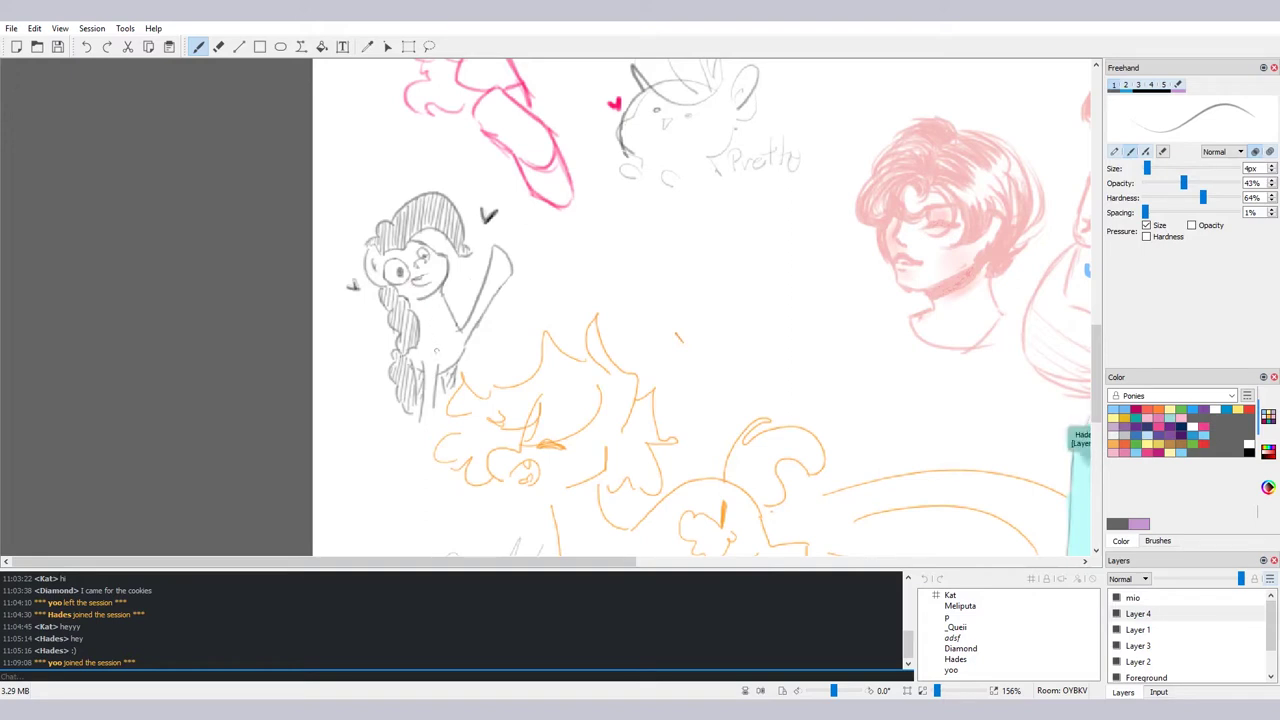
click(1150, 629)
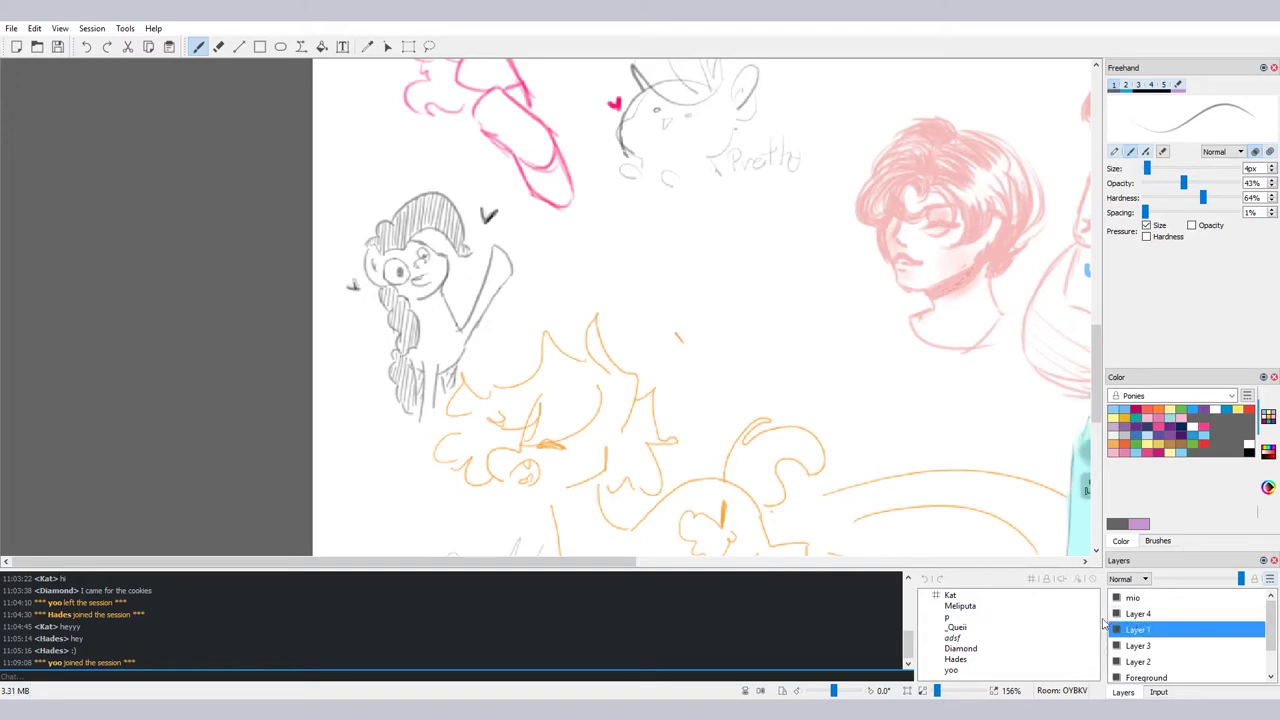
click(997, 603)
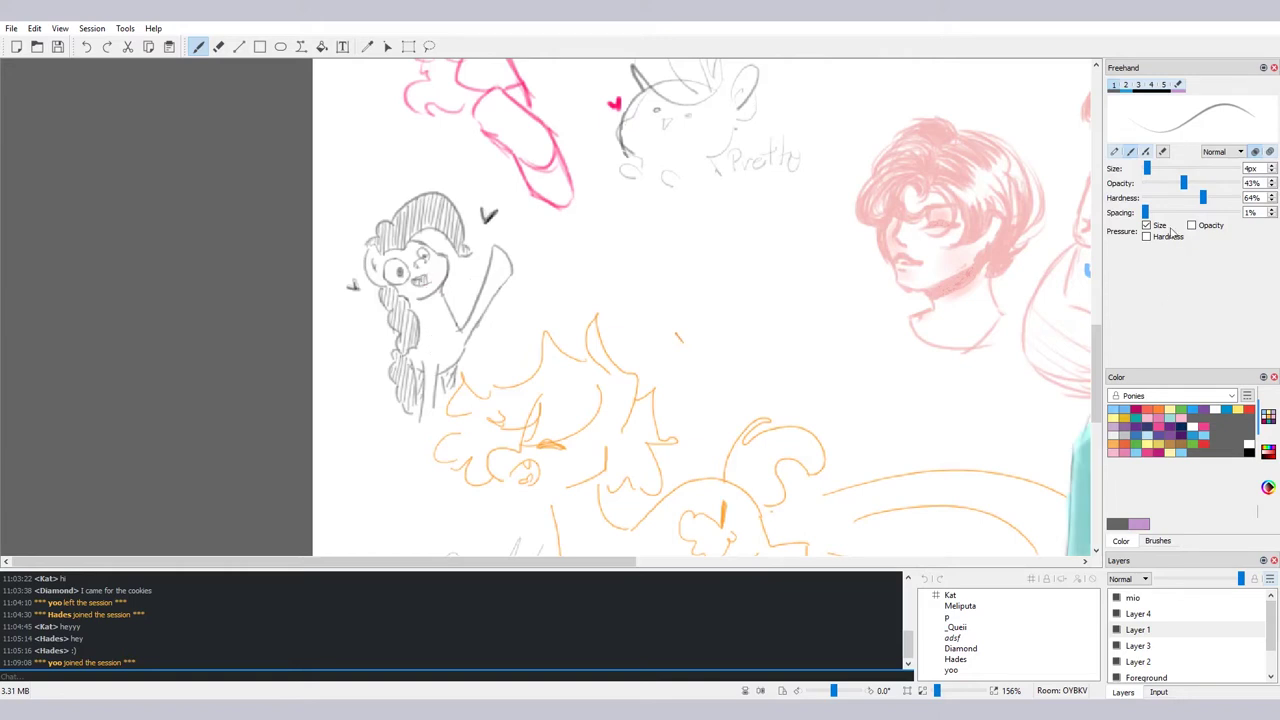
Recolor the hair hatching on Layer 1 pink using a 19 px brush in Recolor mode
scroll(1220, 156, down, 1)
click(1151, 452)
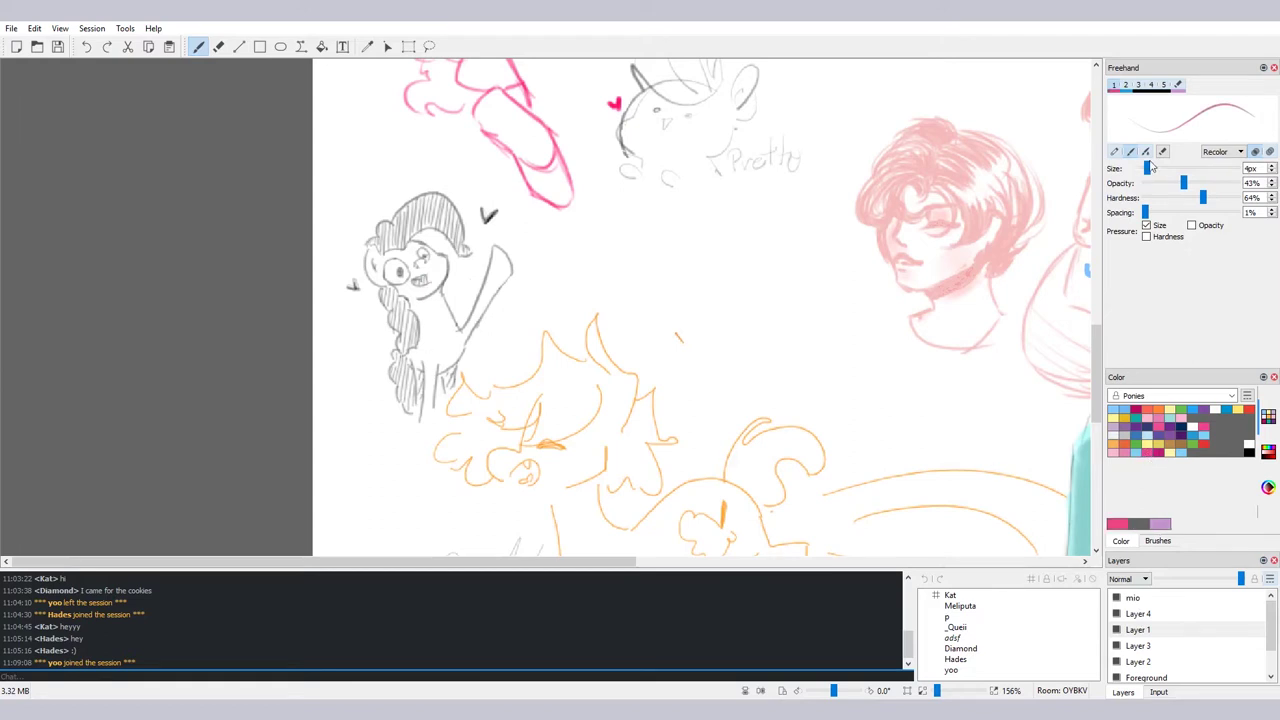
drag(1148, 168, 1157, 168)
mouse_move(387, 296)
mouse_down()
mouse_move(405, 330)
mouse_move(404, 313)
mouse_move(389, 347)
mouse_move(419, 347)
mouse_move(398, 378)
mouse_up()
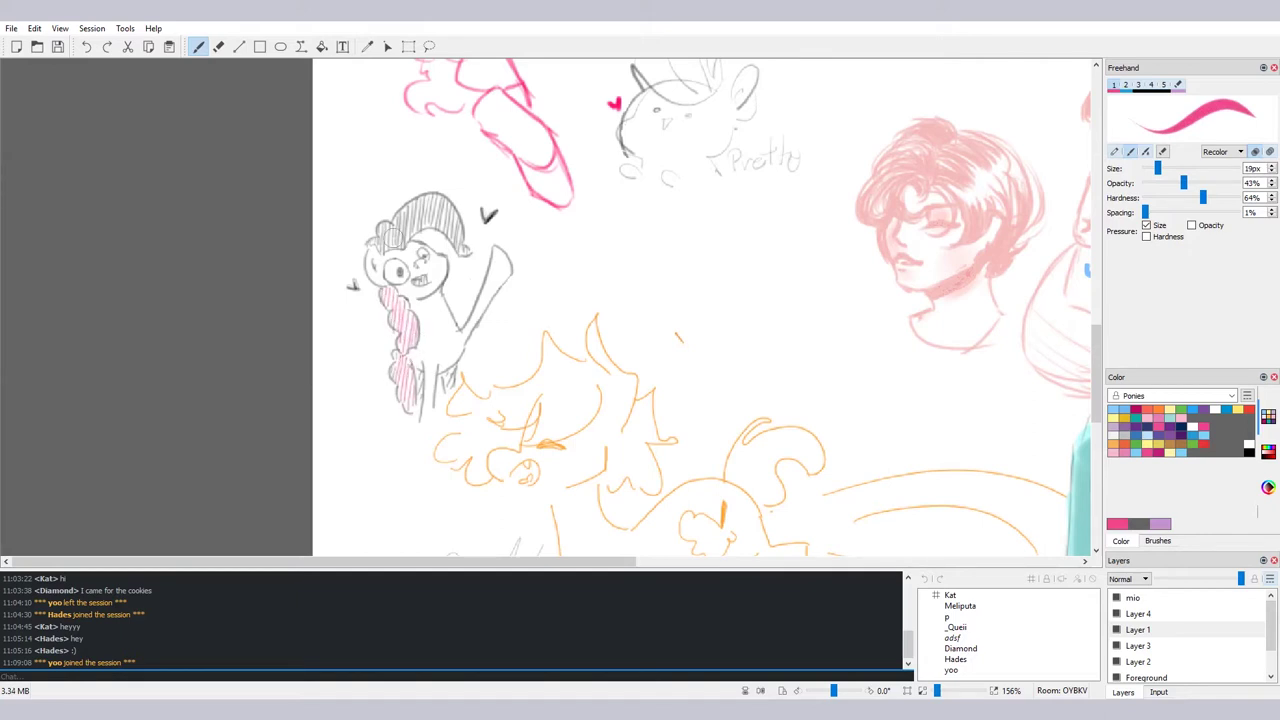
mouse_move(393, 238)
mouse_down()
mouse_move(381, 231)
mouse_move(394, 254)
mouse_move(455, 222)
mouse_move(471, 271)
mouse_up()
Recolor the hair and braid outlines on Layer 4 with a slightly darker pink
click(1145, 614)
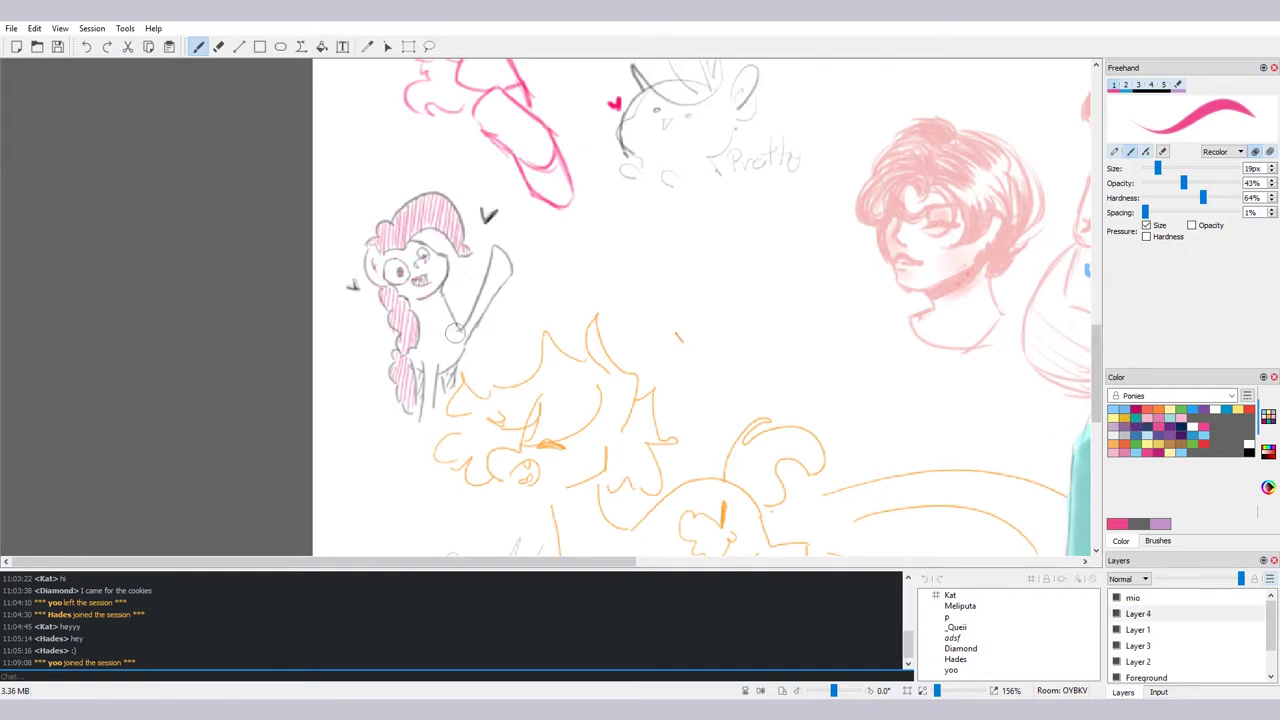
click(1268, 487)
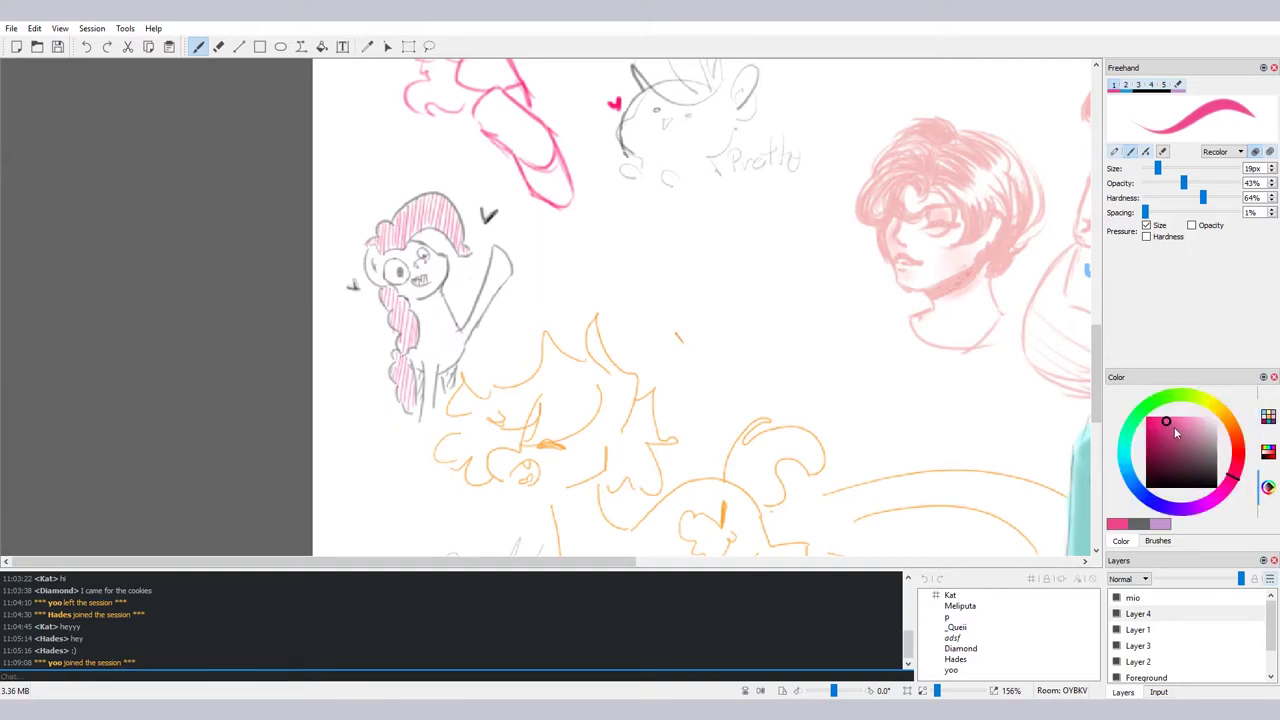
click(1164, 425)
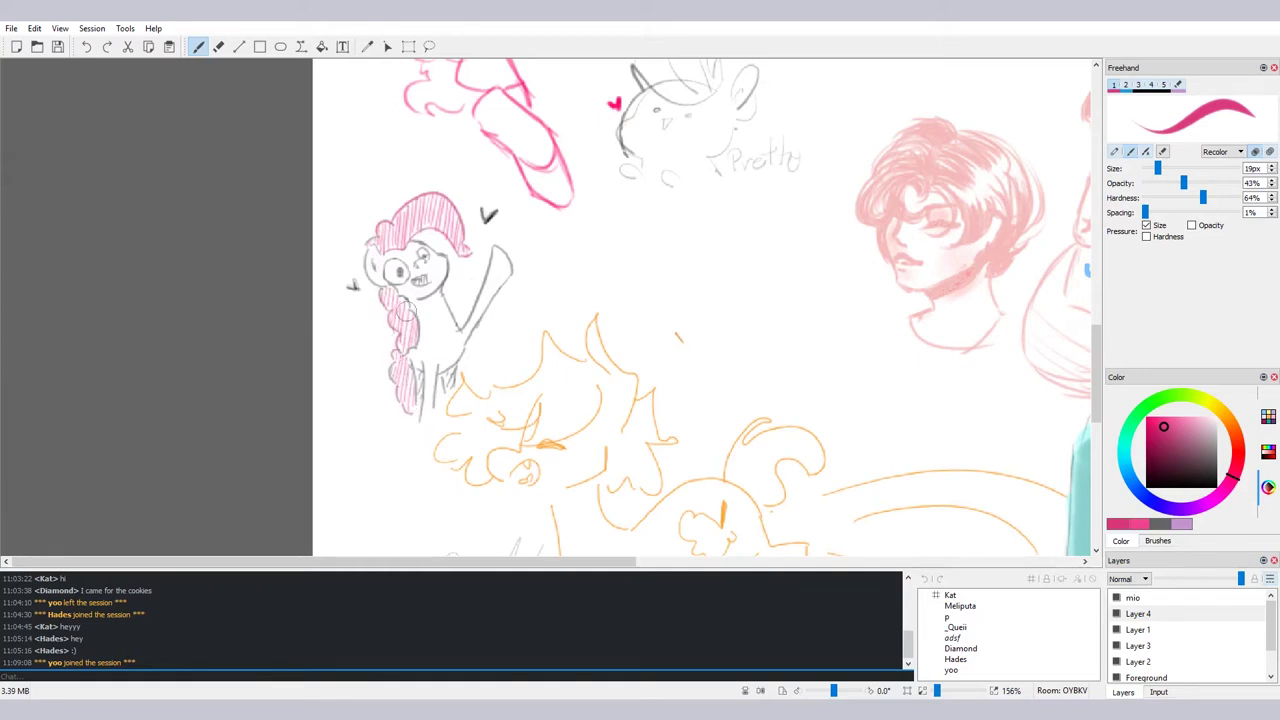
mouse_move(393, 295)
mouse_down()
mouse_move(419, 319)
mouse_move(401, 355)
mouse_move(411, 343)
mouse_up()
Recolor the outlines of the character's body and raised arm with a muted pink
click(1180, 435)
click(1184, 430)
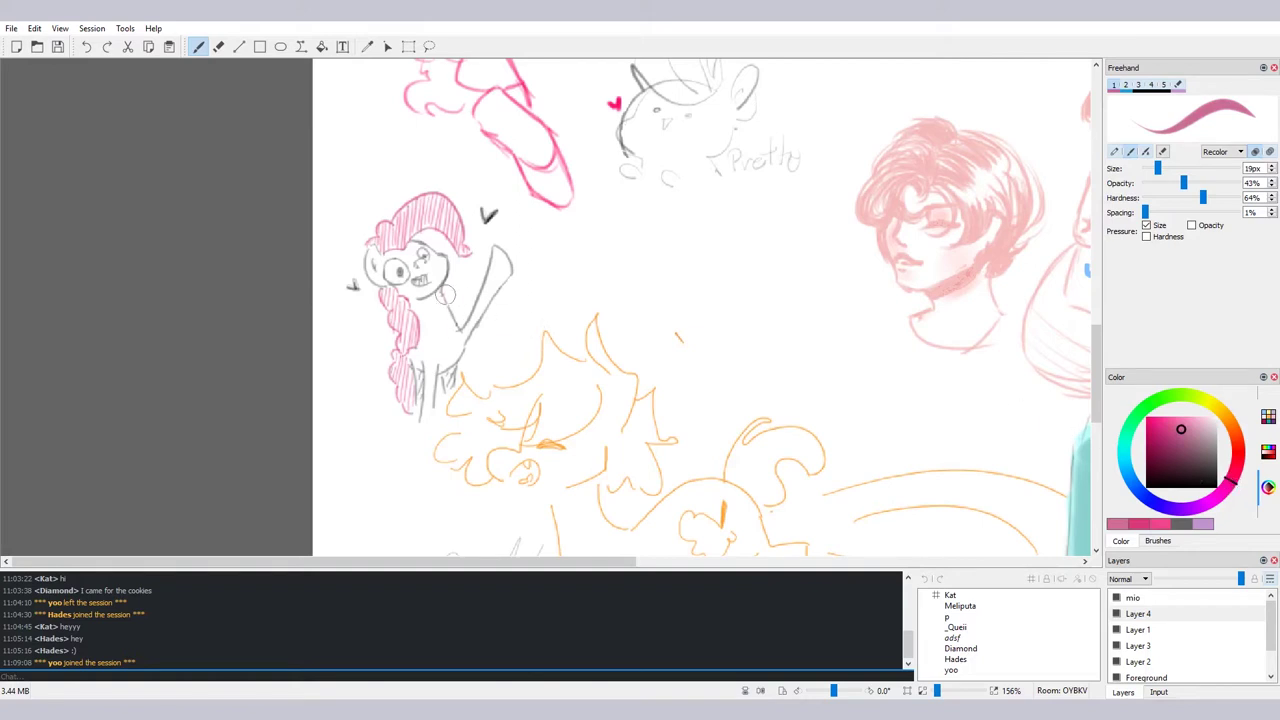
mouse_move(459, 327)
mouse_down()
mouse_move(497, 258)
mouse_move(507, 291)
mouse_move(510, 263)
mouse_move(463, 366)
mouse_move(485, 327)
mouse_up()
Recolor the character's eyes dark blue, and make Layer 1 the active layer
drag(1170, 508, 1140, 495)
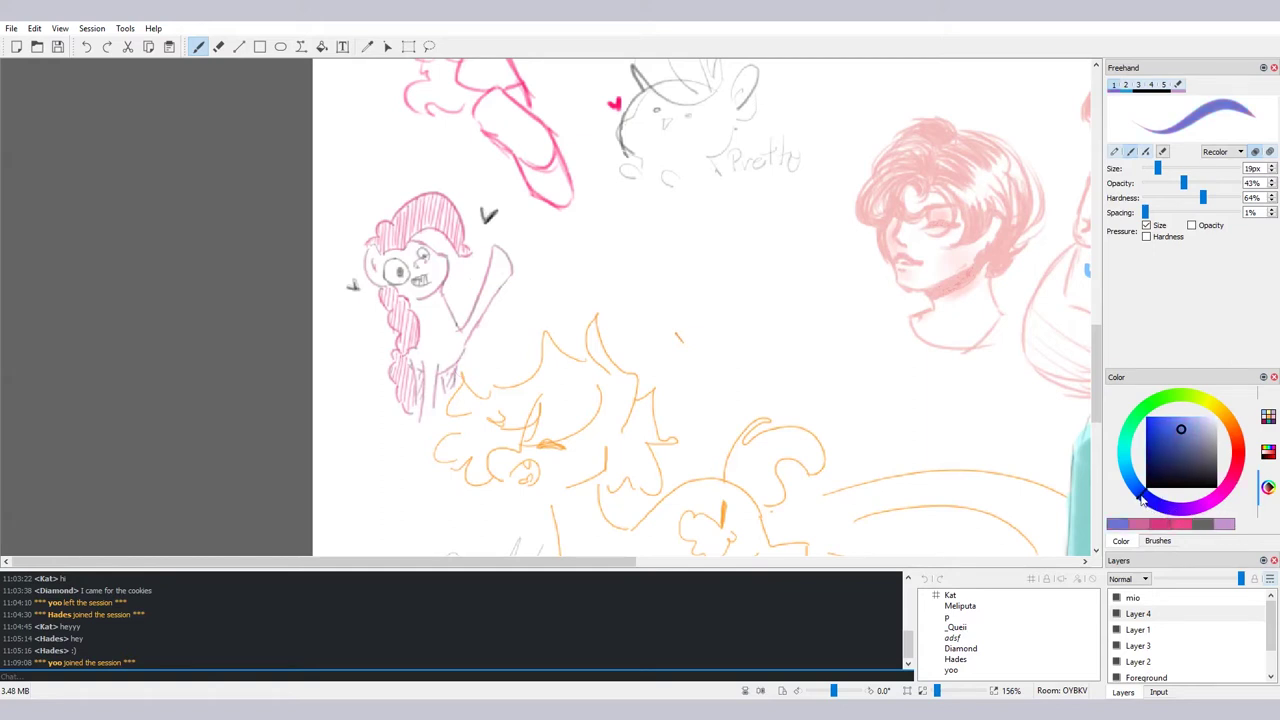
click(1185, 428)
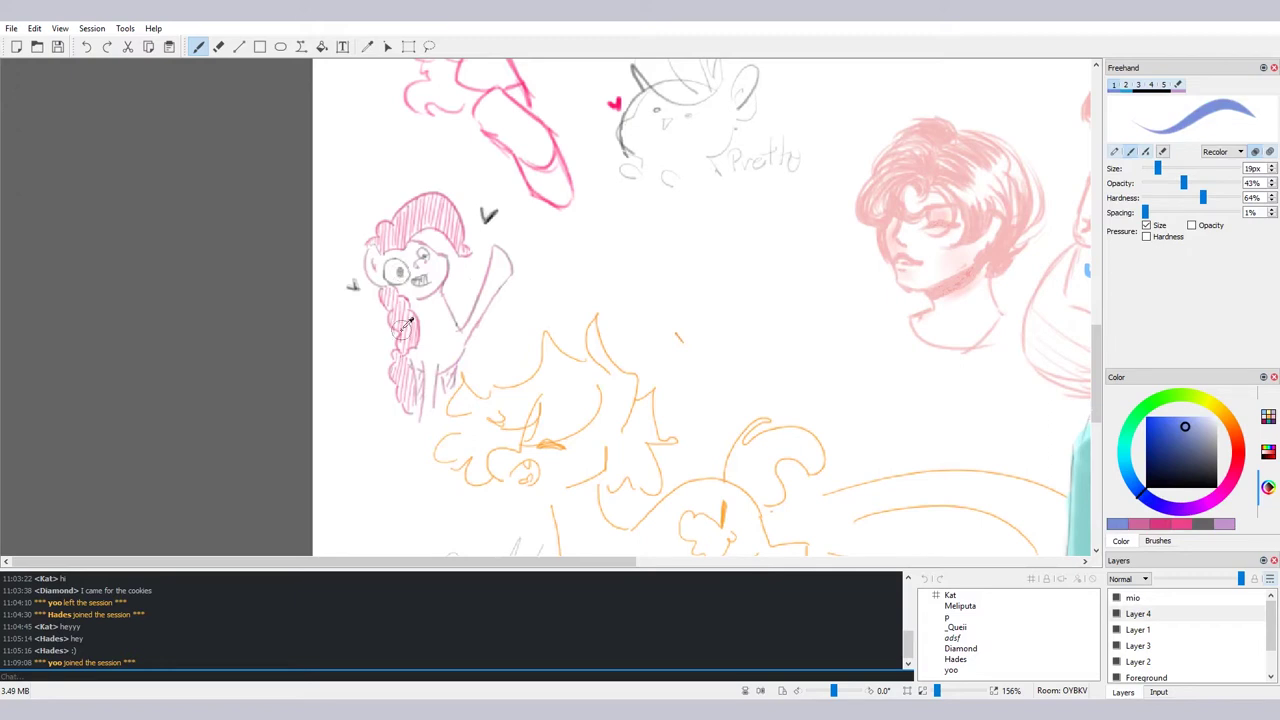
drag(1184, 427, 1175, 441)
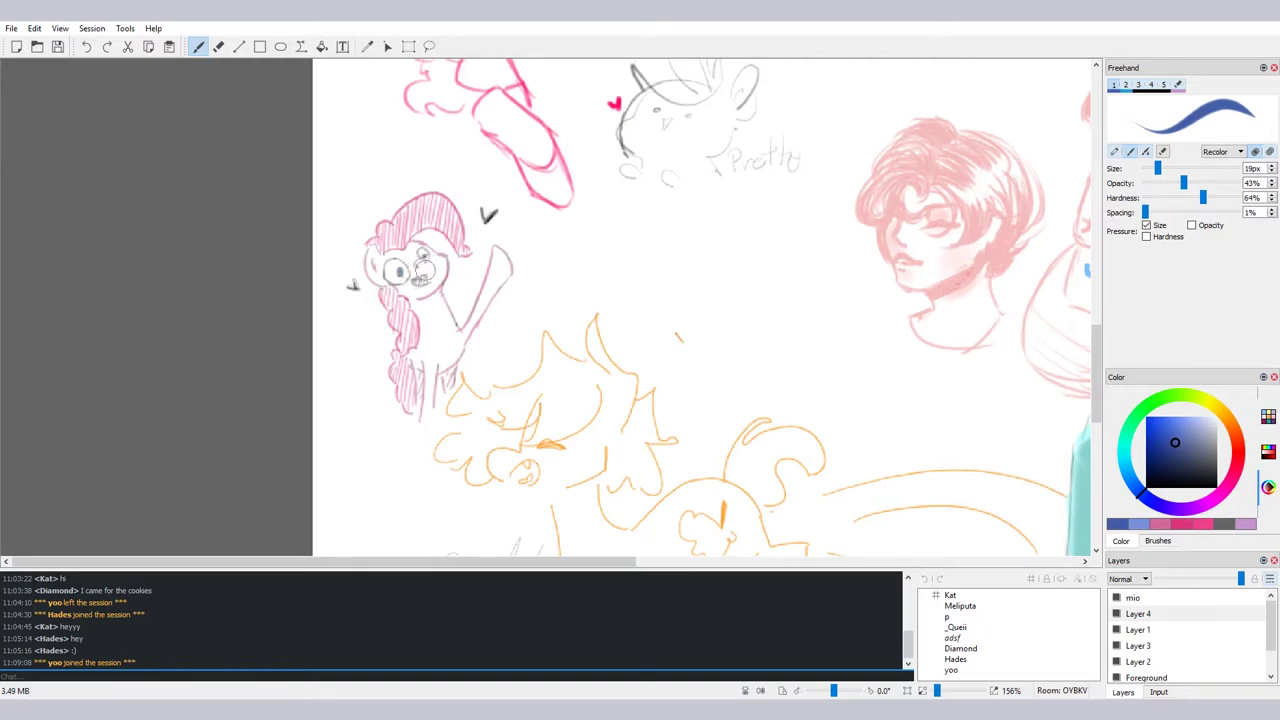
click(1122, 630)
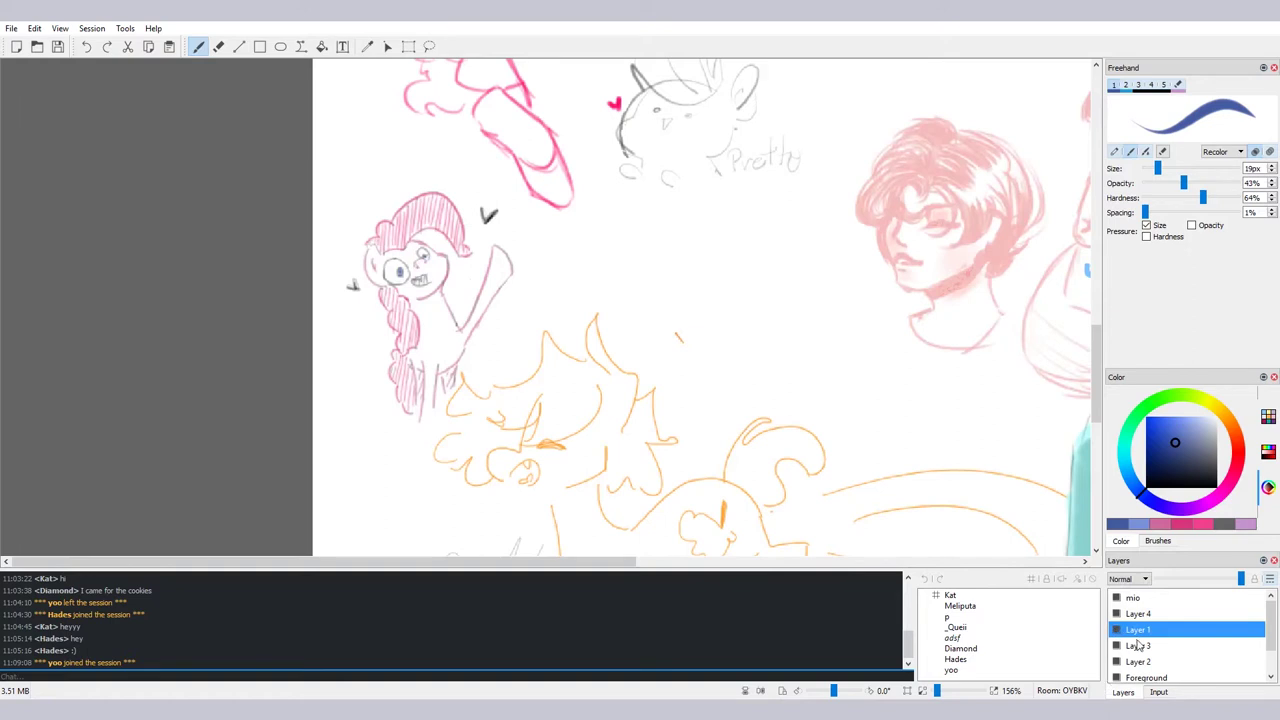
Fill the pony's face, body and arm with light pink on Layer 3, using a soft 43 px brush at 8% opacity in Normal mode
click(1137, 646)
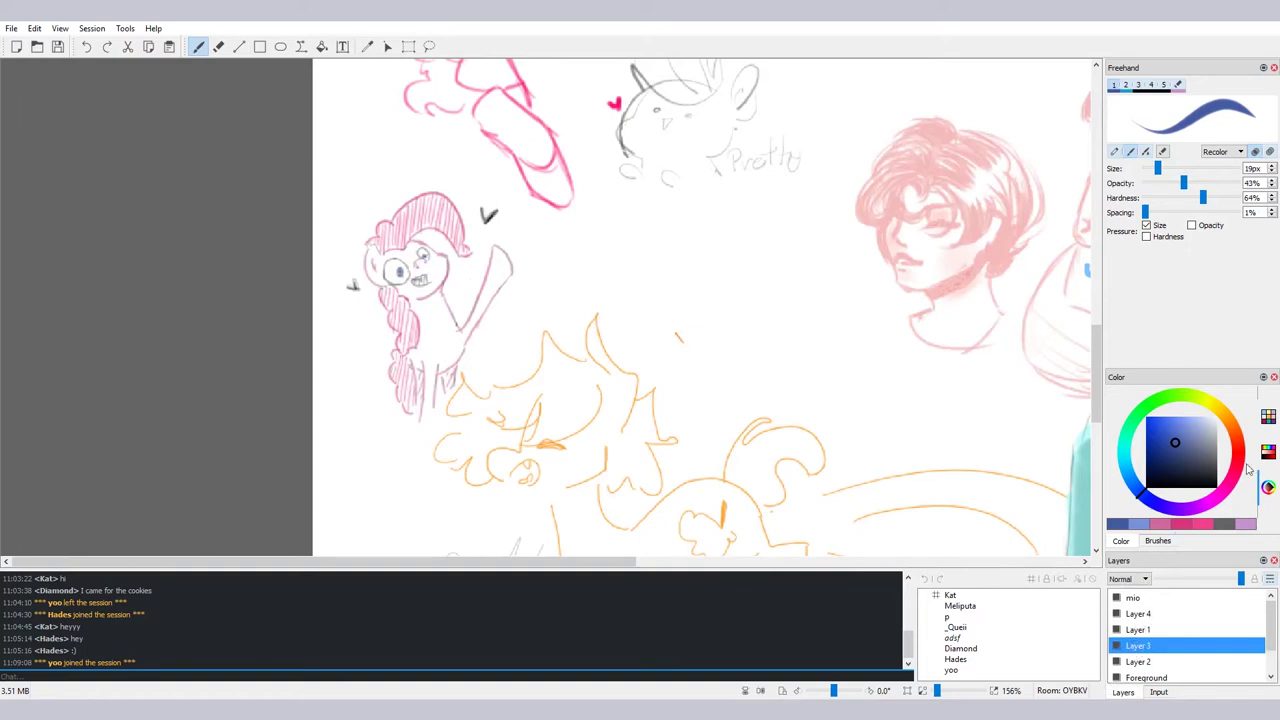
click(1268, 419)
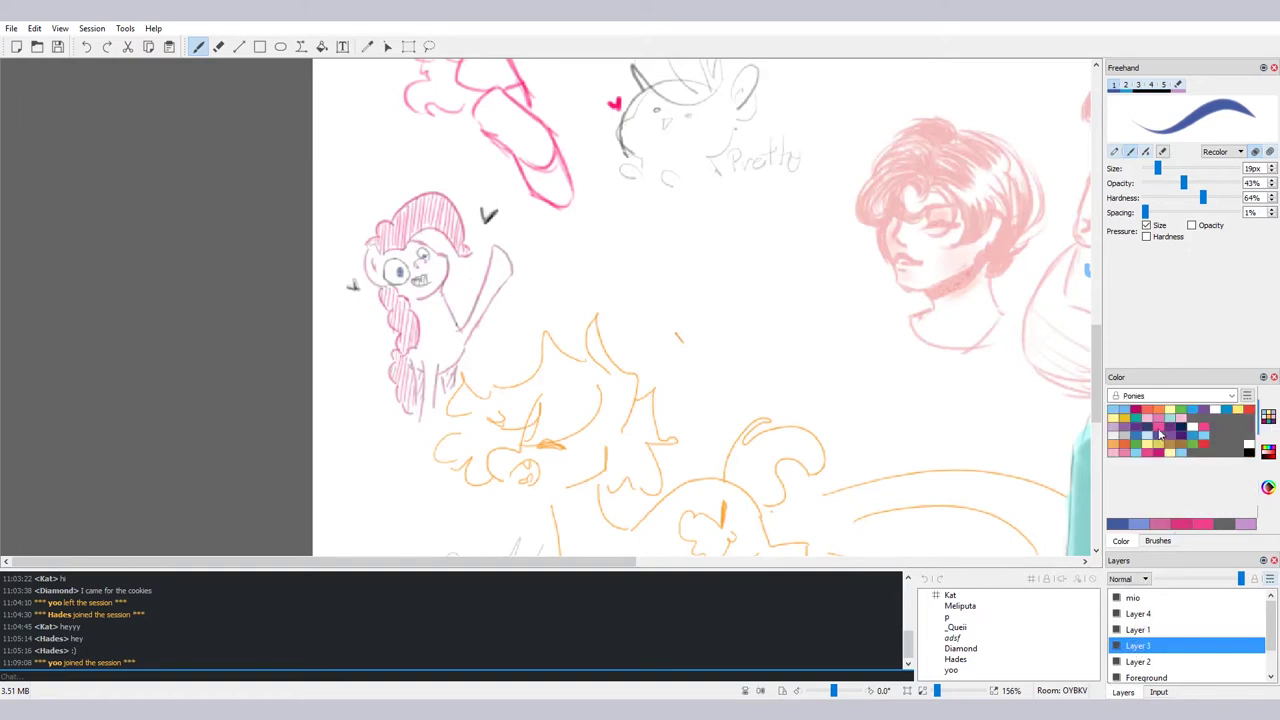
click(1181, 420)
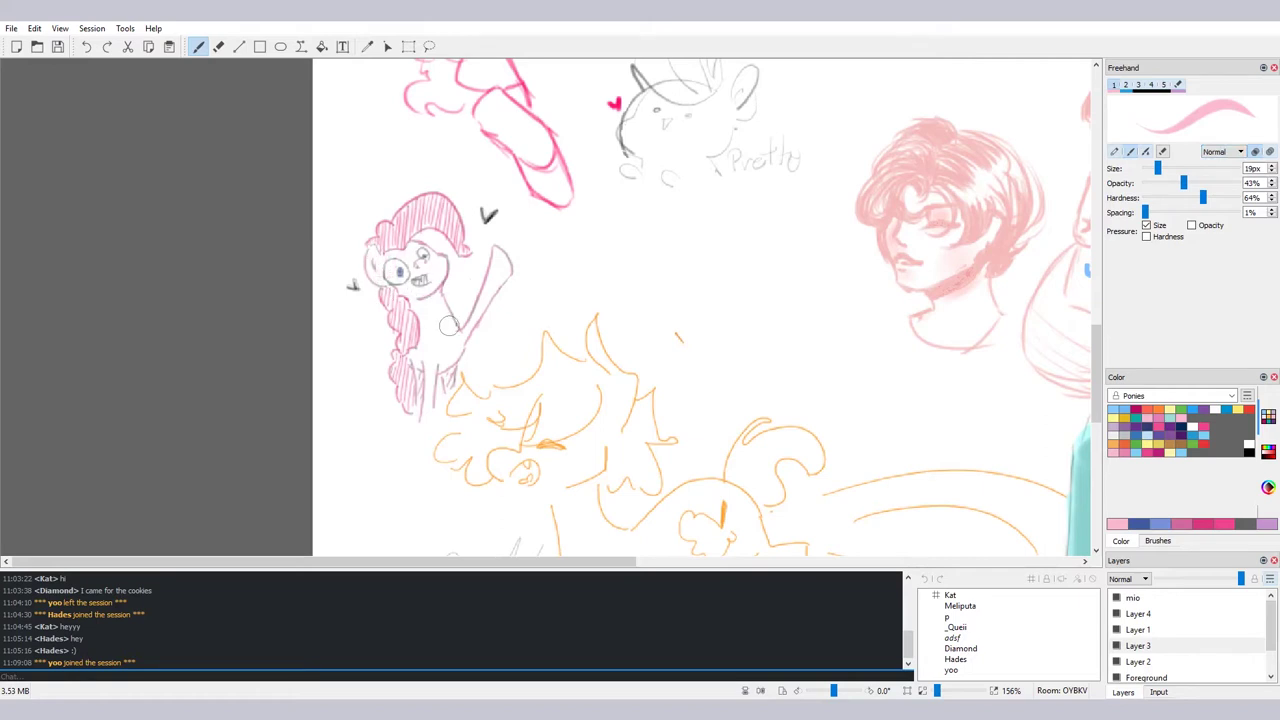
click(1167, 170)
drag(376, 250, 427, 296)
key(ctrl+z)
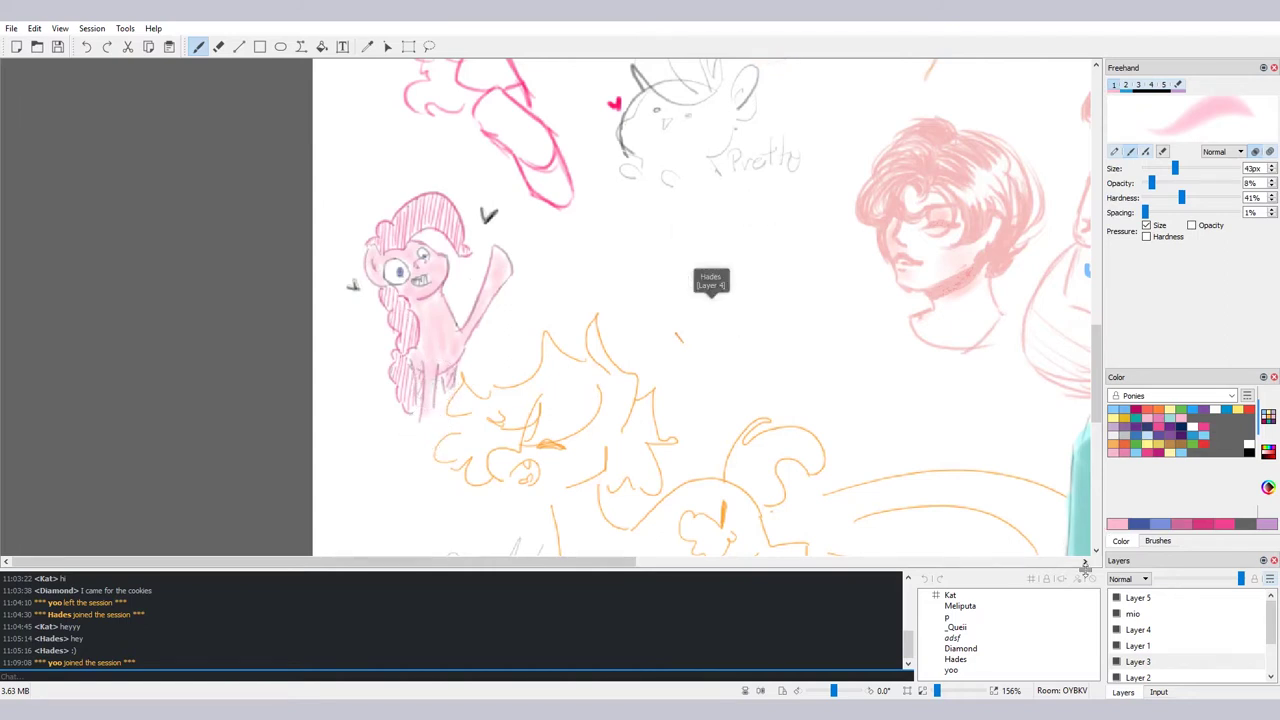
Recolor details of the pony's line art in magenta on Layer 4 and dark rose on Layer 1, with an 8 px Recolor brush at 45% opacity
click(1136, 628)
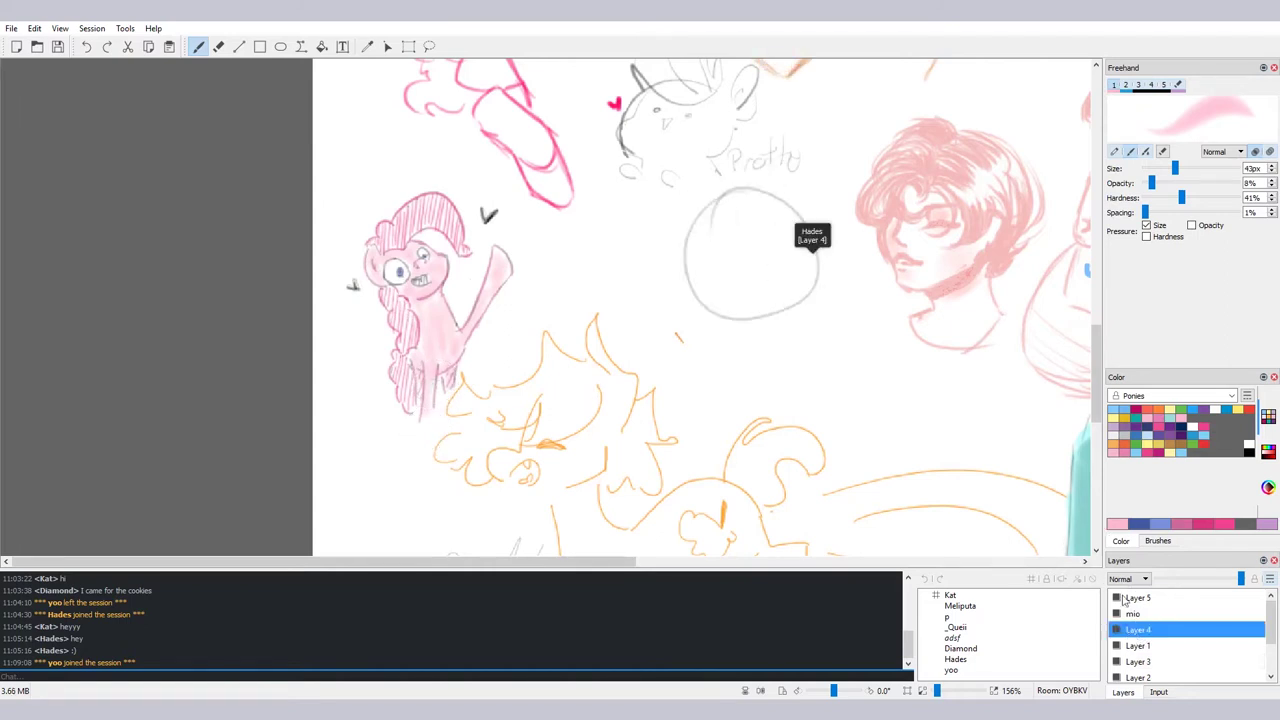
scroll(1228, 150, down, 1)
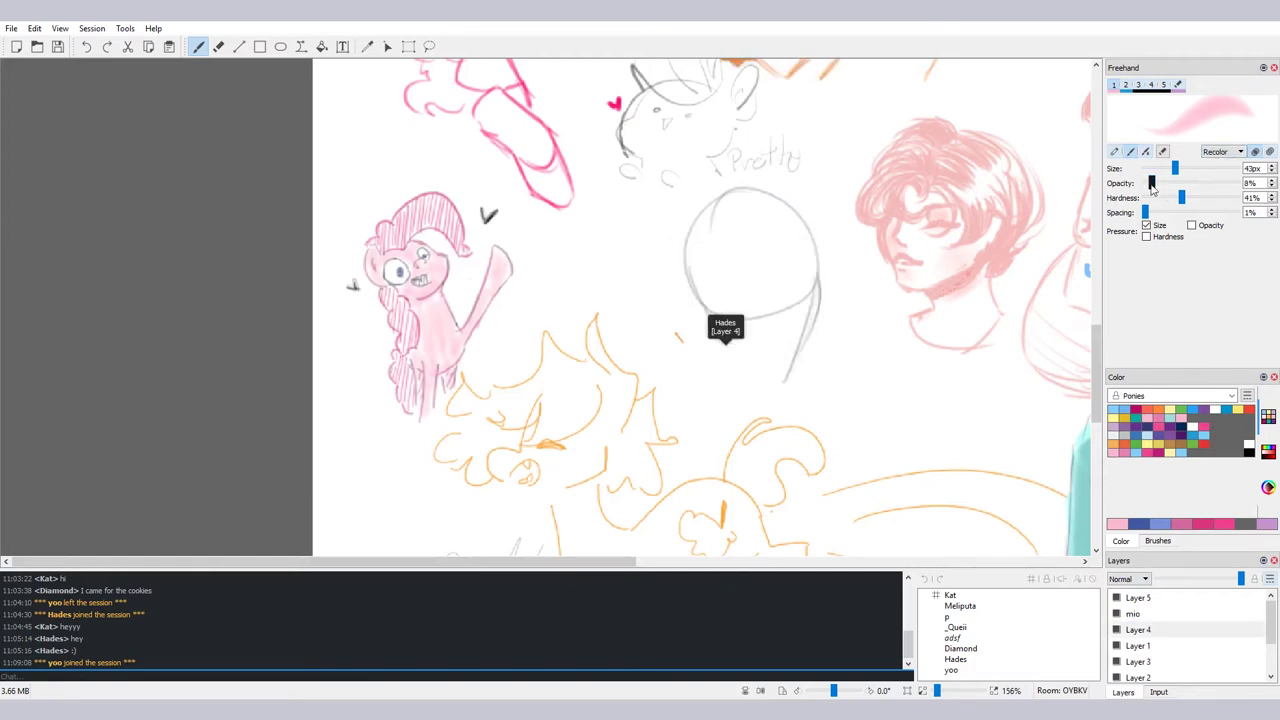
mouse_move(1151, 184)
mouse_down()
mouse_move(1219, 199)
mouse_move(1150, 168)
mouse_up()
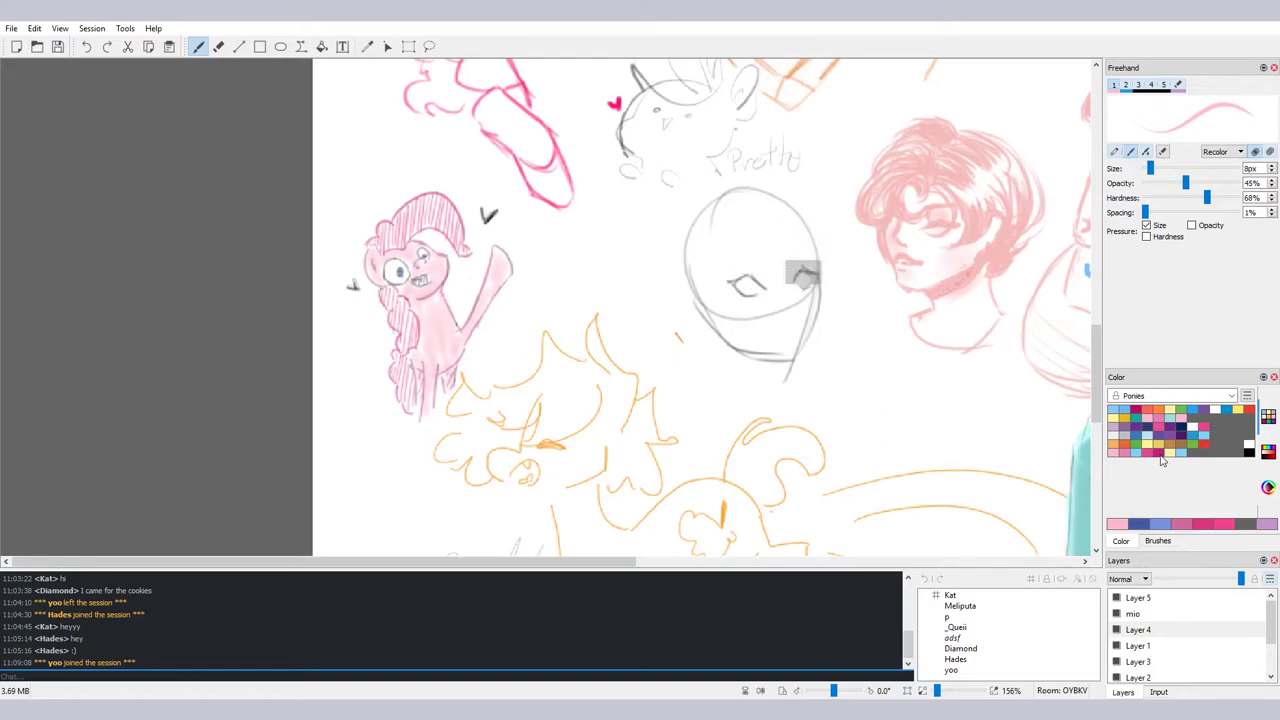
click(1159, 453)
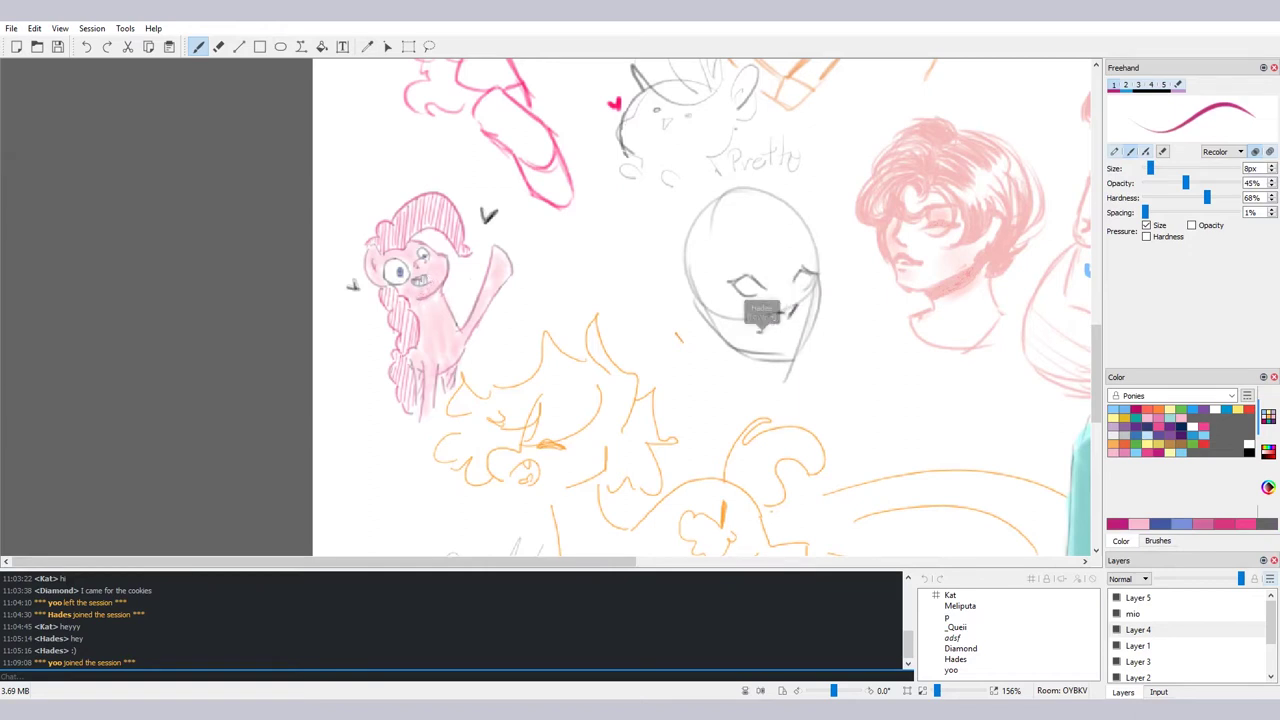
click(1145, 645)
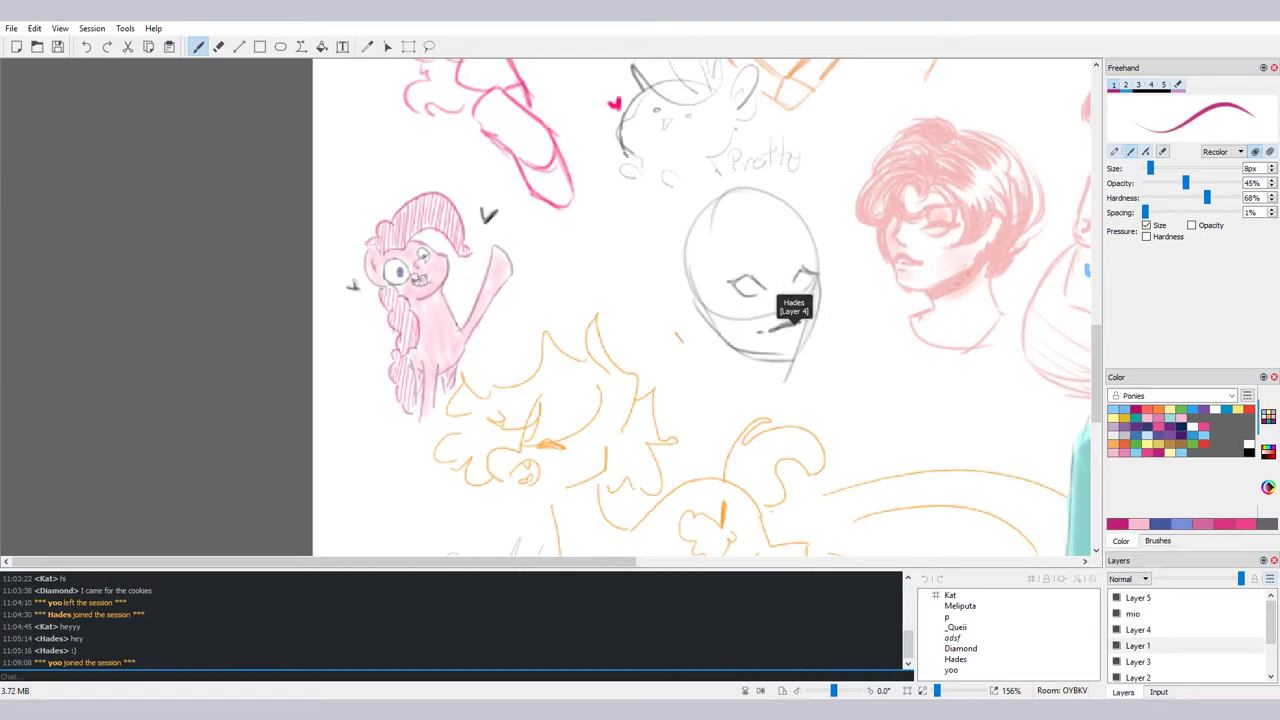
click(1267, 487)
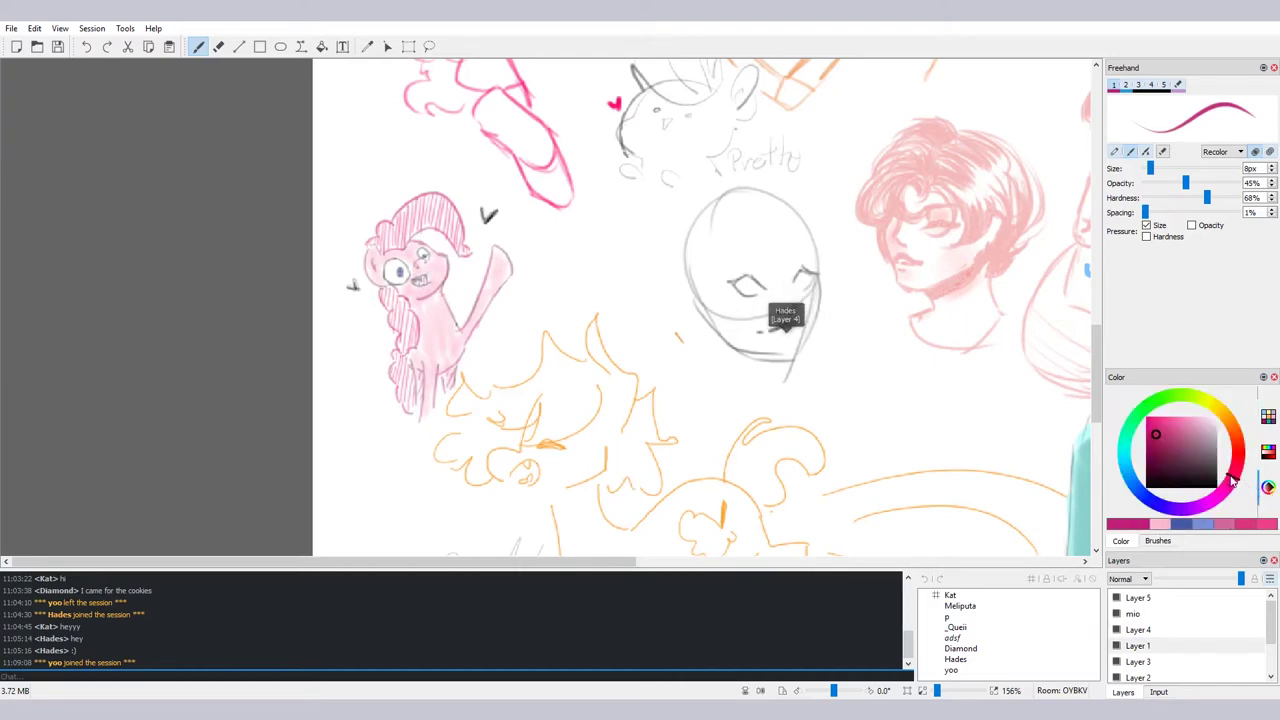
click(1163, 441)
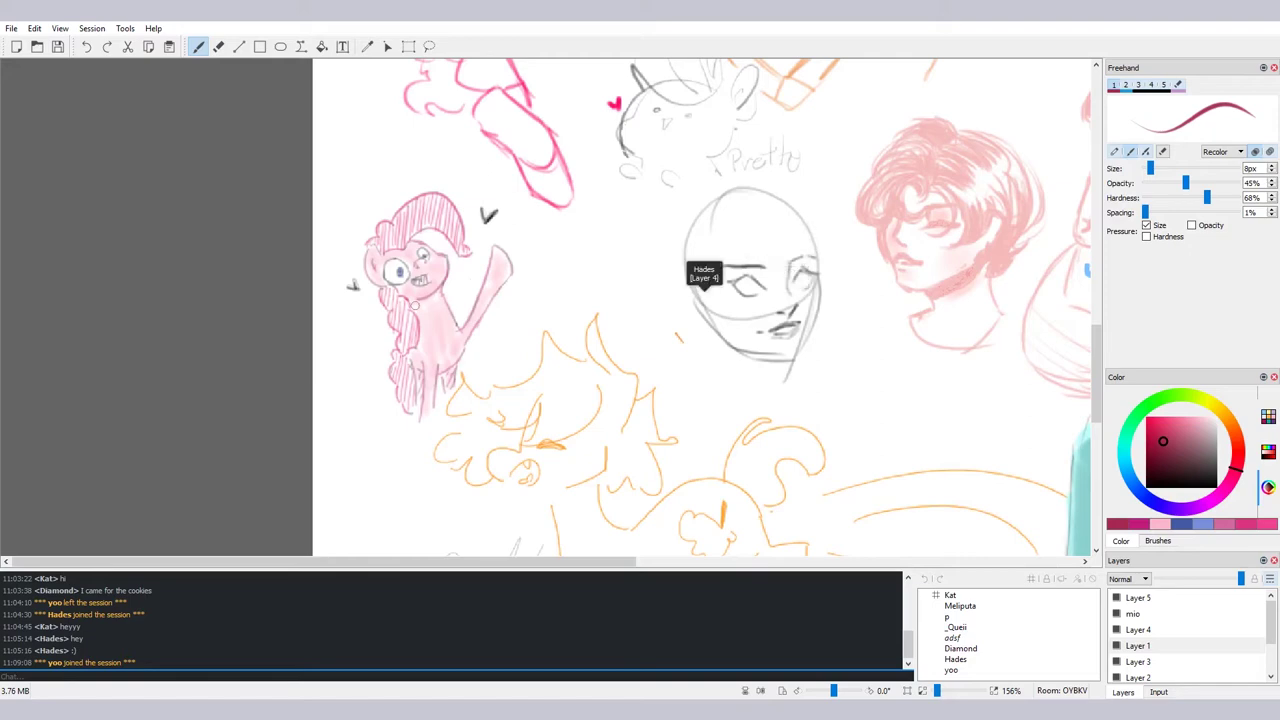
Draw a small light-blue mark between the pony's body and raised arm on Layer 4 in Normal mode
click(1140, 630)
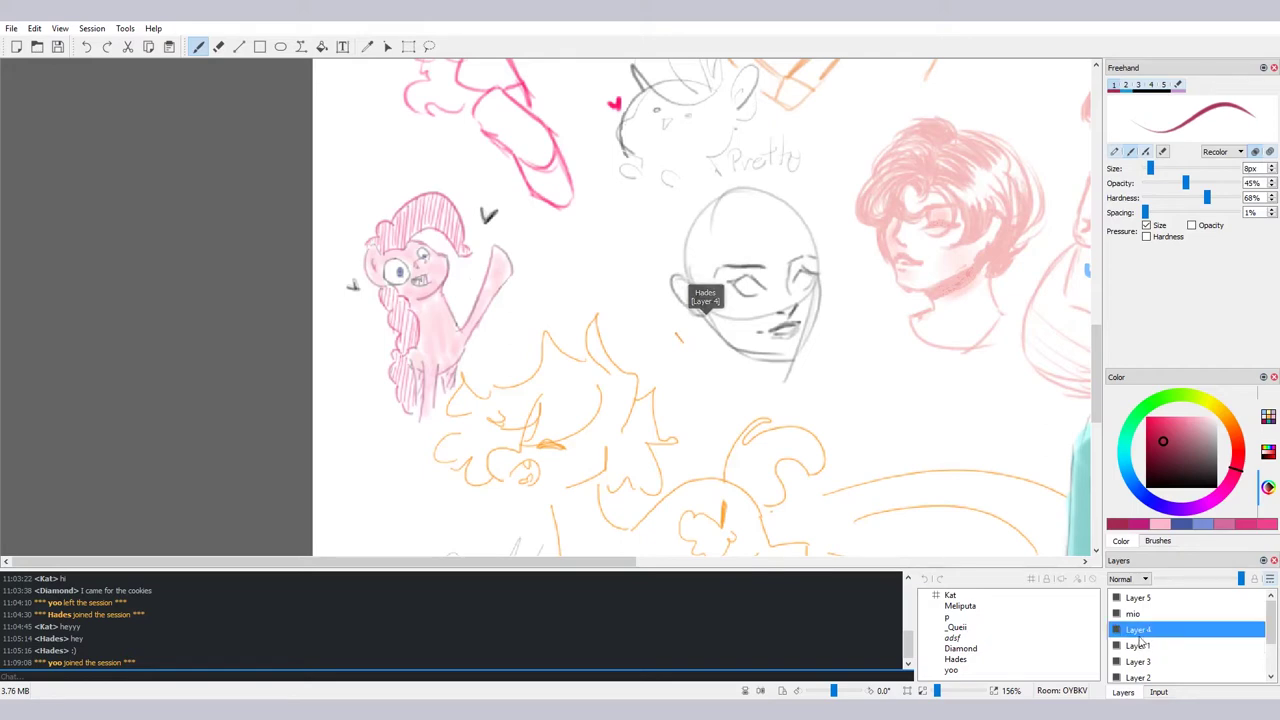
scroll(1222, 152, up, 1)
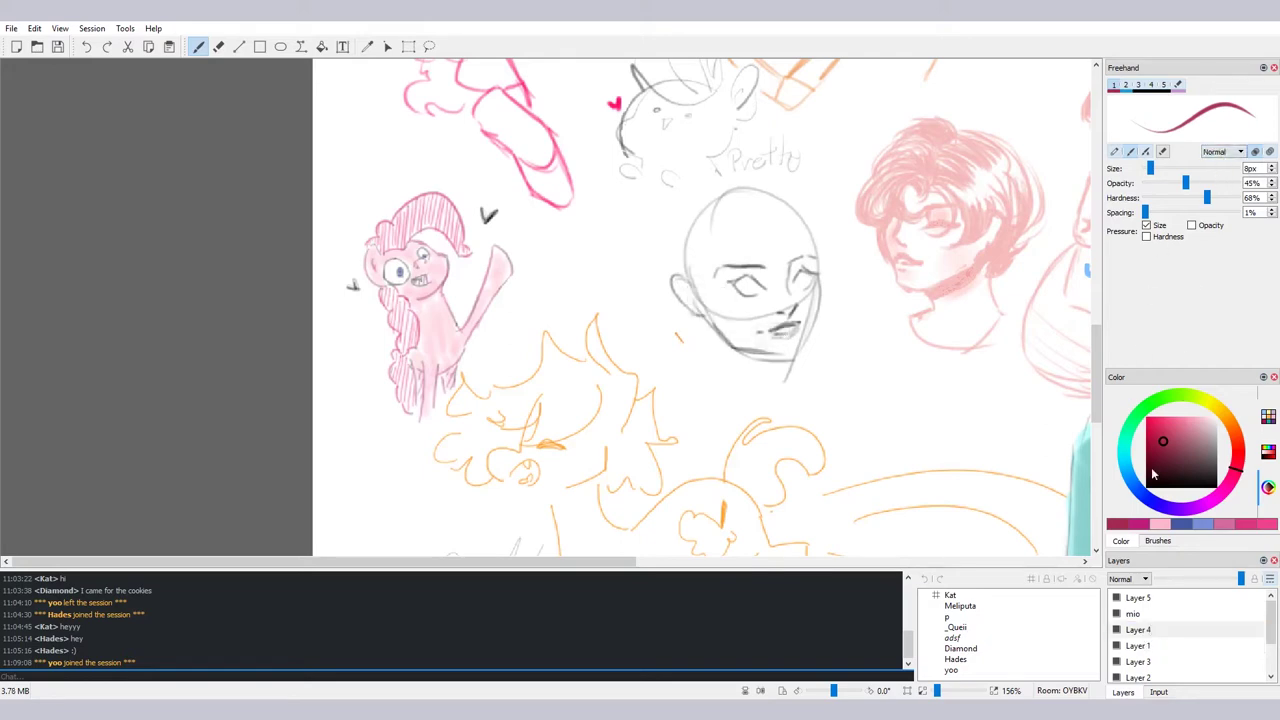
click(1188, 524)
click(1268, 415)
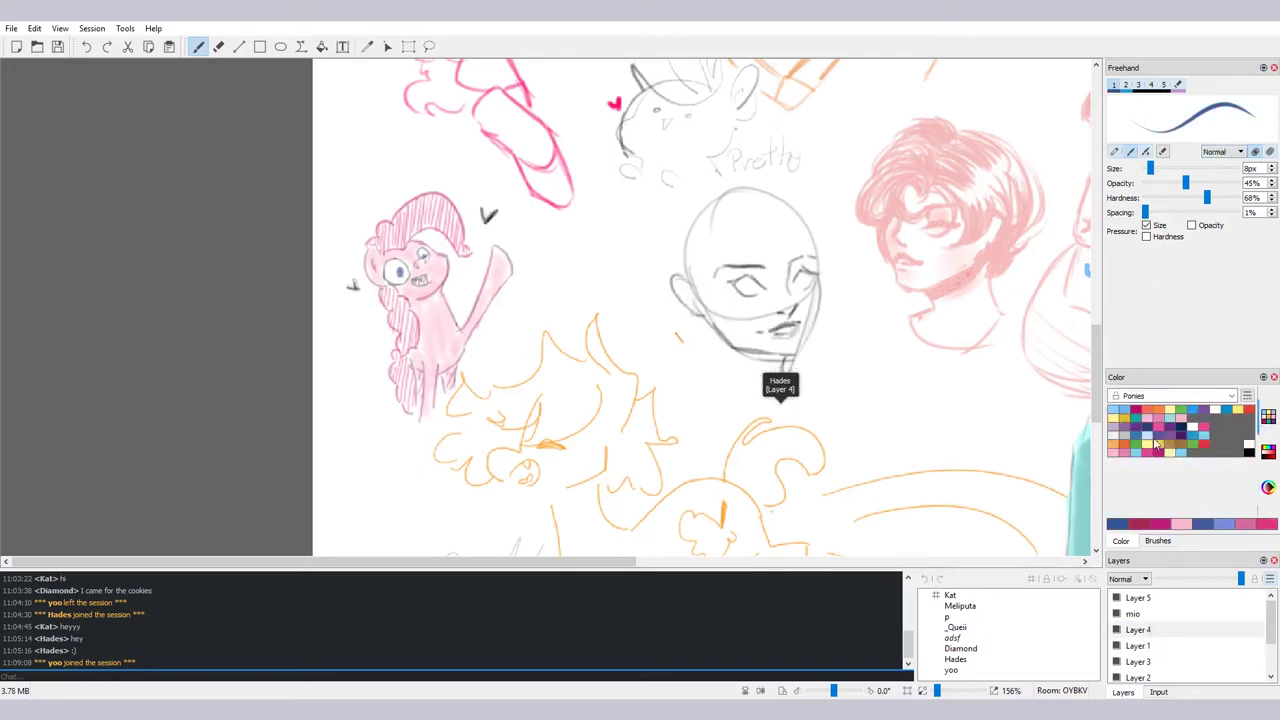
click(1268, 487)
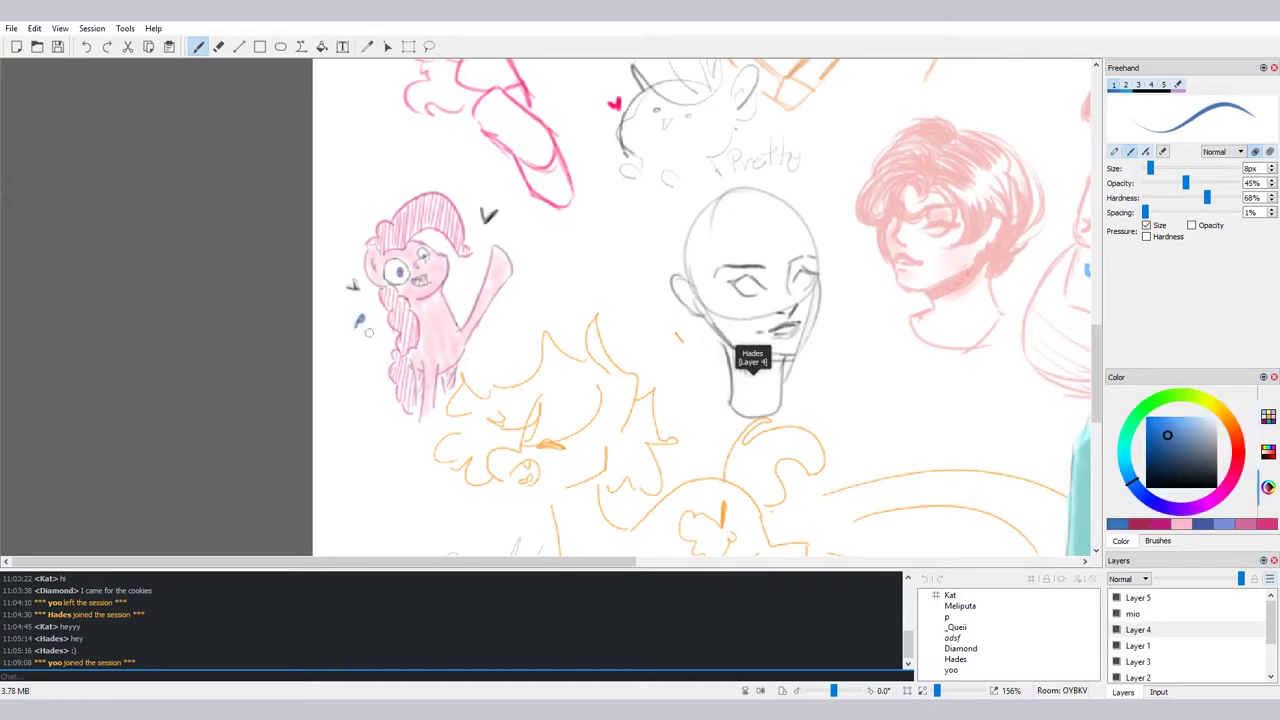
click(1188, 424)
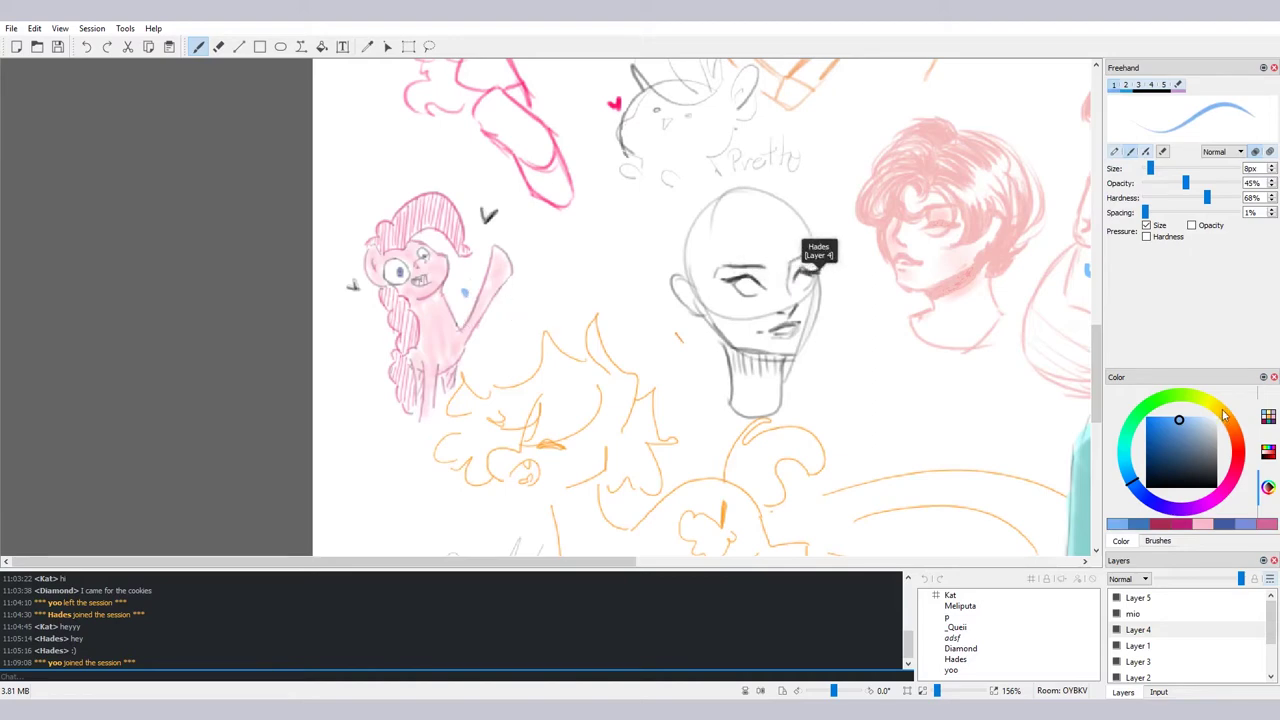
Add a small mark beside the pony's hair in pale yellow from the Ponies palette
click(1268, 416)
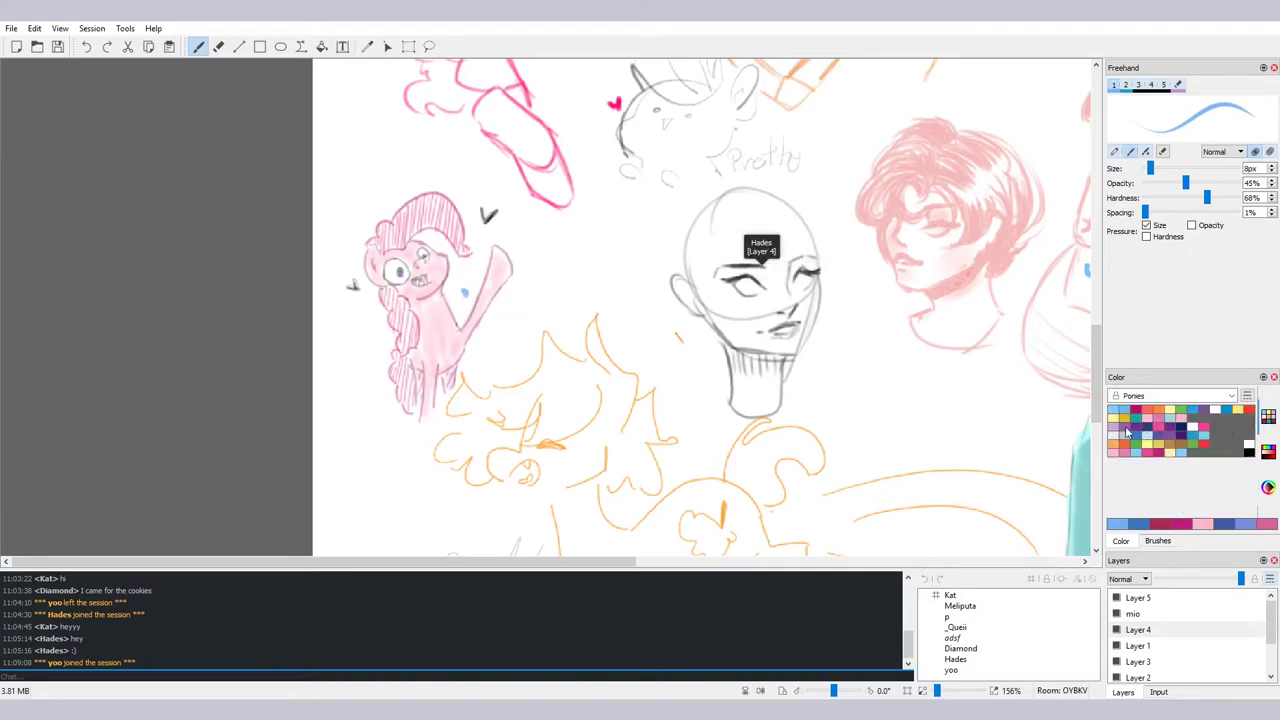
click(1152, 440)
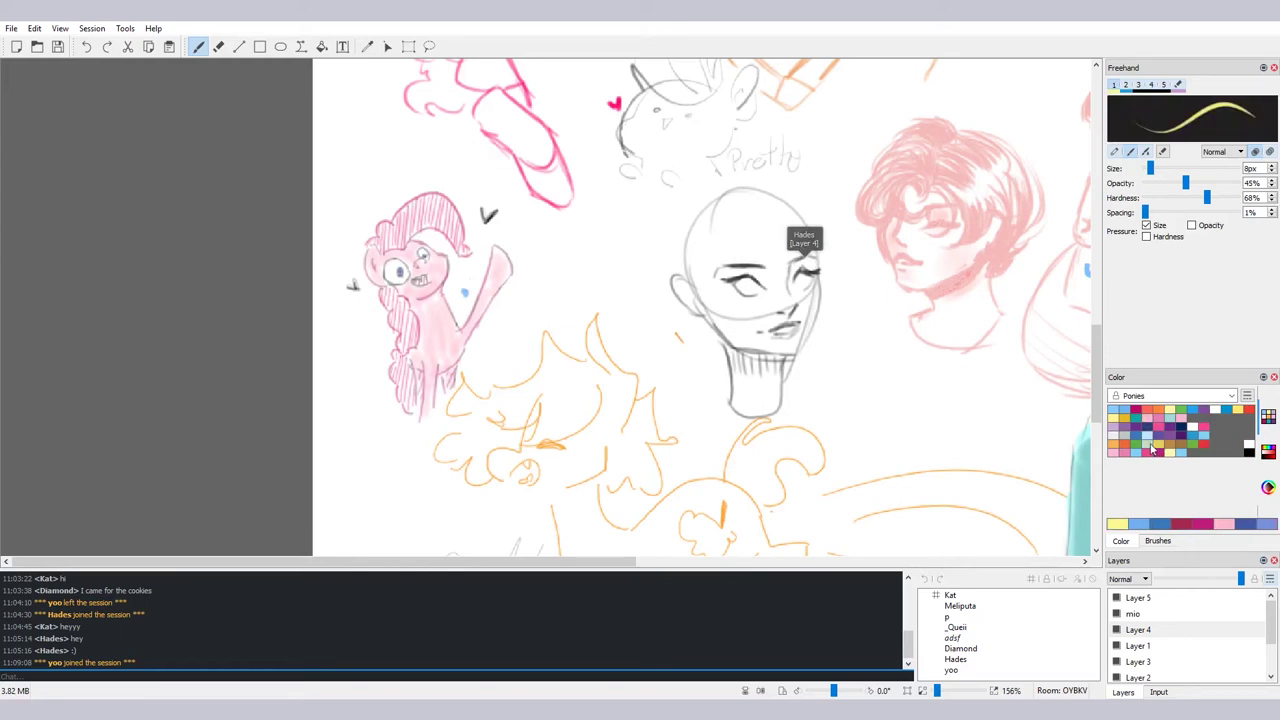
click(360, 226)
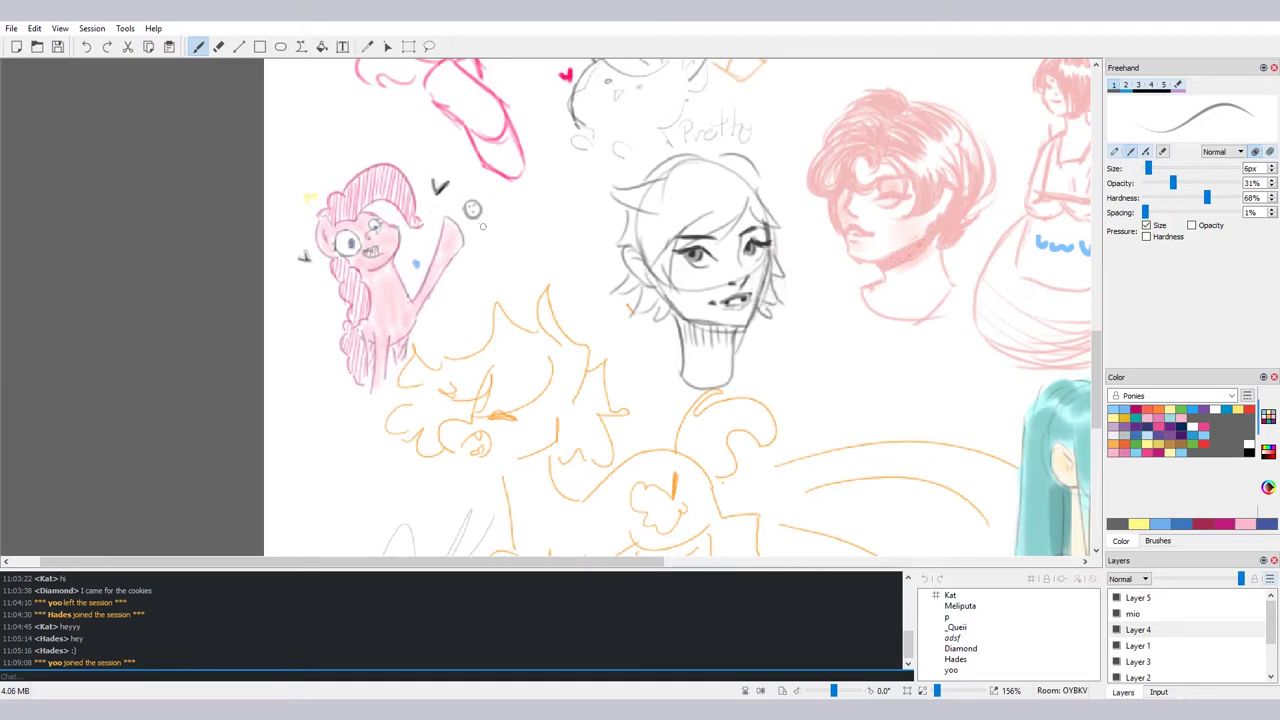
Clean up the cookie sketch with the eraser and draw a second gray cookie directly below it, beside the raised hoof
key(e)
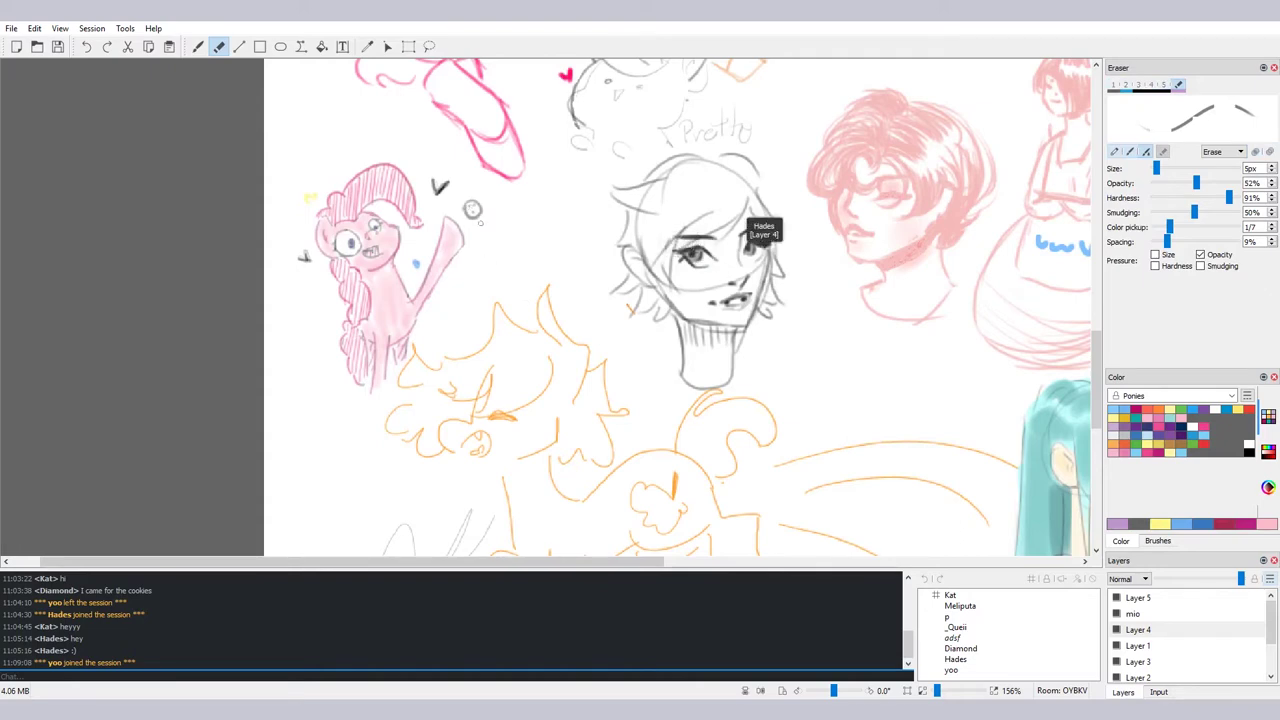
key(b)
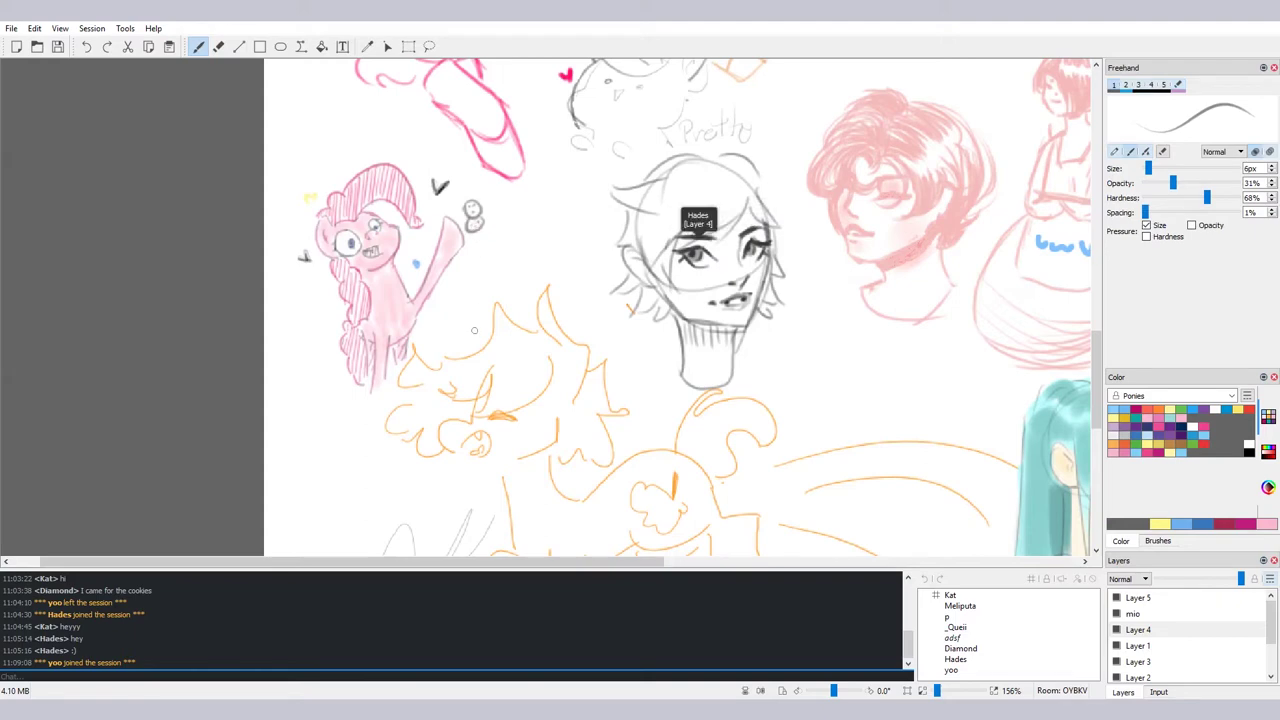
Make Layer 1 the active layer and choose a golden brown from the Ponies palette as the brush color
click(1118, 645)
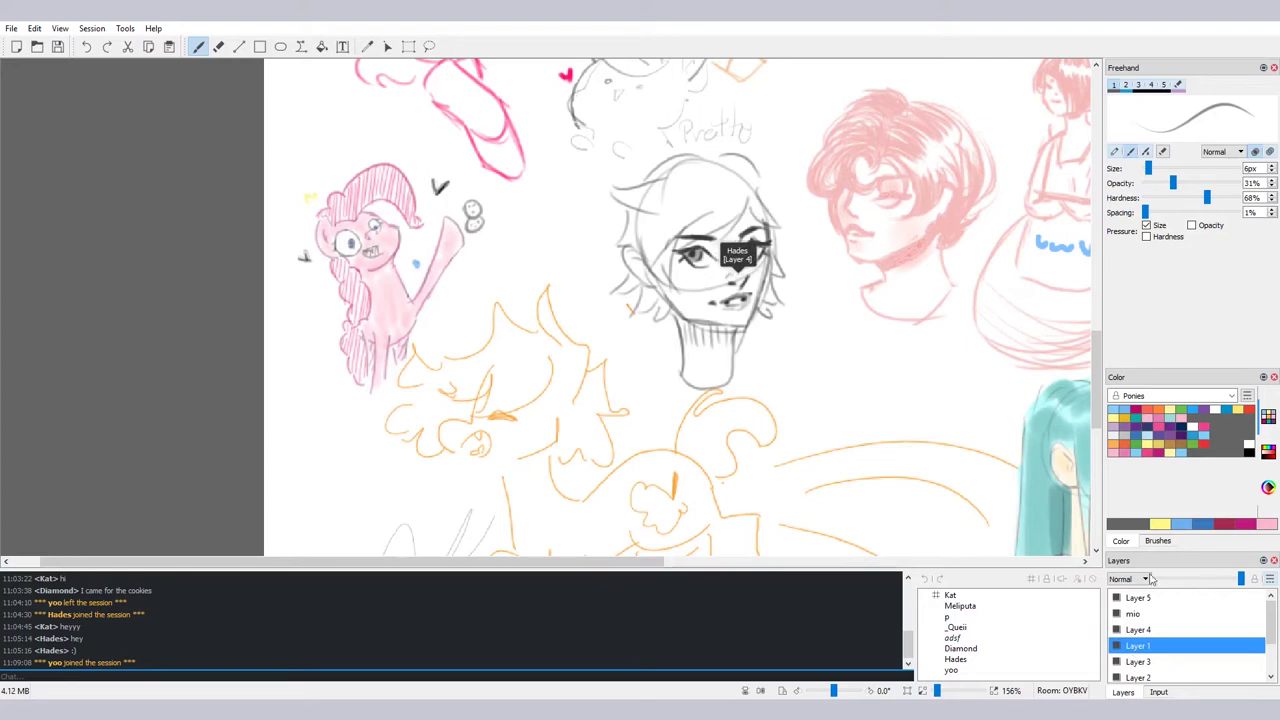
click(1267, 488)
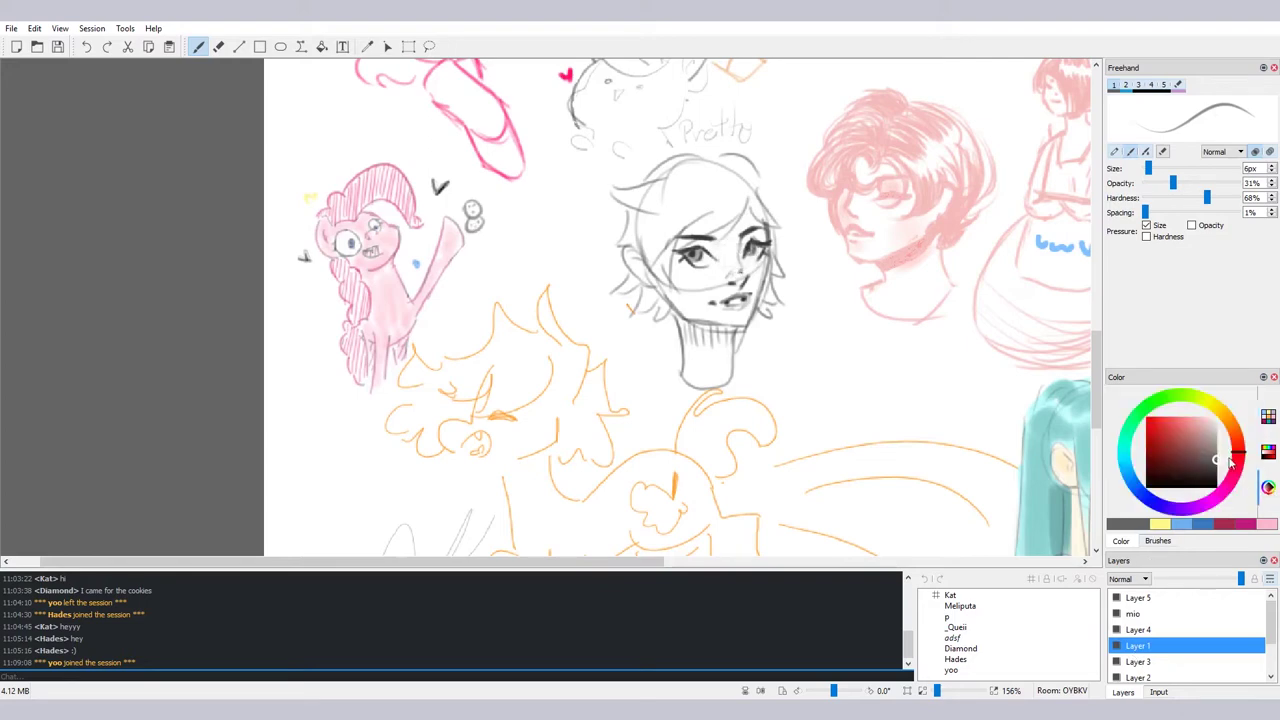
drag(1232, 447, 1230, 432)
click(1171, 438)
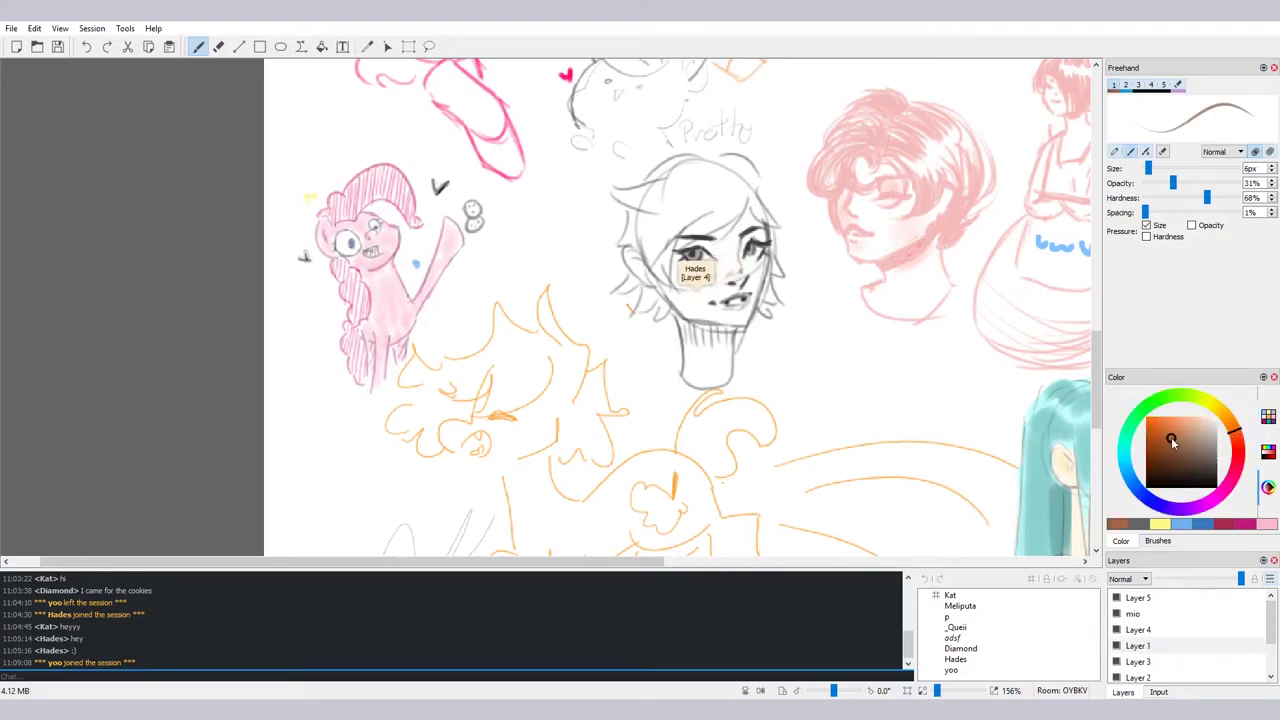
click(1161, 452)
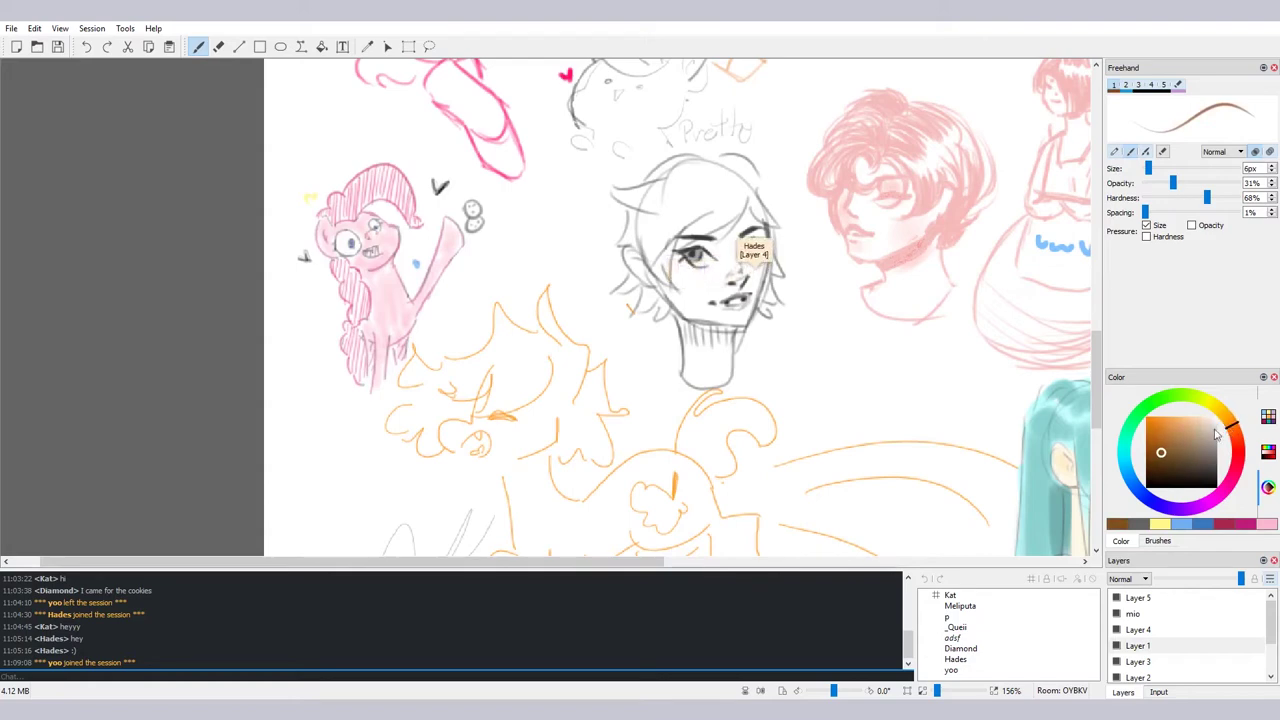
click(1184, 457)
click(1268, 418)
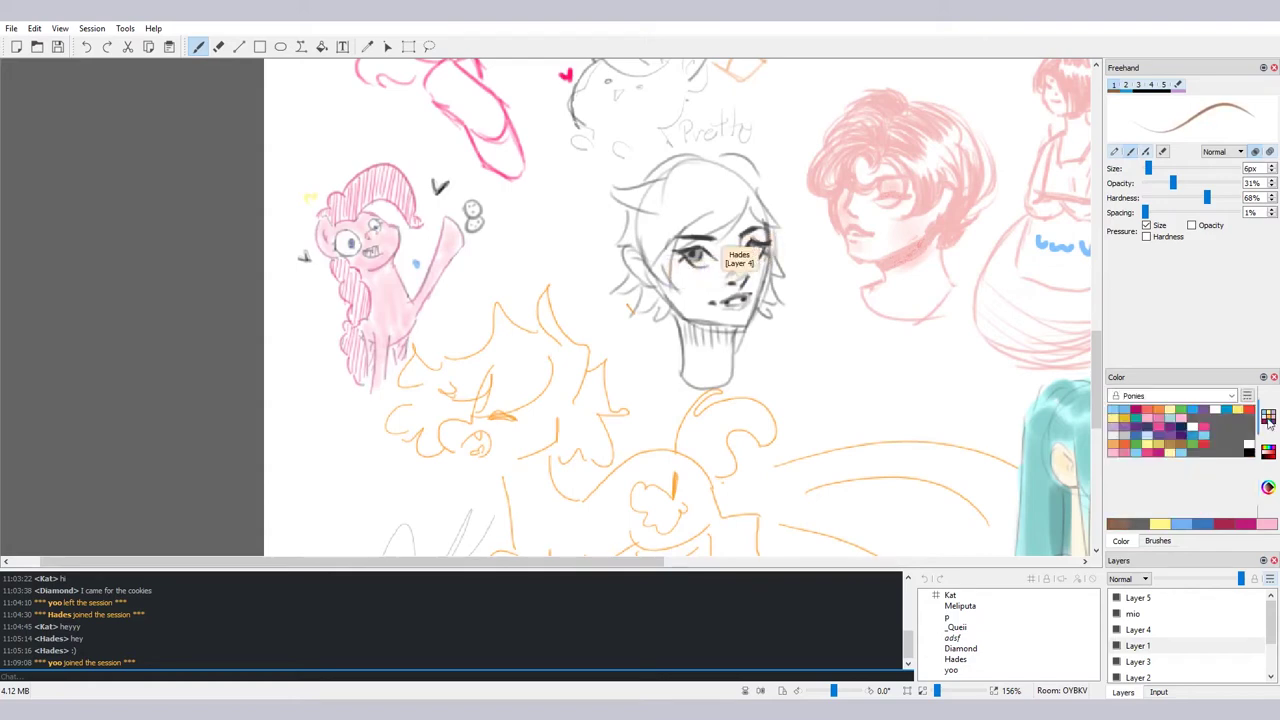
click(1170, 447)
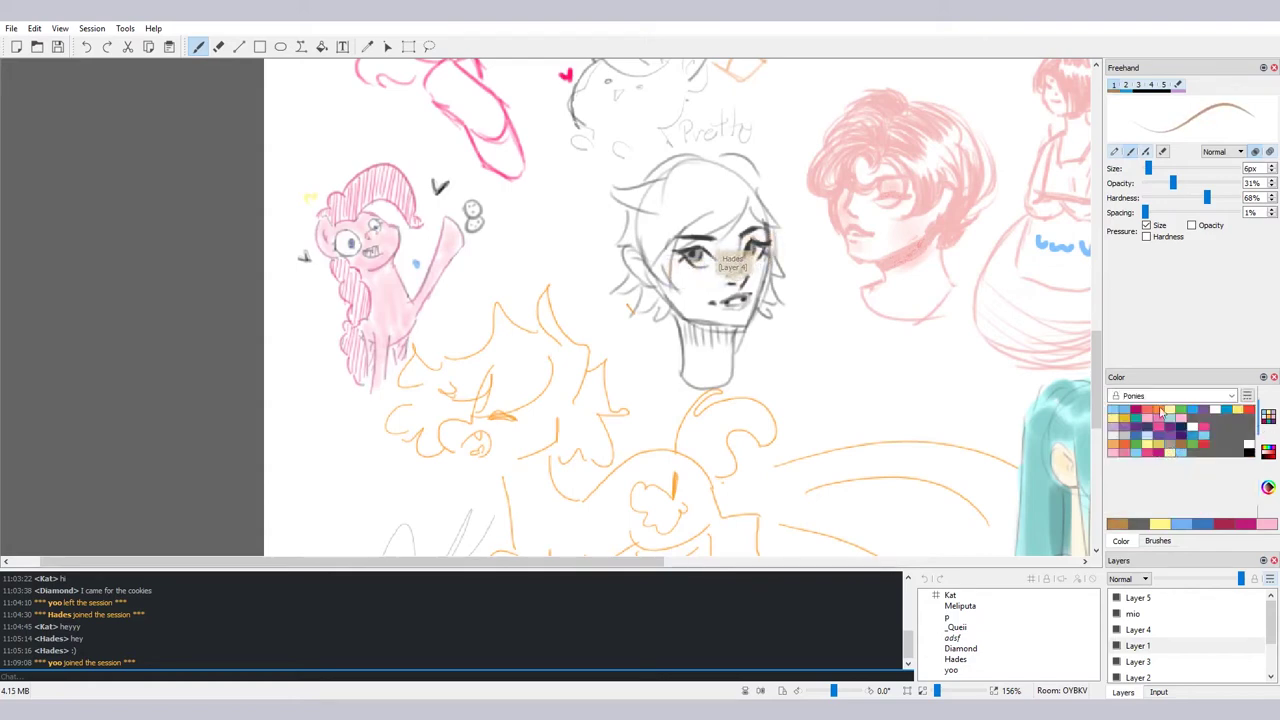
click(1163, 411)
Color the two cookies light tan on Layer 1 with a soft 23 px brush at 12% opacity and 31% hardness
mouse_move(1173, 183)
mouse_down()
mouse_move(1157, 183)
mouse_move(1163, 168)
mouse_up()
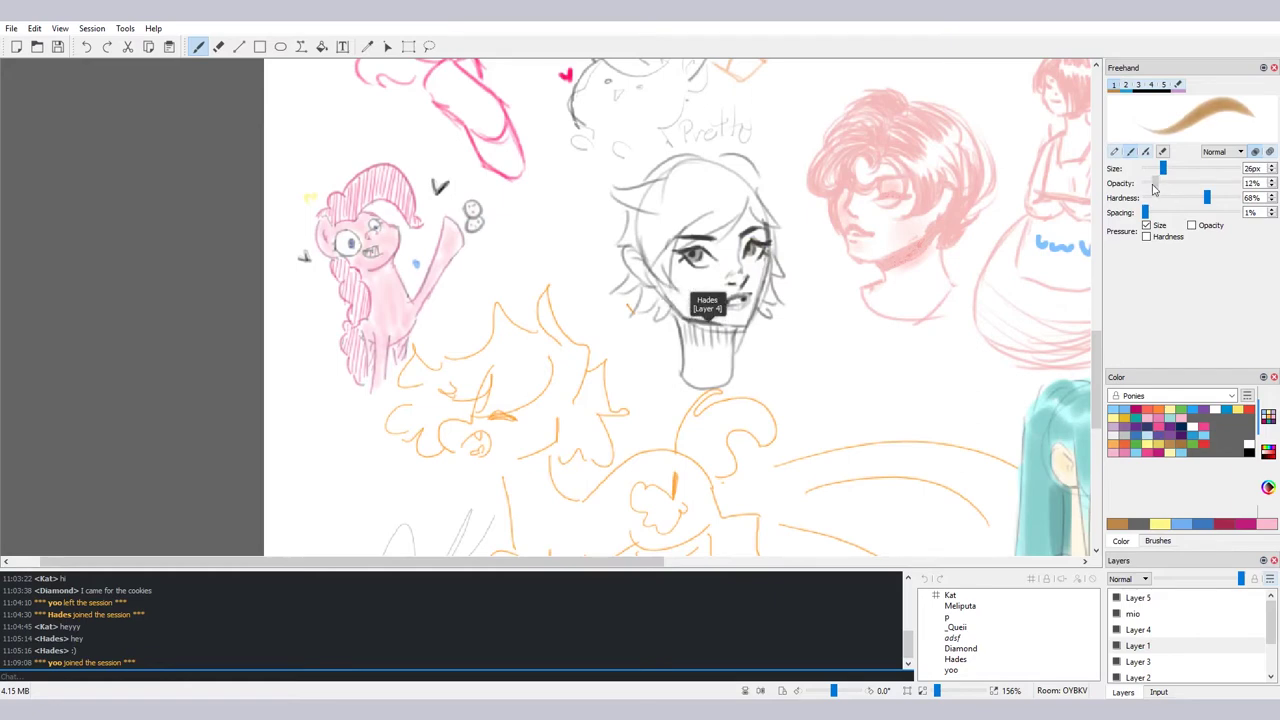
mouse_move(1206, 198)
mouse_down()
mouse_move(1172, 198)
mouse_move(1157, 168)
mouse_up()
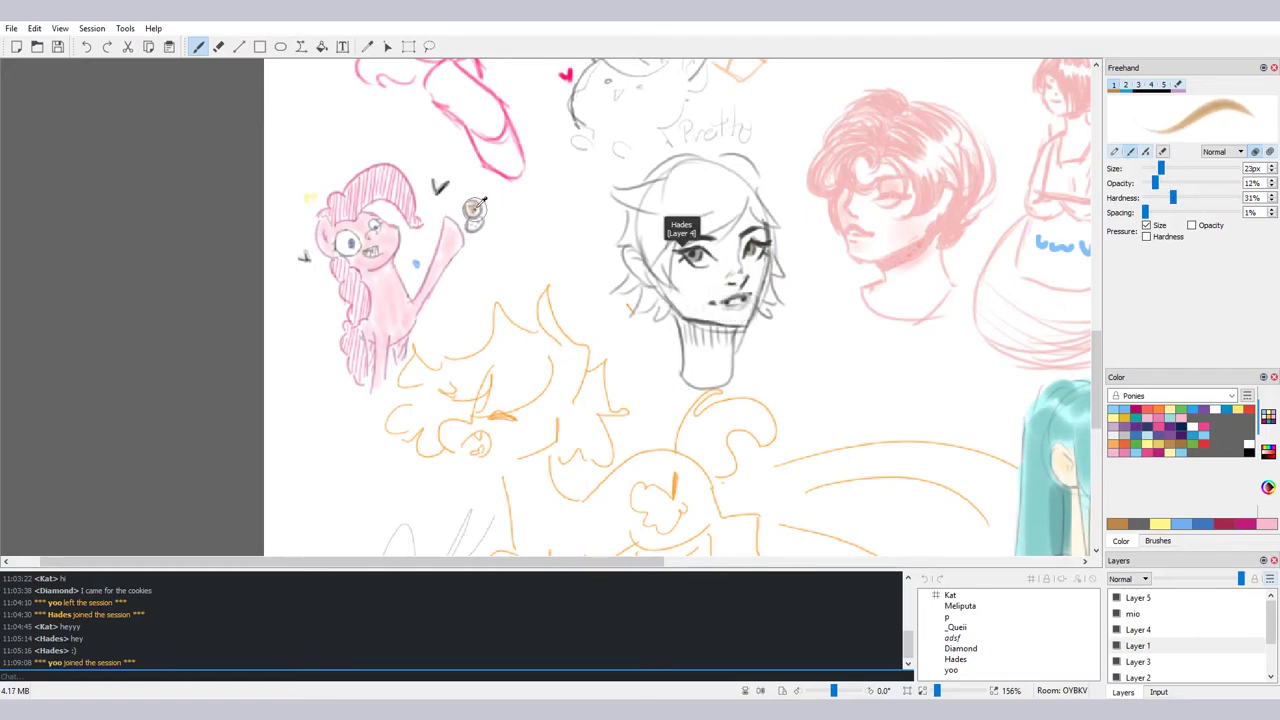
click(1268, 487)
drag(1185, 427, 1189, 424)
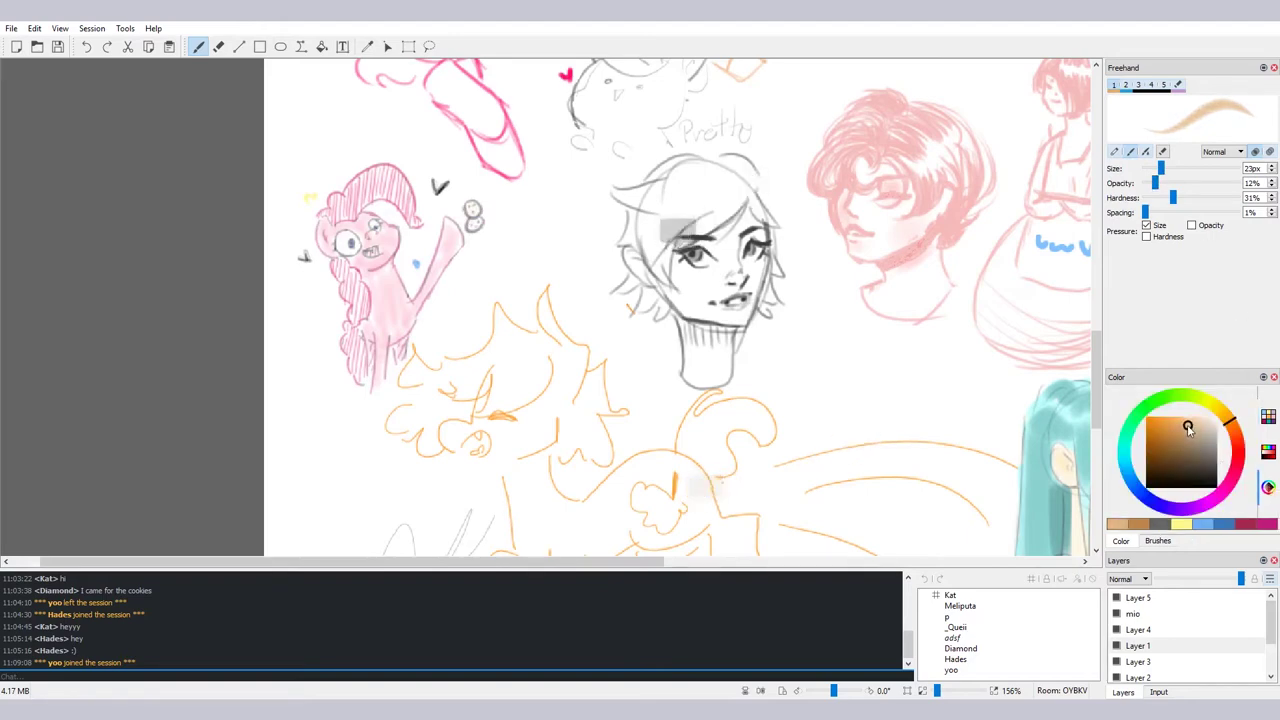
drag(468, 211, 475, 216)
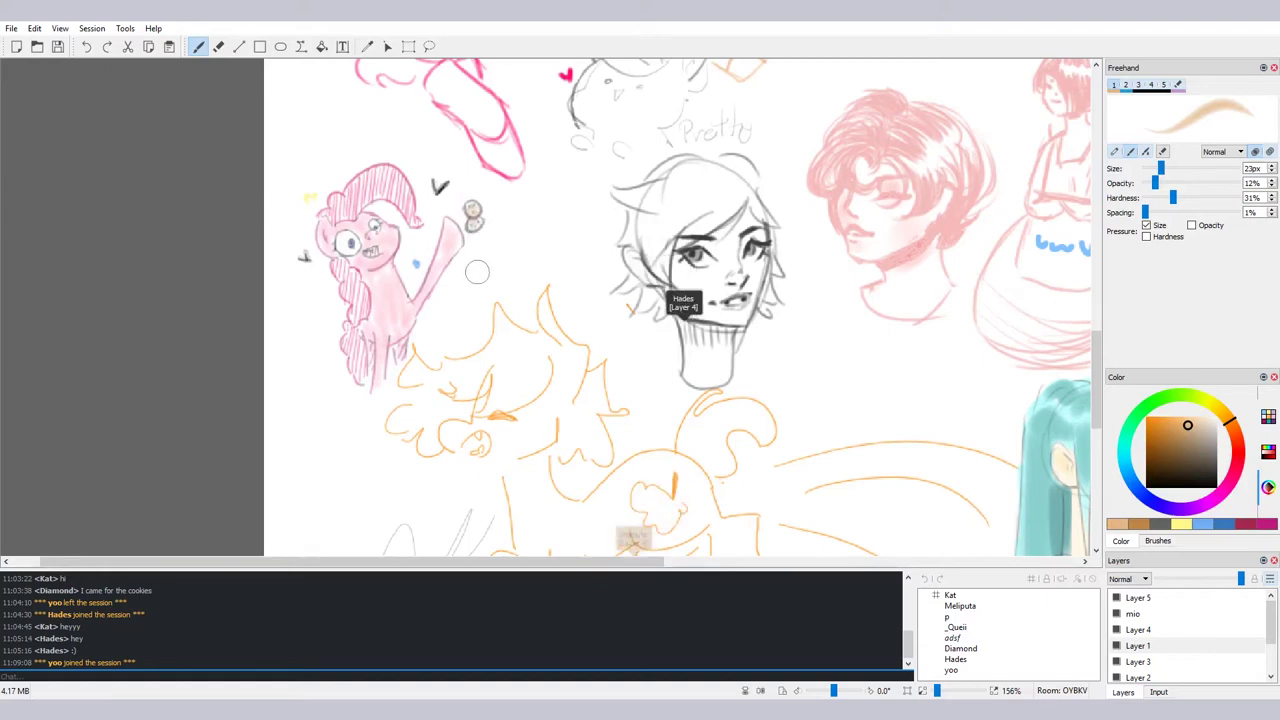
Recolor the cookie outlines on Layer 4 brown in Recolor mode
click(1140, 629)
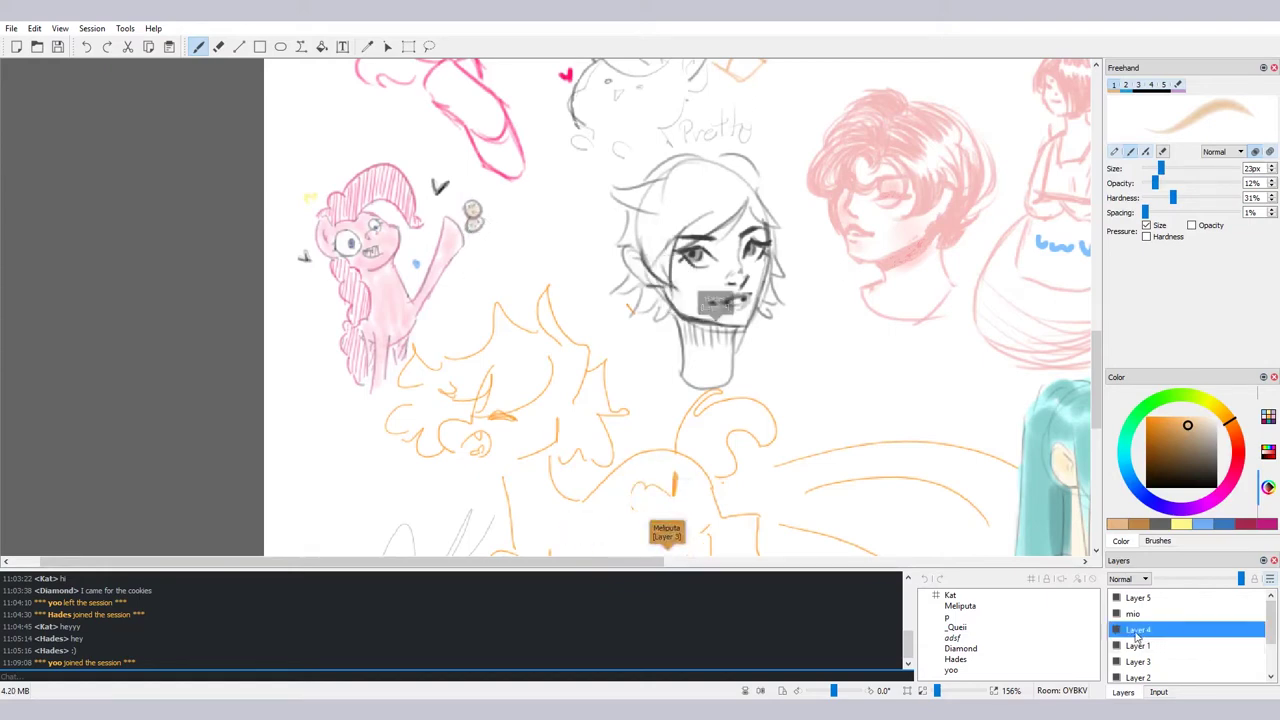
scroll(1230, 155, down, 1)
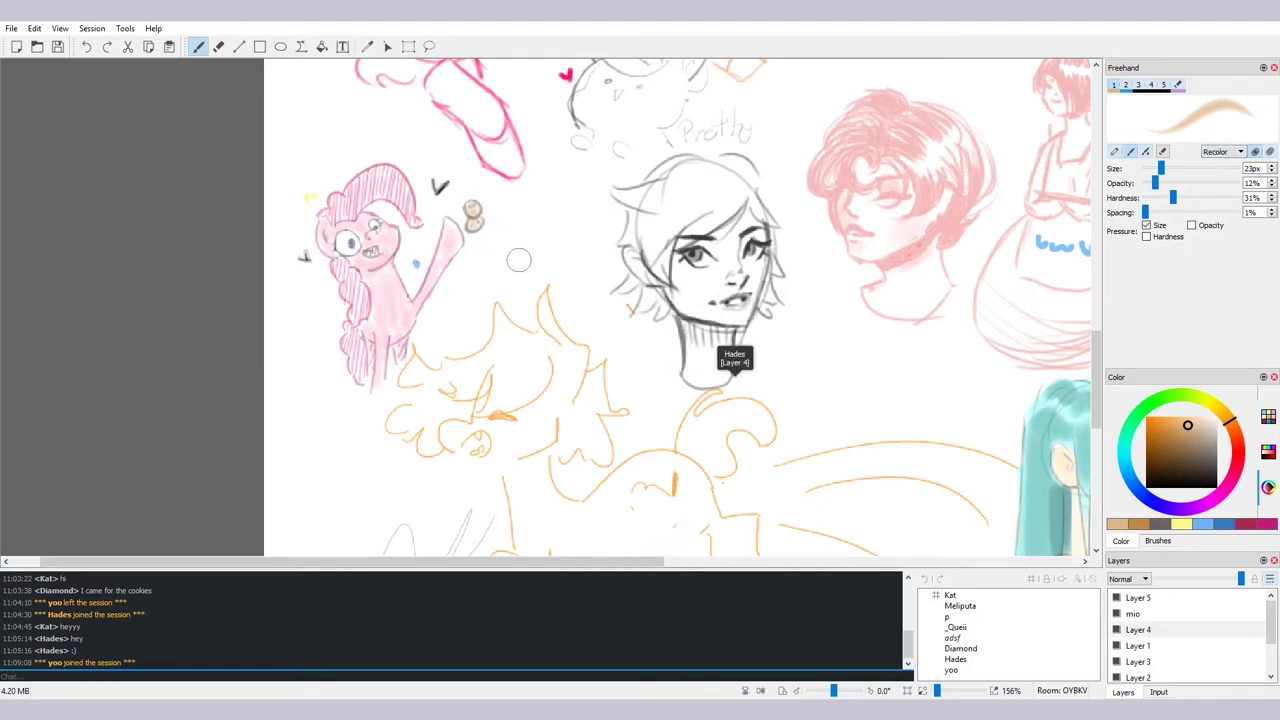
drag(1176, 428, 1175, 440)
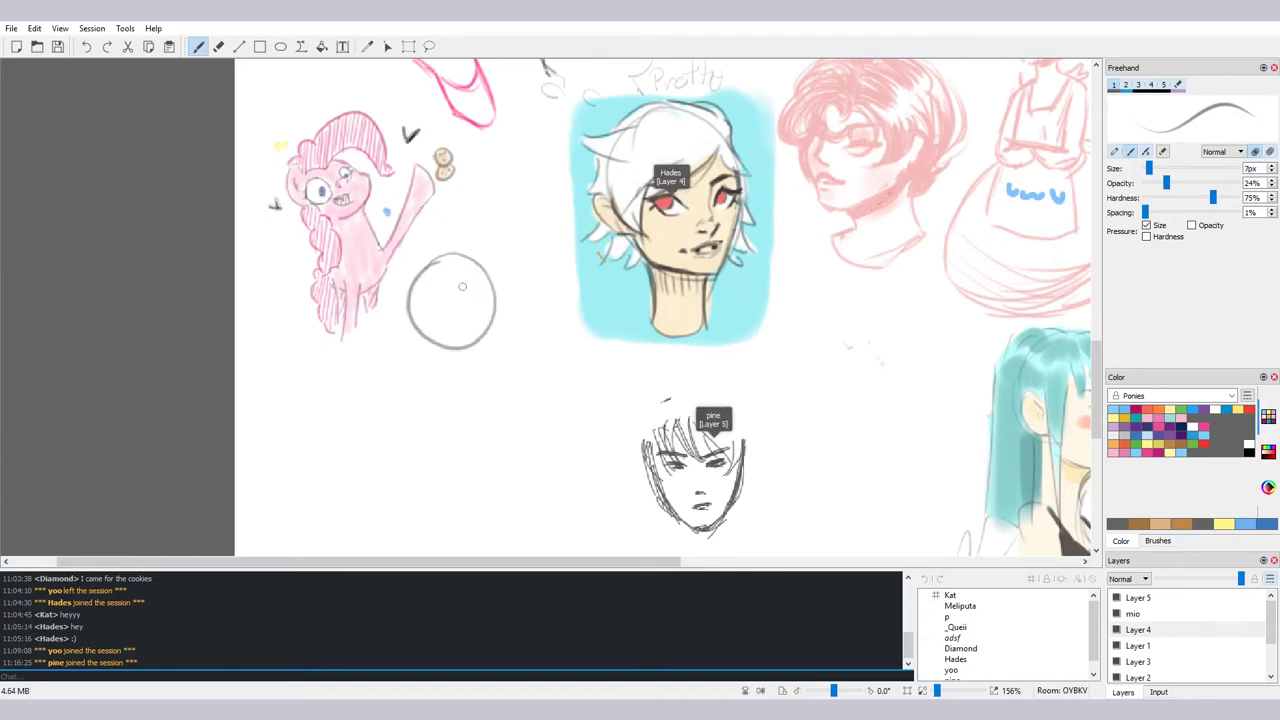
Sketch a small gray head circle with an ear at its upper edge, beside the pink pony's body on Layer 4
mouse_move(404, 292)
mouse_down()
mouse_move(500, 282)
mouse_move(406, 298)
mouse_up()
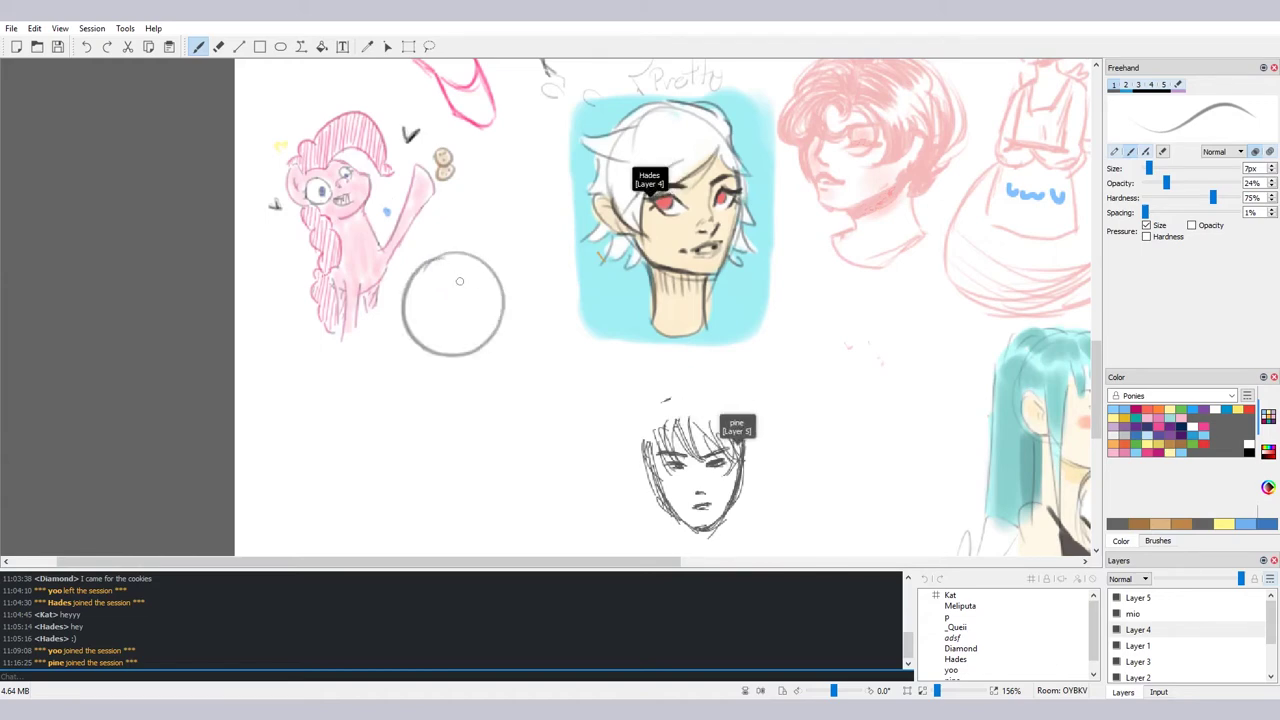
key(ctrl+z)
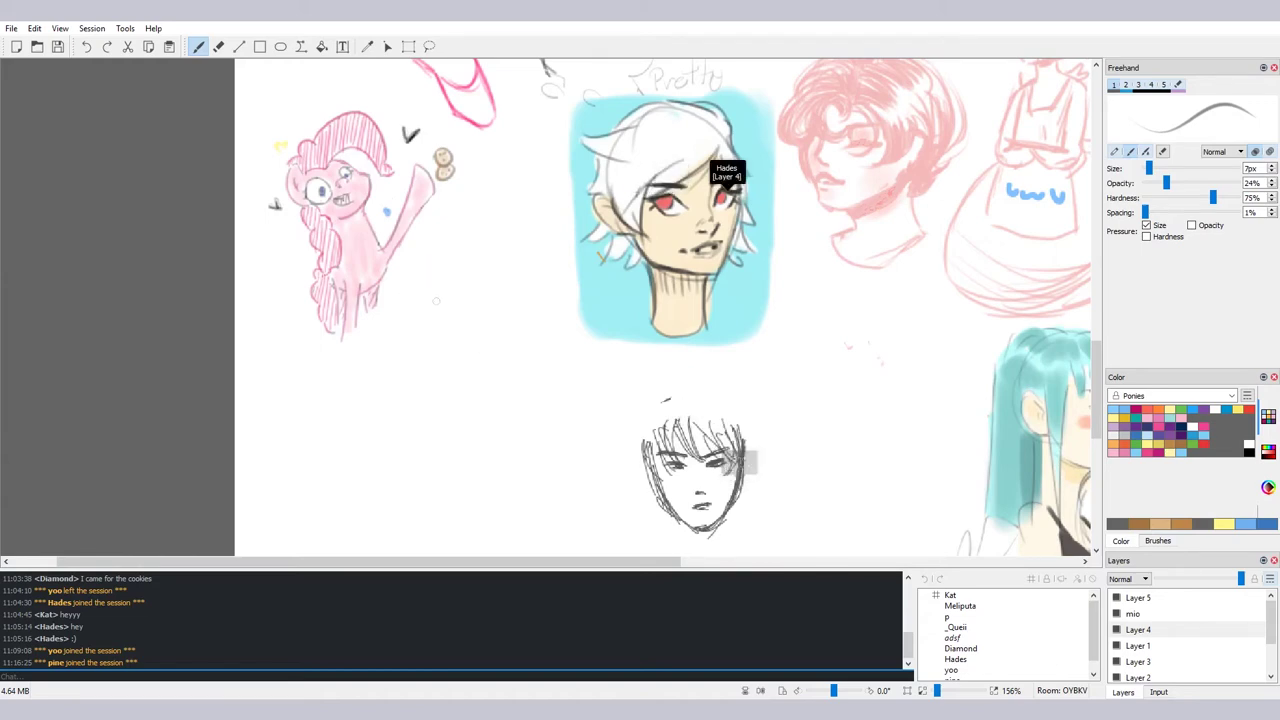
mouse_move(432, 296)
mouse_down()
mouse_move(507, 314)
mouse_move(428, 332)
mouse_move(520, 245)
mouse_move(508, 249)
mouse_move(512, 305)
mouse_up()
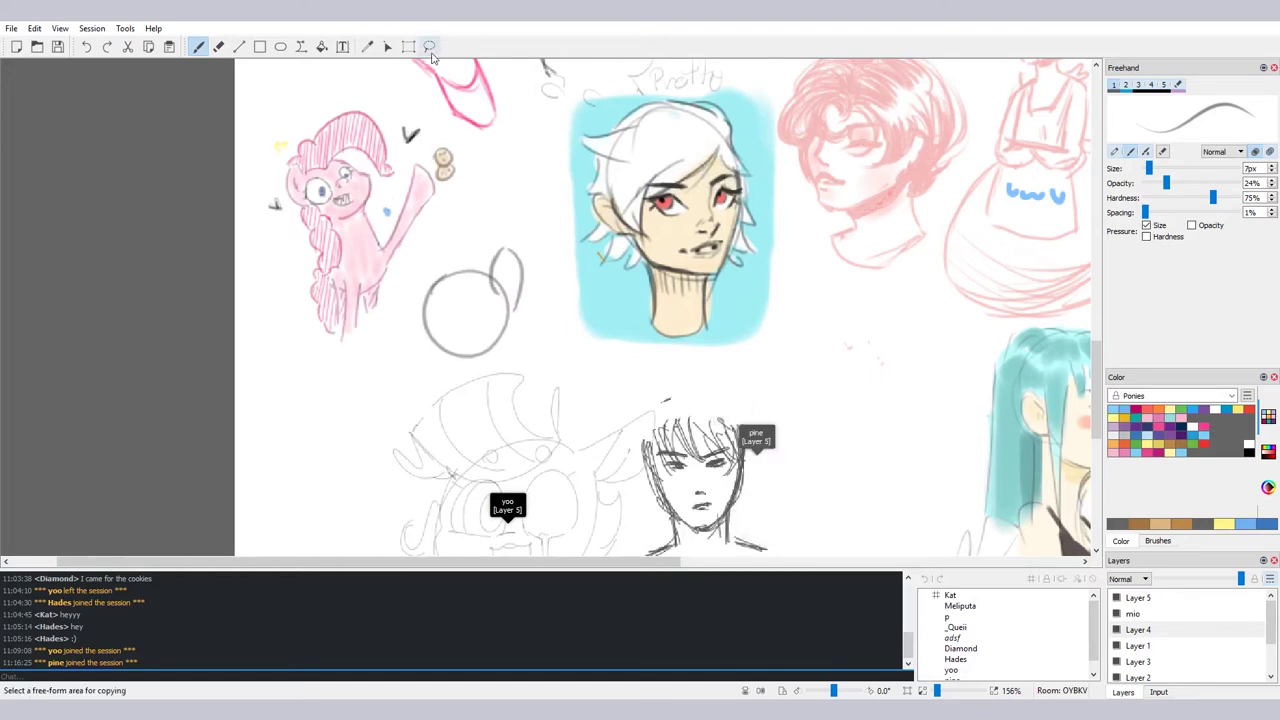
Move the head circle and ear slightly upward, closer to the pink pony's raised hoof, with a free-form selection
key(d)
mouse_move(527, 323)
mouse_down()
mouse_move(422, 250)
mouse_move(452, 355)
mouse_up()
mouse_move(527, 323)
mouse_down()
mouse_move(490, 275)
mouse_move(500, 260)
mouse_up()
click(518, 176)
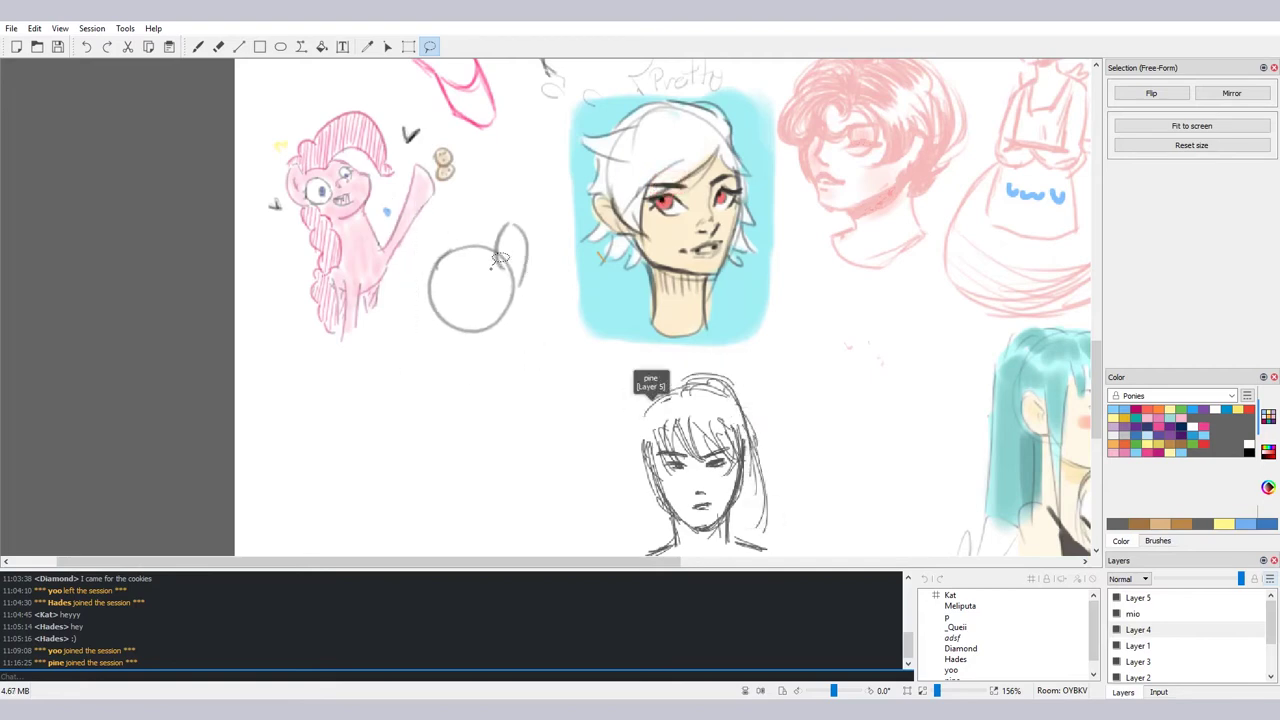
Sketch the second pony's smiling face, eyes, bangs, mane, neck and horn around the head circle with the 7 px gray brush
key(b)
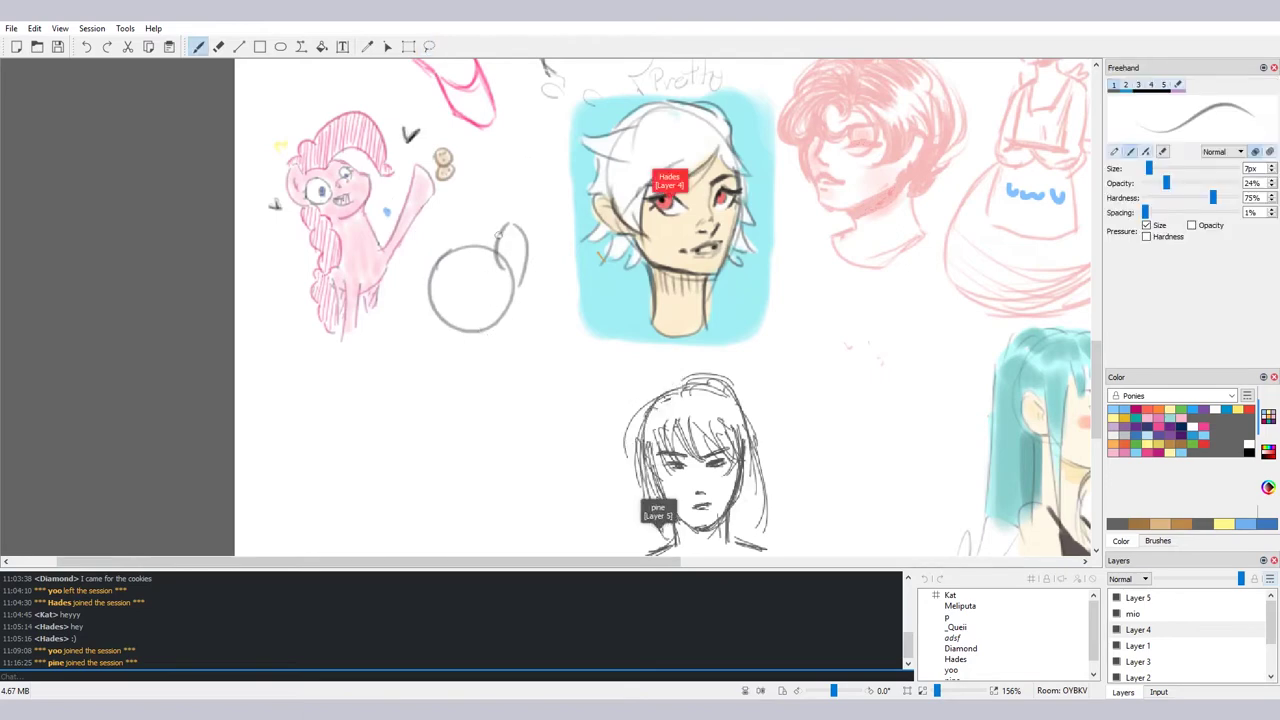
mouse_move(497, 242)
mouse_down()
mouse_move(443, 221)
mouse_move(402, 264)
mouse_move(421, 315)
mouse_move(449, 263)
mouse_move(489, 277)
mouse_up()
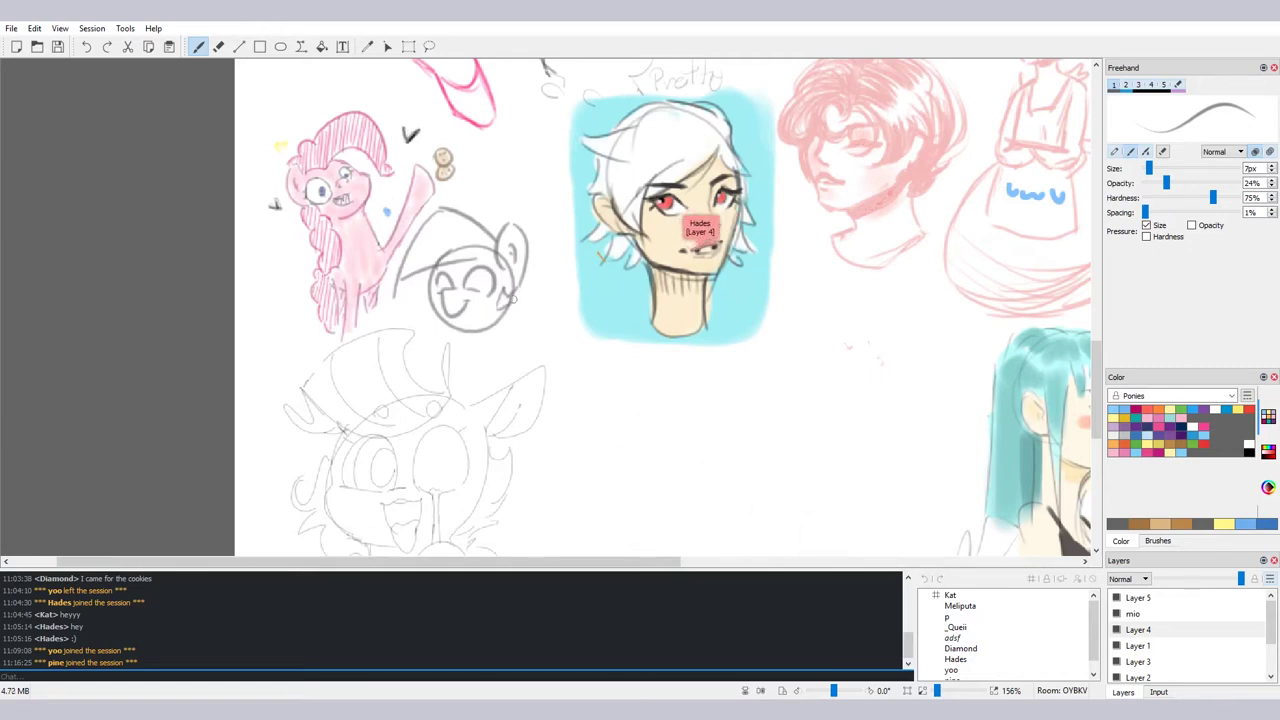
drag(511, 303, 513, 358)
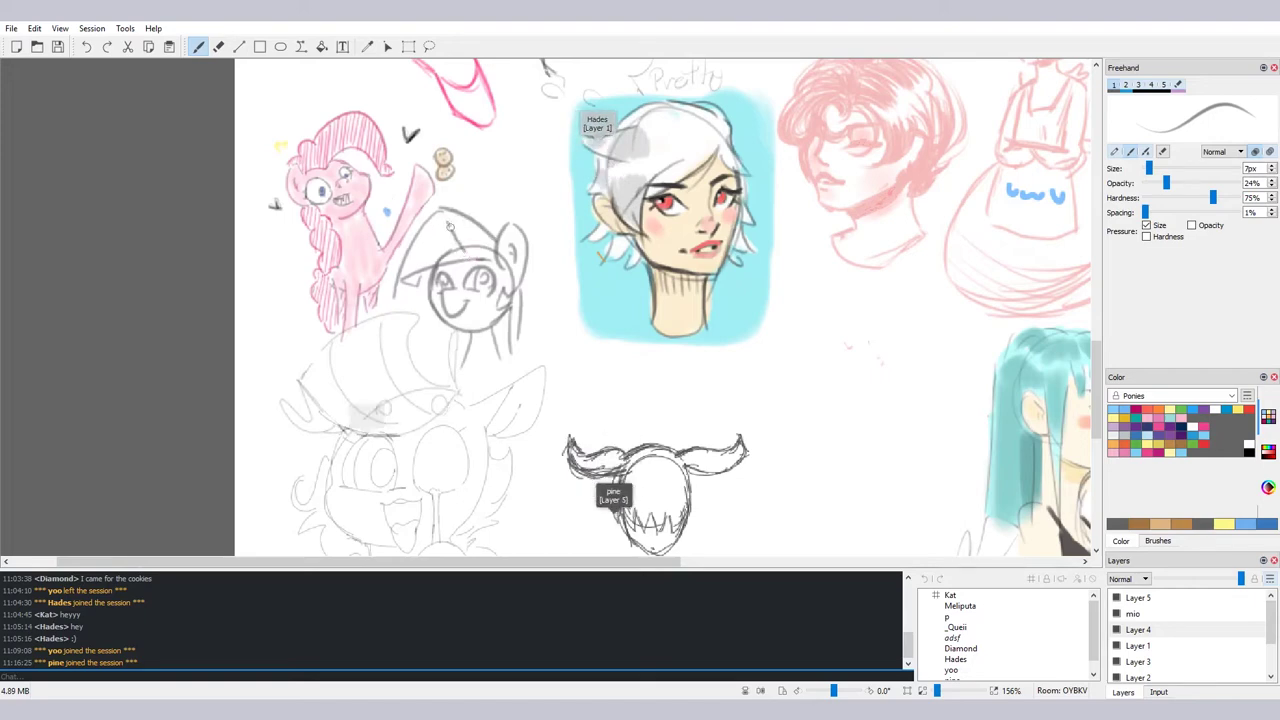
drag(448, 222, 457, 257)
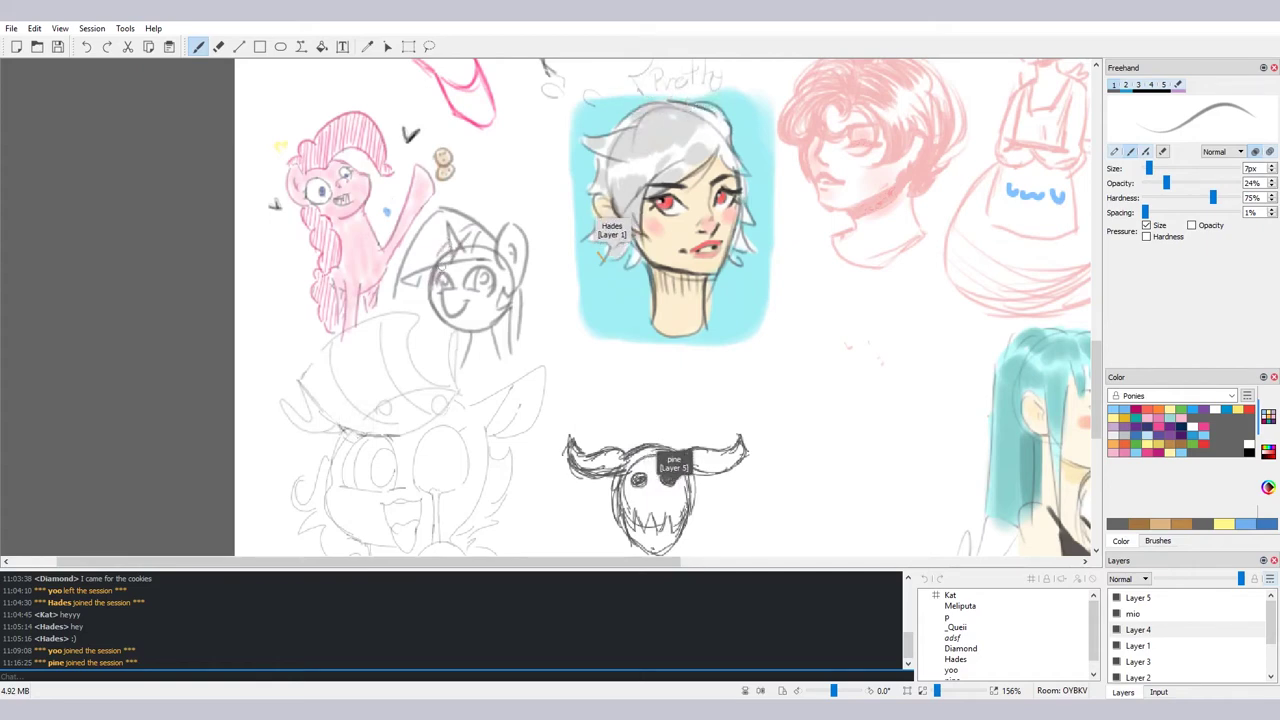
Set the eraser hardness to 40% and erase the overlapping construction lines on the second pony's head and mane
key(e)
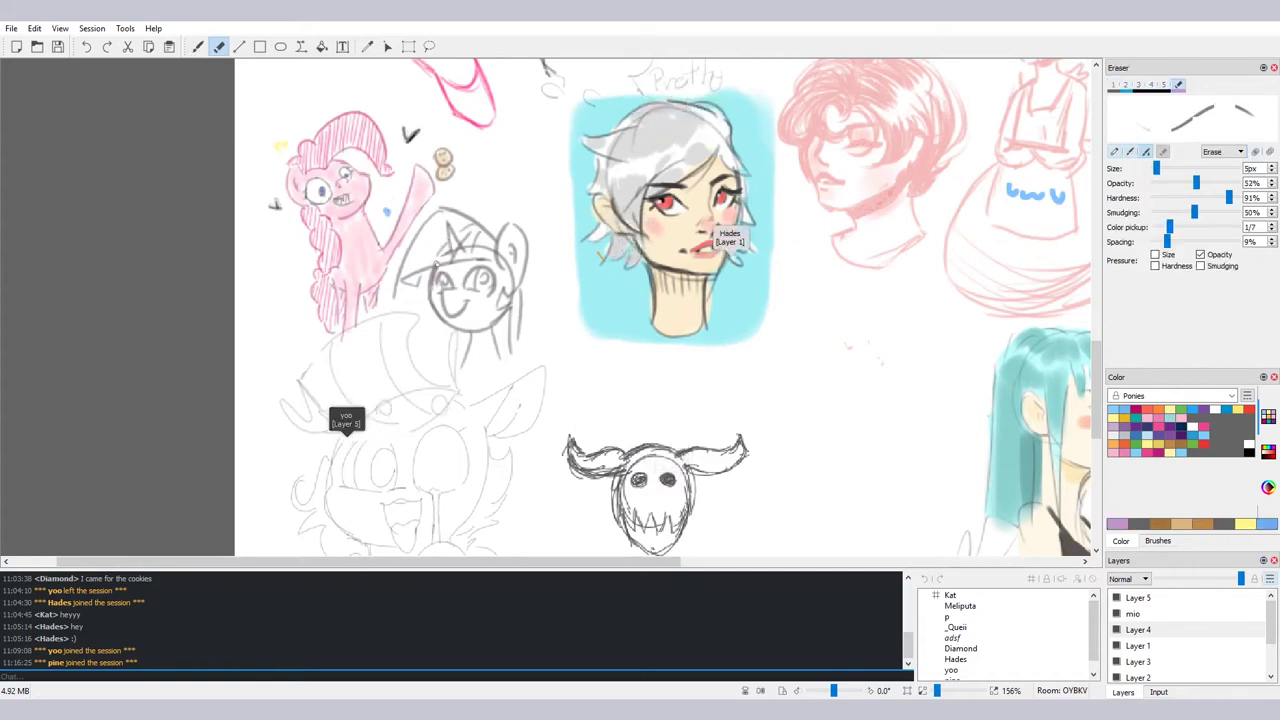
click(1209, 198)
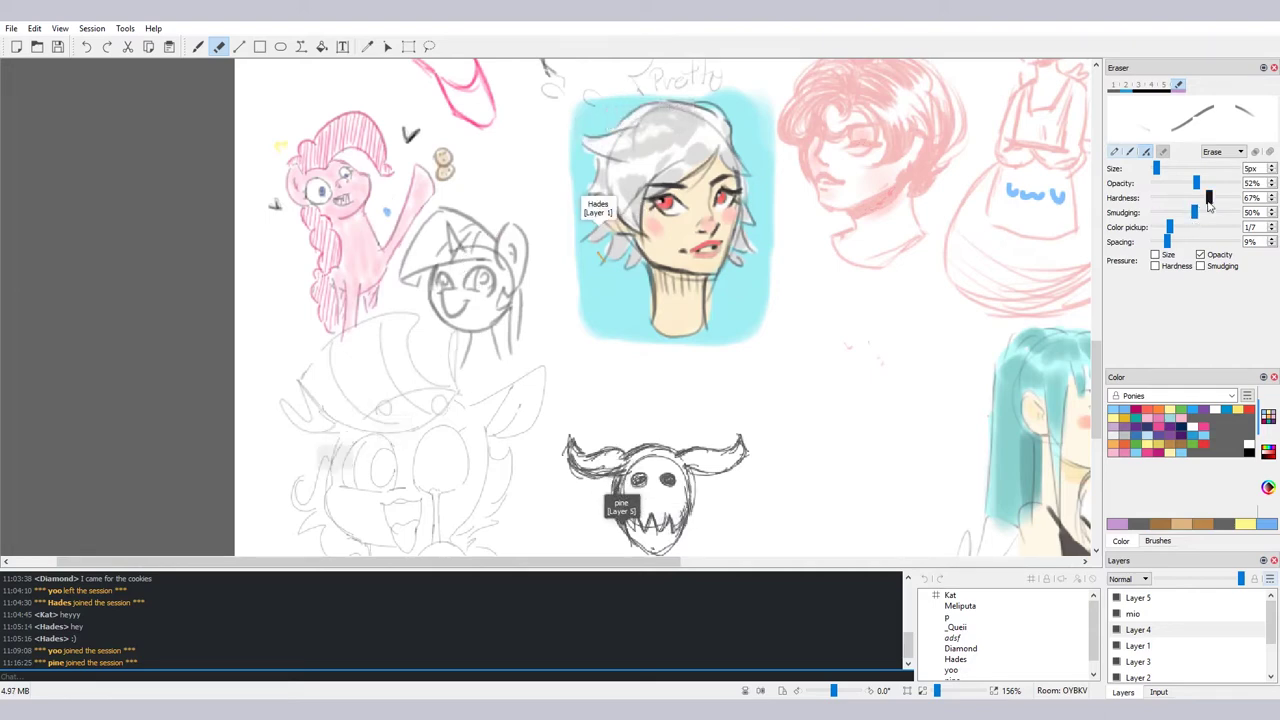
drag(1208, 197, 1186, 197)
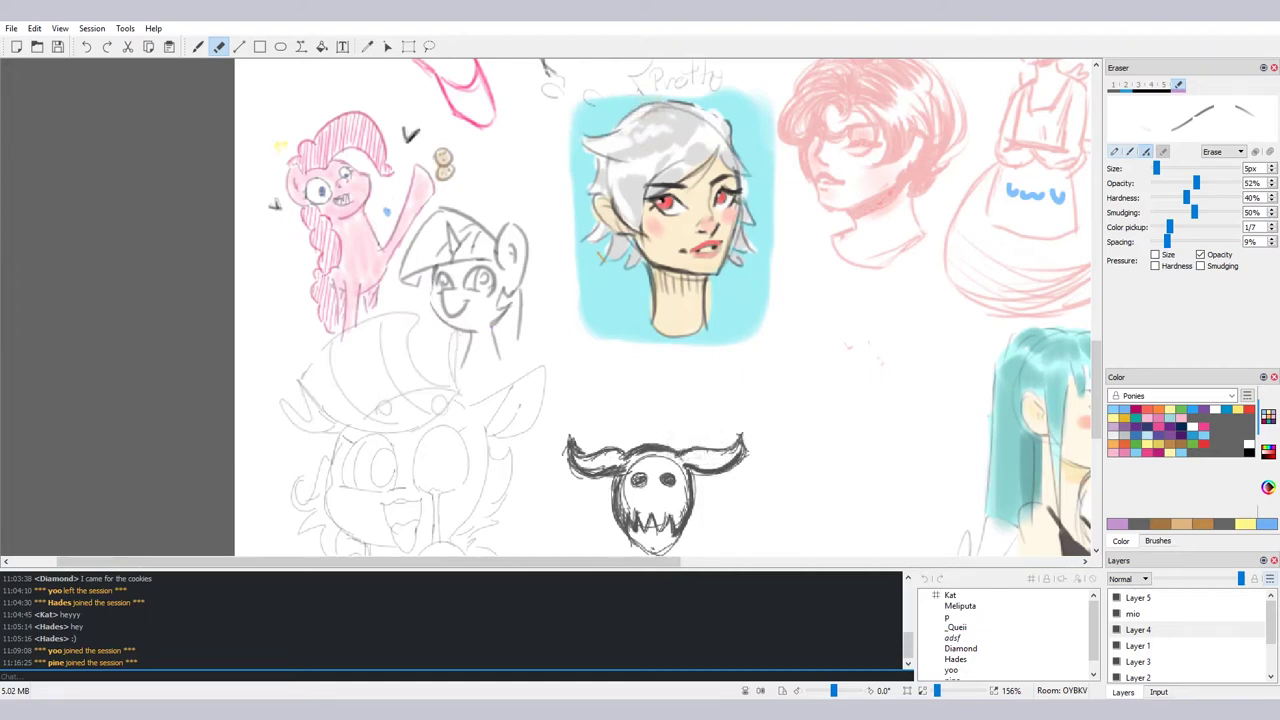
Hatch the second pony's mane in gray on Layer 1 with the brush in Normal mode
key(b)
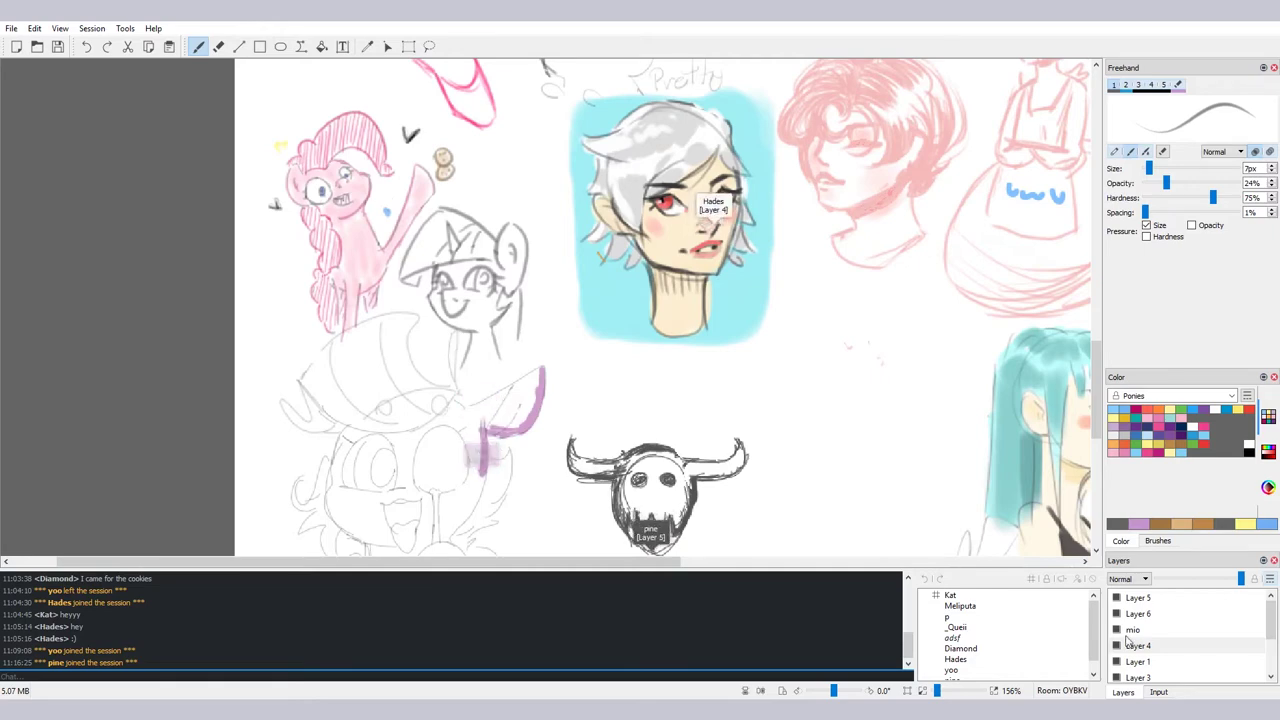
scroll(1227, 152, down, 9)
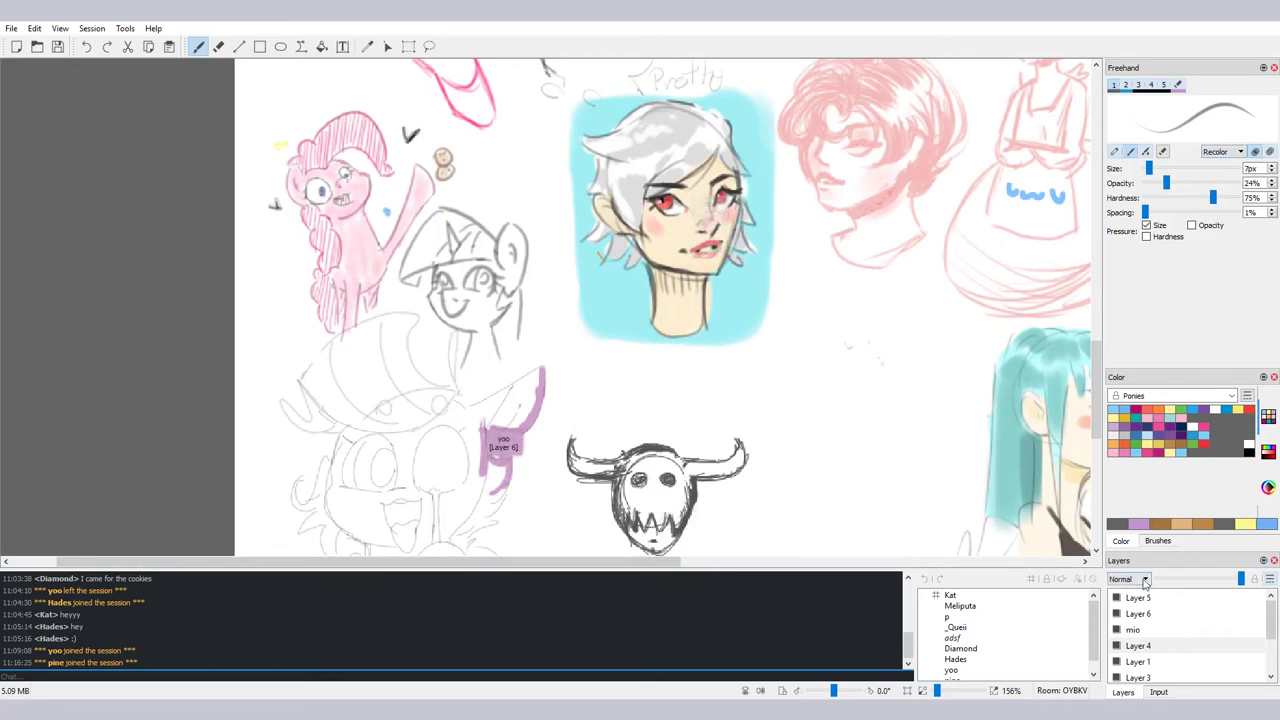
click(1142, 662)
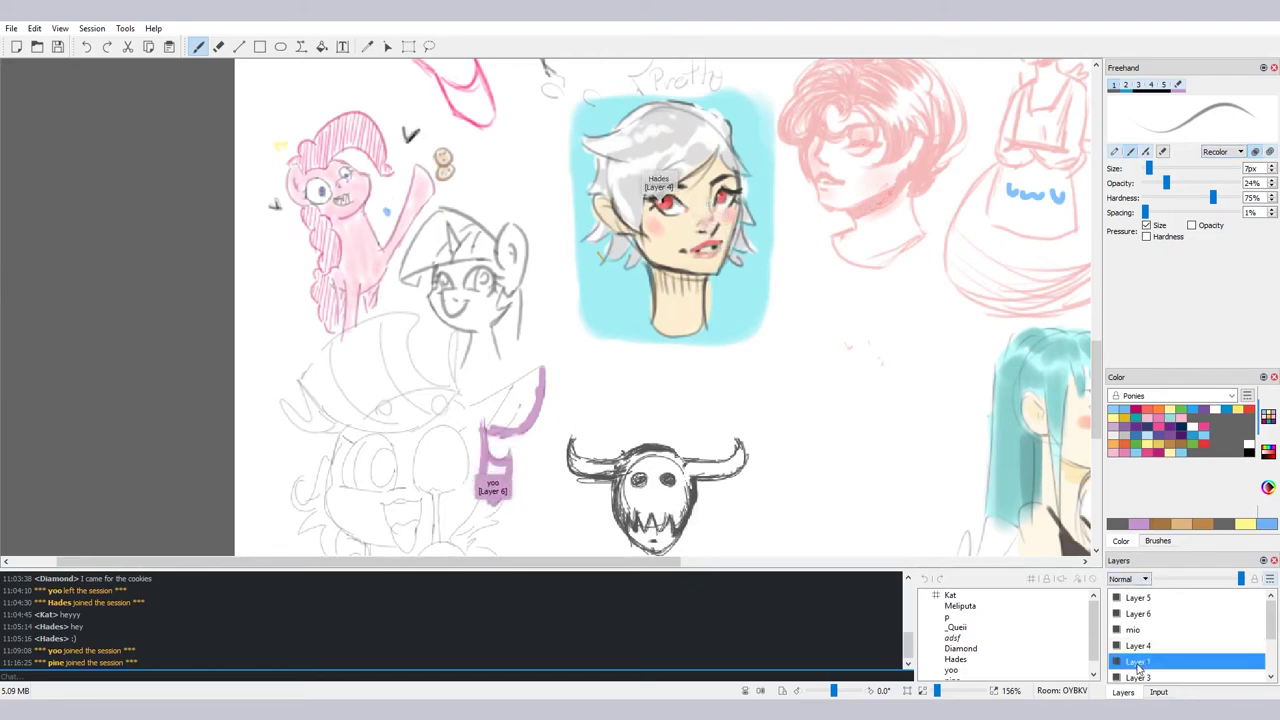
click(1138, 647)
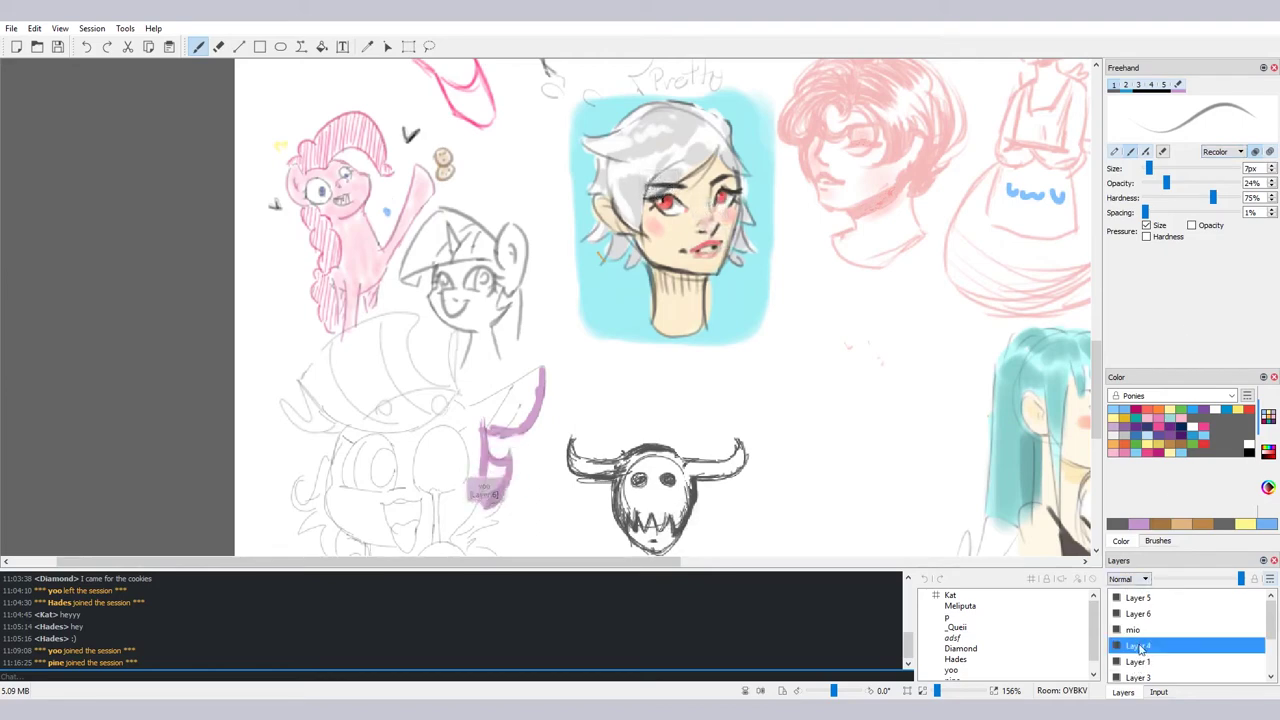
click(1217, 155)
click(1218, 156)
click(1218, 172)
click(1138, 662)
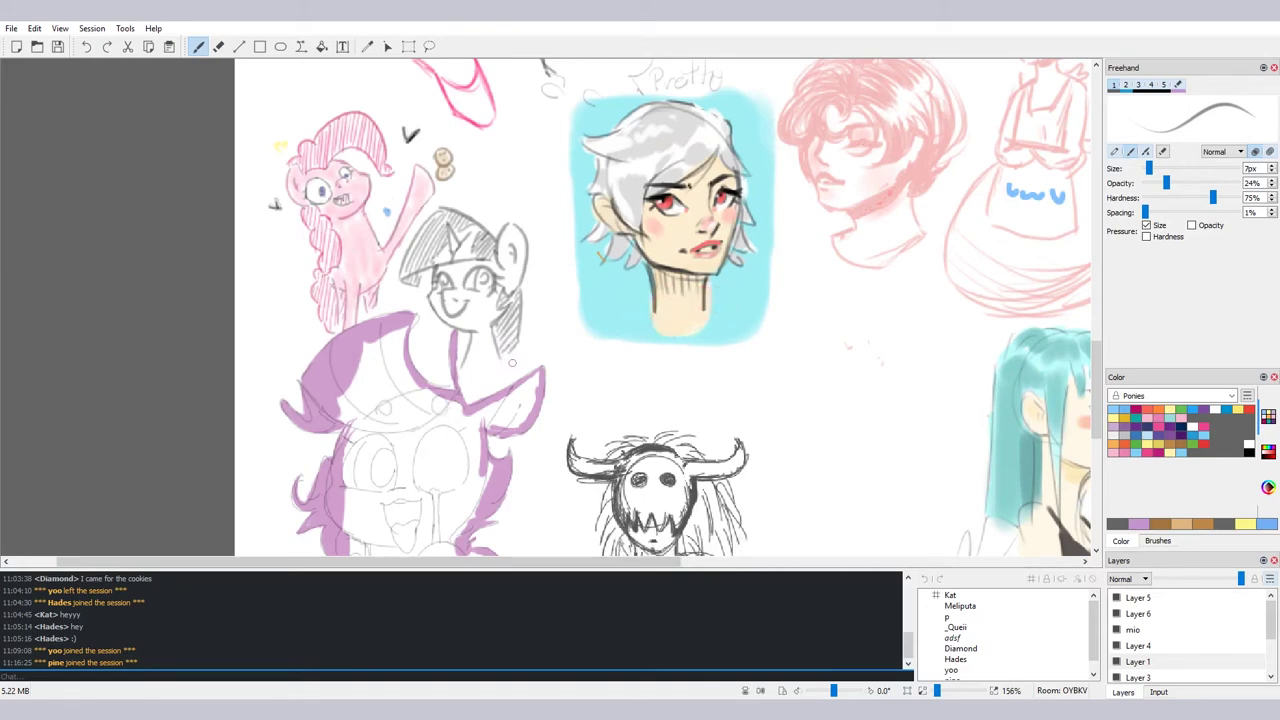
Refine the second pony's chin and neck lines on Layer 4, alternating between the eraser and the gray brush
click(1158, 647)
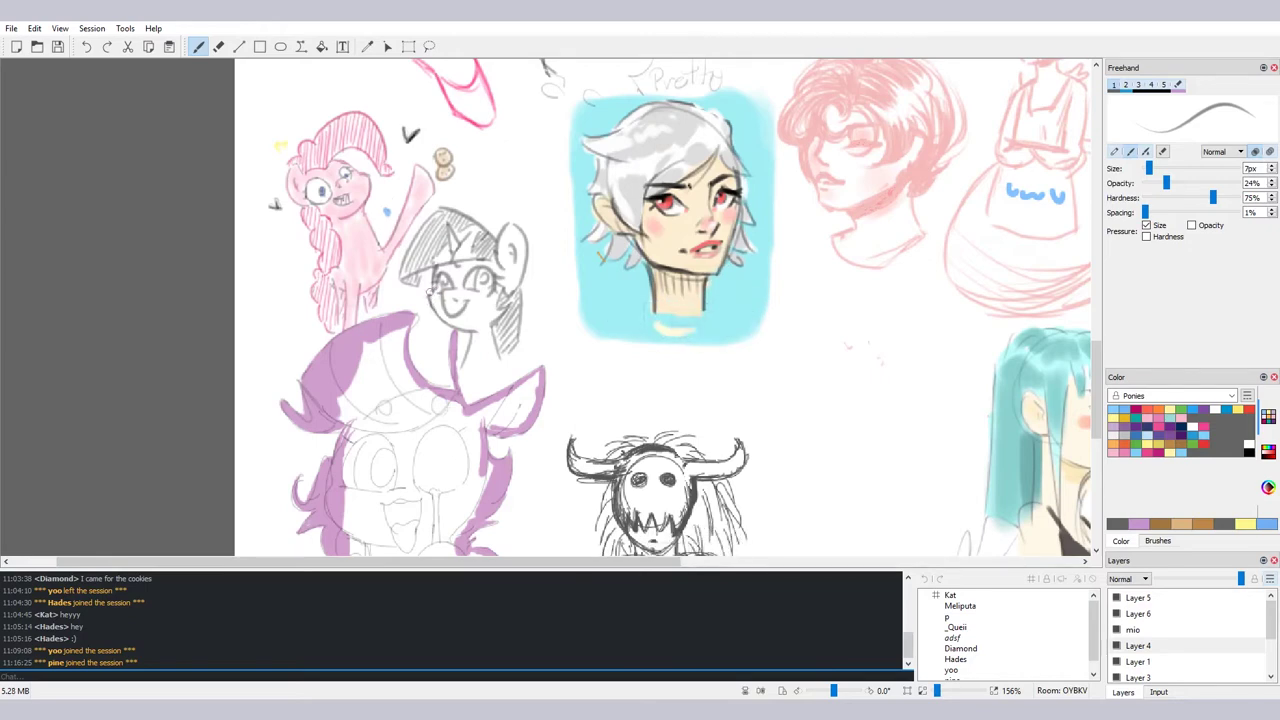
key(e)
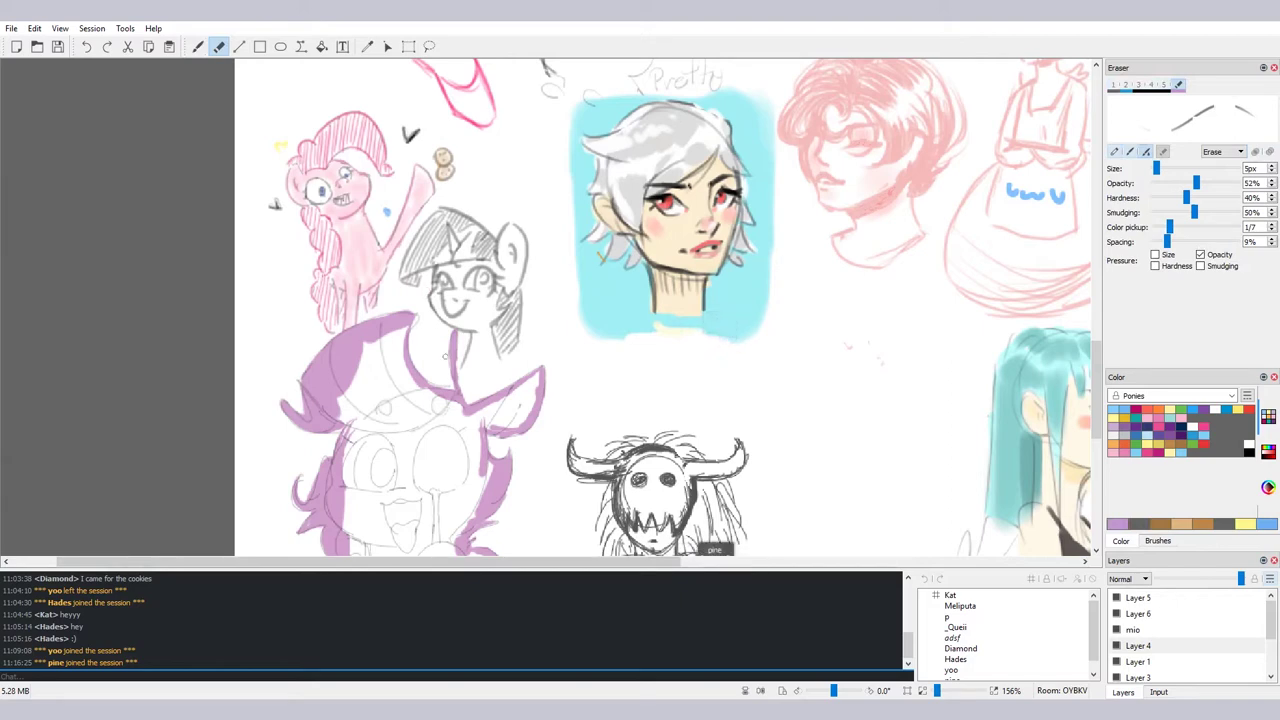
key(b)
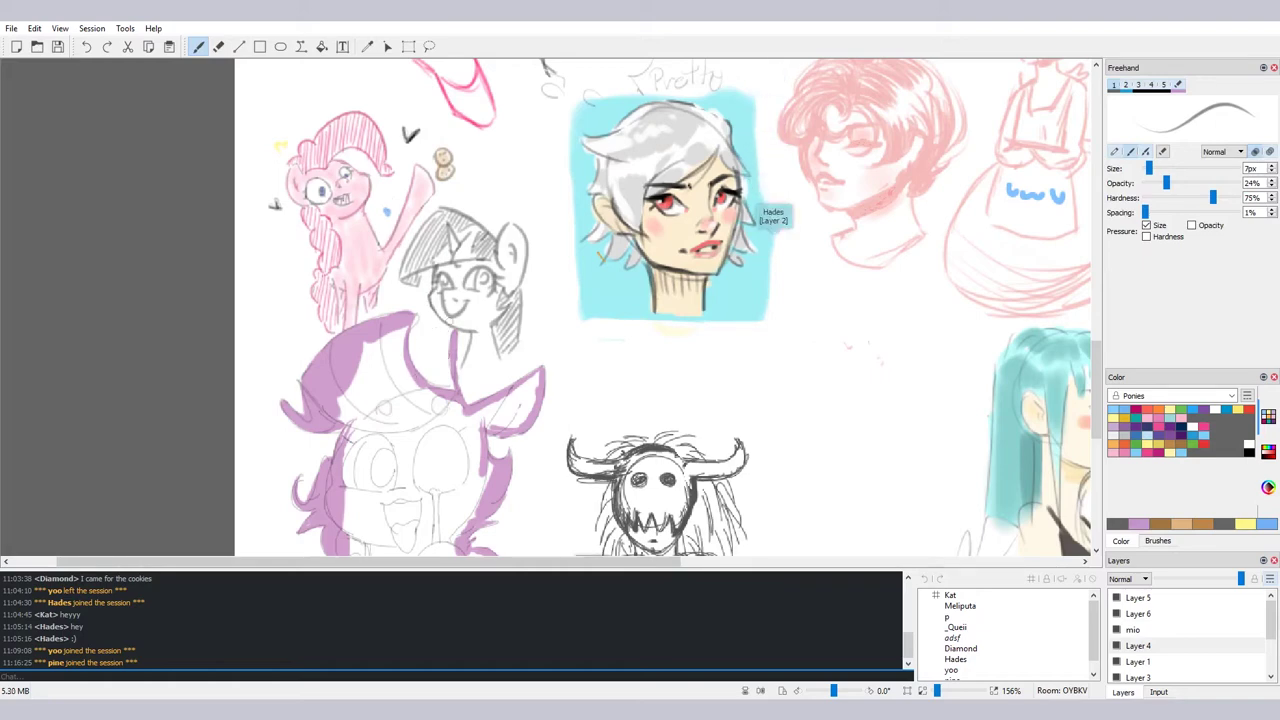
key(e)
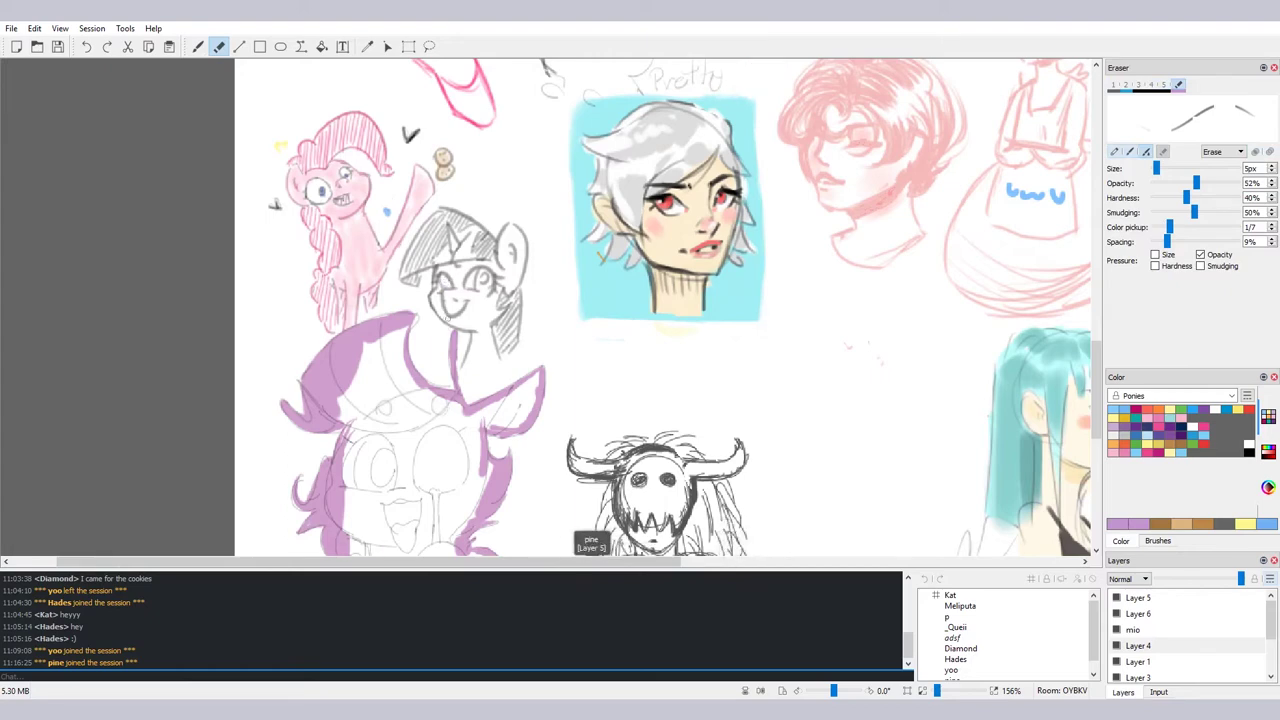
key(b)
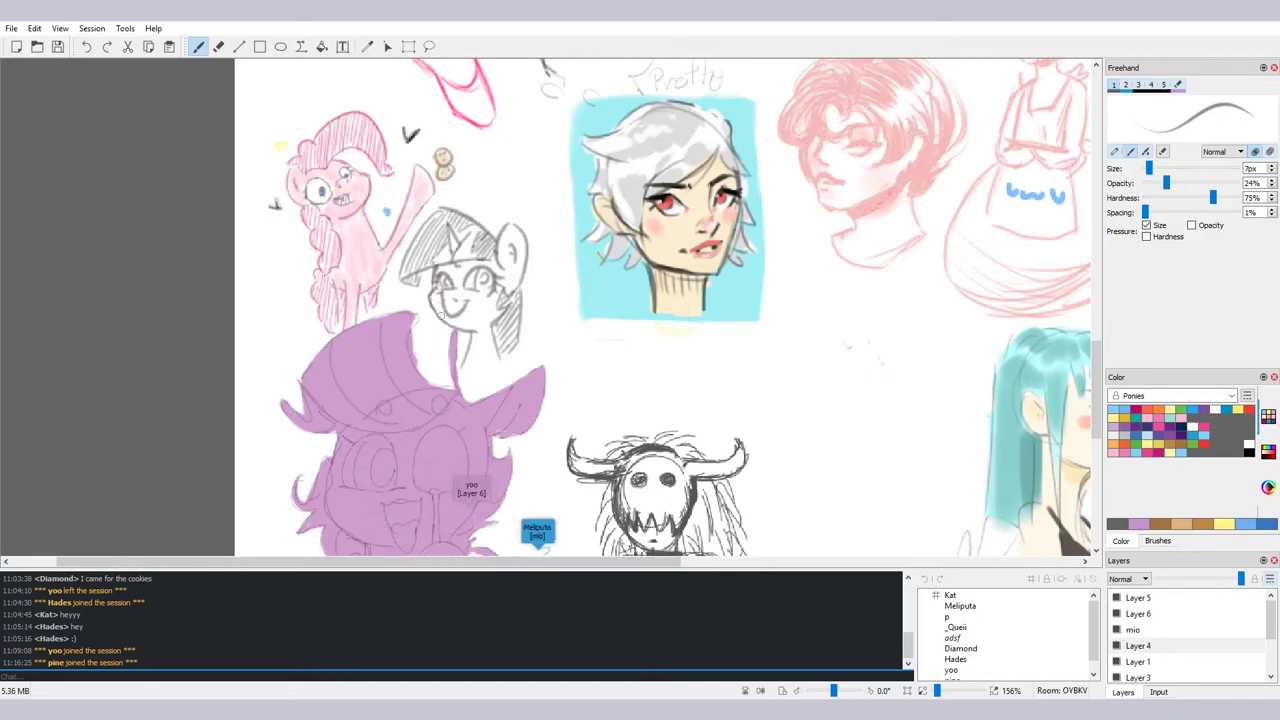
Recolor the mane hatching on Layer 1 and the mane outlines on Layer 4 indigo, using a 23 px Recolor brush at 24% hardness
click(1138, 662)
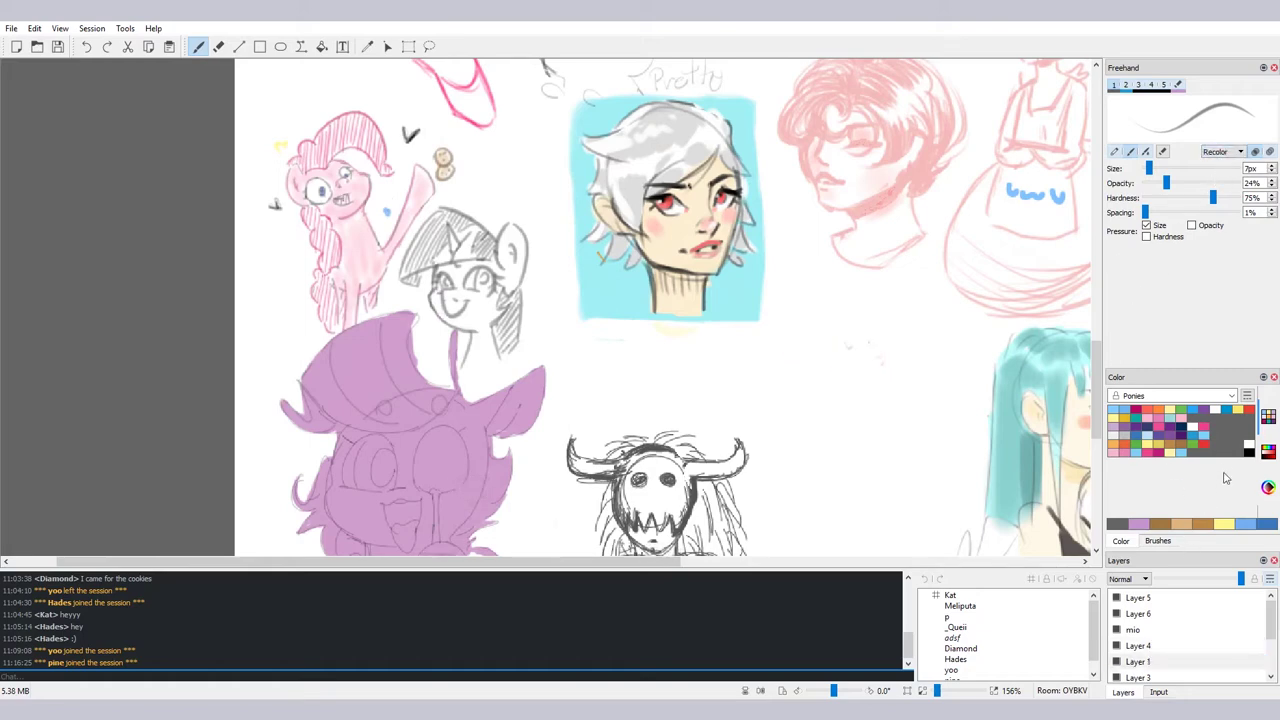
click(1148, 436)
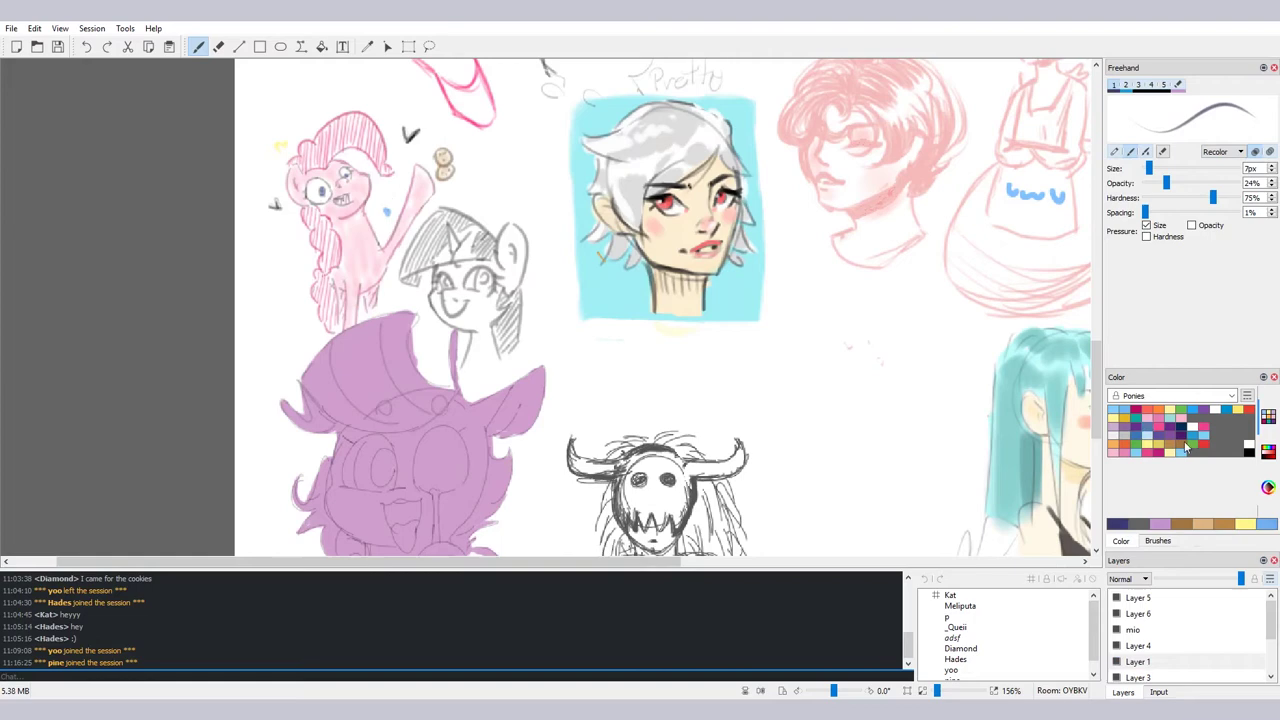
click(1268, 486)
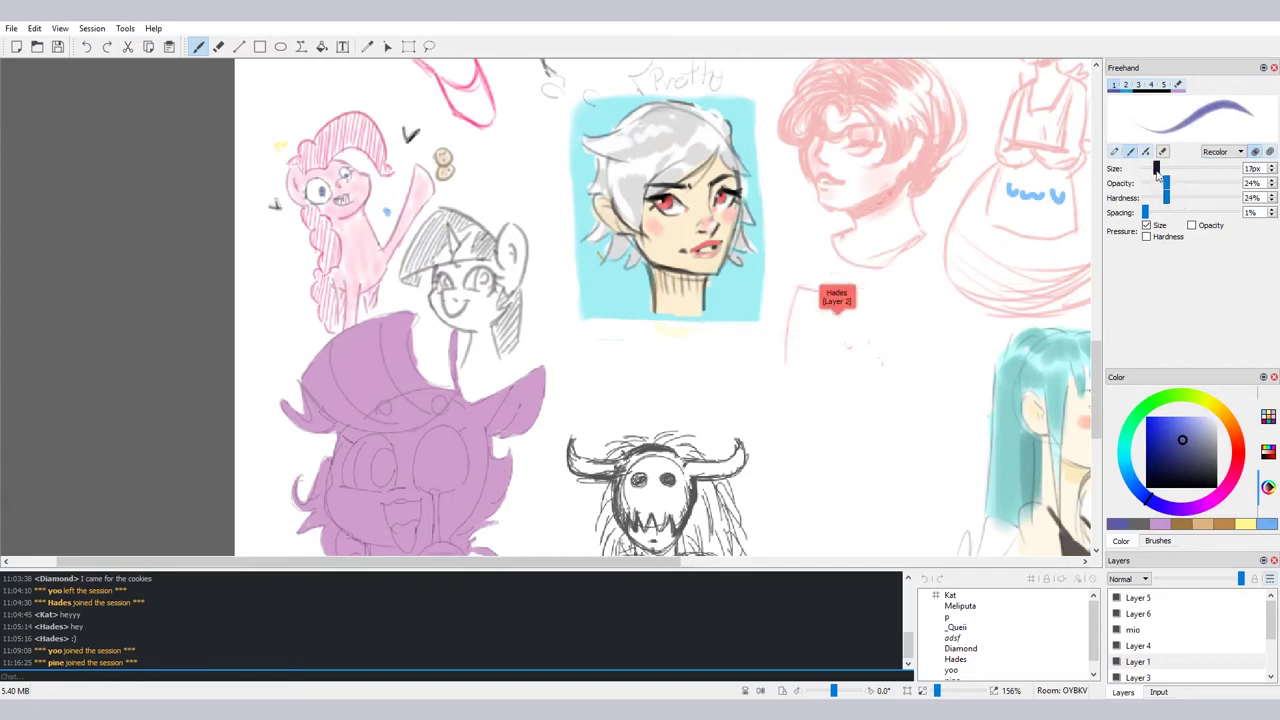
drag(1156, 169, 1161, 169)
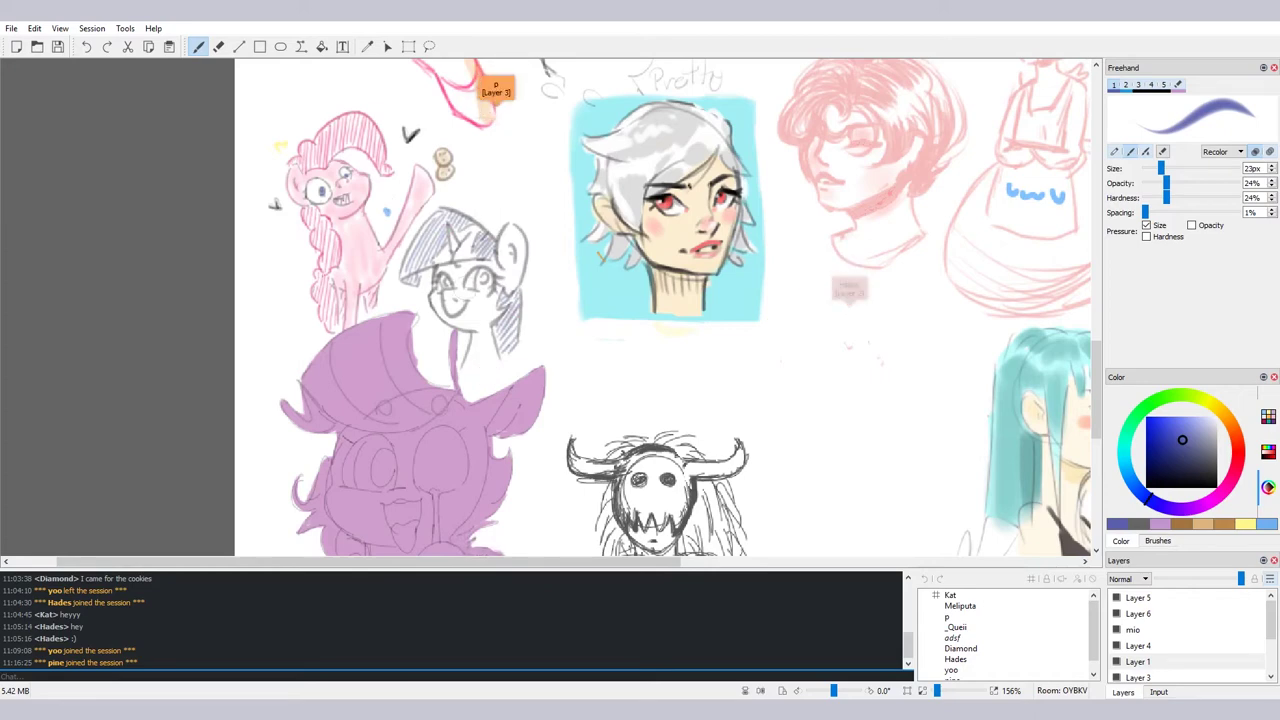
click(1145, 646)
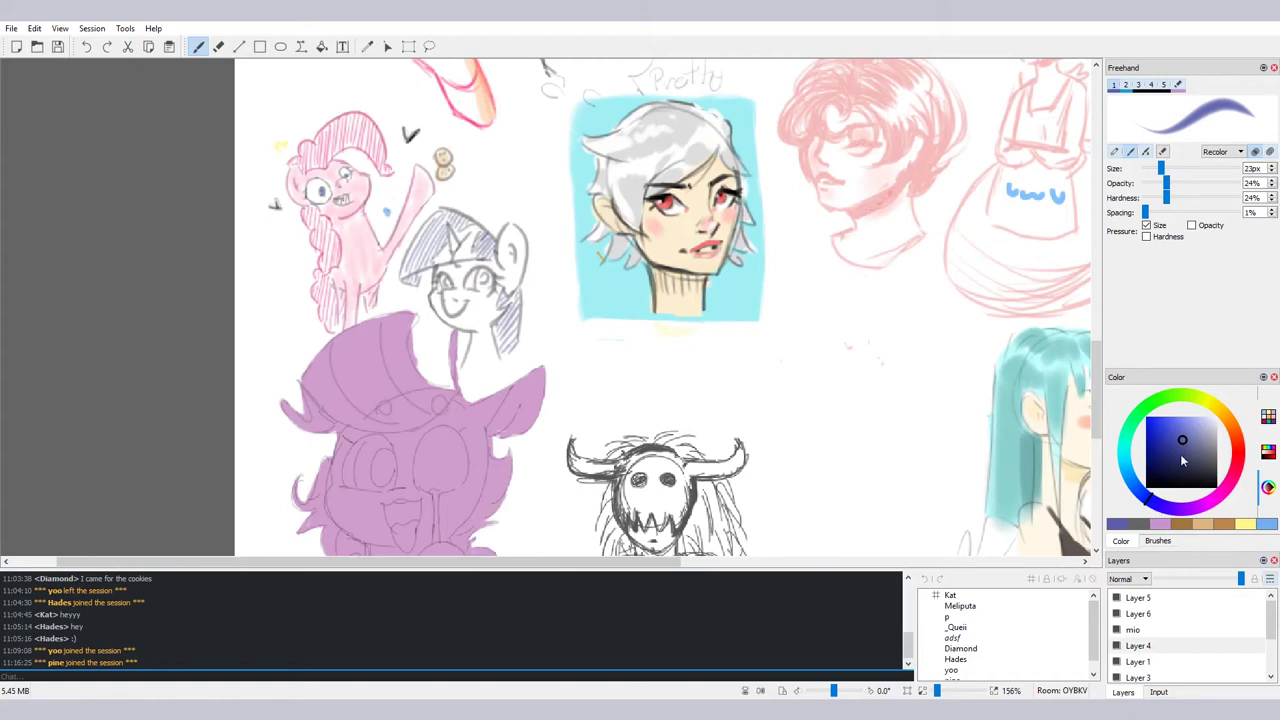
drag(1182, 446, 1177, 451)
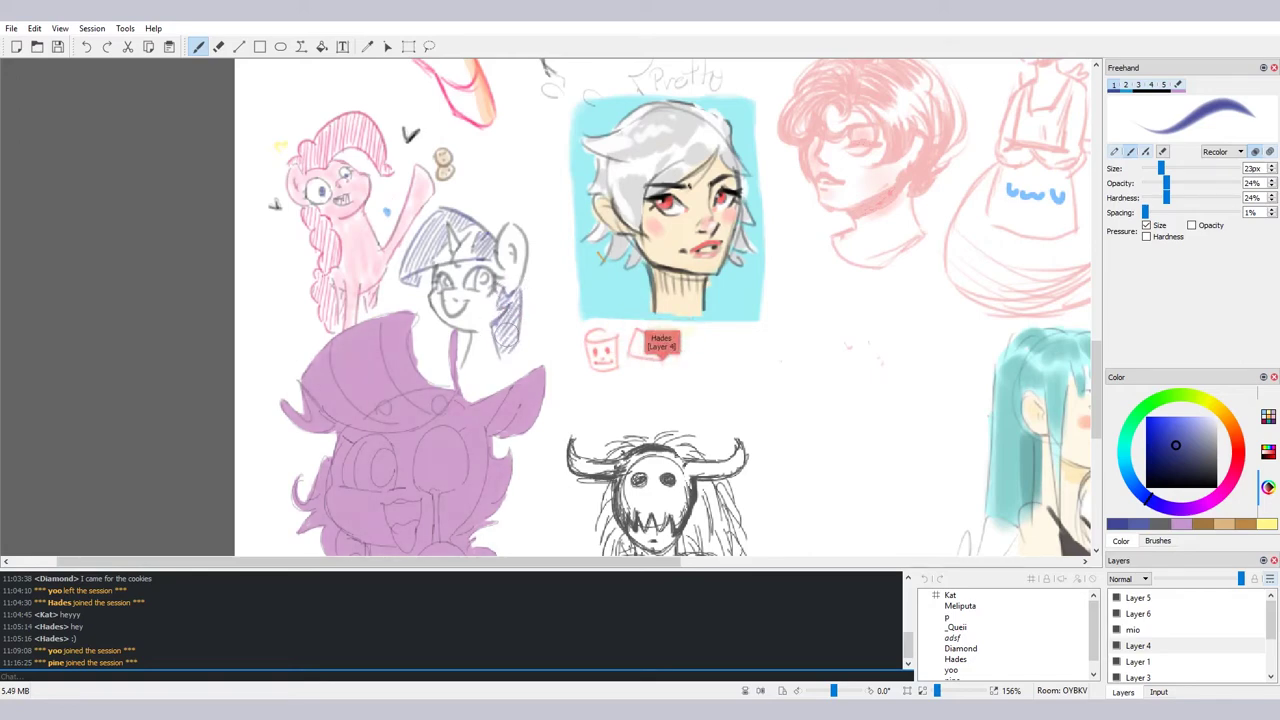
Recolor the second pony's ear, face and neck outlines with a purple from the Ponies palette
click(1268, 417)
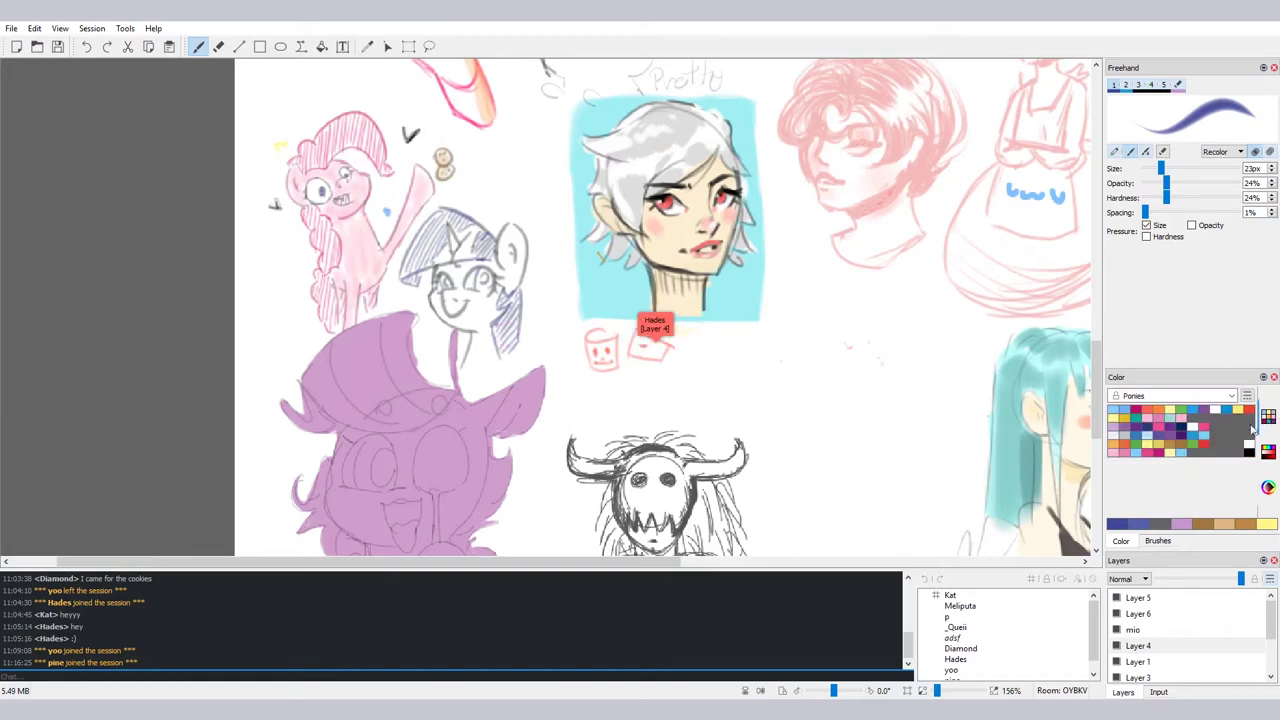
click(1167, 432)
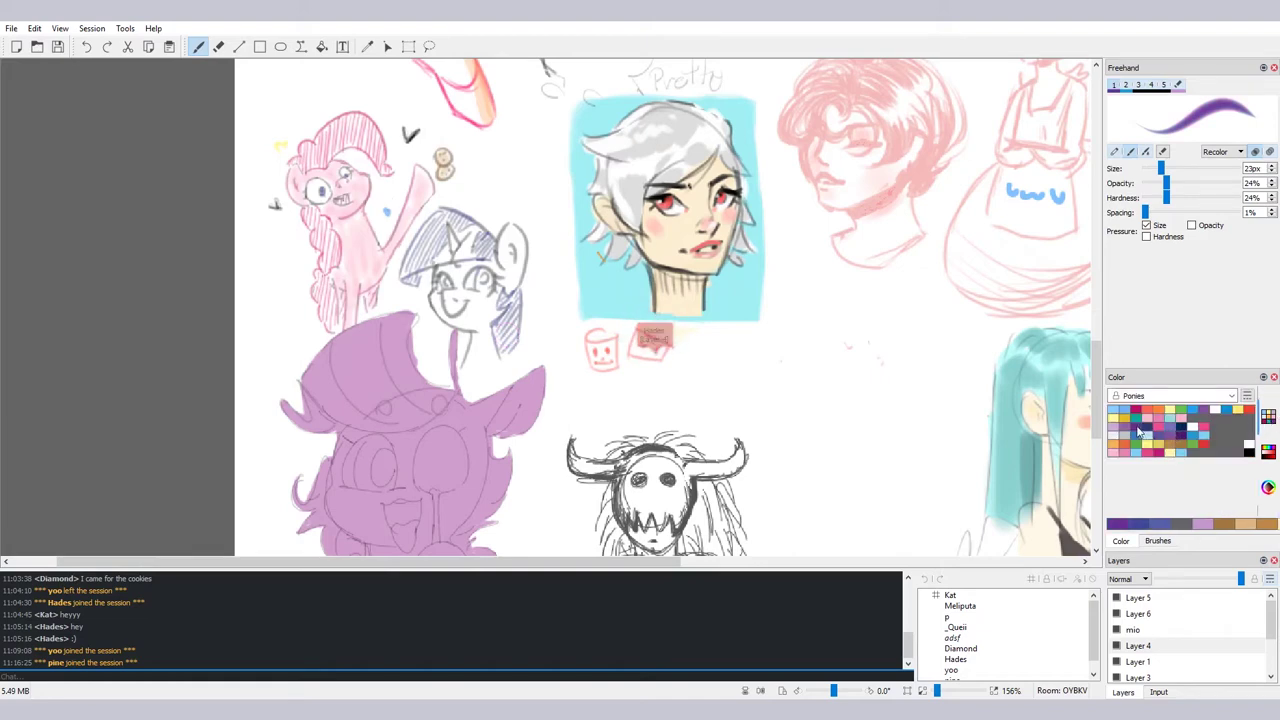
click(1268, 488)
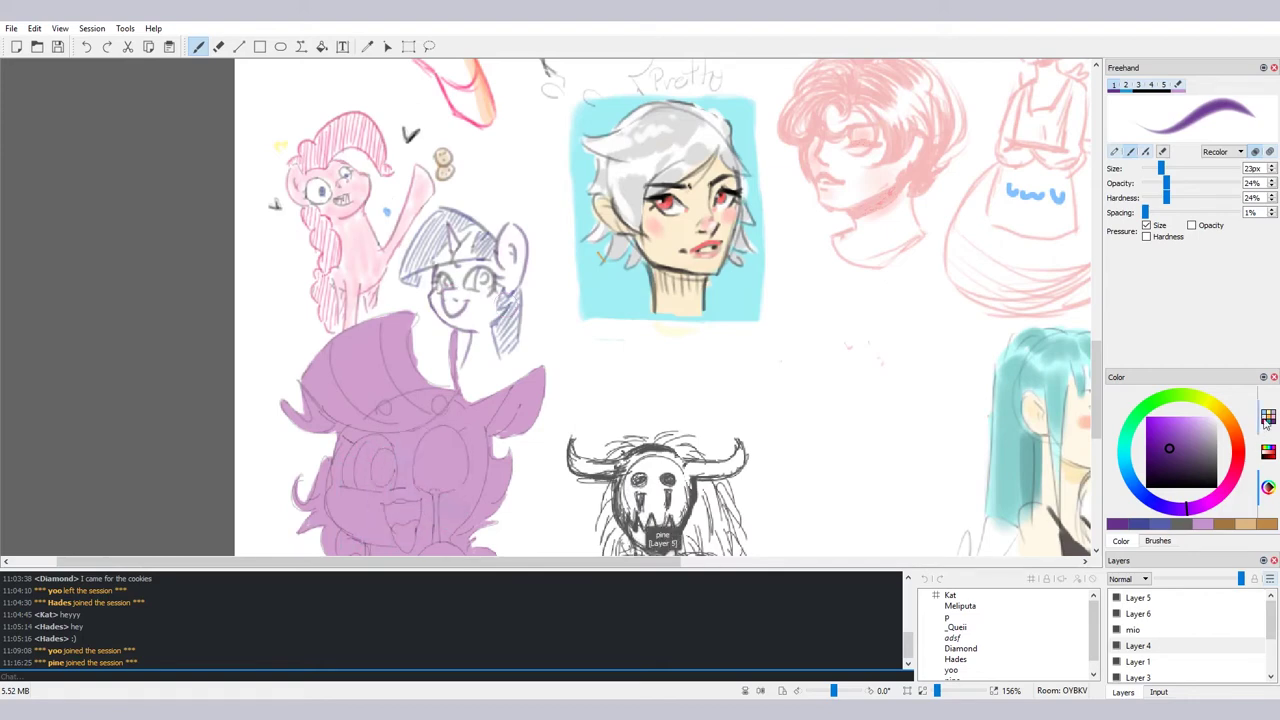
Recolor a mane streak beside the horn with a pink from the Ponies palette, darkened on the color wheel
click(1268, 416)
click(1172, 446)
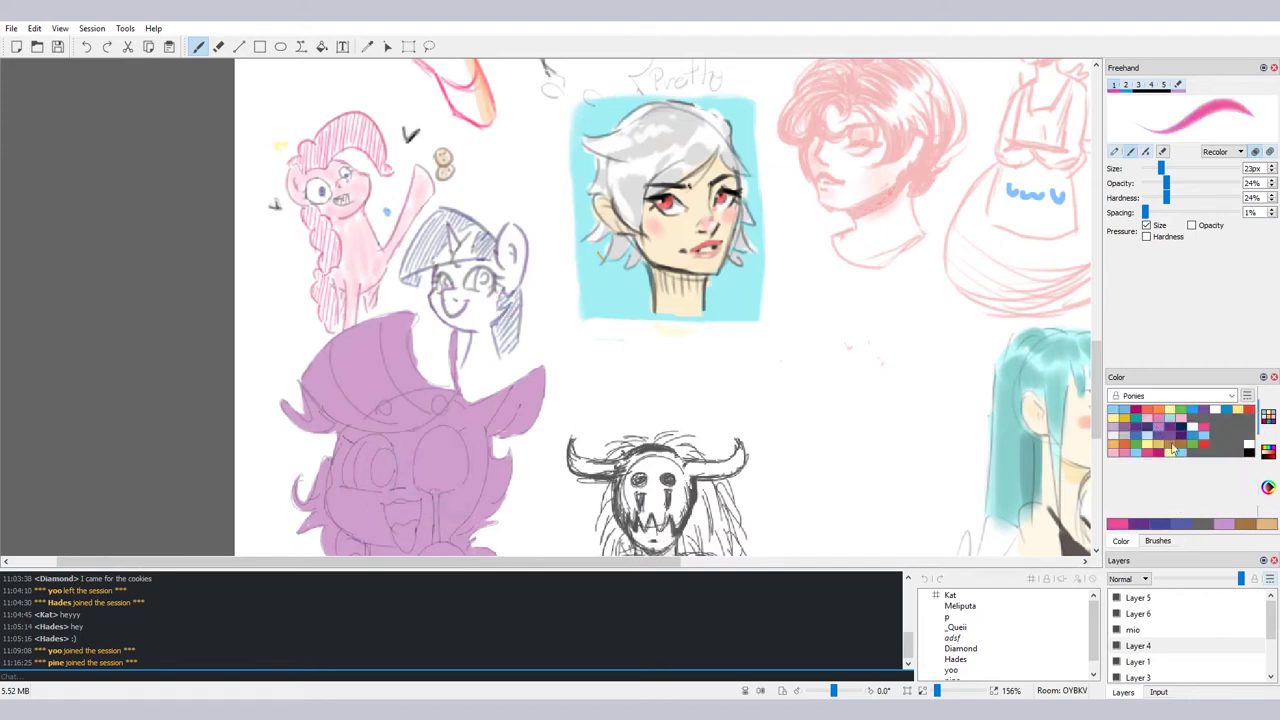
click(1268, 487)
drag(1175, 432, 1160, 438)
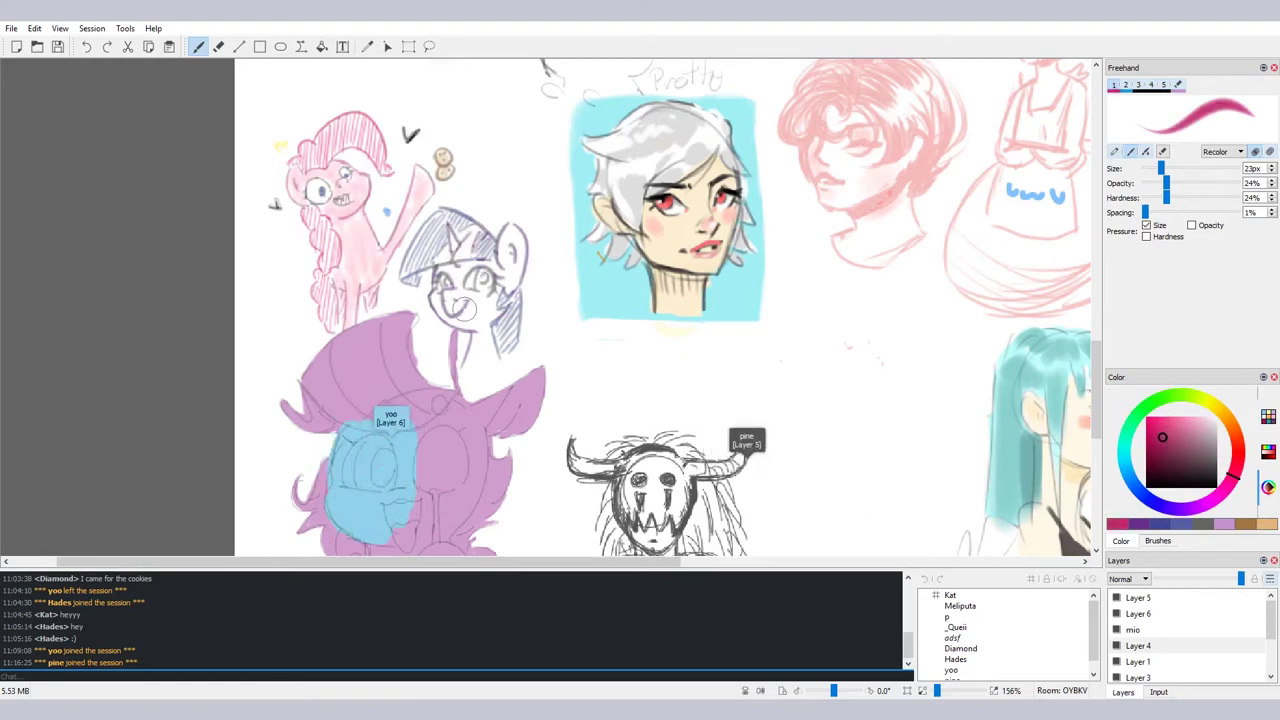
Recolor the lines around the horn with a purple from the Ponies palette, darkened on the color wheel
click(1268, 417)
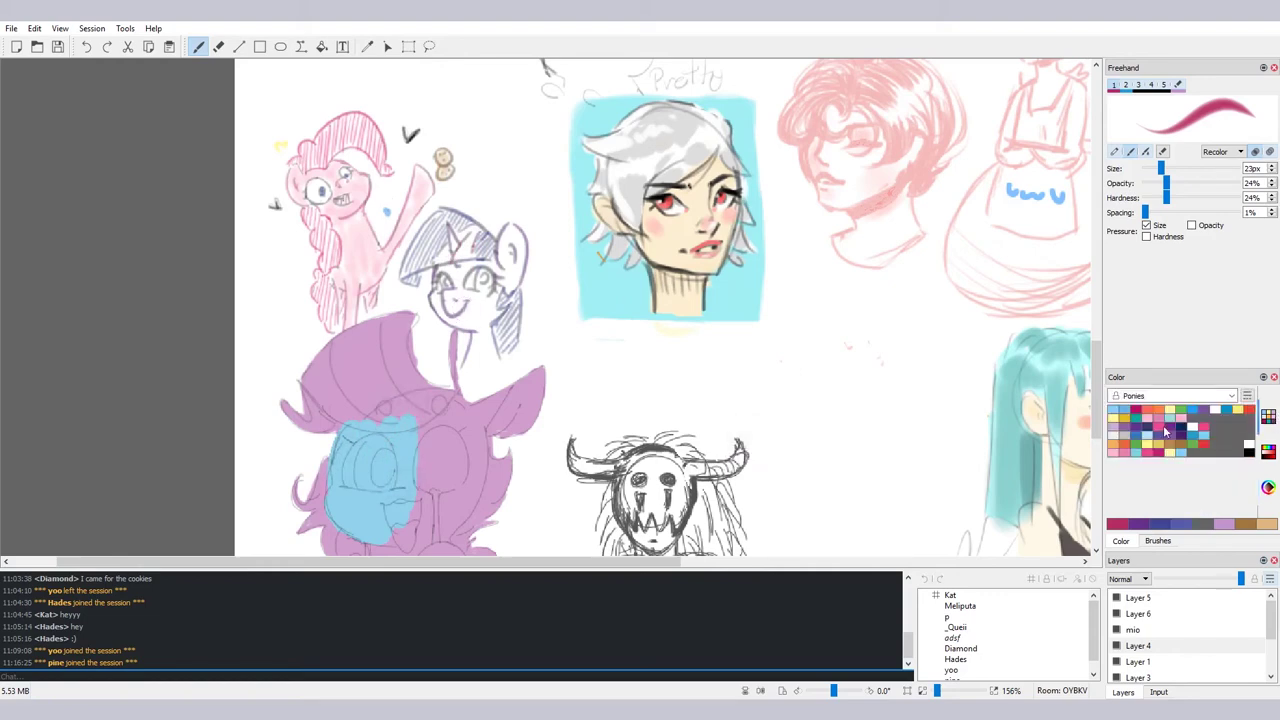
click(1176, 434)
click(1268, 487)
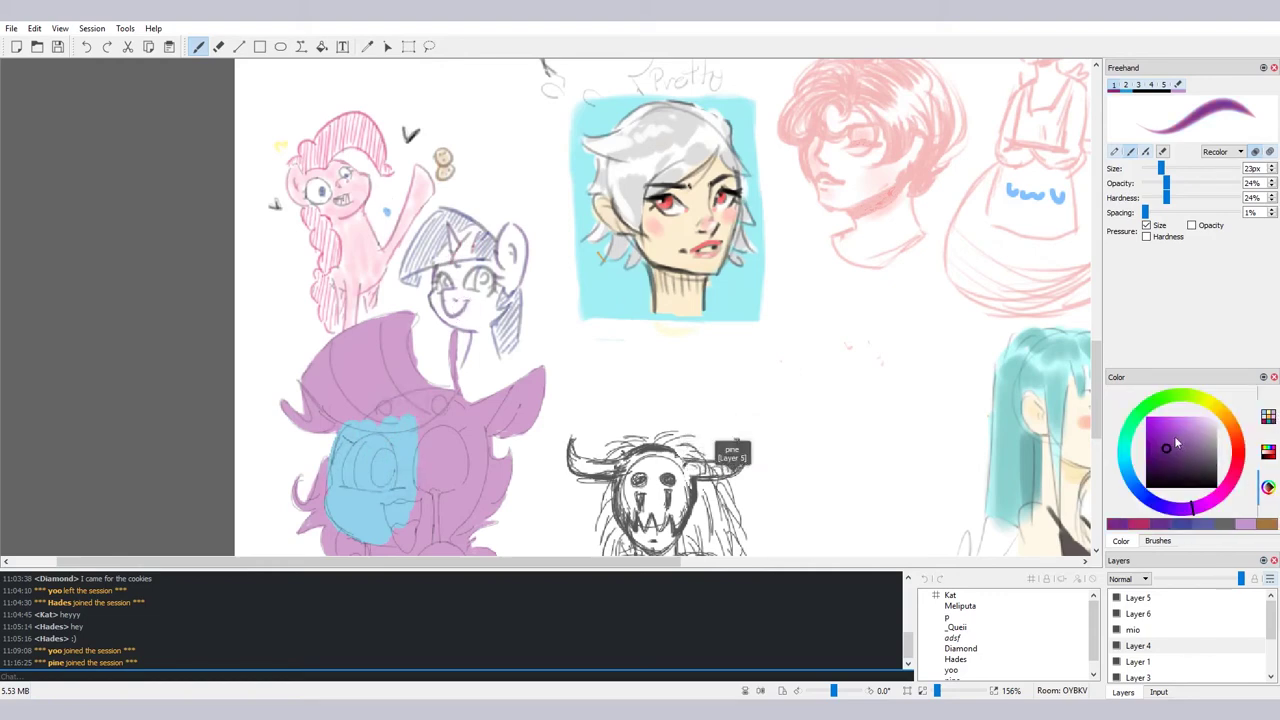
click(1159, 456)
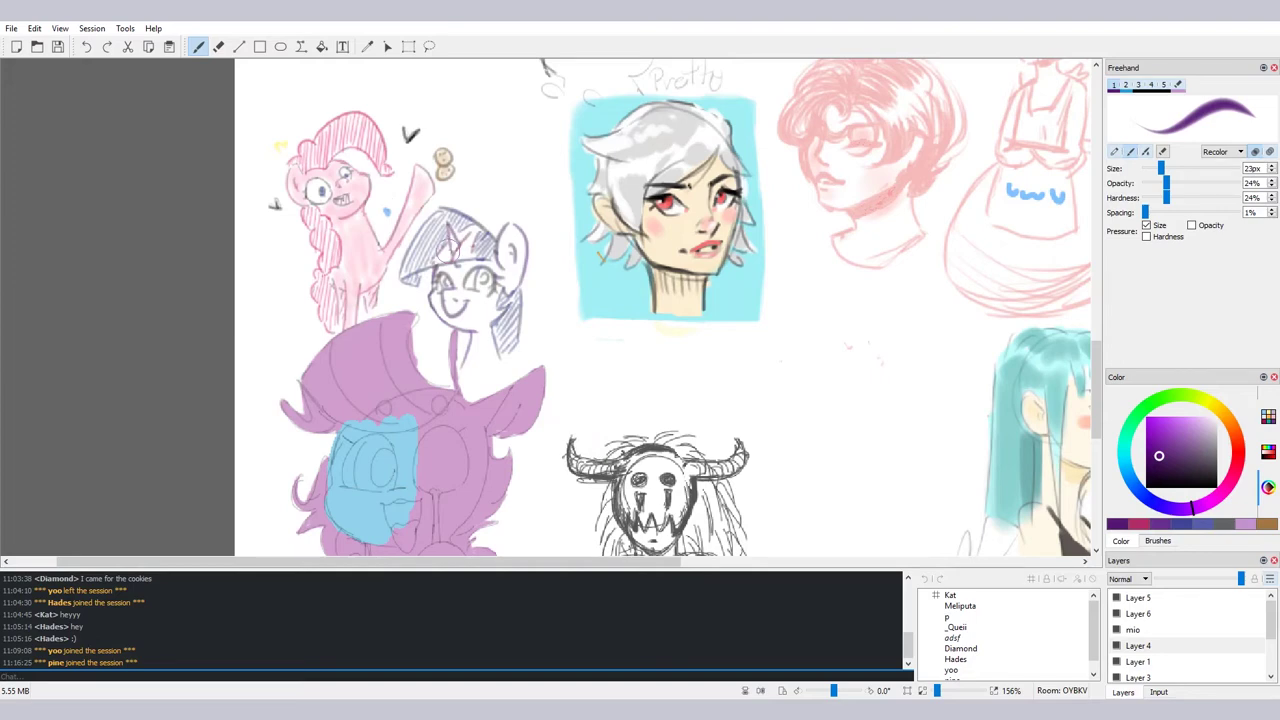
Recolor the second pony's eye outlines with an indigo from the Ponies palette, adjusted on the color wheel
click(1268, 418)
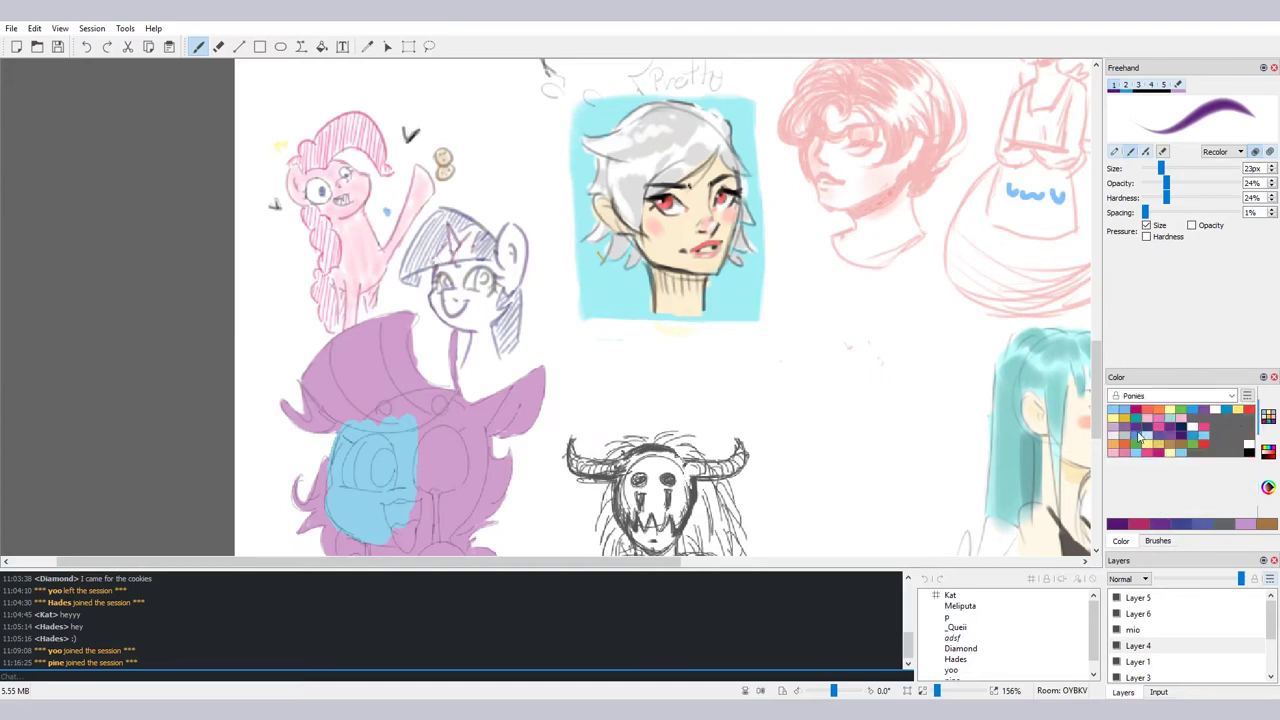
click(1138, 437)
click(1268, 487)
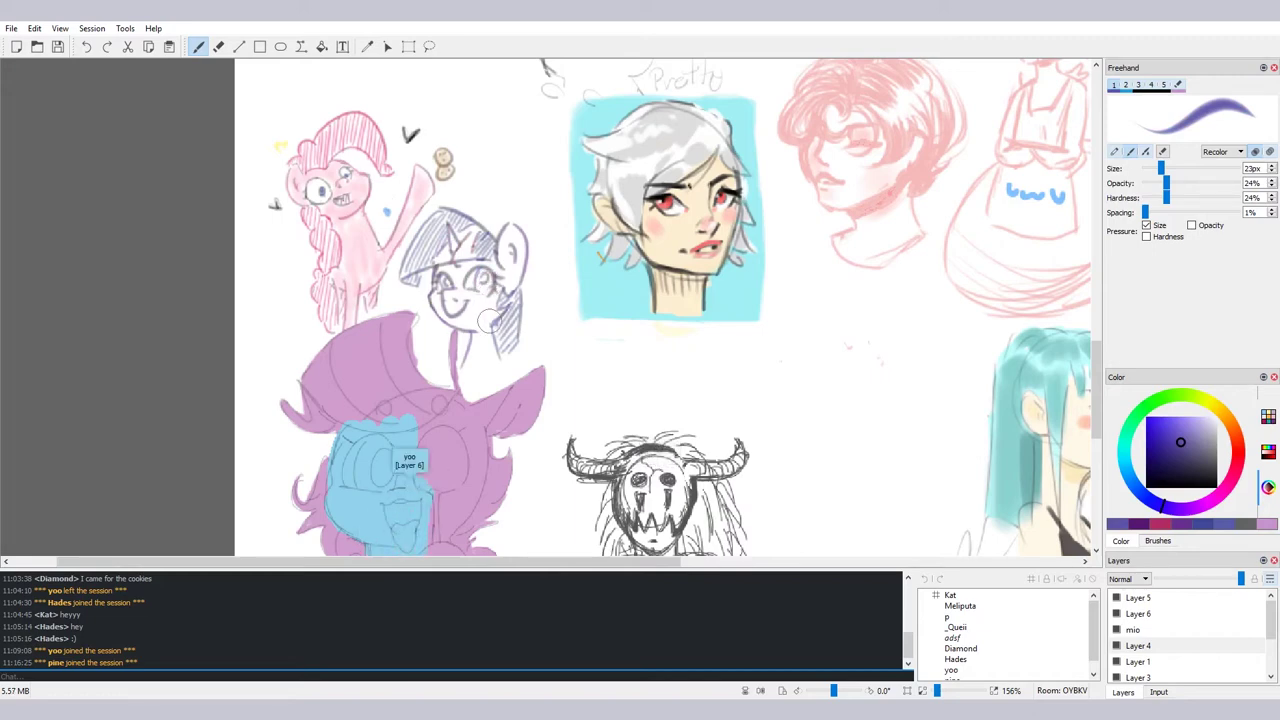
Paint the mane streak beside the horn with a lightened palette pink in Normal blend mode, reducing the brush size to 7 px
click(1267, 416)
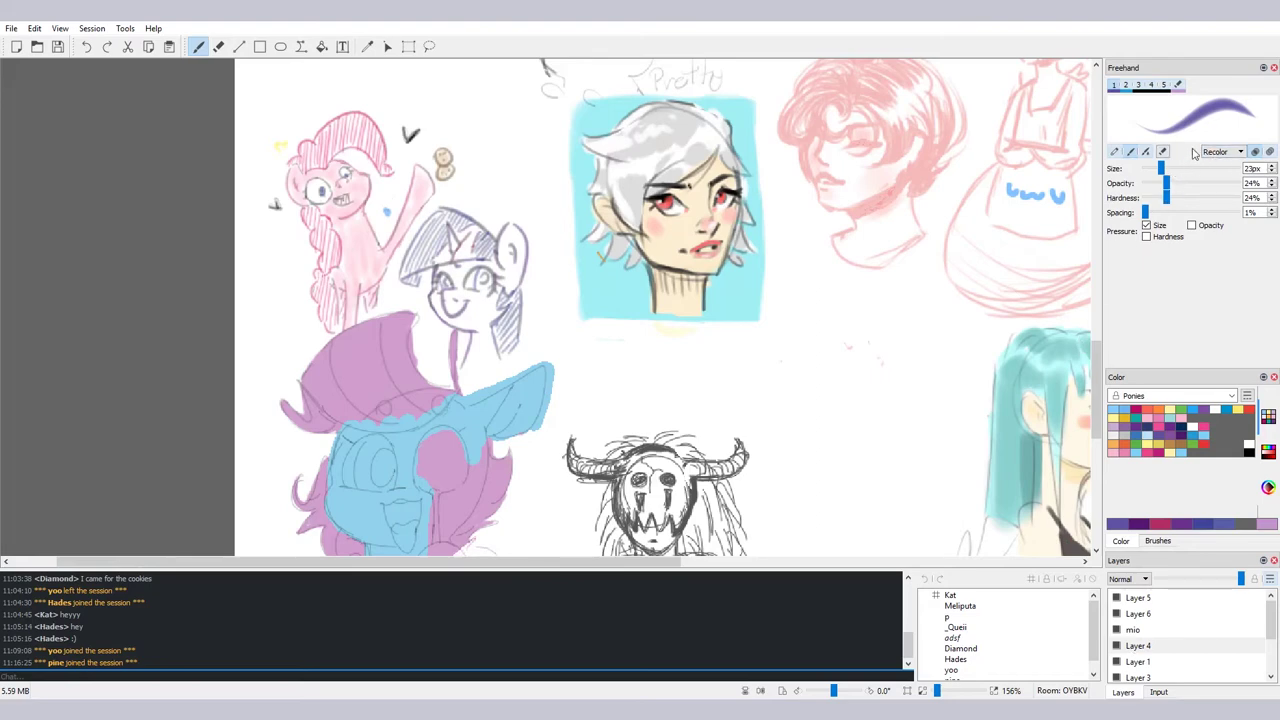
click(1236, 152)
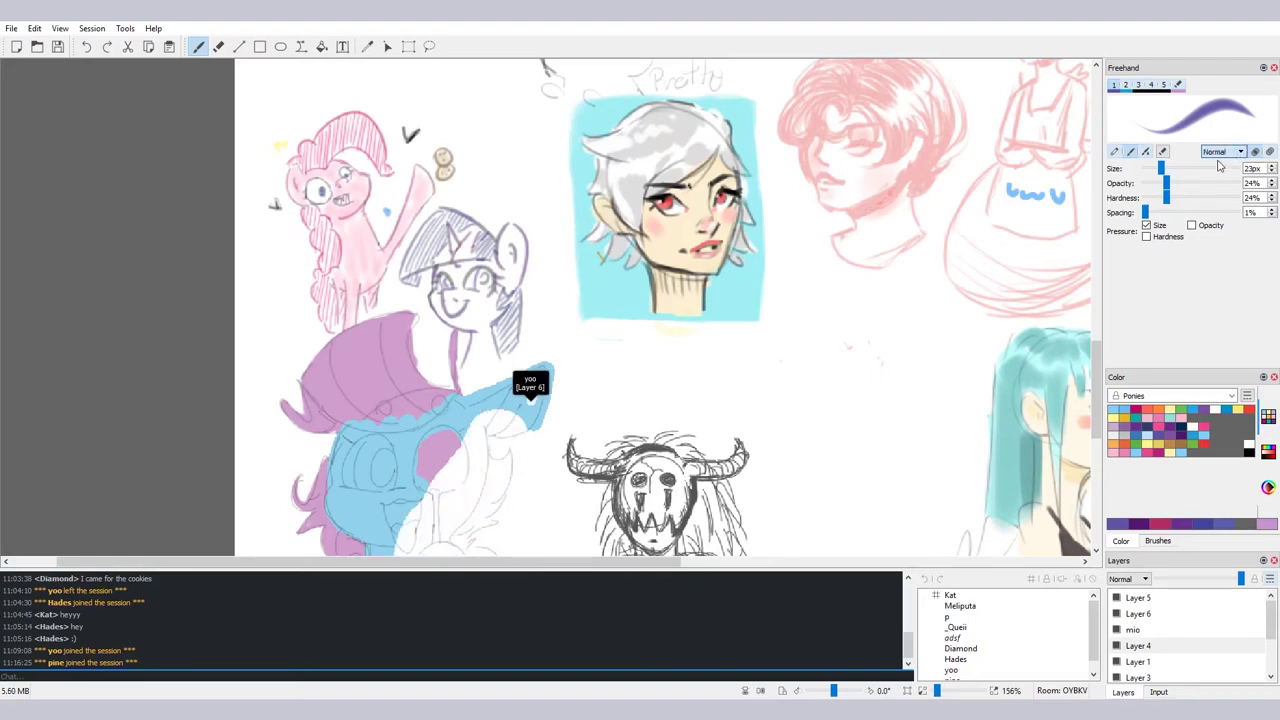
click(1220, 167)
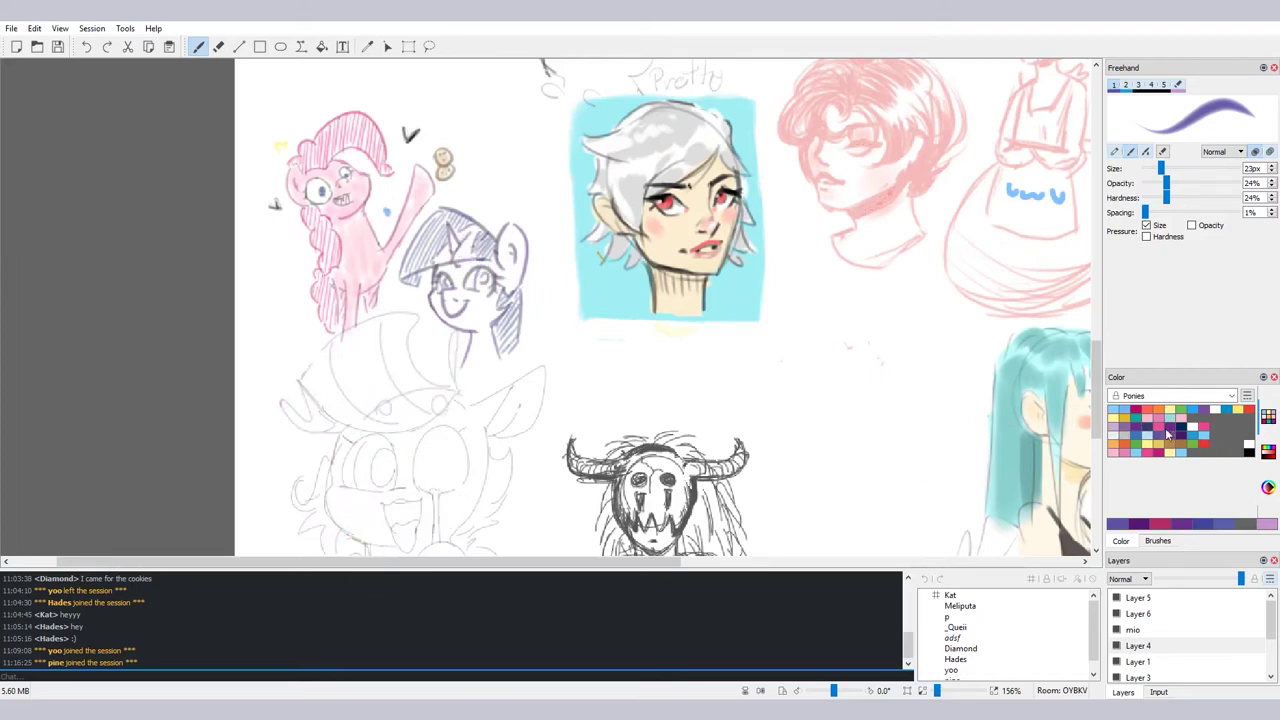
click(1203, 427)
click(1267, 487)
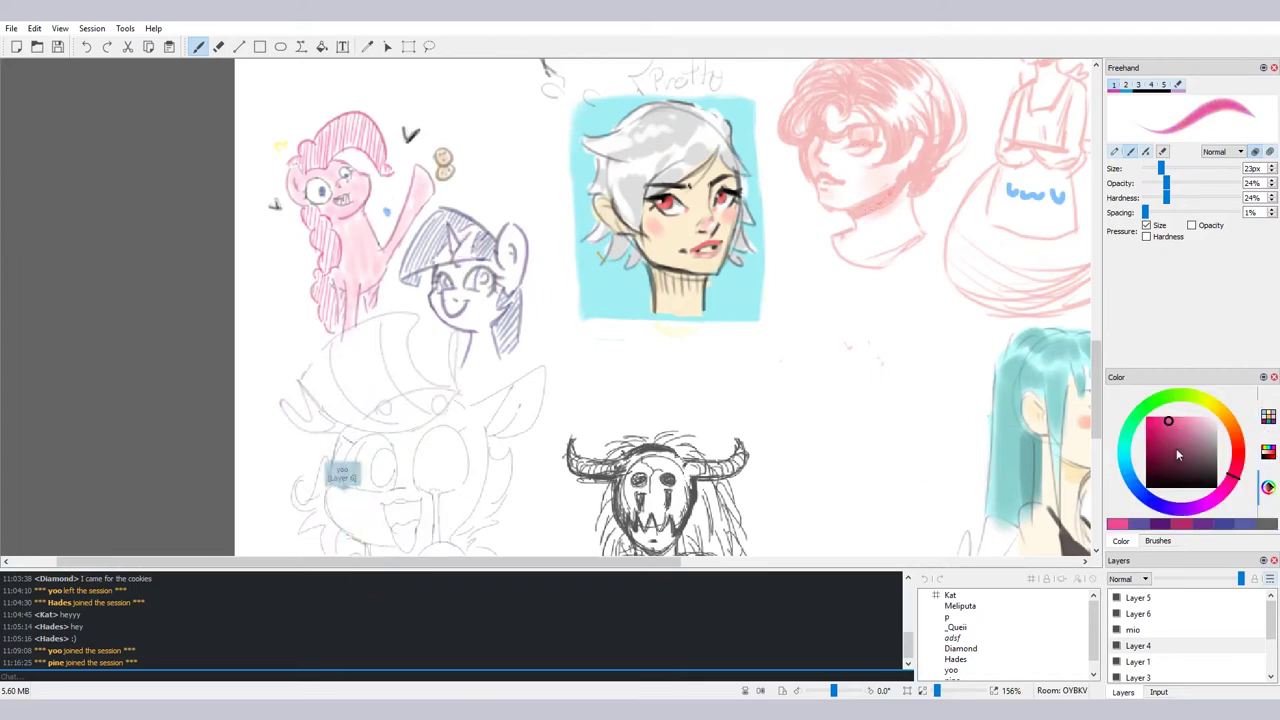
click(1183, 424)
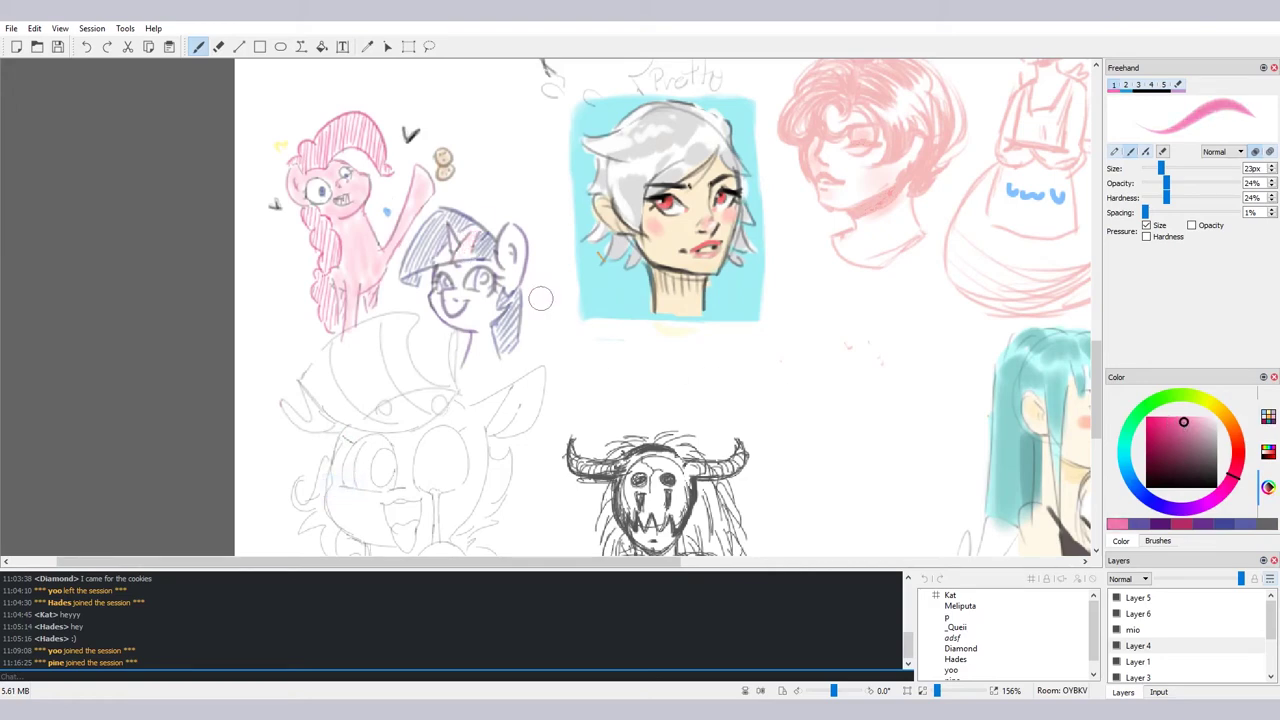
drag(1161, 168, 1157, 168)
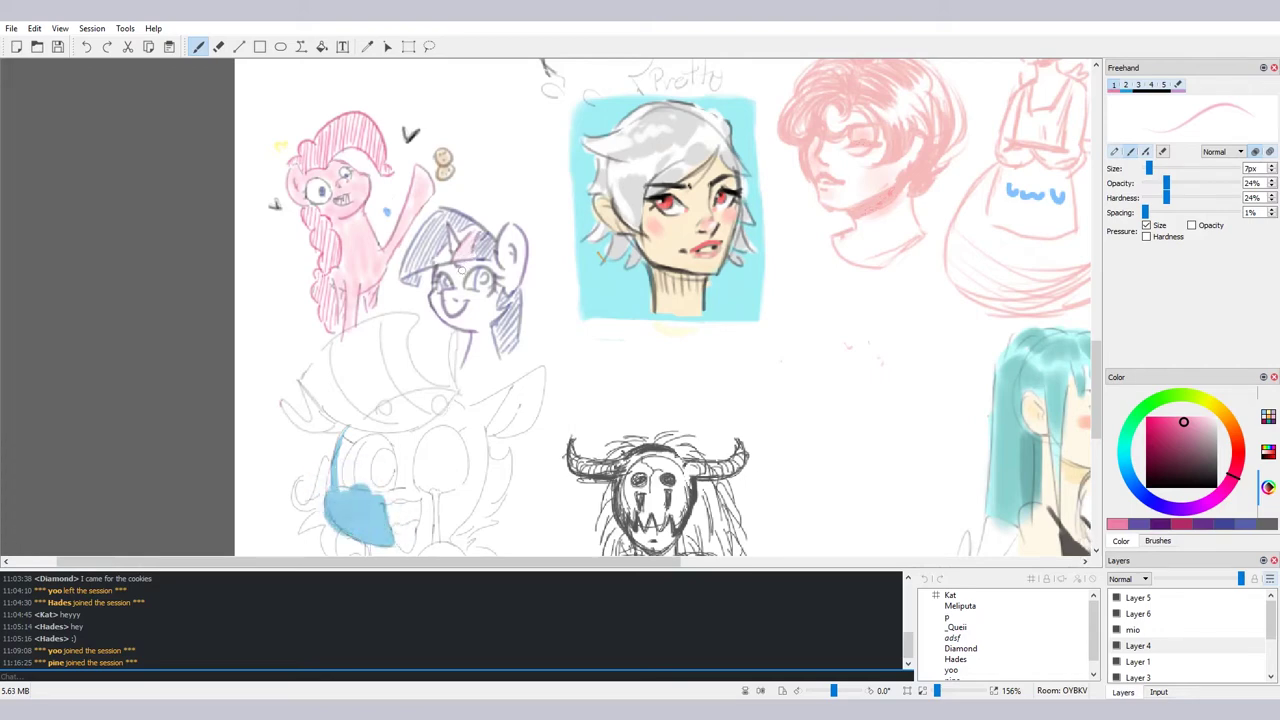
Color the second pony's mane beside the horn purple and its irises blue with the 7 px brush
click(1268, 415)
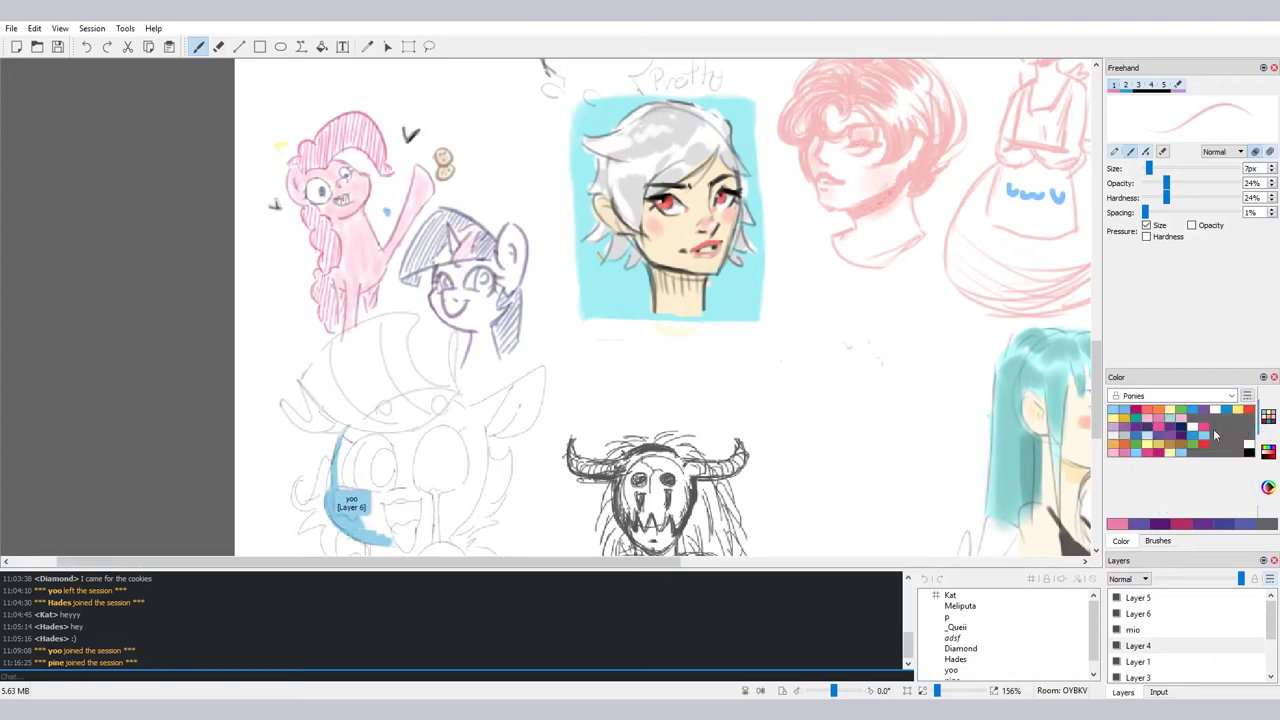
click(1268, 487)
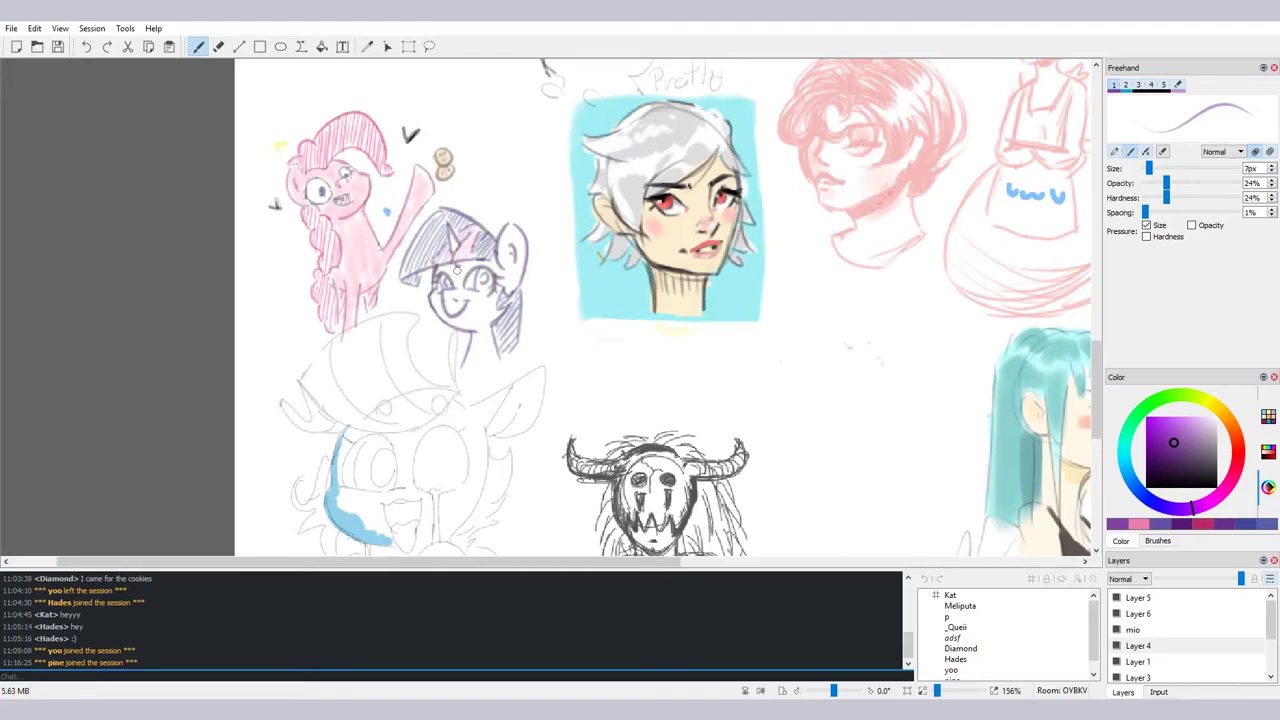
click(1267, 416)
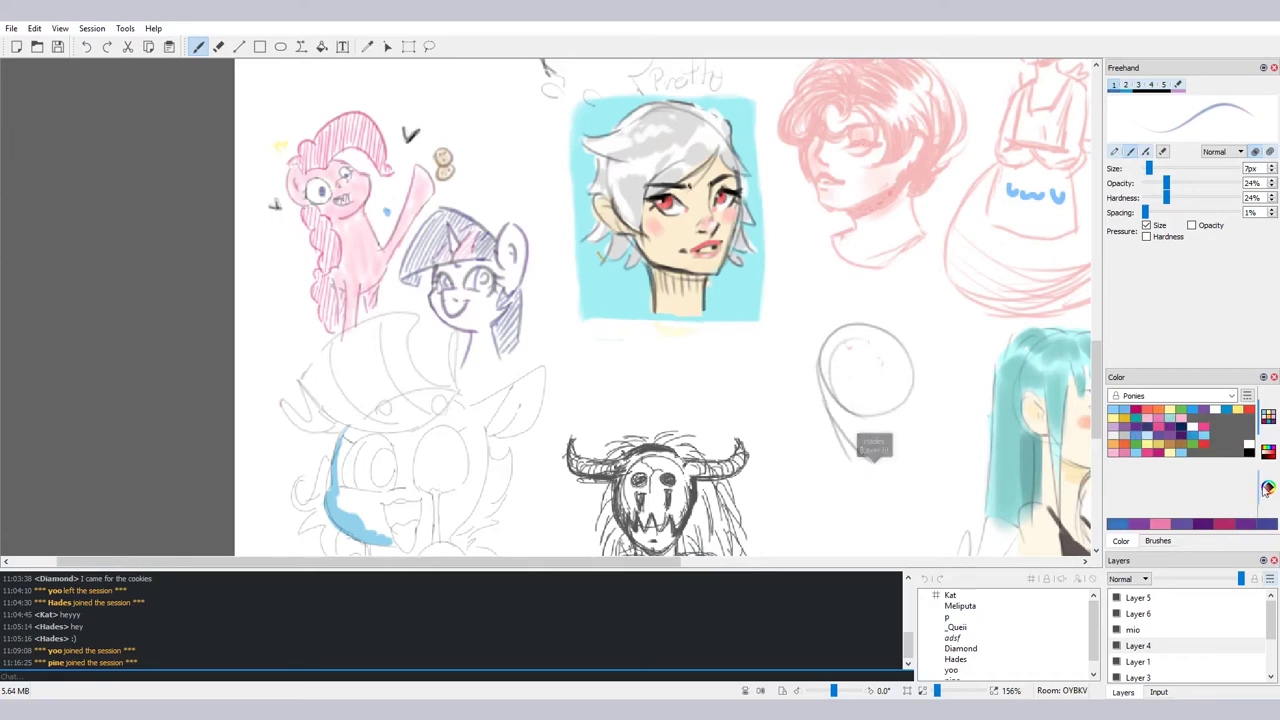
click(1267, 487)
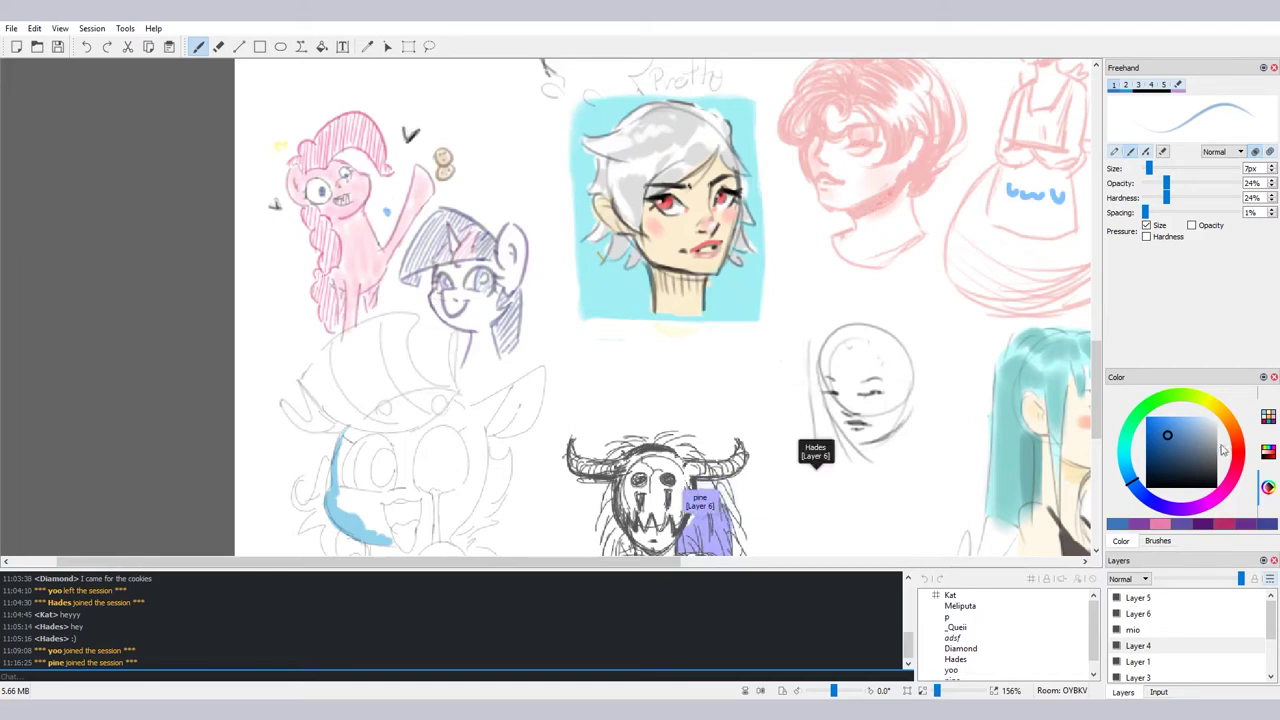
Shade the second pony's face, ear and neck light purple and refine its eyes with blue and navy from the Ponies palette
click(1268, 415)
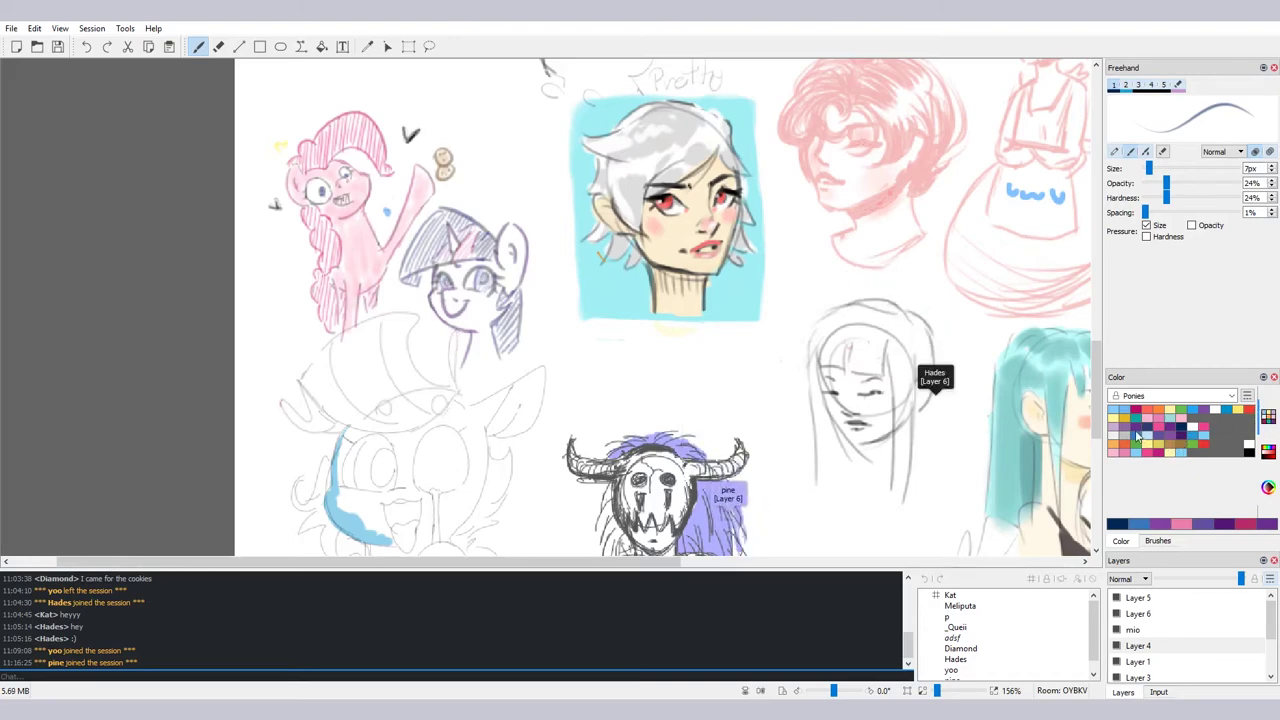
click(1180, 447)
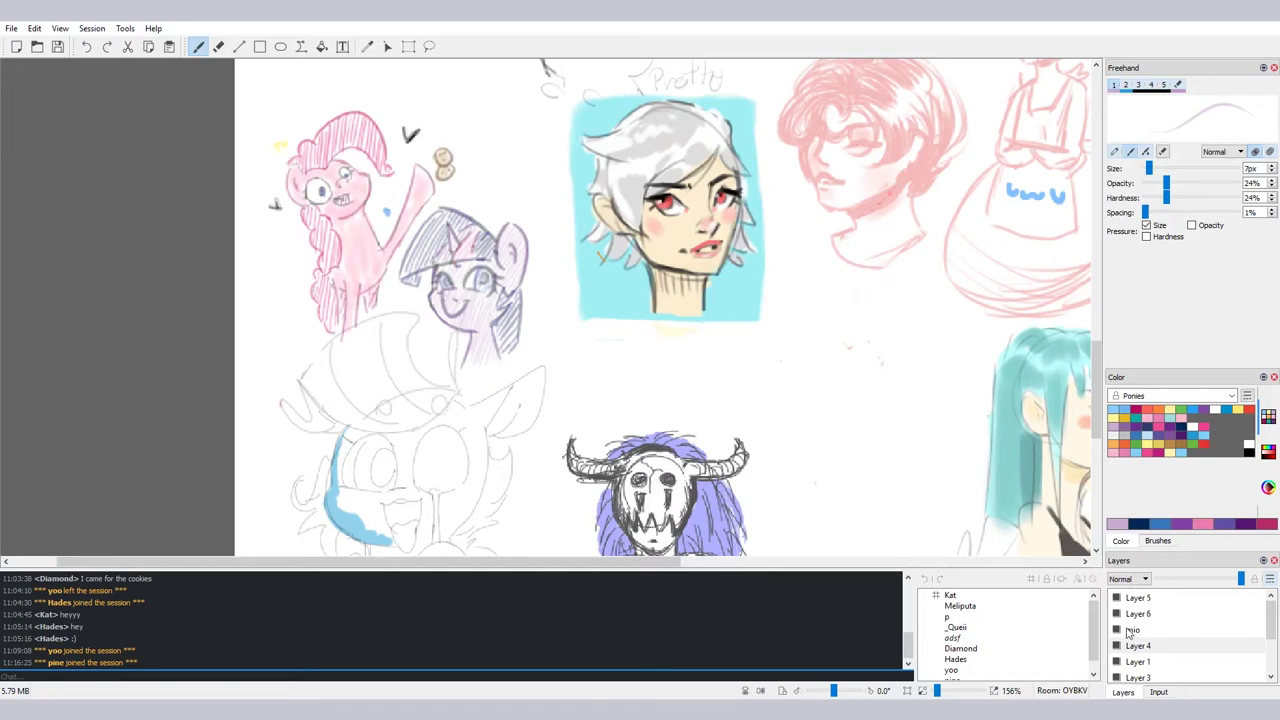
key(e)
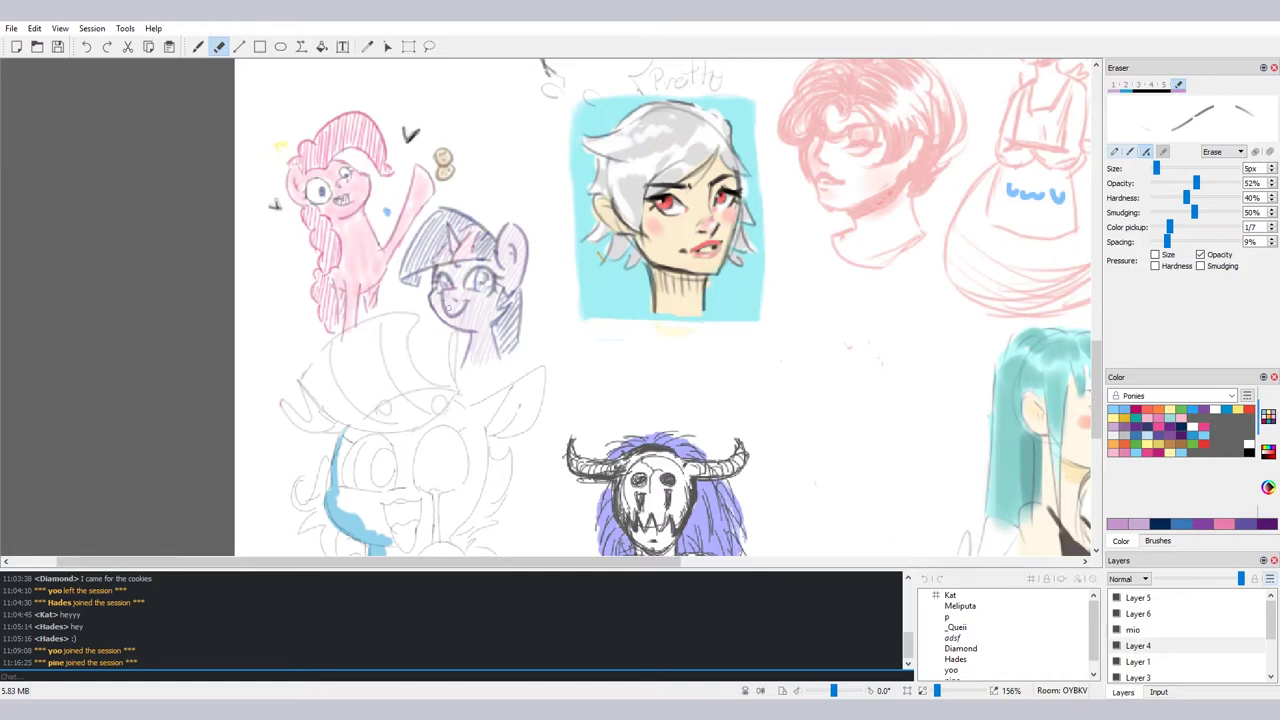
click(1226, 450)
key(m)
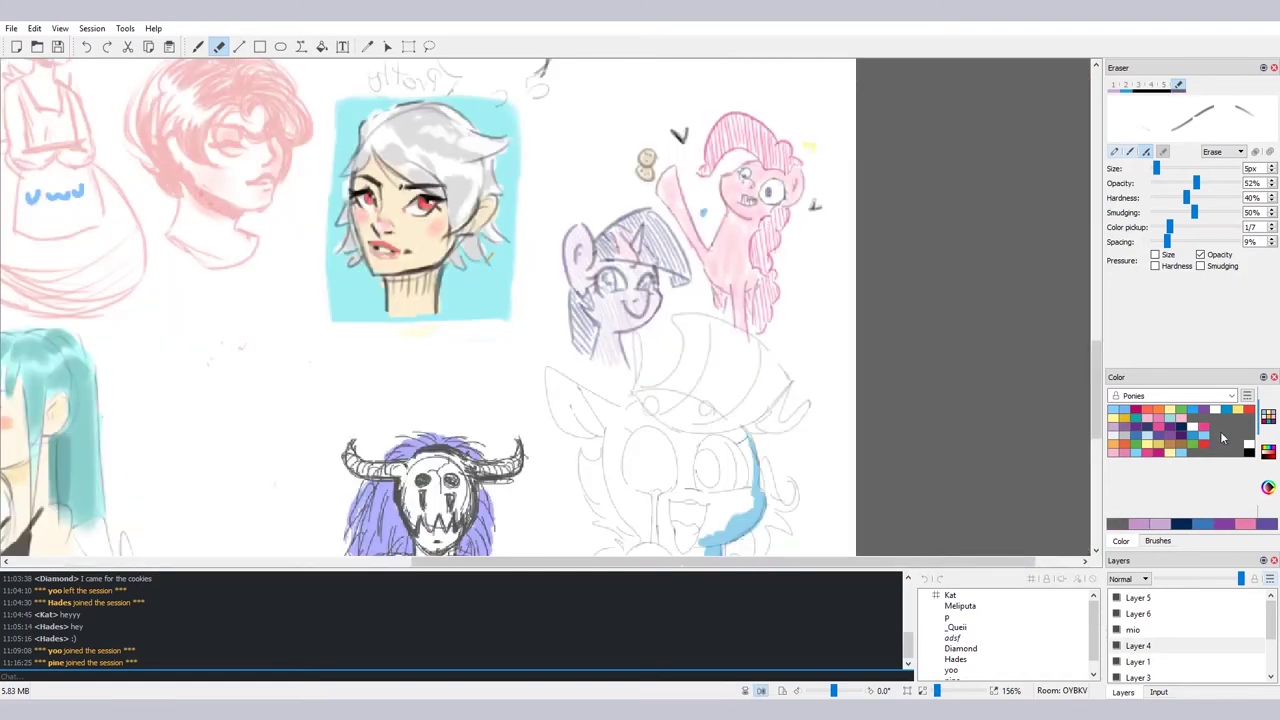
key(m)
key(b)
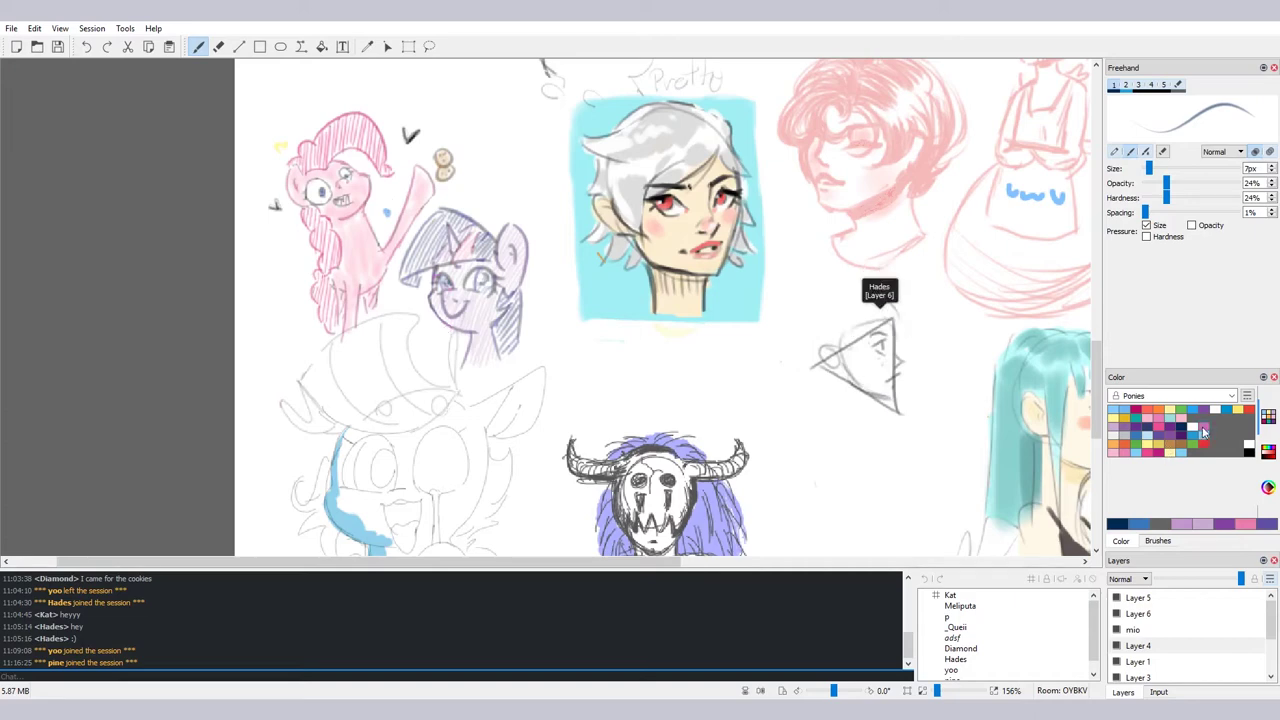
Draw small pink stars above the second pony's mane and beside its neck
click(1204, 428)
drag(480, 212, 489, 217)
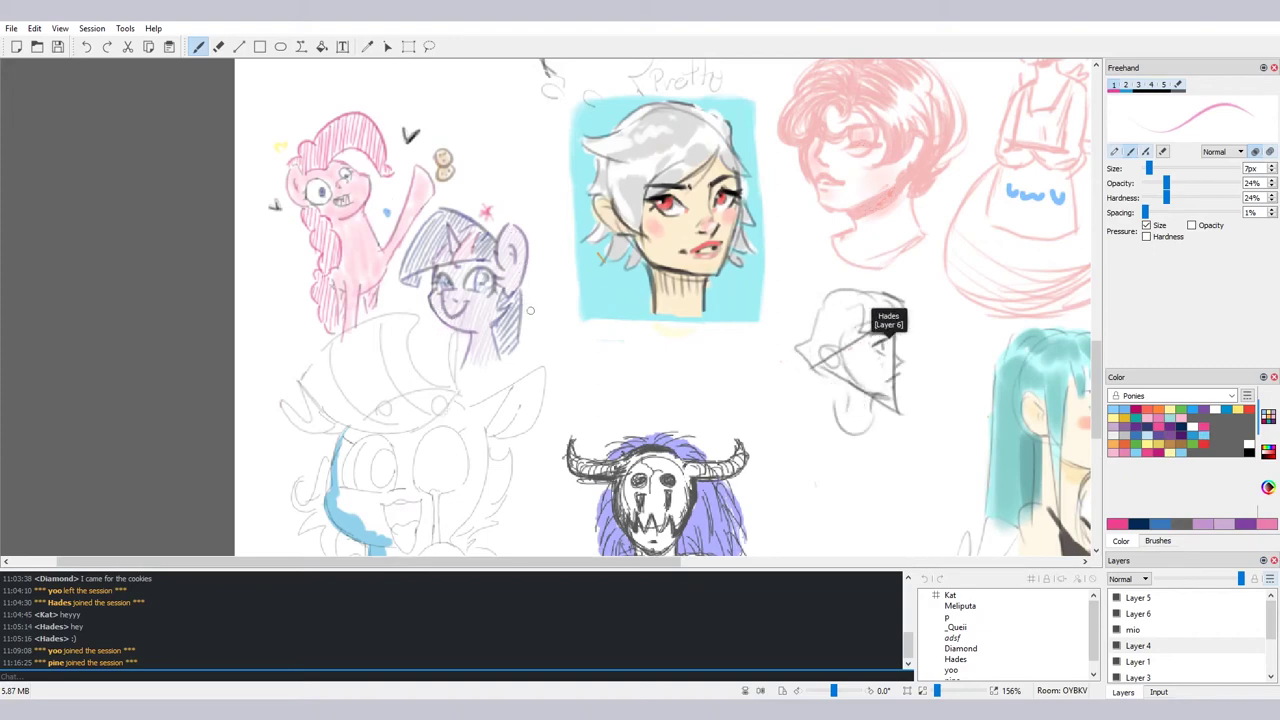
drag(528, 303, 538, 314)
drag(538, 303, 528, 314)
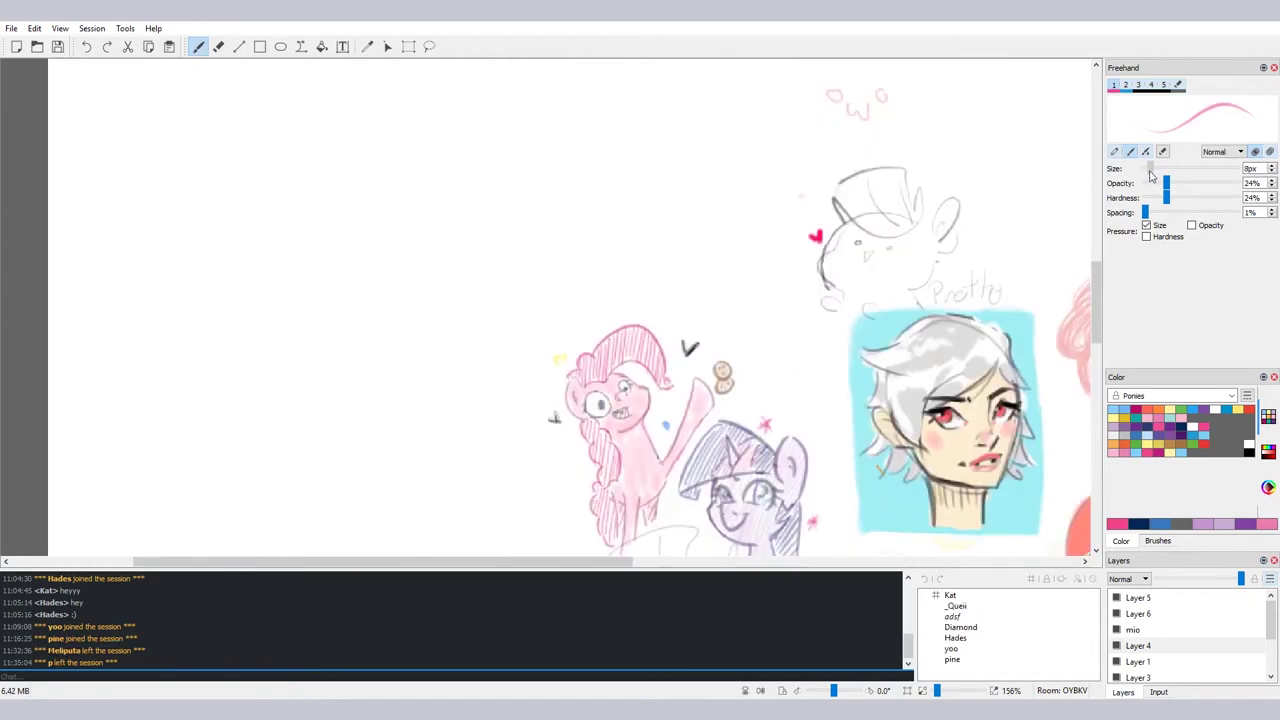
Sketch a gray head oval and body oval for a third pony above the pink pony, using a 14 px brush at 74% hardness
drag(1150, 175, 1154, 174)
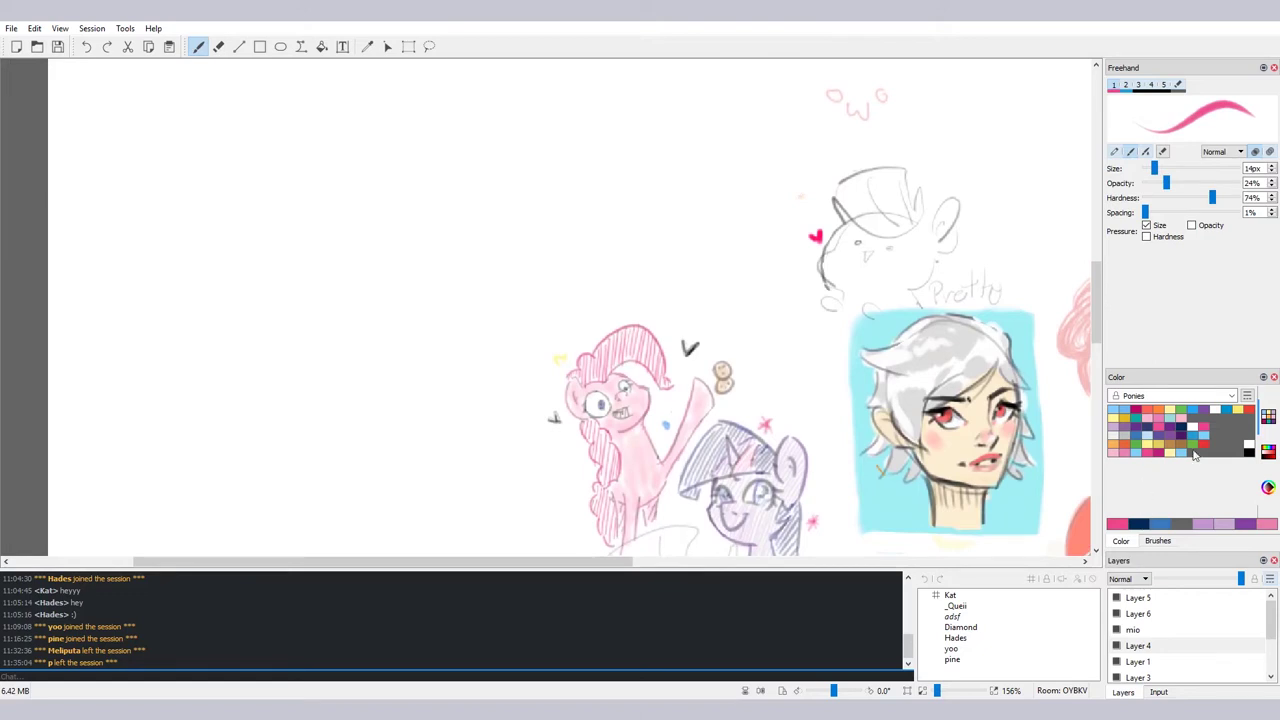
click(1221, 452)
drag(608, 221, 638, 248)
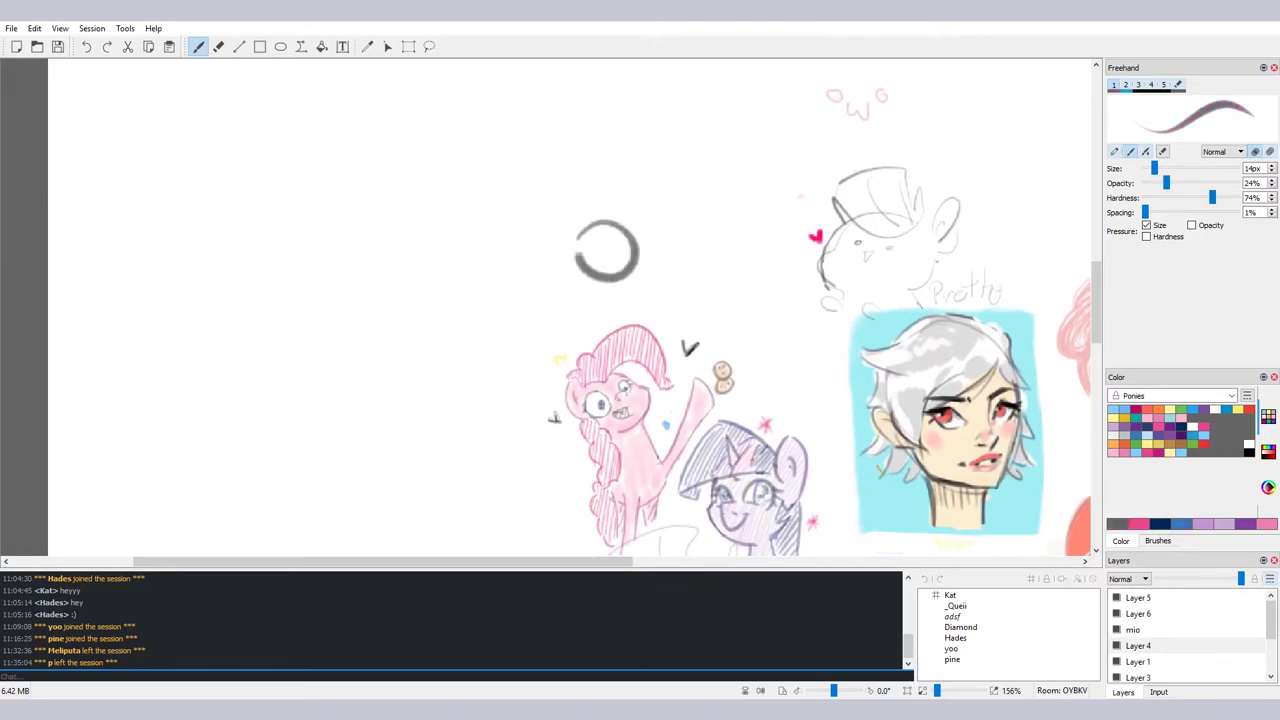
key(ctrl+z)
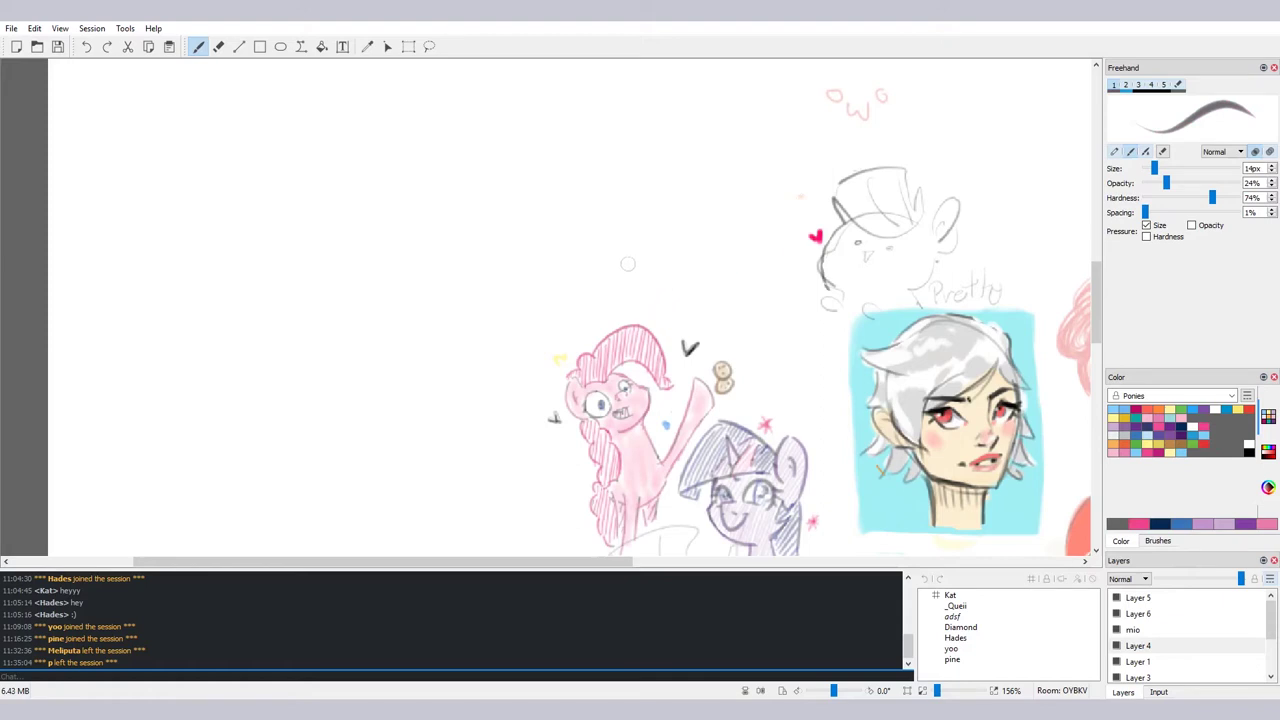
drag(617, 227, 654, 223)
key(ctrl+z)
drag(613, 266, 640, 268)
key(ctrl+z)
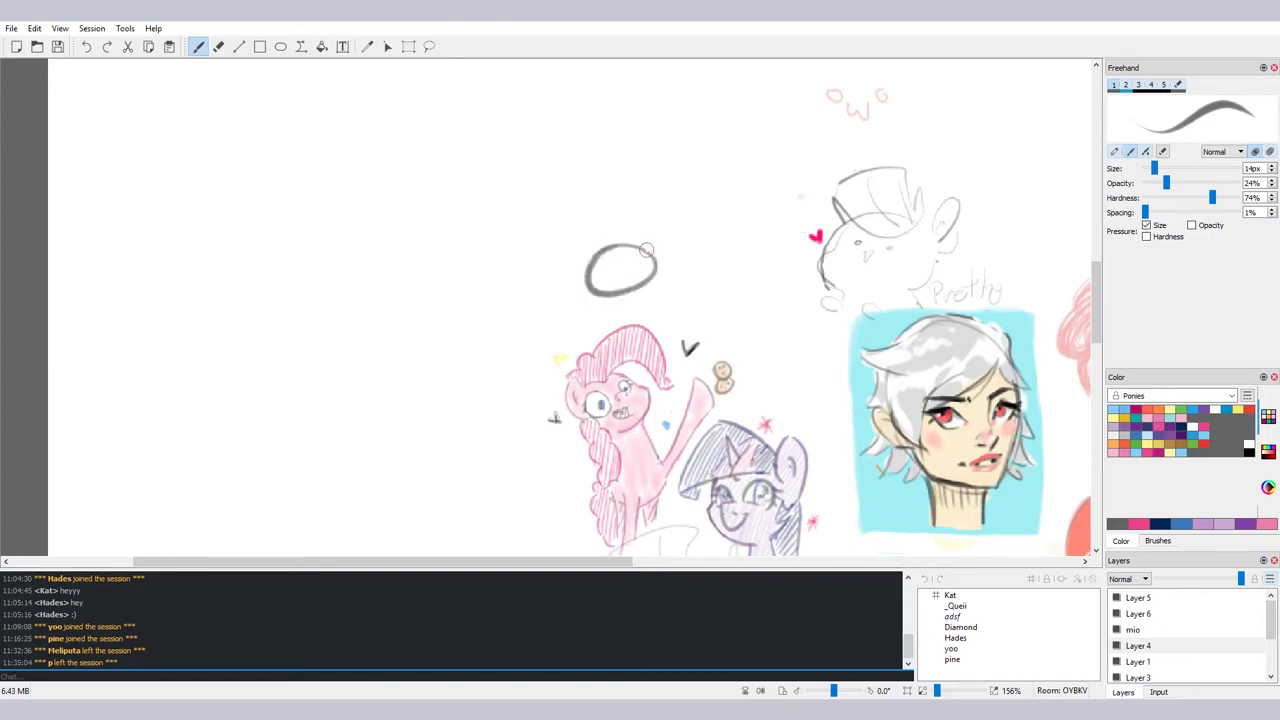
mouse_move(678, 218)
mouse_down()
mouse_move(683, 200)
mouse_move(722, 232)
mouse_move(690, 237)
mouse_up()
key(ctrl+z)
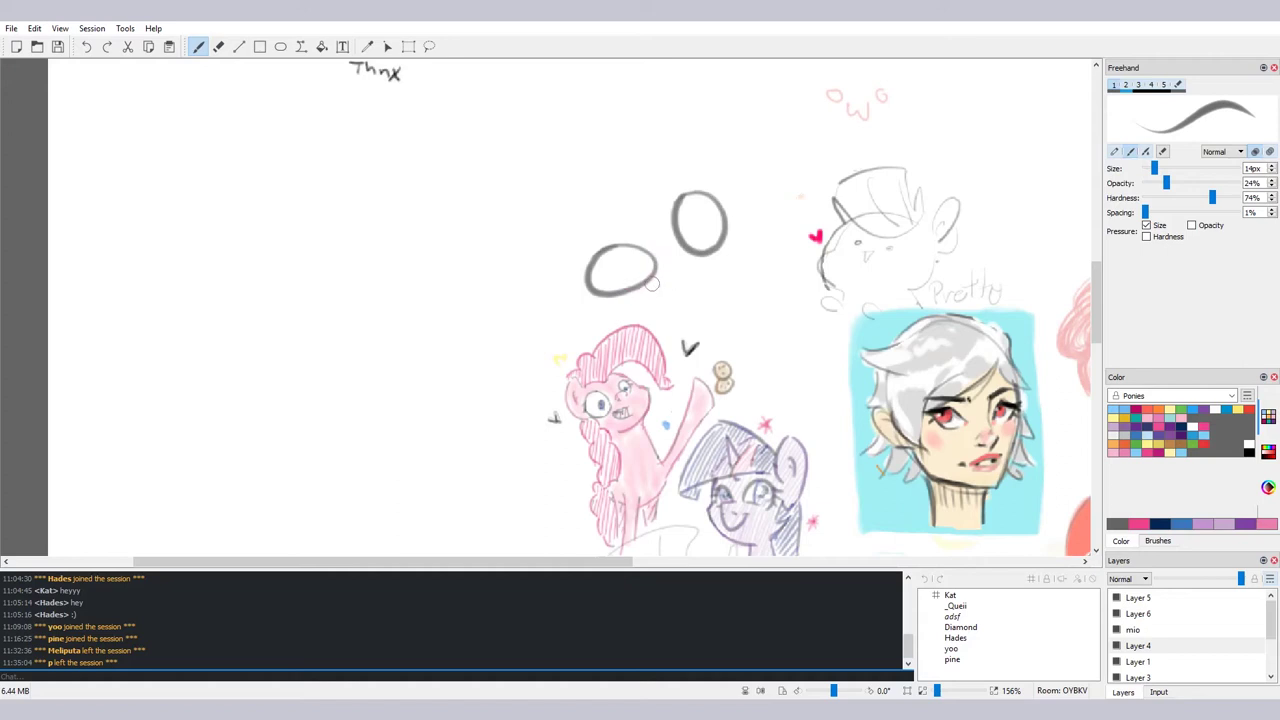
Sketch the third pony's outstretched foreleg beneath the head oval, redoing strokes until the line fits
mouse_move(588, 320)
mouse_down()
mouse_move(675, 297)
mouse_move(616, 303)
mouse_move(667, 250)
mouse_up()
key(ctrl+z)
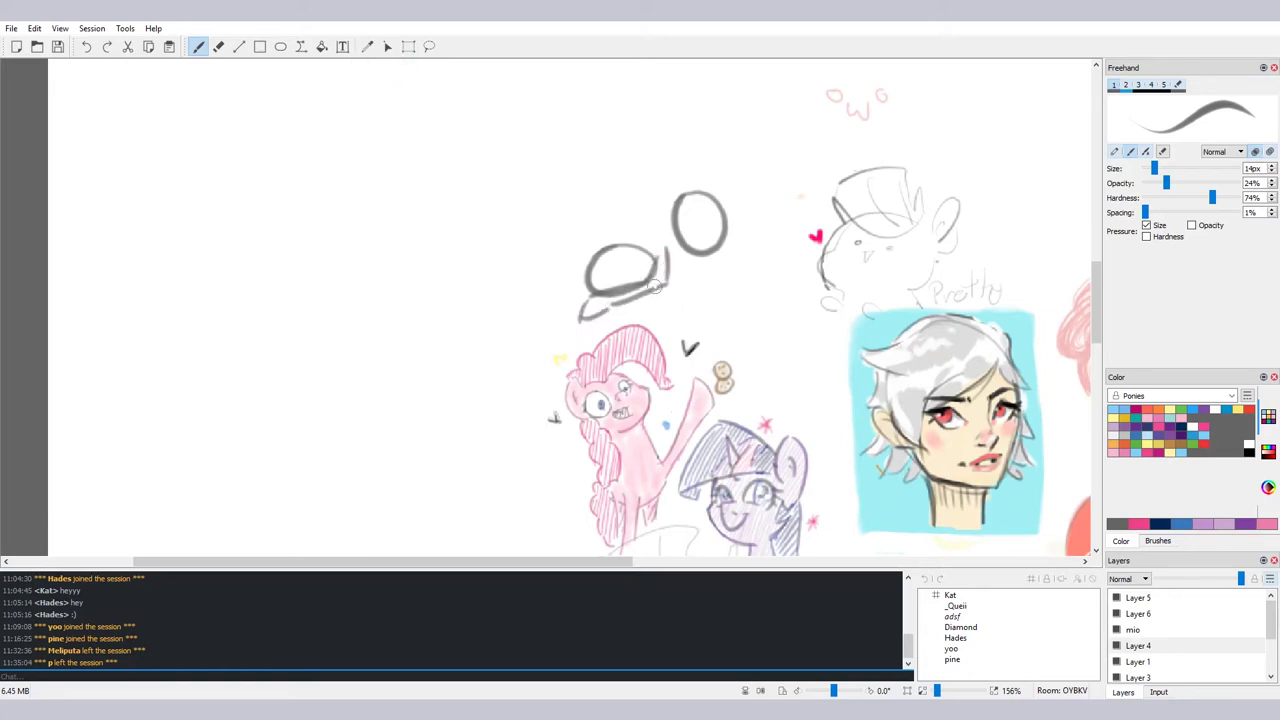
key(ctrl+z)
mouse_move(610, 312)
mouse_down()
mouse_move(666, 280)
mouse_move(652, 285)
mouse_move(658, 264)
mouse_move(652, 281)
mouse_up()
key(ctrl+z)
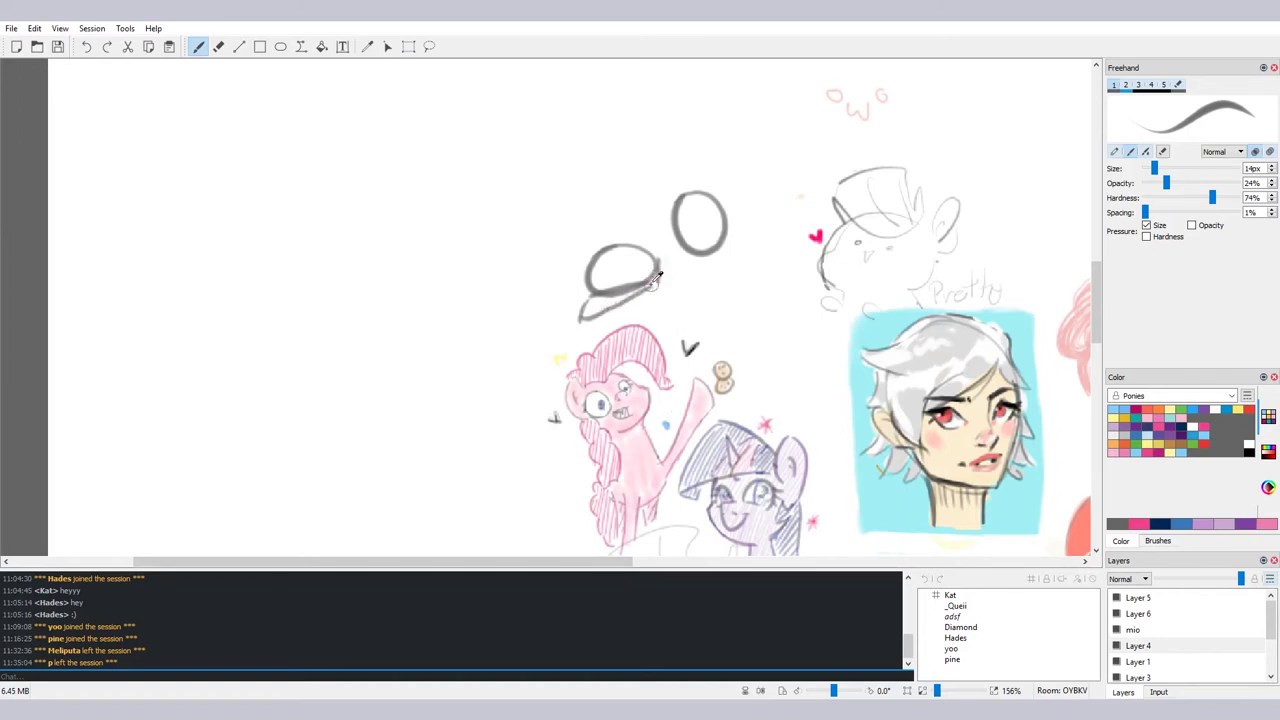
key(ctrl+z)
Sketch the third pony's hoof, ear and facial details around the head oval, undoing unwanted strokes
drag(578, 290, 575, 318)
mouse_move(603, 283)
mouse_down()
mouse_move(628, 260)
mouse_move(627, 280)
mouse_move(611, 279)
mouse_move(637, 279)
mouse_move(600, 279)
mouse_move(584, 297)
mouse_move(599, 278)
mouse_move(588, 270)
mouse_move(590, 284)
mouse_move(637, 258)
mouse_move(675, 271)
mouse_move(647, 272)
mouse_move(675, 261)
mouse_up()
key(ctrl+z)
key(ctrl+z)
key(ctrl+z)
key(ctrl+z)
key(ctrl+z)
key(ctrl+z)
key(ctrl+z)
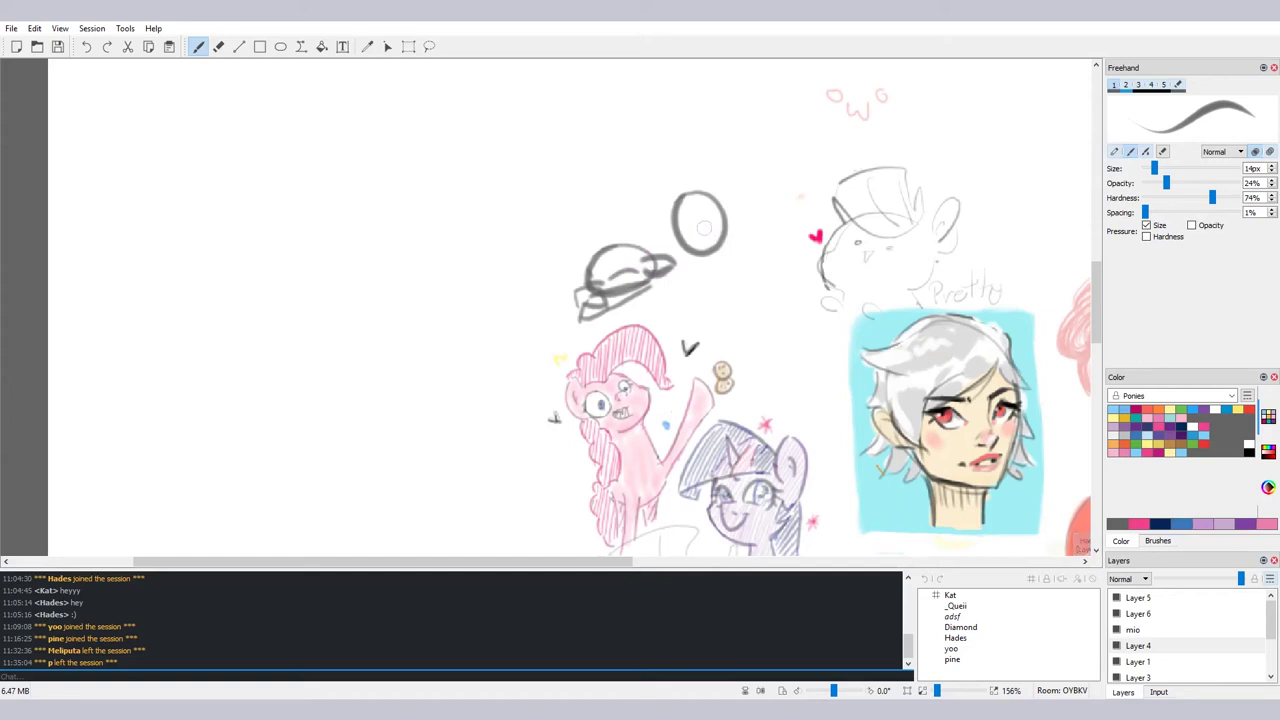
Sketch the third pony's haunch curve and hind leg, and connect head and body with a back line
mouse_move(711, 214)
mouse_down()
mouse_move(713, 245)
mouse_move(677, 286)
mouse_move(708, 282)
mouse_move(706, 258)
mouse_up()
key(ctrl+z)
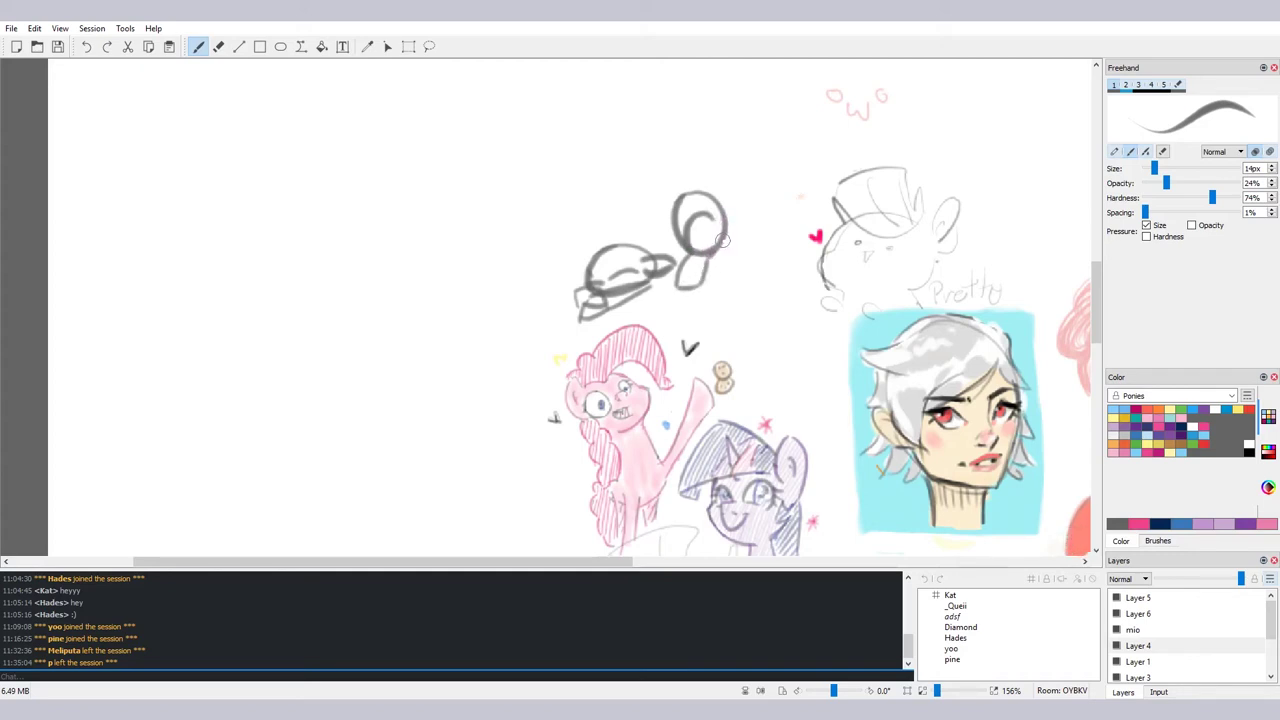
drag(678, 198, 641, 250)
key(ctrl+z)
Outline a fluffy, curly tail behind the third pony's body
mouse_move(704, 210)
mouse_down()
mouse_move(734, 160)
mouse_move(764, 210)
mouse_move(748, 228)
mouse_move(780, 208)
mouse_move(734, 244)
mouse_move(768, 246)
mouse_move(761, 254)
mouse_up()
key(ctrl+z)
key(ctrl+z)
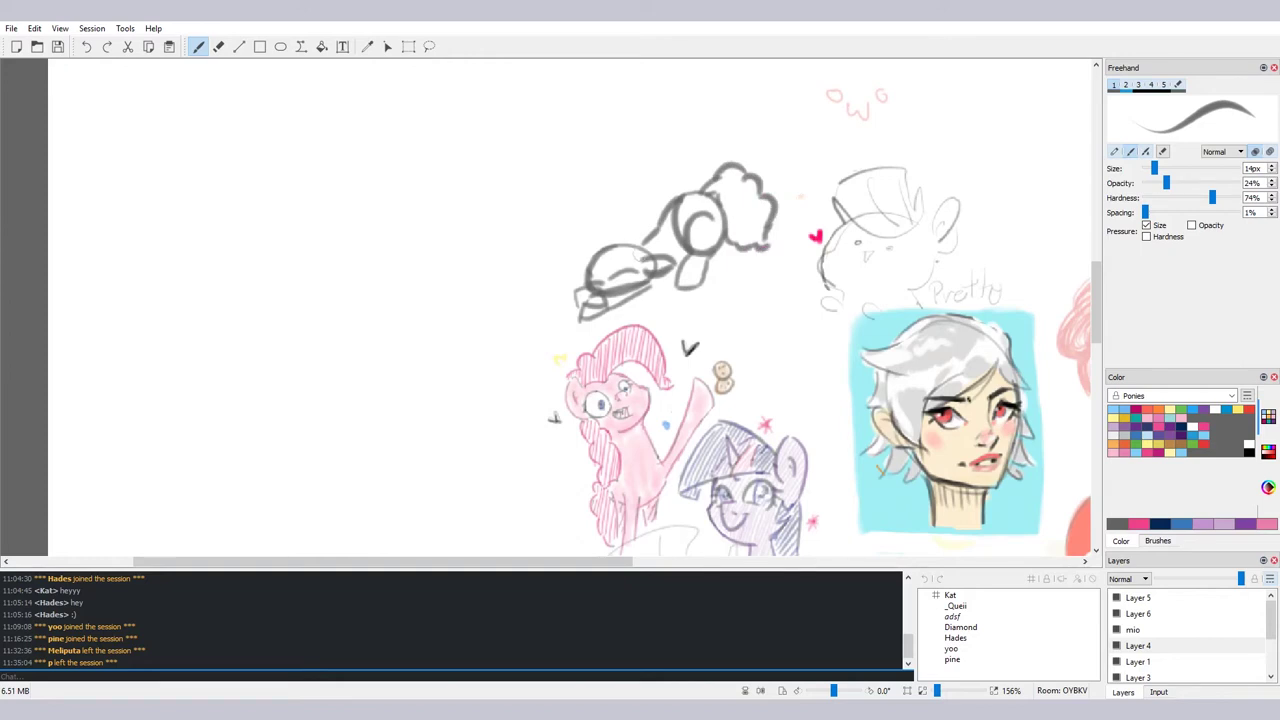
Outline the third pony's puffy mane over the head, undoing and redrawing the curves
mouse_move(616, 243)
mouse_down()
mouse_move(563, 300)
mouse_move(564, 276)
mouse_move(545, 296)
mouse_move(564, 287)
mouse_move(578, 241)
mouse_move(609, 243)
mouse_up()
key(ctrl+z)
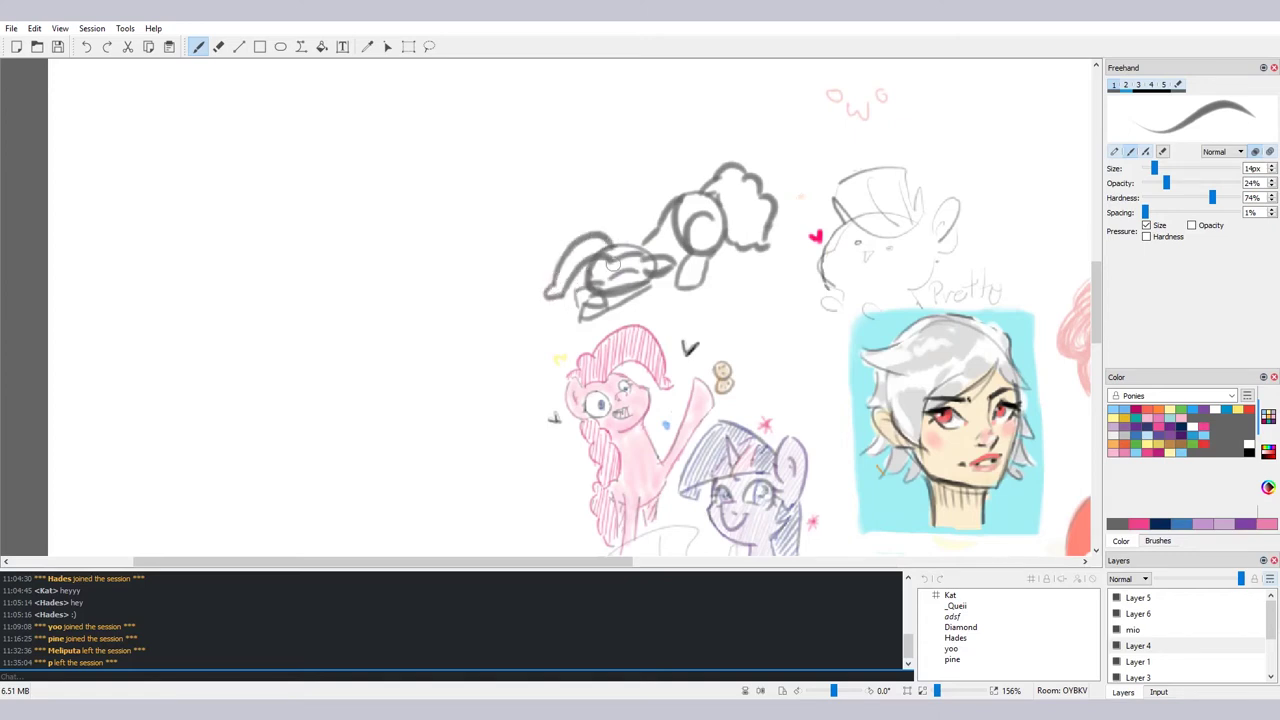
key(ctrl+z)
mouse_move(548, 290)
mouse_down()
mouse_move(606, 224)
mouse_move(657, 247)
mouse_up()
key(ctrl+z)
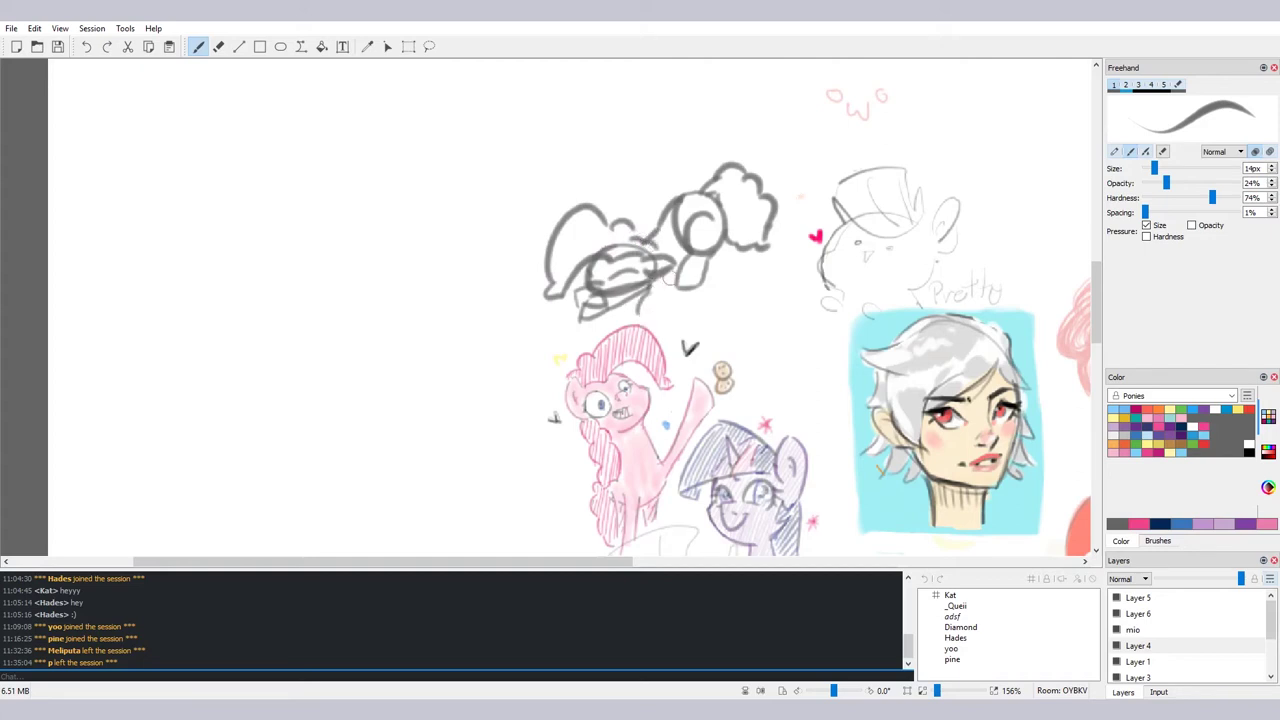
key(ctrl+z)
key(ctrl+z)
Draw the curly mane lock hanging below the third pony's head
drag(672, 276, 685, 288)
key(ctrl+z)
mouse_move(678, 282)
mouse_down()
mouse_move(672, 304)
mouse_move(647, 302)
mouse_up()
drag(743, 186, 746, 222)
key(ctrl+z)
drag(737, 246, 753, 200)
key(ctrl+z)
Erase the overlapping construction lines in the third pony's head and body with a 12 px eraser
key(e)
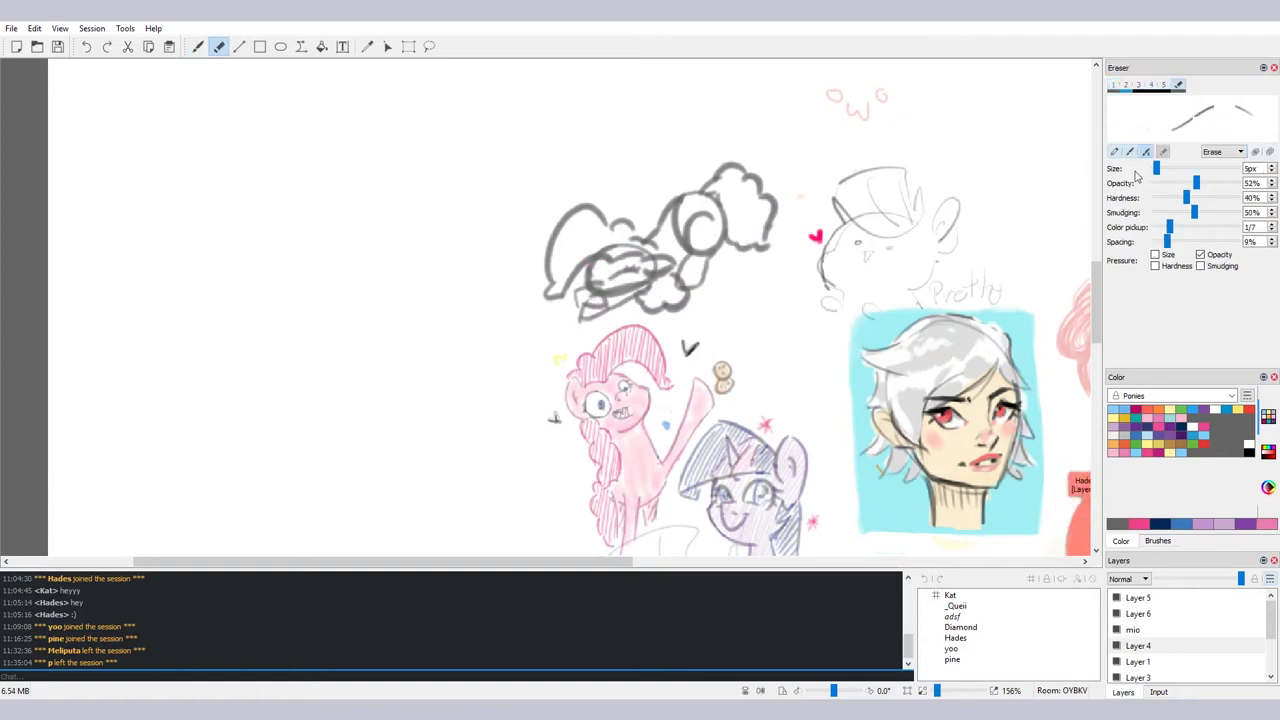
click(1160, 169)
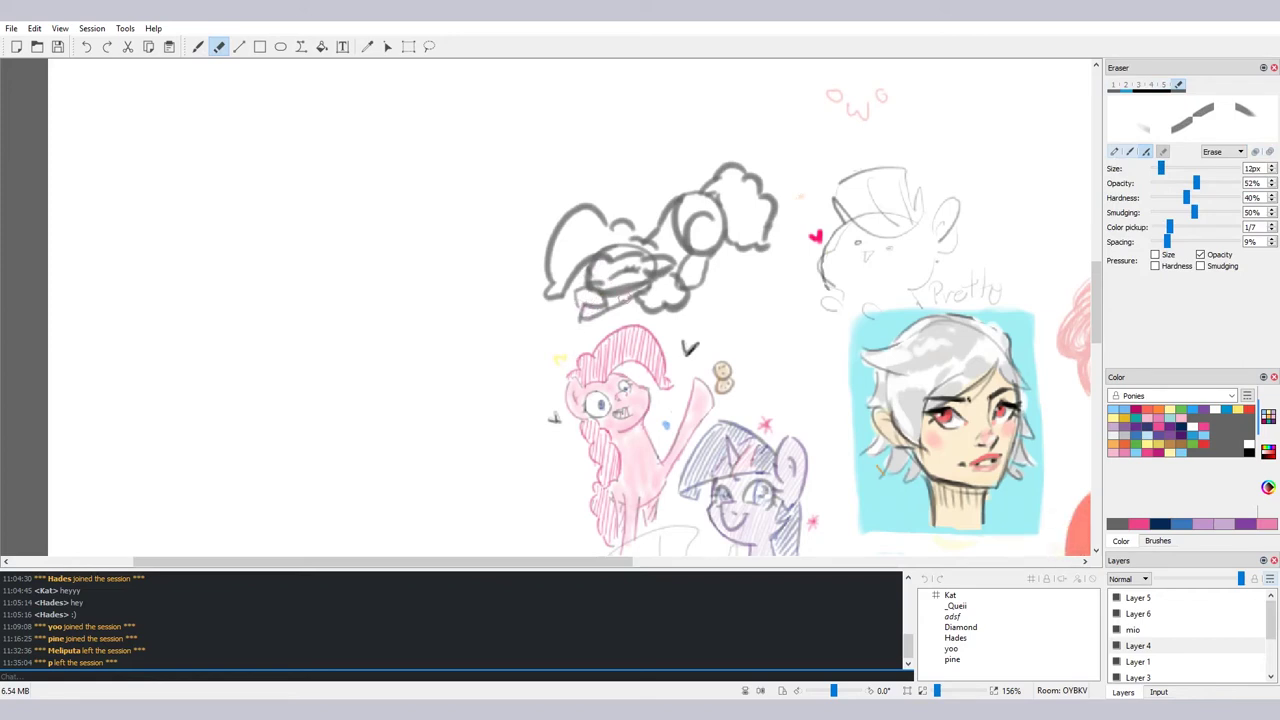
mouse_move(610, 288)
mouse_down()
mouse_move(641, 270)
mouse_move(618, 287)
mouse_move(653, 285)
mouse_move(648, 250)
mouse_move(625, 257)
mouse_move(604, 259)
mouse_up()
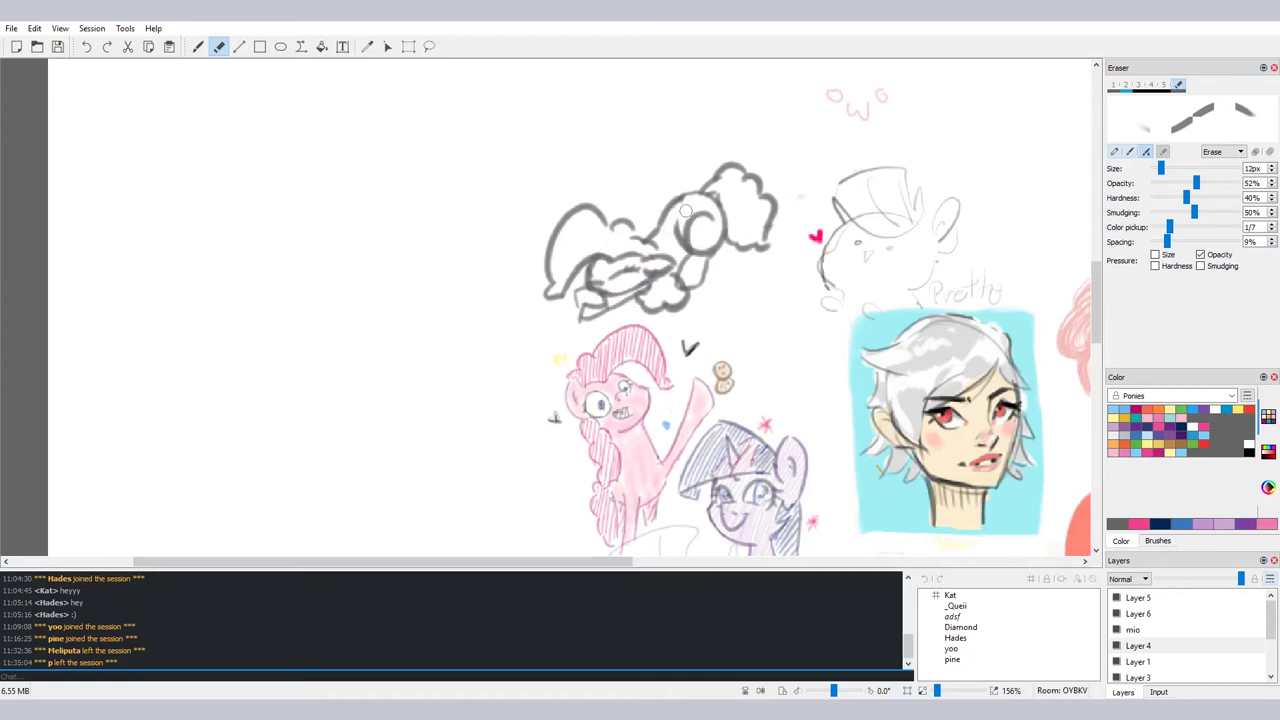
drag(674, 226, 699, 256)
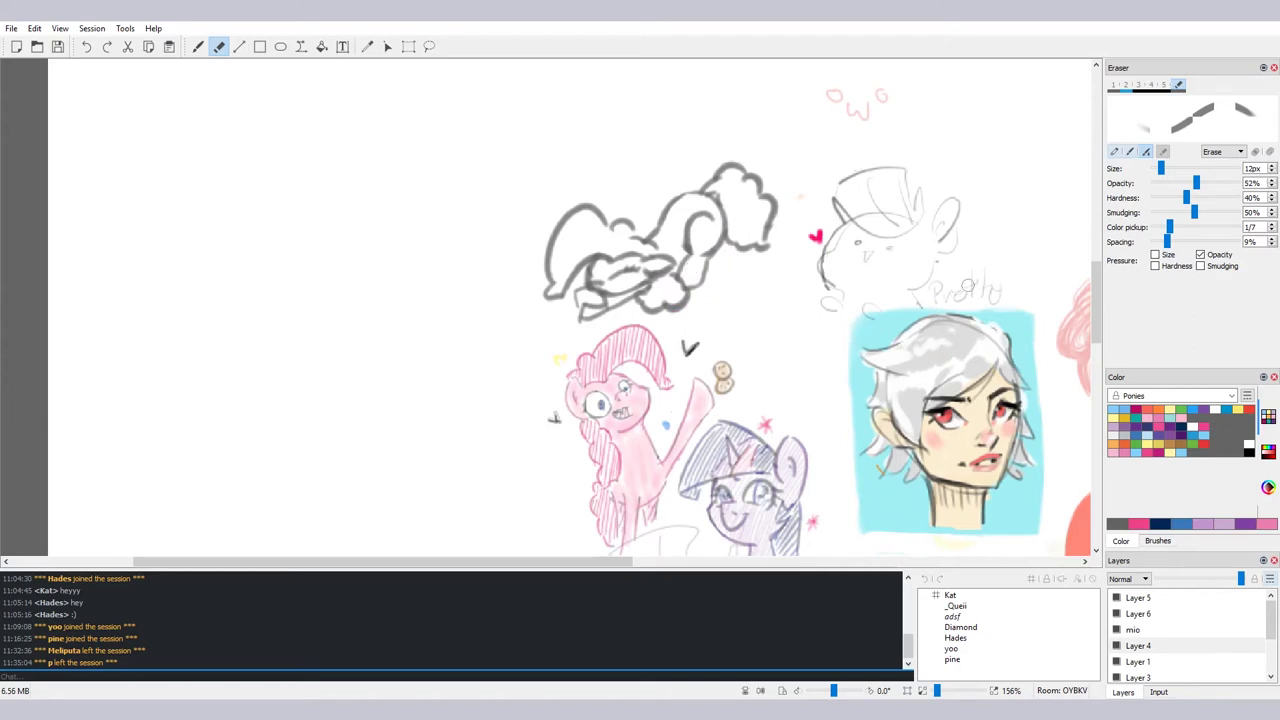
Draw the small balloon mark on the third pony's flank with a 5 px brush
key(b)
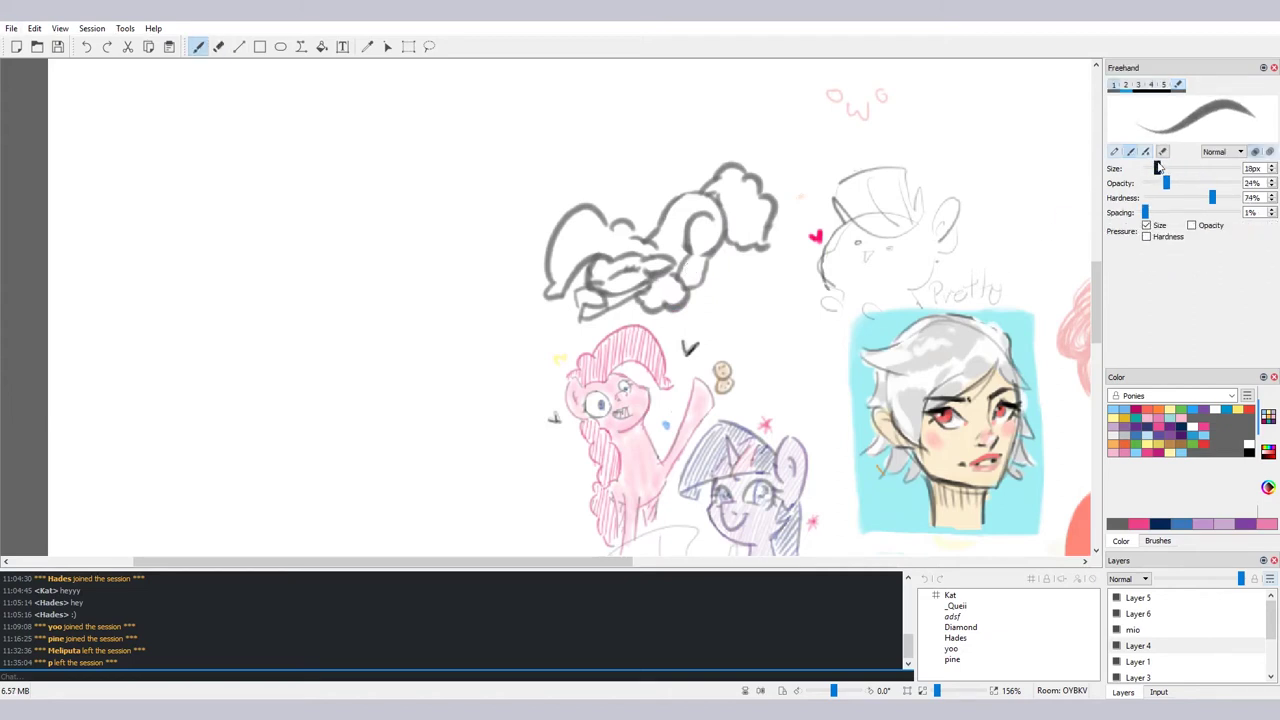
drag(1158, 168, 1147, 168)
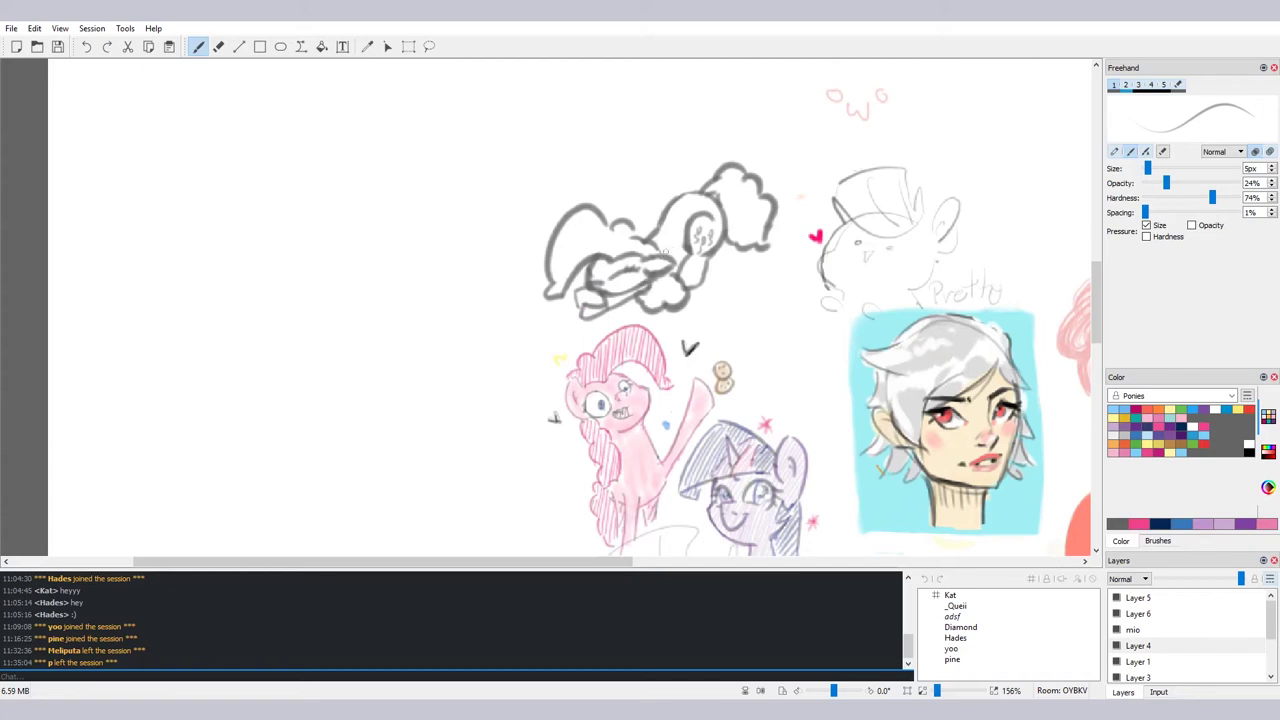
drag(1147, 168, 1151, 168)
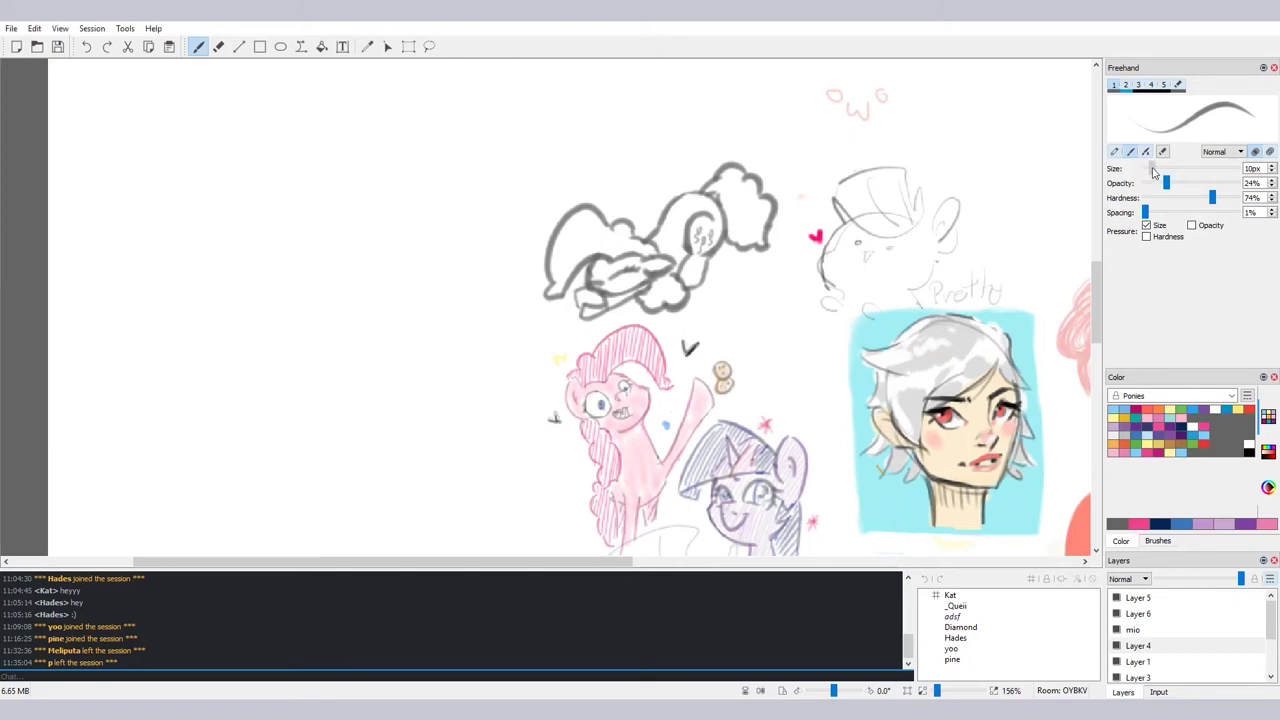
Draw two small thought bubbles and a little cloud above the third pony's head with a 5 px brush, redoing stray strokes
drag(1151, 168, 1147, 170)
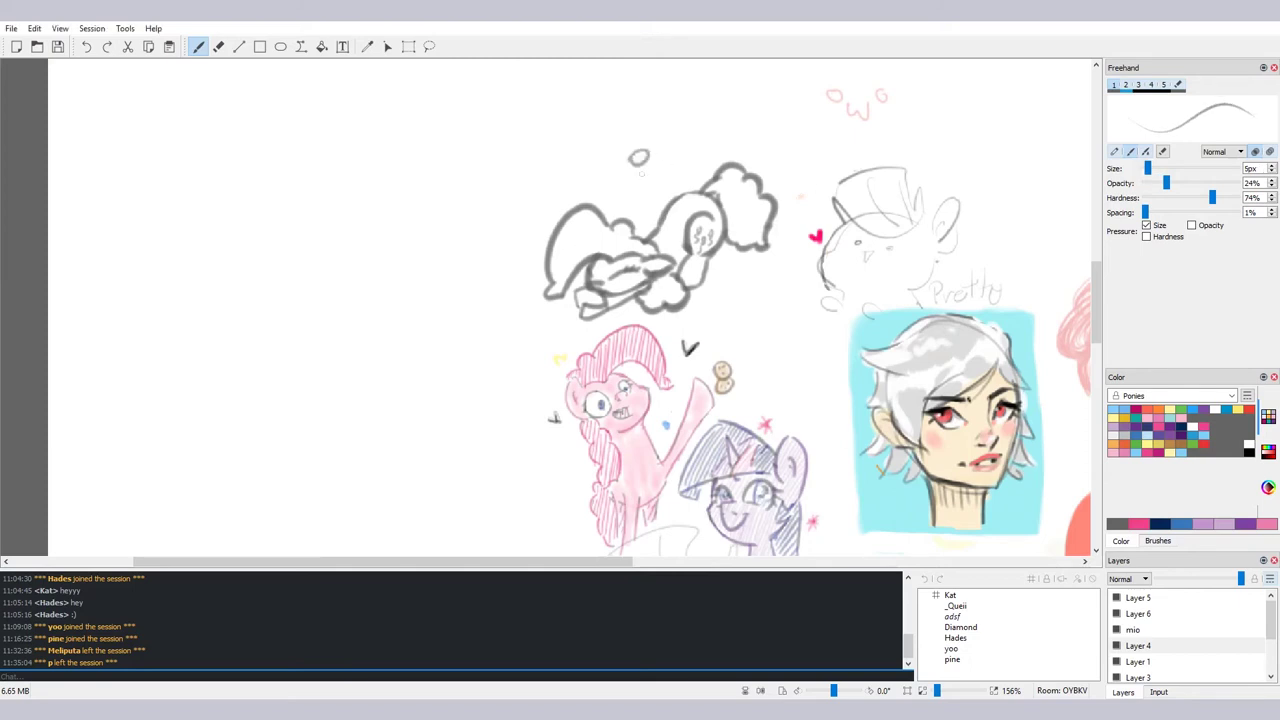
click(616, 205)
drag(616, 199, 613, 193)
drag(587, 164, 606, 160)
key(ctrl+z)
key(ctrl+z)
mouse_move(589, 163)
mouse_down()
mouse_move(584, 152)
mouse_move(632, 146)
mouse_up()
key(ctrl+z)
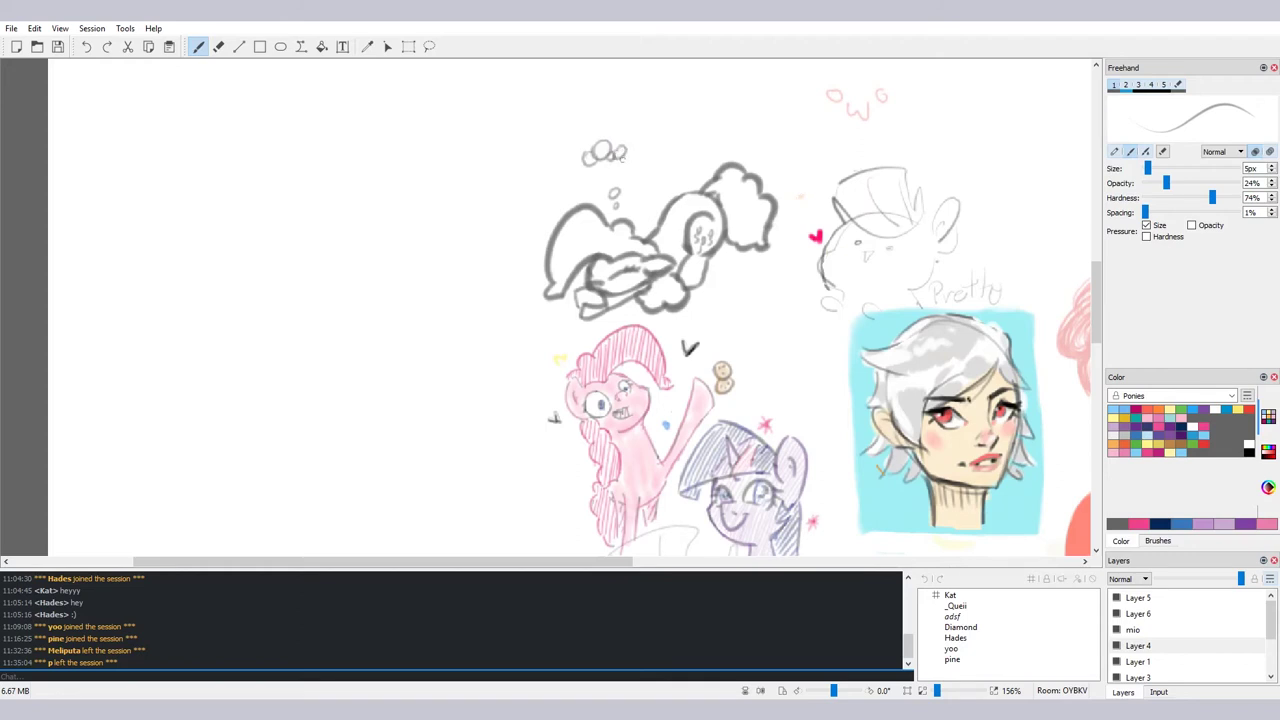
mouse_move(610, 158)
mouse_down()
mouse_move(596, 168)
mouse_move(612, 160)
mouse_move(599, 154)
mouse_move(636, 156)
mouse_move(619, 157)
mouse_up()
key(e)
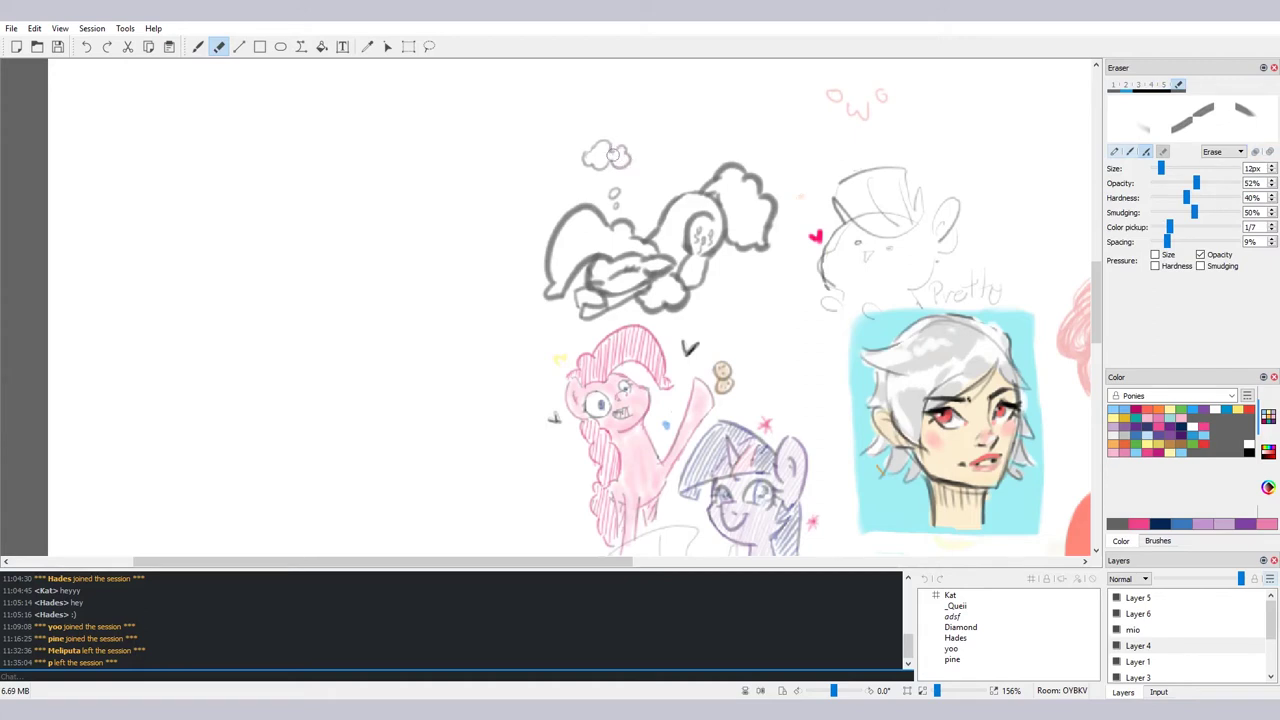
Sketch a tiny pony figure on top of the little cloud and clean up its lines with a 4 px eraser
key(b)
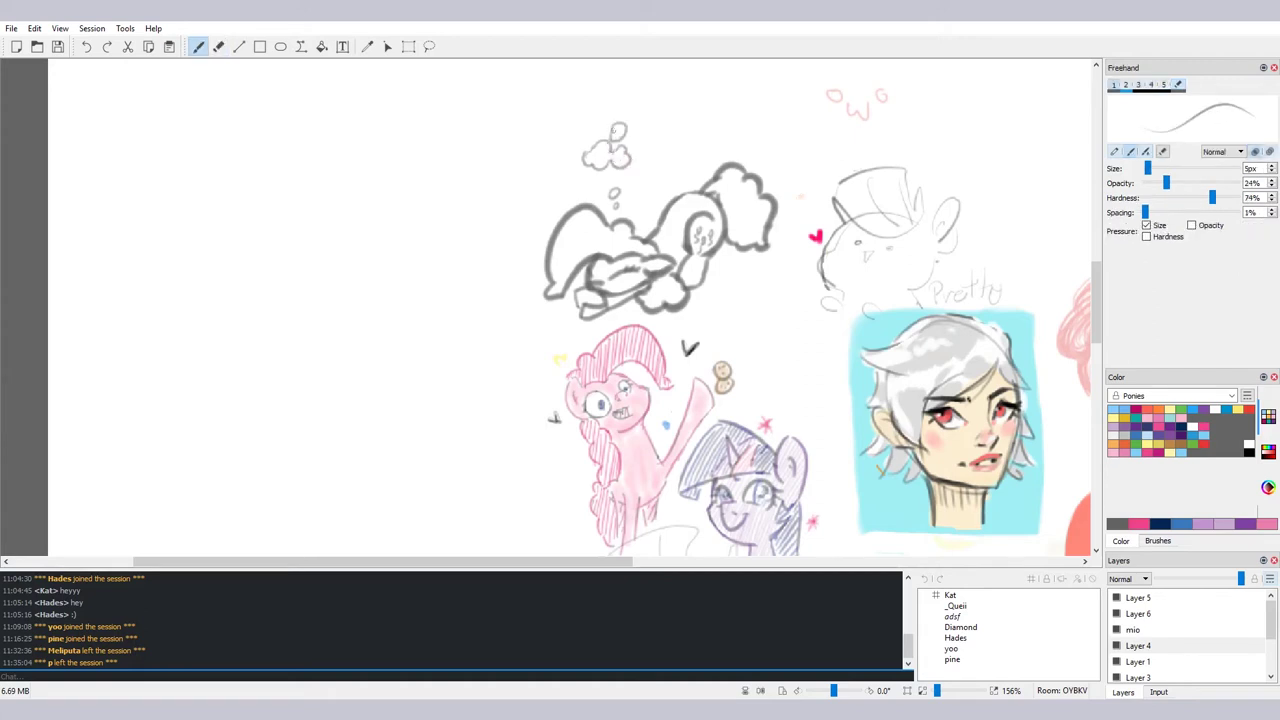
drag(621, 124, 627, 121)
key(ctrl+z)
drag(622, 122, 627, 124)
drag(625, 135, 636, 134)
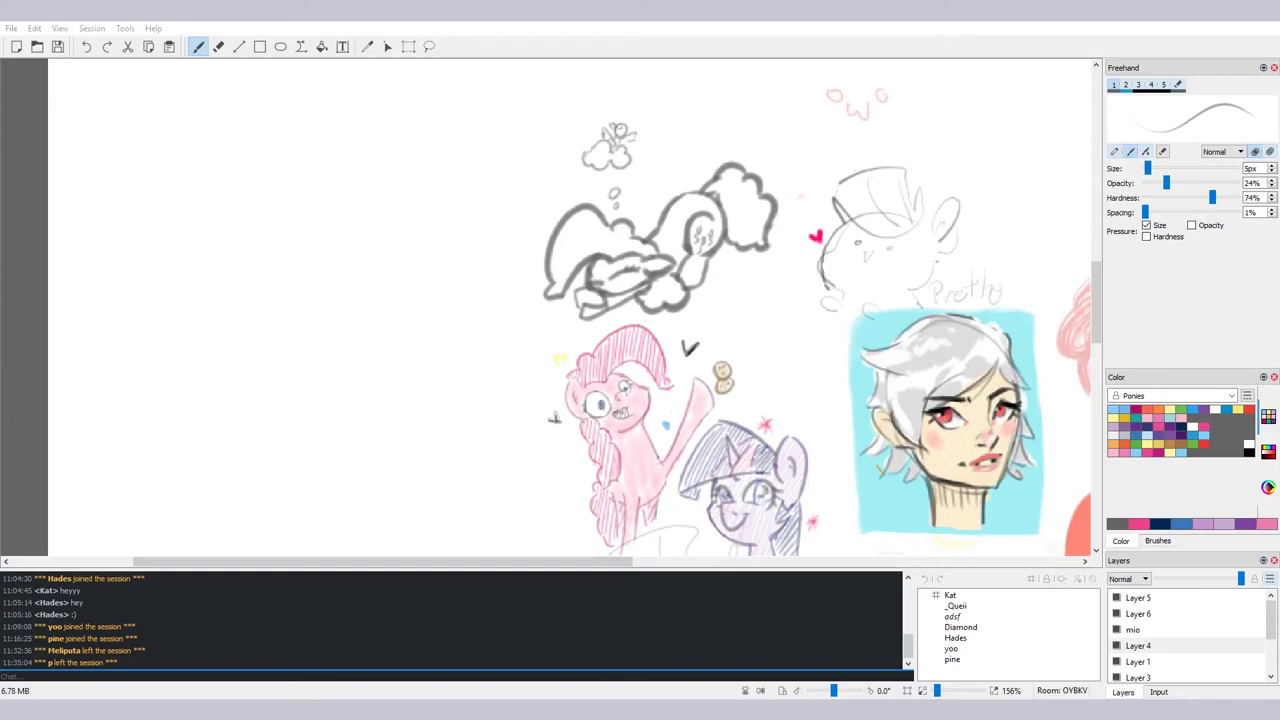
click(629, 127)
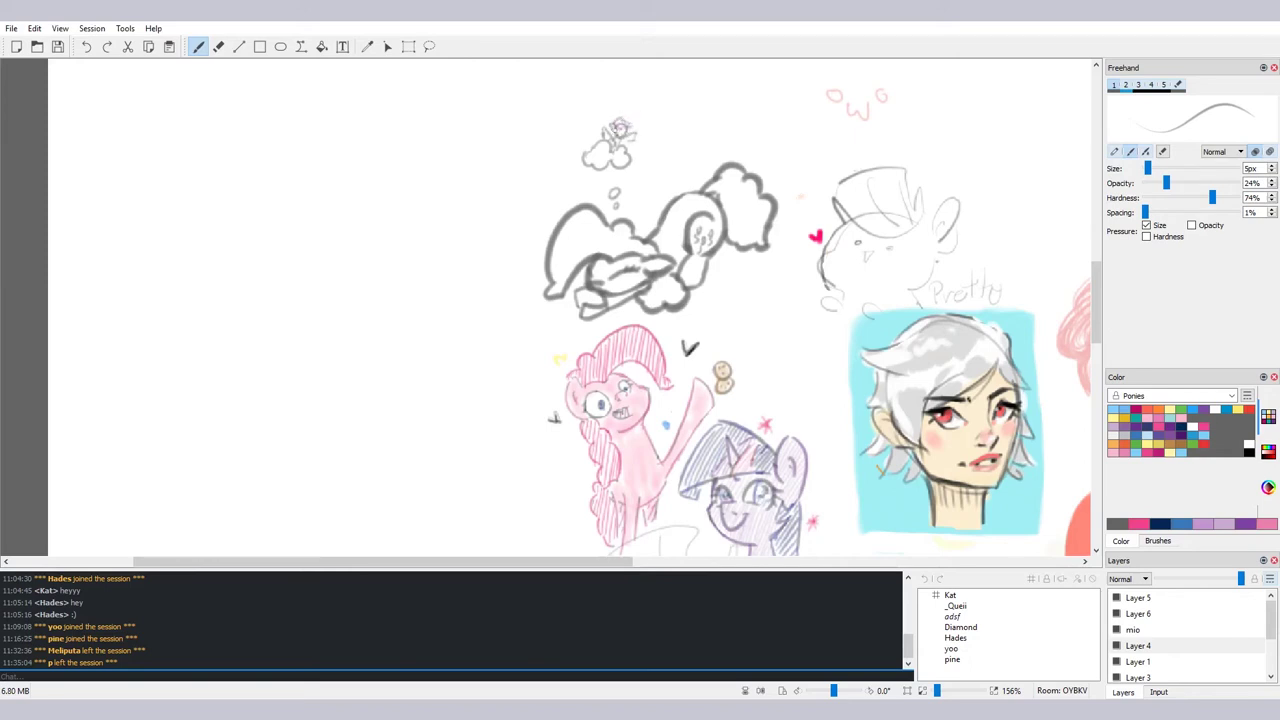
key(e)
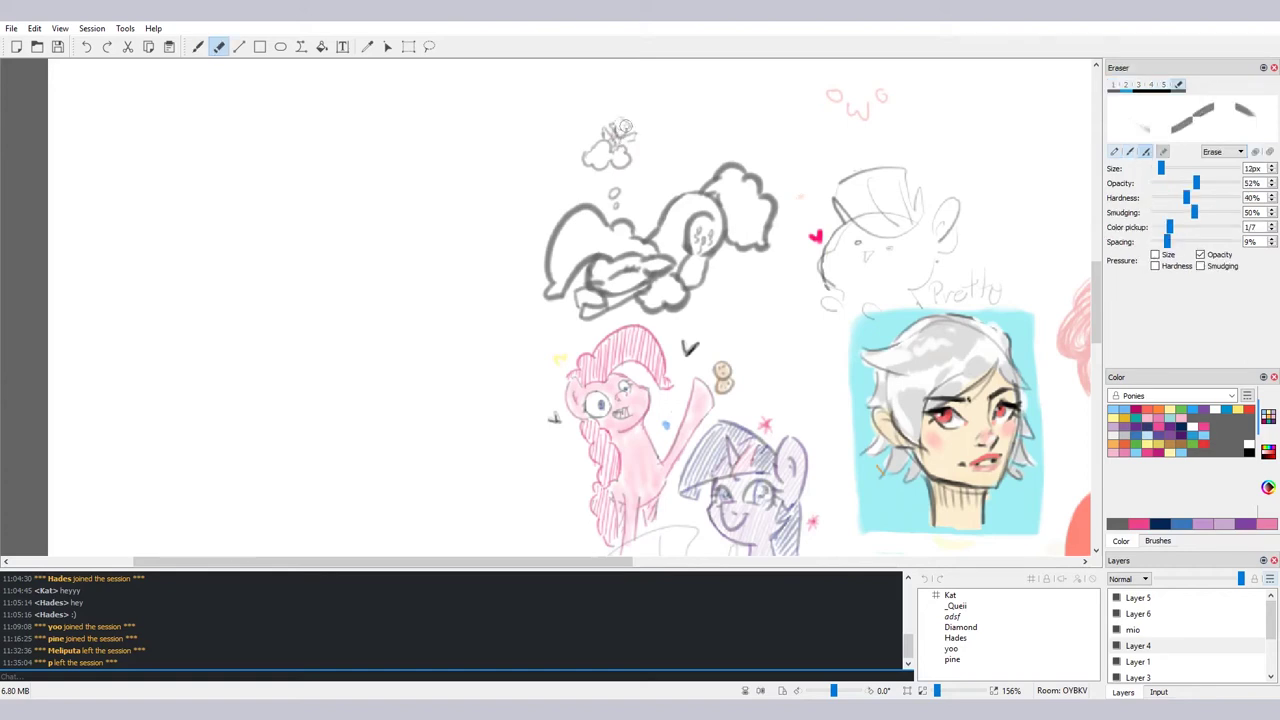
drag(1168, 174, 1161, 172)
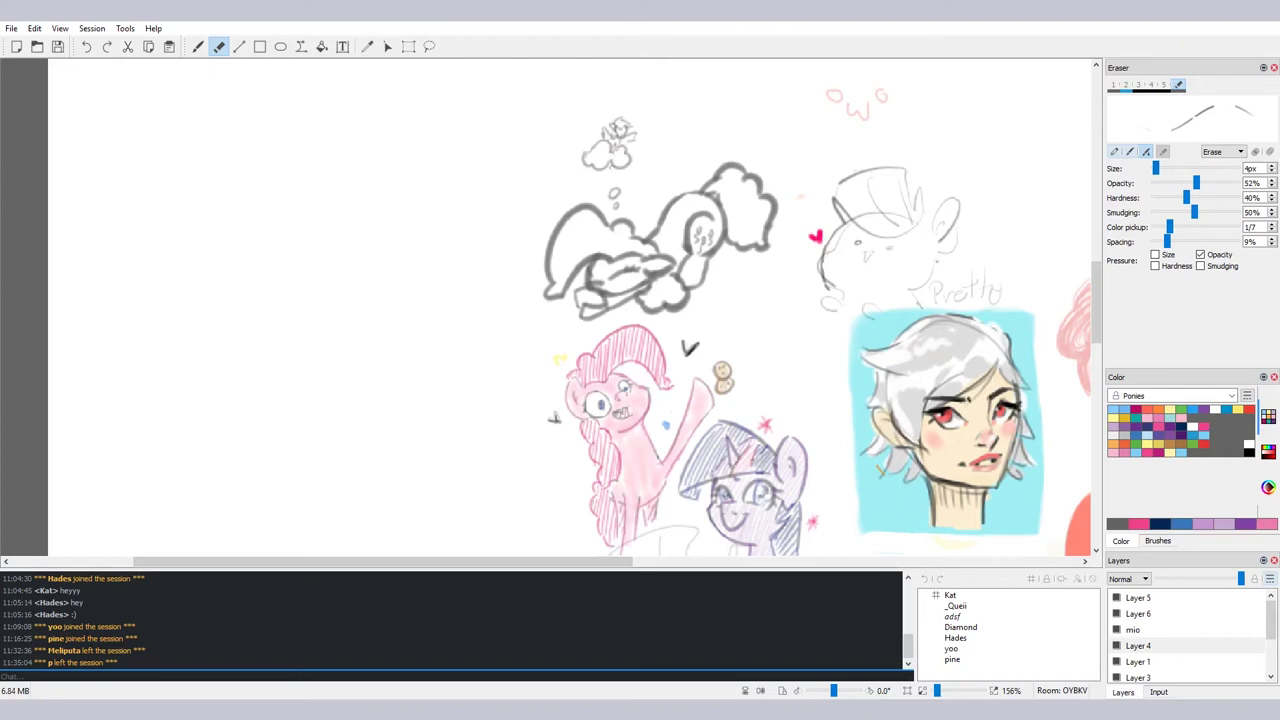
Outline a large cloud-shaped thought bubble around the tiny figure and its cloud, undoing and redrawing the curves
key(b)
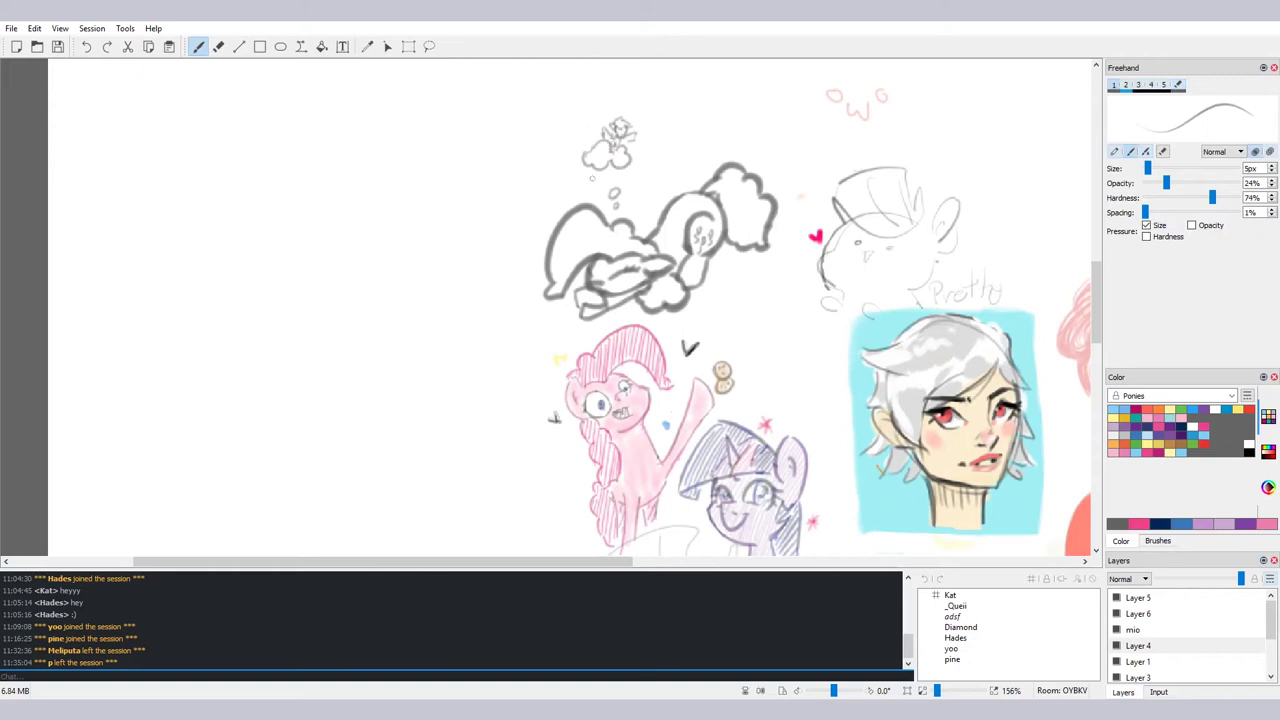
mouse_move(592, 180)
mouse_down()
mouse_move(568, 170)
mouse_move(582, 121)
mouse_move(564, 131)
mouse_move(589, 110)
mouse_up()
key(ctrl+z)
key(ctrl+z)
key(ctrl+z)
key(ctrl+z)
key(ctrl+z)
mouse_move(560, 128)
mouse_down()
mouse_move(594, 108)
mouse_move(647, 104)
mouse_move(651, 148)
mouse_move(660, 143)
mouse_move(635, 181)
mouse_move(593, 183)
mouse_up()
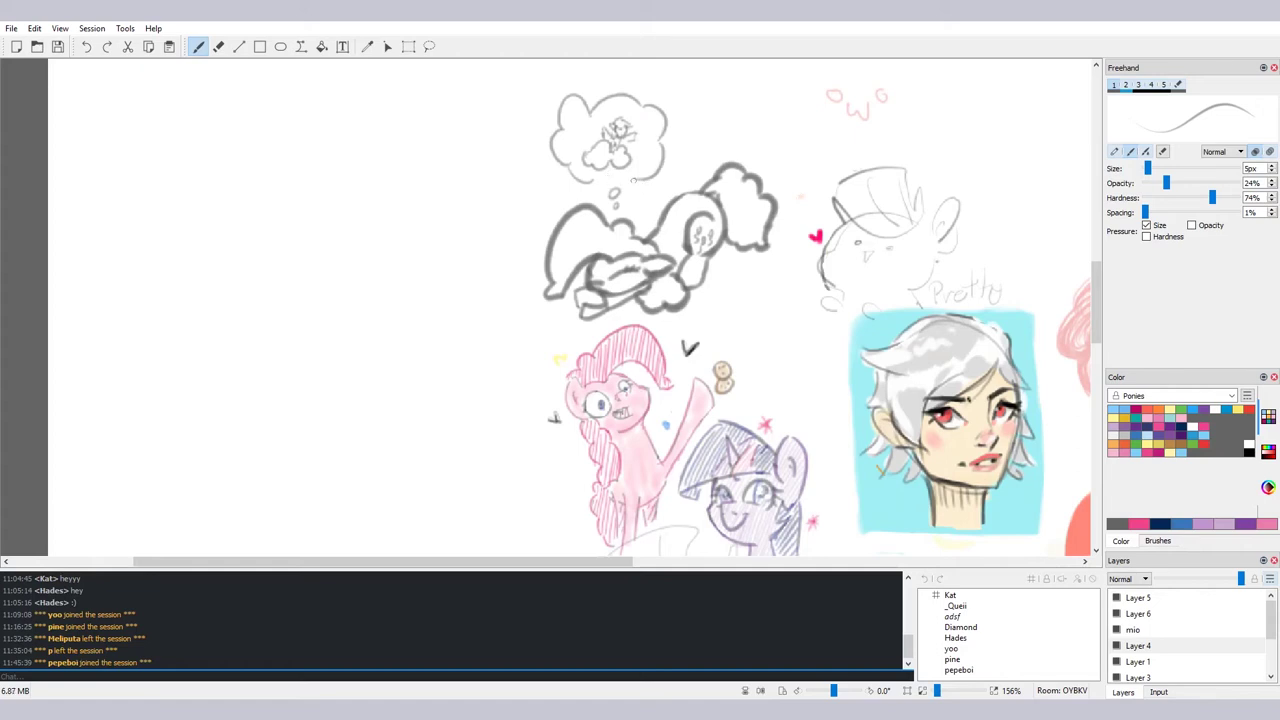
drag(636, 178, 601, 180)
Switch to Layer 1, set the brush size to 11 px, and undo a gray test stroke on the third pony's mane
click(1140, 664)
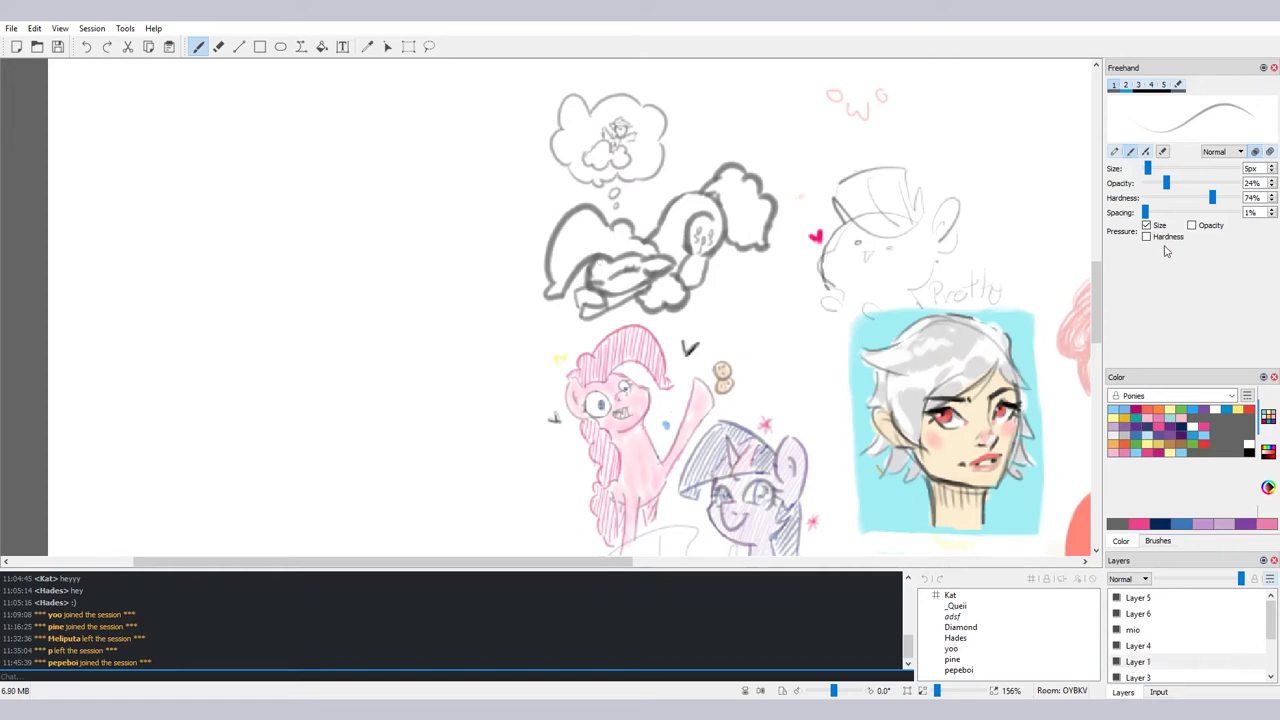
drag(1149, 170, 1153, 170)
mouse_move(578, 240)
mouse_down()
mouse_move(564, 244)
mouse_move(585, 240)
mouse_up()
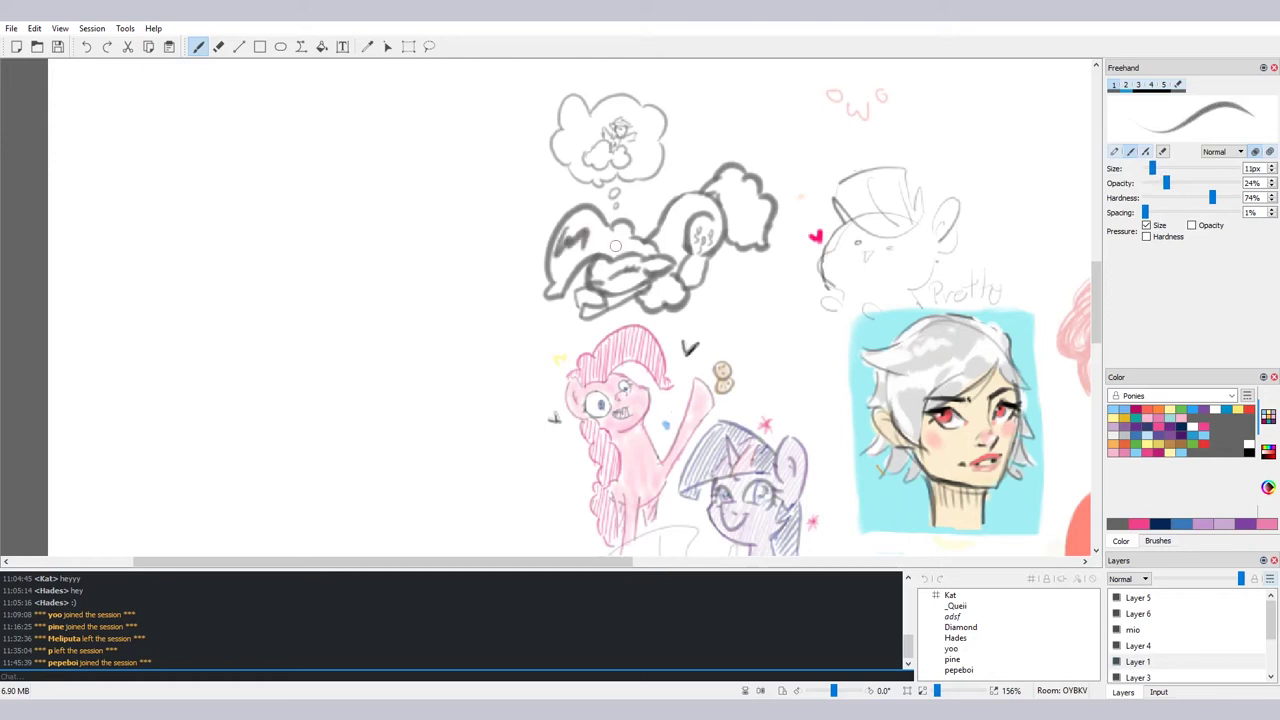
key(ctrl+z)
Try coloring the third pony's mane pink, raising the brush opacity to 85%, and undo the strokes
click(1162, 433)
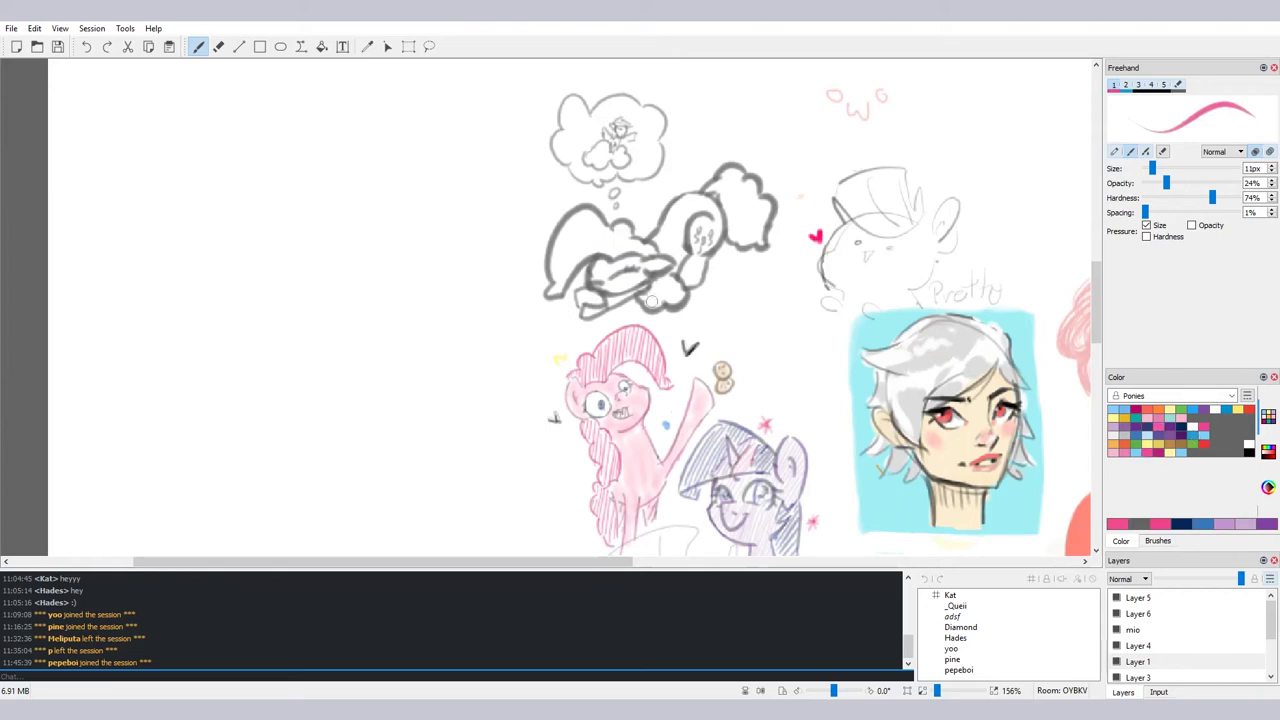
mouse_move(552, 264)
mouse_down()
mouse_move(566, 230)
mouse_move(582, 244)
mouse_up()
key(ctrl+z)
key(ctrl+z)
drag(1166, 183, 1222, 184)
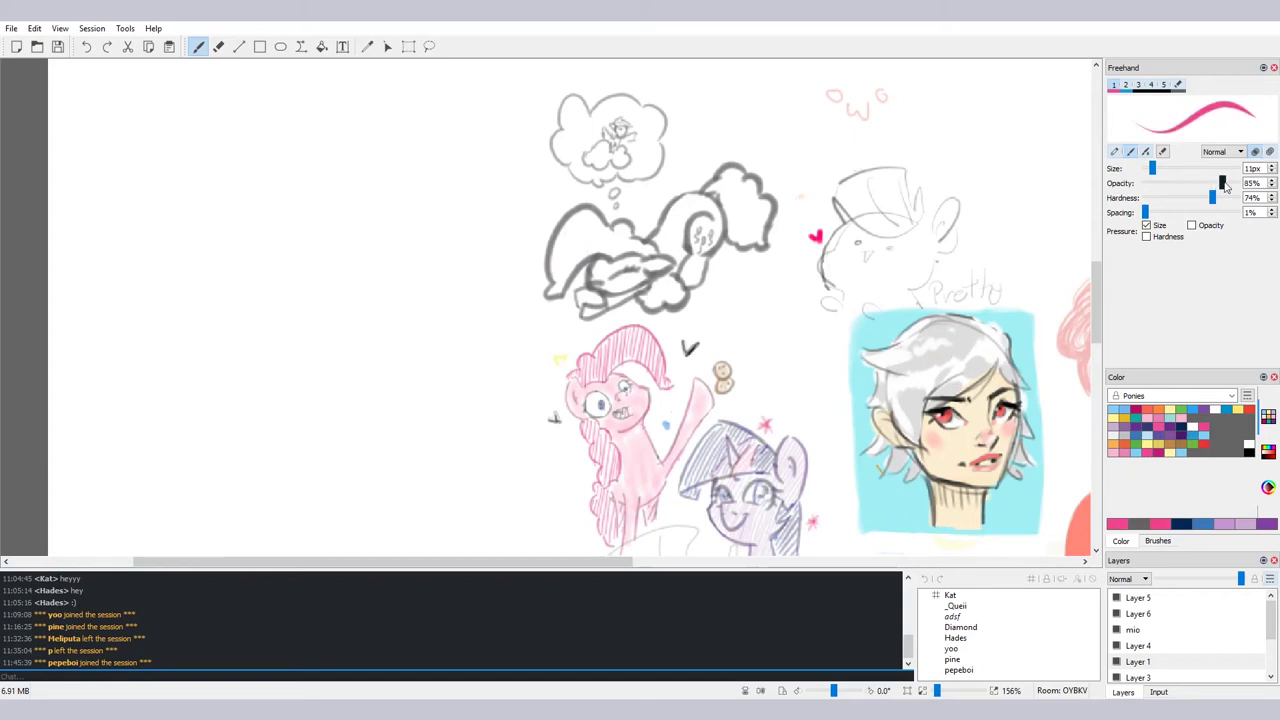
drag(566, 240, 566, 272)
key(ctrl+z)
key(ctrl+z)
drag(569, 222, 554, 249)
key(ctrl+z)
key(ctrl+z)
Try filling the mane in a lighter pink at 33% opacity and 71% hardness, and undo the fill strokes
drag(1212, 197, 1193, 184)
drag(1176, 186, 1174, 184)
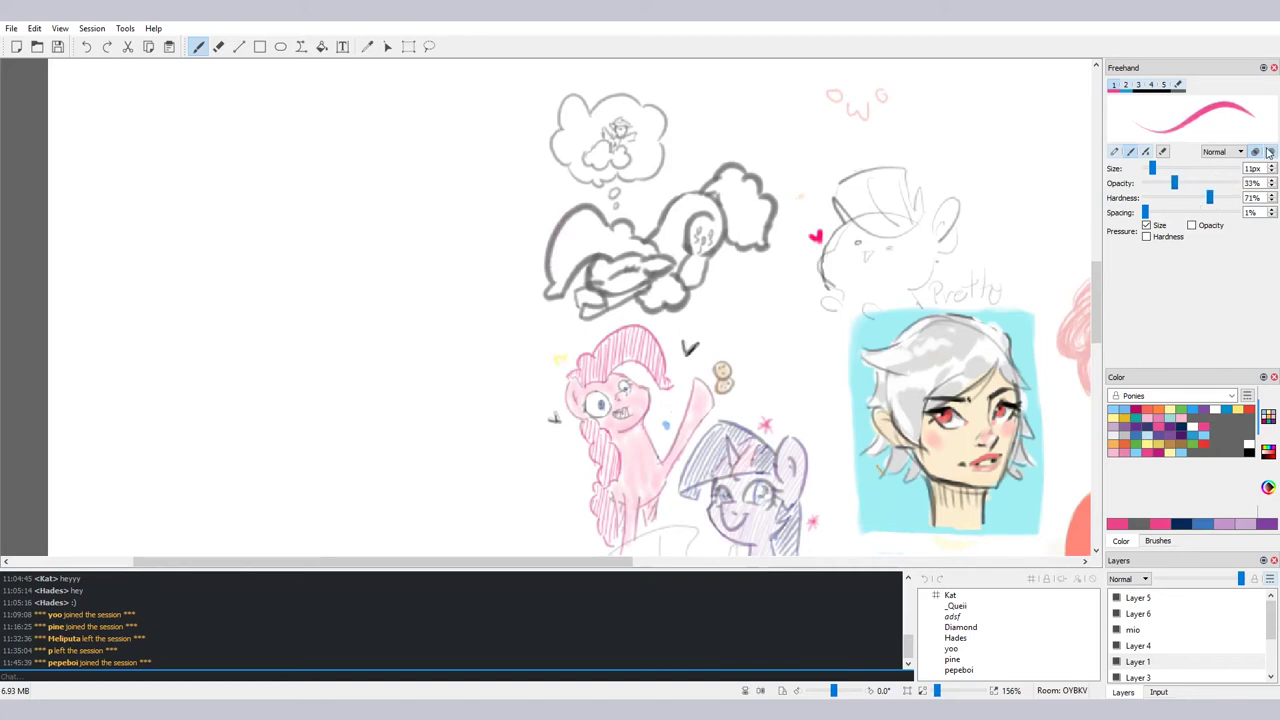
mouse_move(562, 262)
mouse_down()
mouse_move(560, 238)
mouse_move(591, 235)
mouse_move(560, 274)
mouse_move(554, 238)
mouse_move(590, 210)
mouse_move(604, 240)
mouse_move(580, 222)
mouse_move(560, 258)
mouse_move(597, 224)
mouse_move(562, 274)
mouse_move(596, 246)
mouse_move(638, 247)
mouse_up()
key(ctrl+z)
key(ctrl+z)
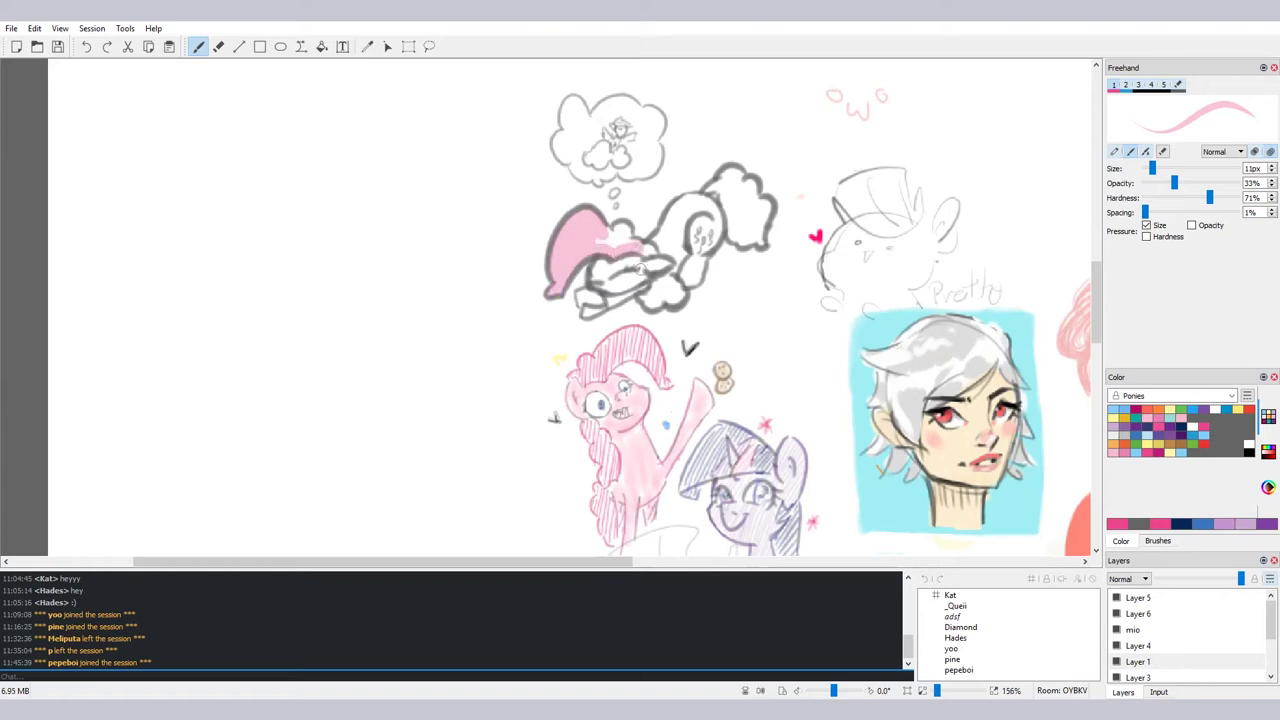
key(ctrl+z)
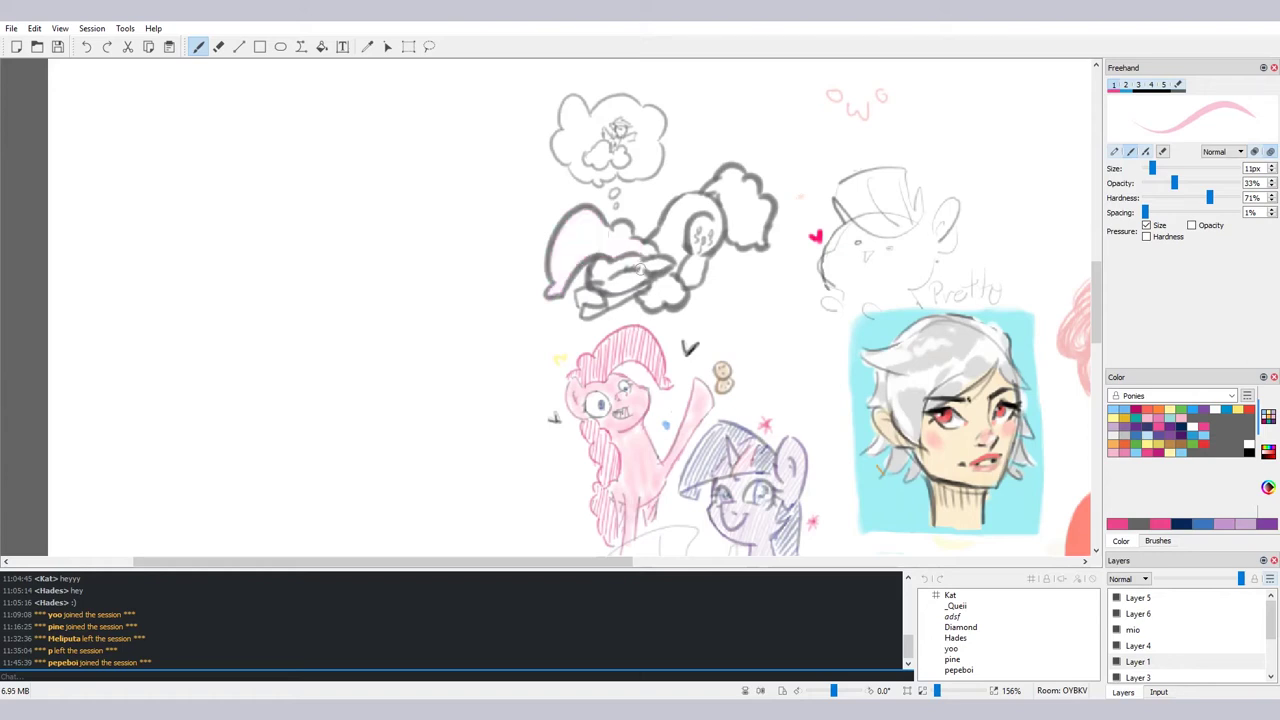
Try a darker magenta swatch on the mane, raising the opacity to 47%, and undo the strokes
click(1161, 456)
drag(574, 238, 563, 267)
key(ctrl+z)
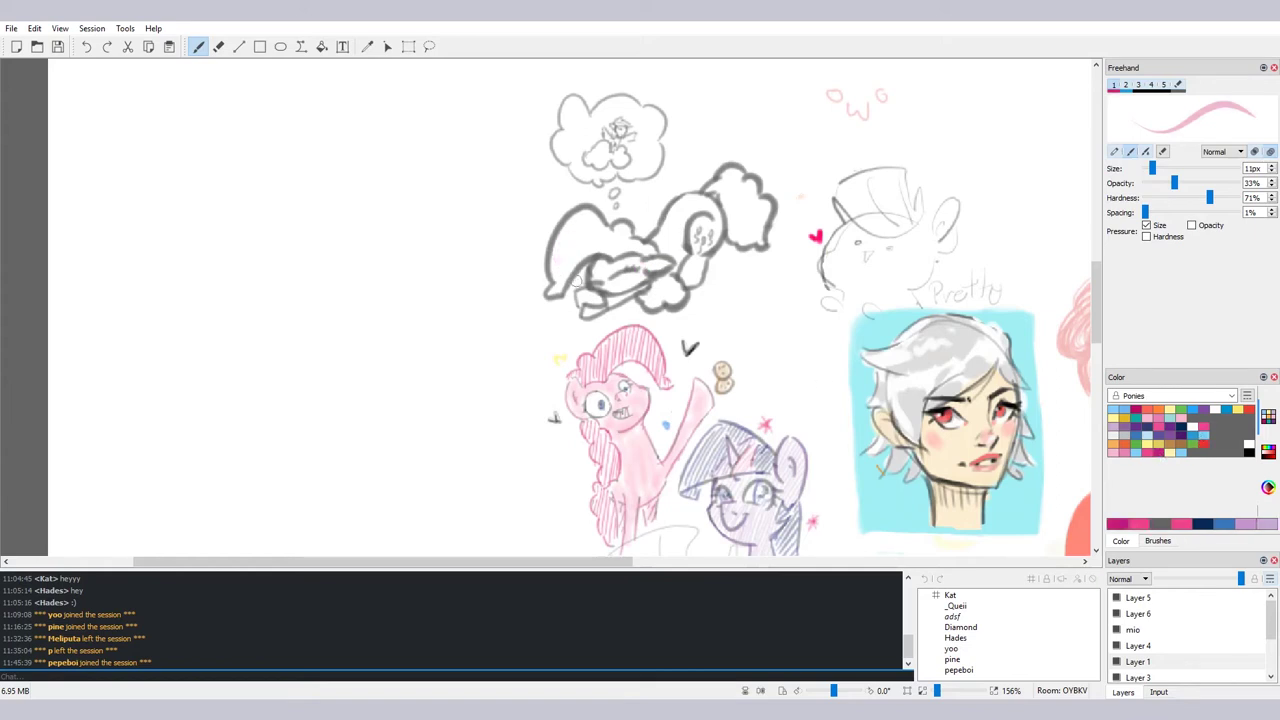
drag(1175, 183, 1190, 185)
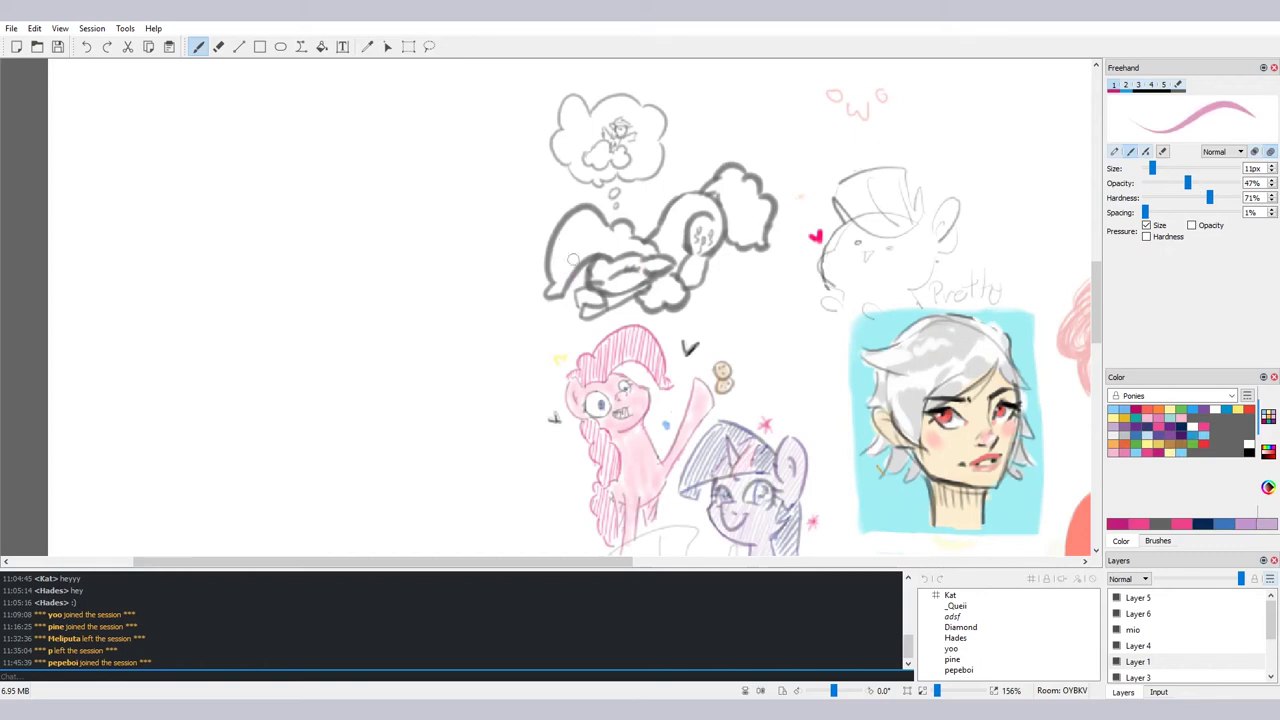
drag(571, 258, 576, 244)
key(ctrl+z)
Try more opaque magenta strokes on the mane at 89% and 80% opacity, and undo them
drag(1187, 183, 1226, 184)
drag(565, 245, 560, 262)
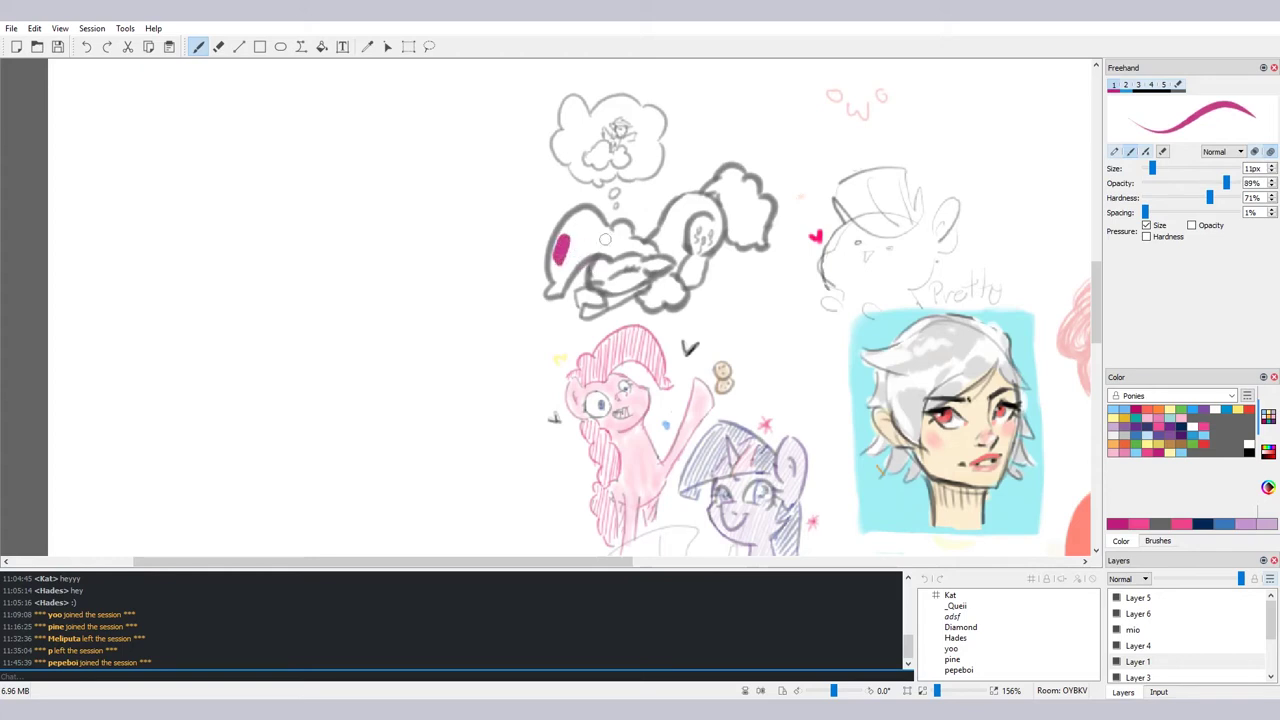
key(ctrl+z)
drag(1224, 190, 1217, 186)
drag(558, 236, 560, 287)
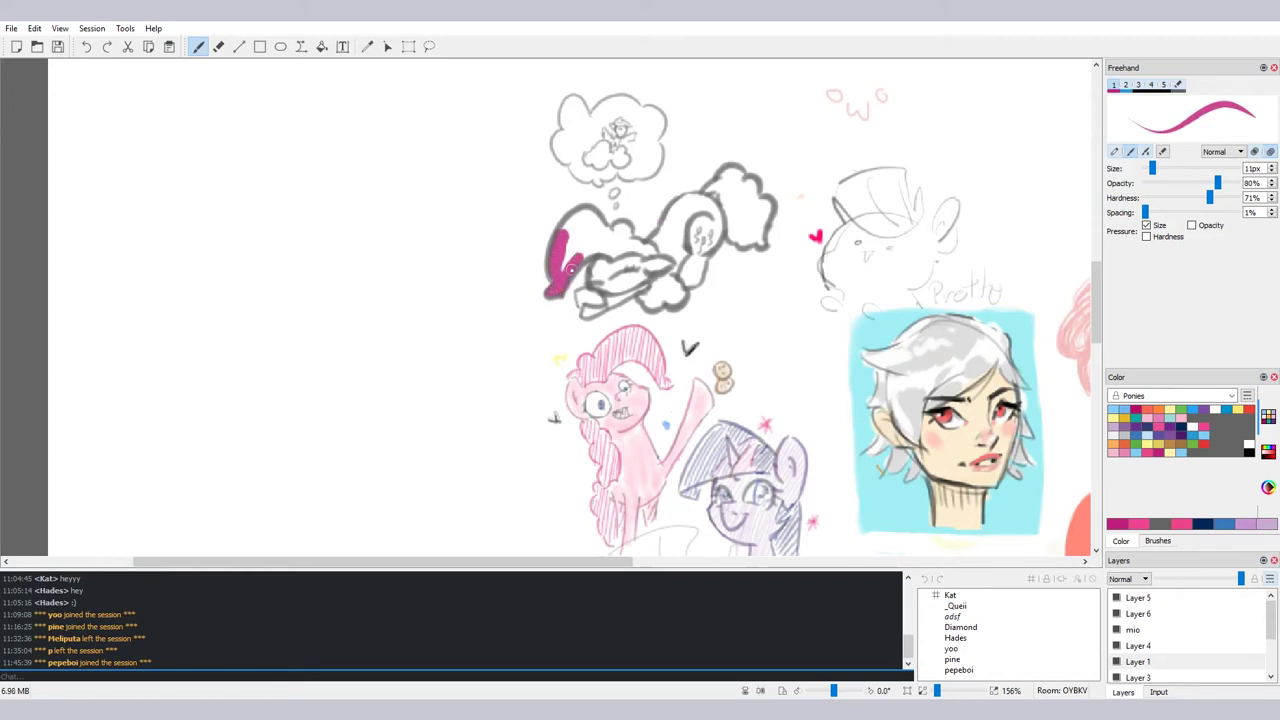
key(ctrl+z)
key(ctrl+z)
key(ctrl+z)
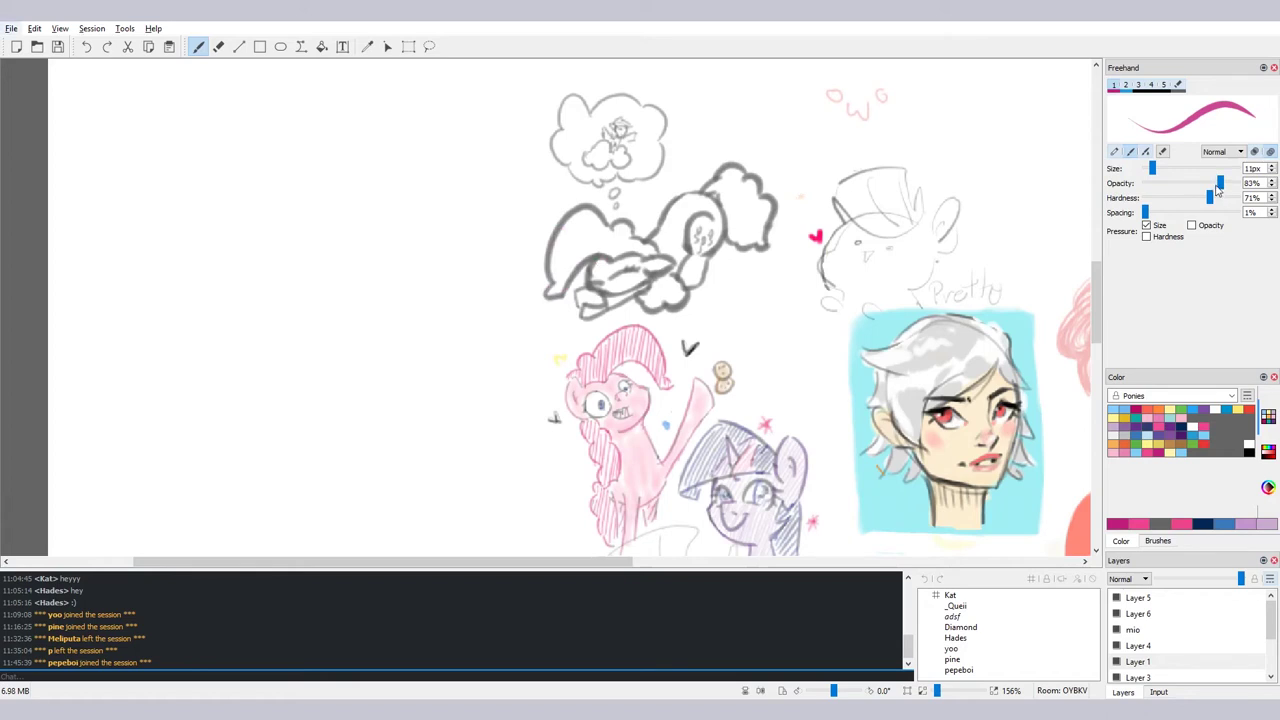
Show the color wheel and test several dark magenta shades on the mane at 49% opacity, undoing the strokes
drag(1217, 183, 1188, 183)
click(1265, 488)
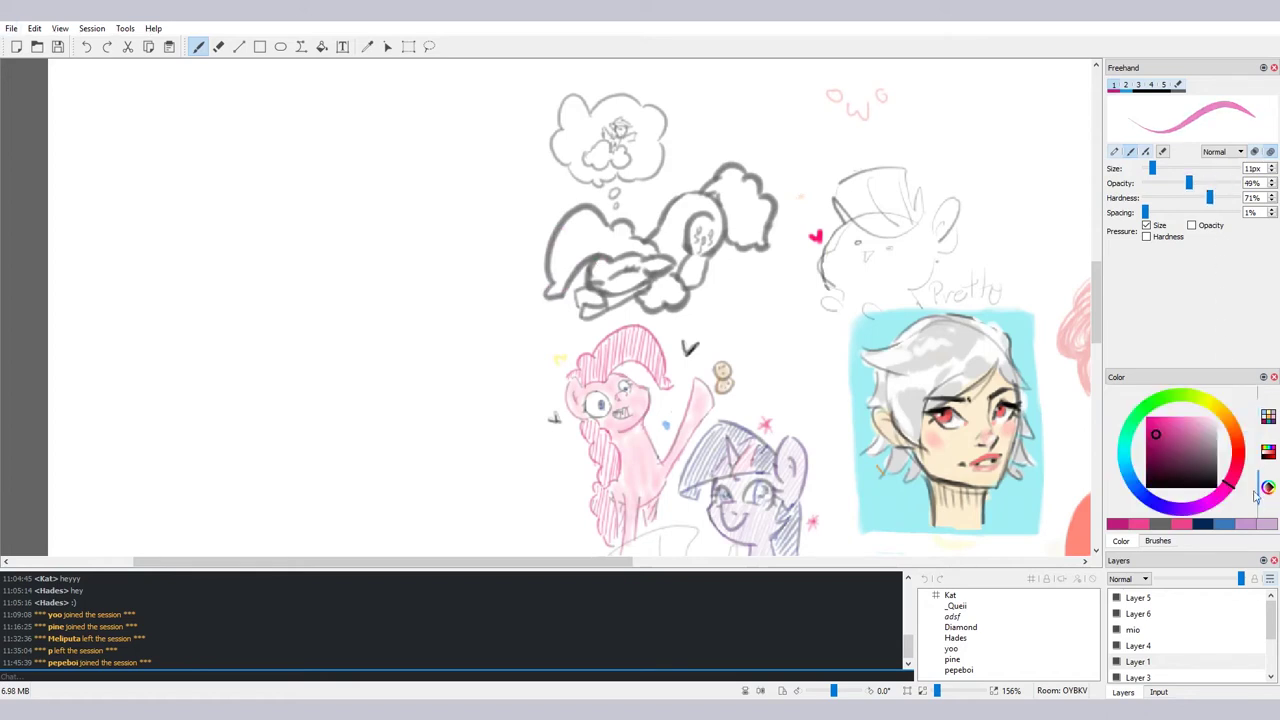
click(1154, 451)
mouse_move(575, 245)
mouse_down()
mouse_move(566, 255)
mouse_move(556, 238)
mouse_move(557, 262)
mouse_up()
key(ctrl+z)
drag(1162, 467, 1157, 474)
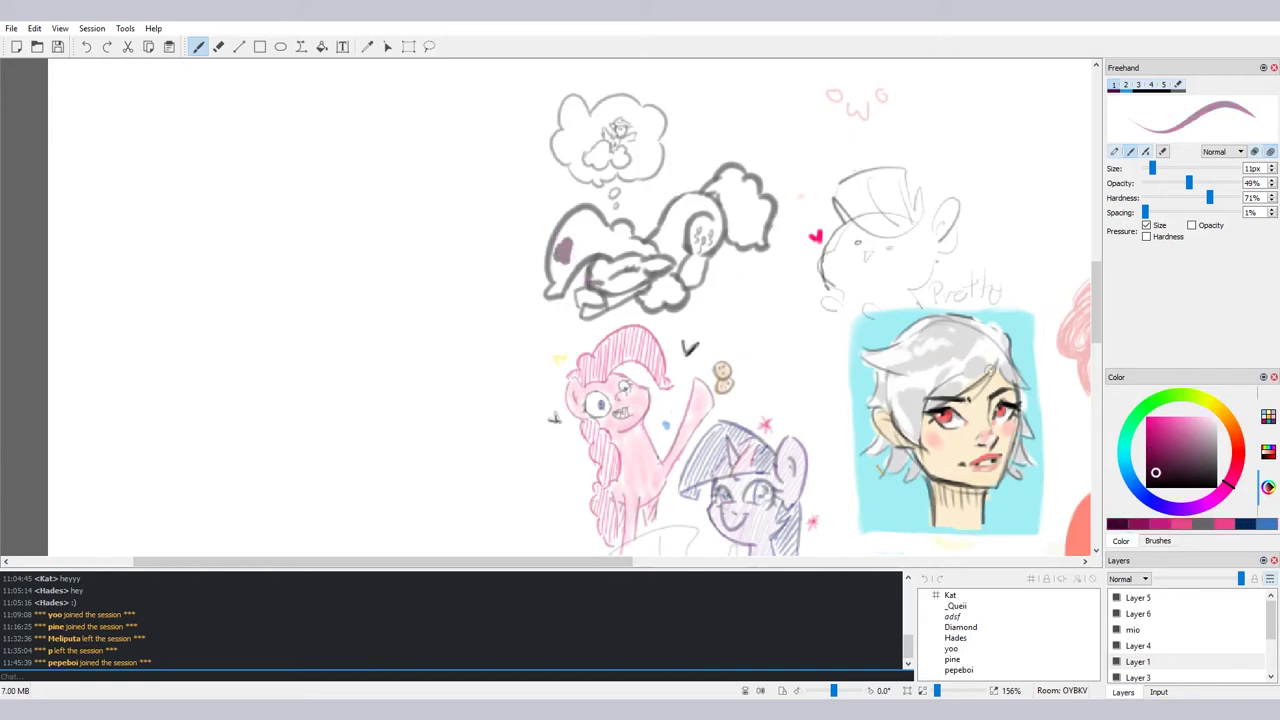
click(1145, 448)
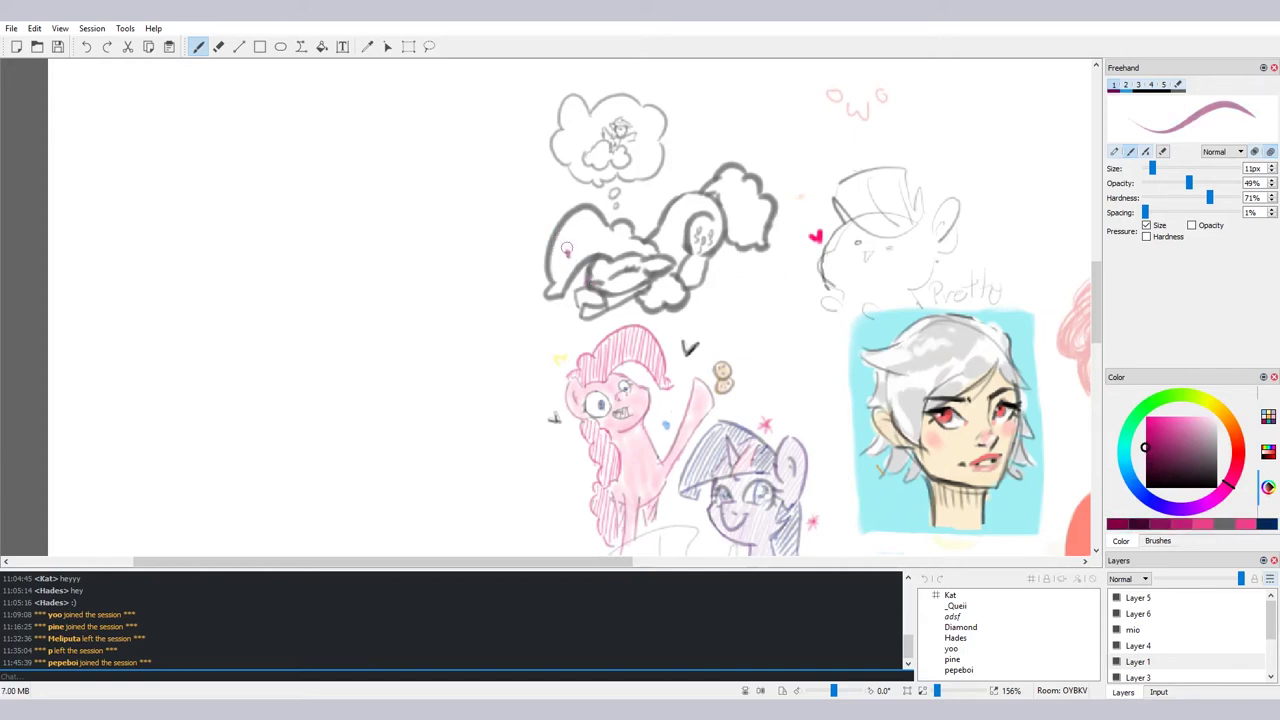
drag(568, 244, 558, 262)
key(ctrl+z)
Restore the brush's earlier stroke mode and set 27% opacity and 57% hardness, undoing the dark magenta test strokes on the mane
drag(1188, 183, 1201, 184)
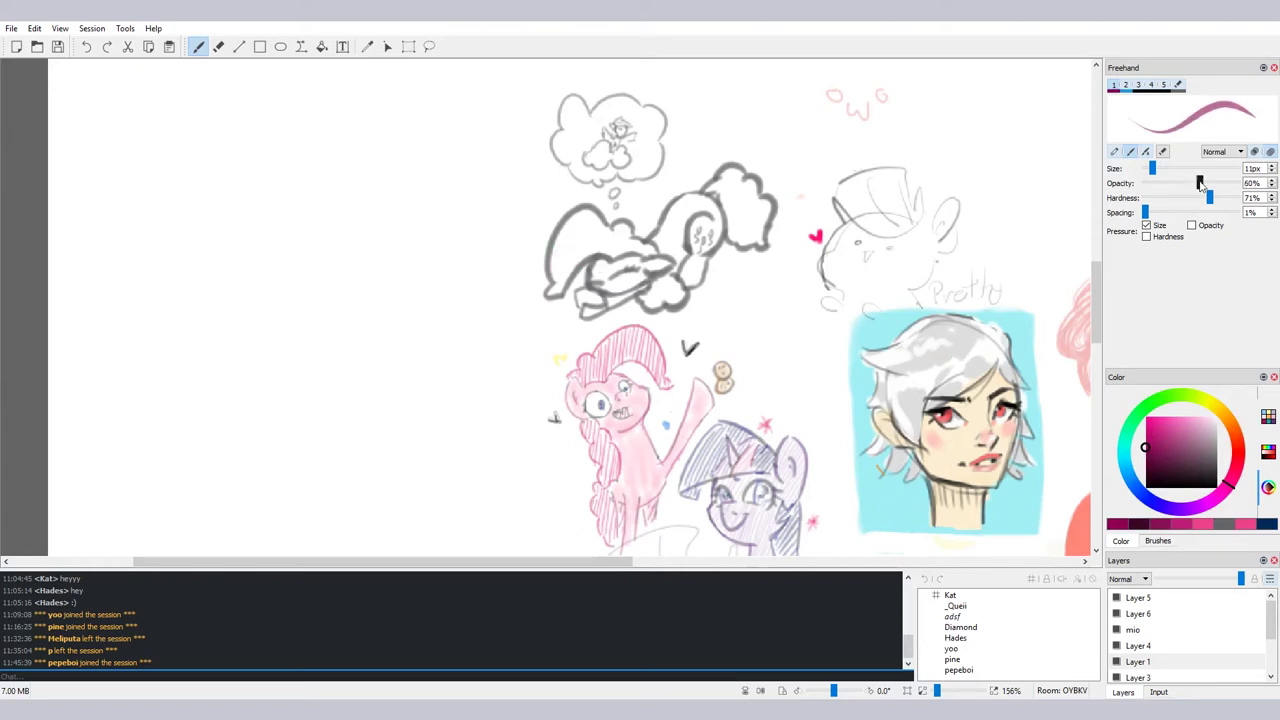
click(1255, 152)
mouse_move(578, 248)
mouse_down()
mouse_move(556, 262)
mouse_move(561, 246)
mouse_move(557, 262)
mouse_up()
key(ctrl+z)
key(ctrl+z)
drag(1199, 183, 1169, 183)
drag(563, 229, 556, 262)
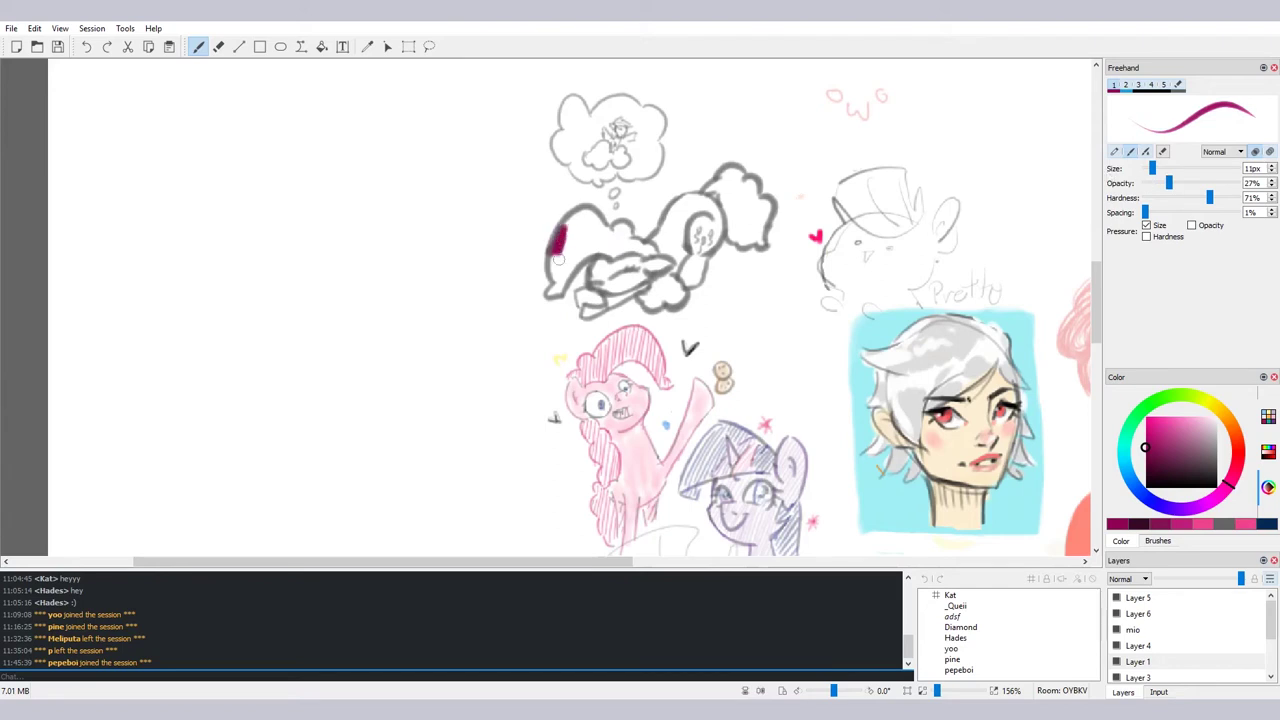
key(ctrl+z)
drag(1212, 200, 1199, 199)
drag(563, 226, 557, 288)
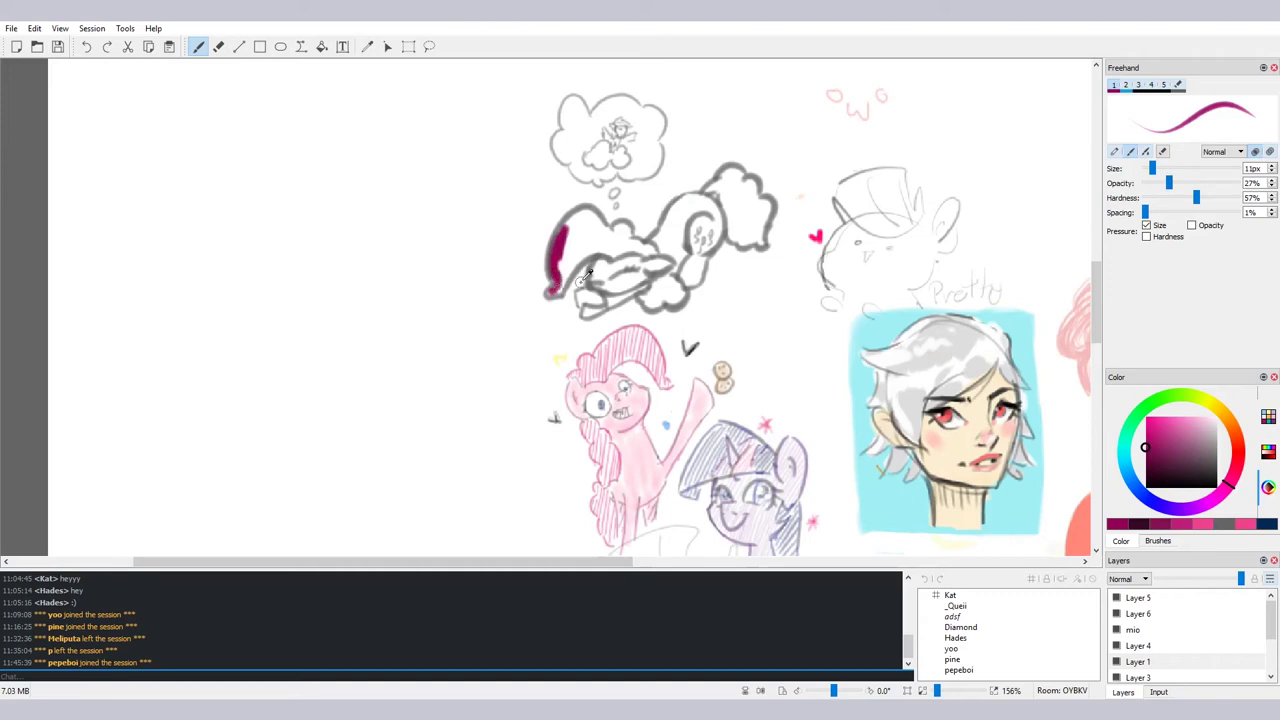
key(ctrl+z)
Pick a brighter magenta on the color wheel and fill the third pony's mane over the head
click(1160, 432)
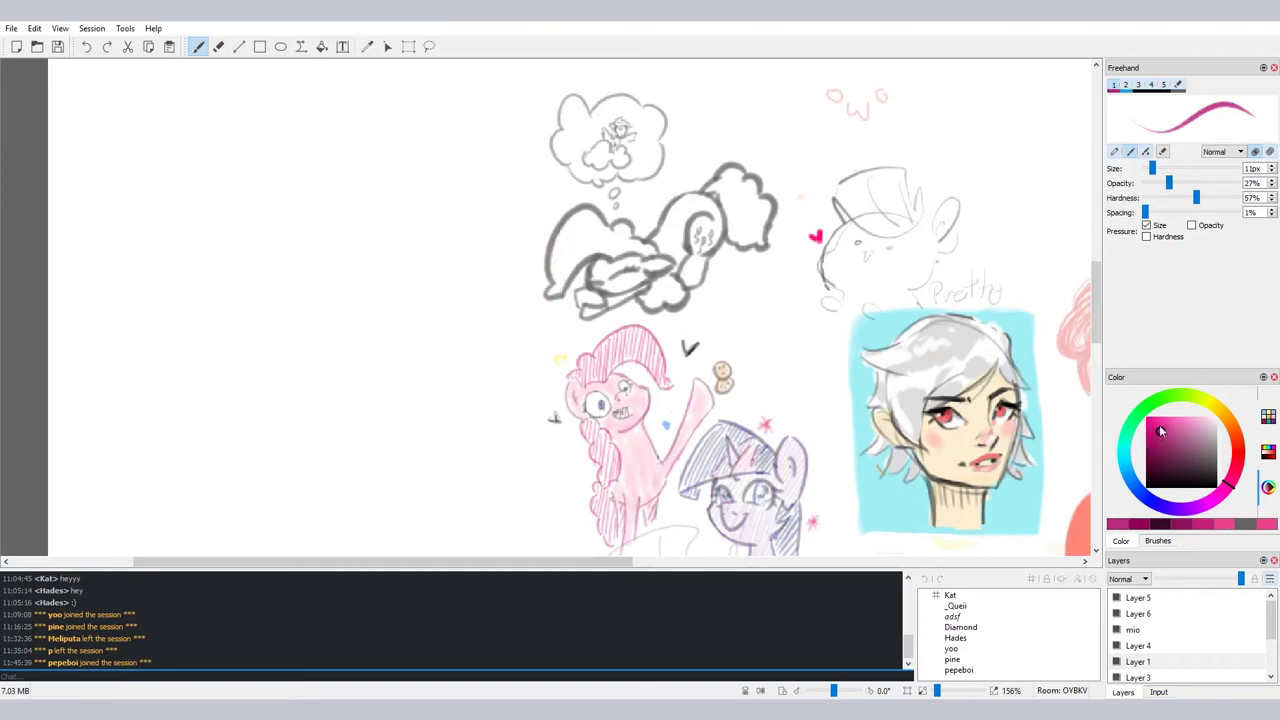
drag(566, 234, 554, 278)
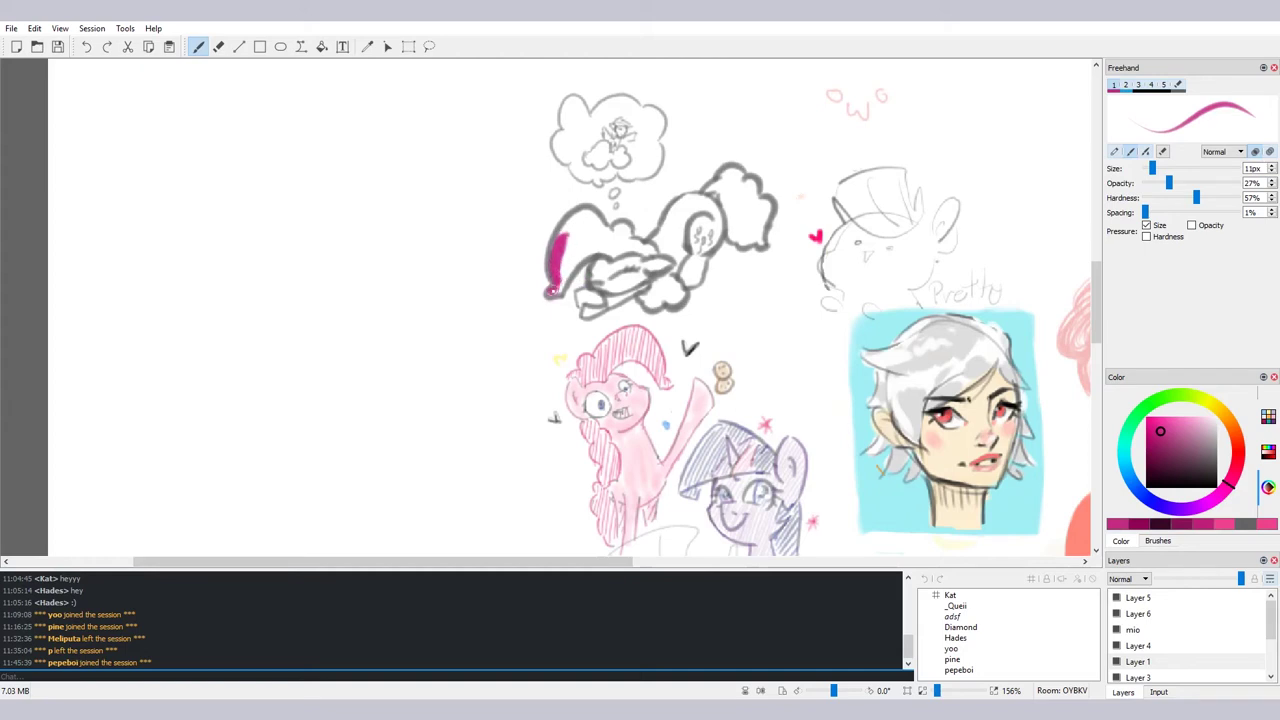
mouse_move(563, 287)
mouse_down()
mouse_move(573, 239)
mouse_move(586, 266)
mouse_move(602, 248)
mouse_move(644, 246)
mouse_up()
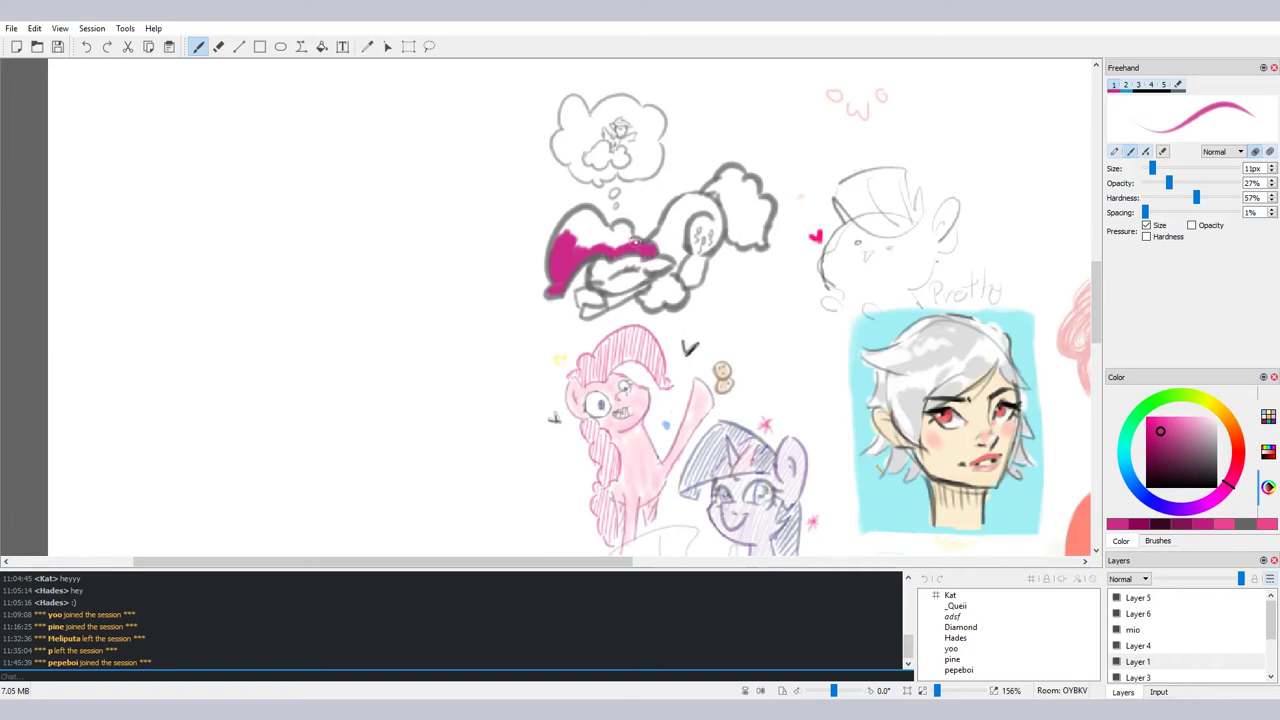
mouse_move(634, 242)
mouse_down()
mouse_move(571, 220)
mouse_move(559, 235)
mouse_move(581, 220)
mouse_move(601, 230)
mouse_move(586, 217)
mouse_move(620, 244)
mouse_move(583, 220)
mouse_move(599, 233)
mouse_up()
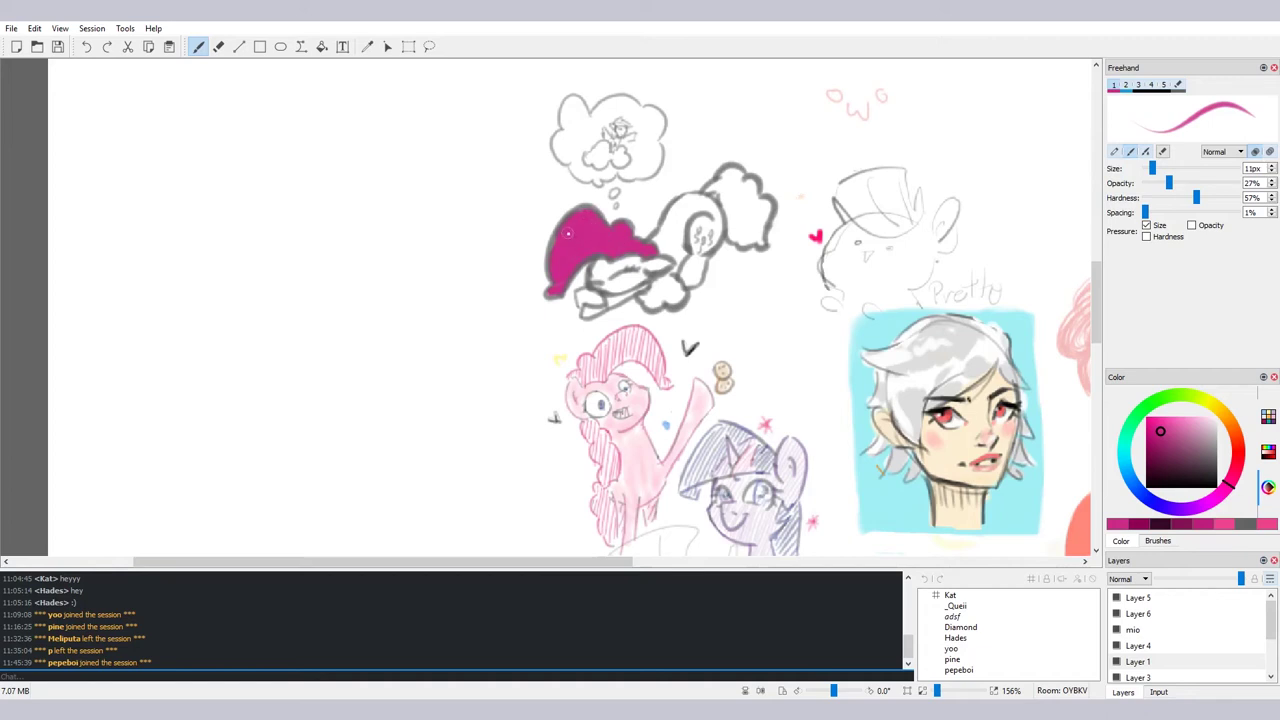
Fill the rest of the lying pony's mane, its lower curl and its tail with the bright magenta
drag(558, 280, 550, 292)
mouse_move(655, 285)
mouse_down()
mouse_move(643, 299)
mouse_move(680, 296)
mouse_move(659, 284)
mouse_move(650, 300)
mouse_up()
mouse_move(711, 189)
mouse_down()
mouse_move(727, 190)
mouse_move(733, 238)
mouse_move(730, 220)
mouse_move(752, 244)
mouse_move(766, 210)
mouse_move(748, 184)
mouse_move(729, 172)
mouse_move(744, 230)
mouse_move(753, 209)
mouse_move(756, 226)
mouse_up()
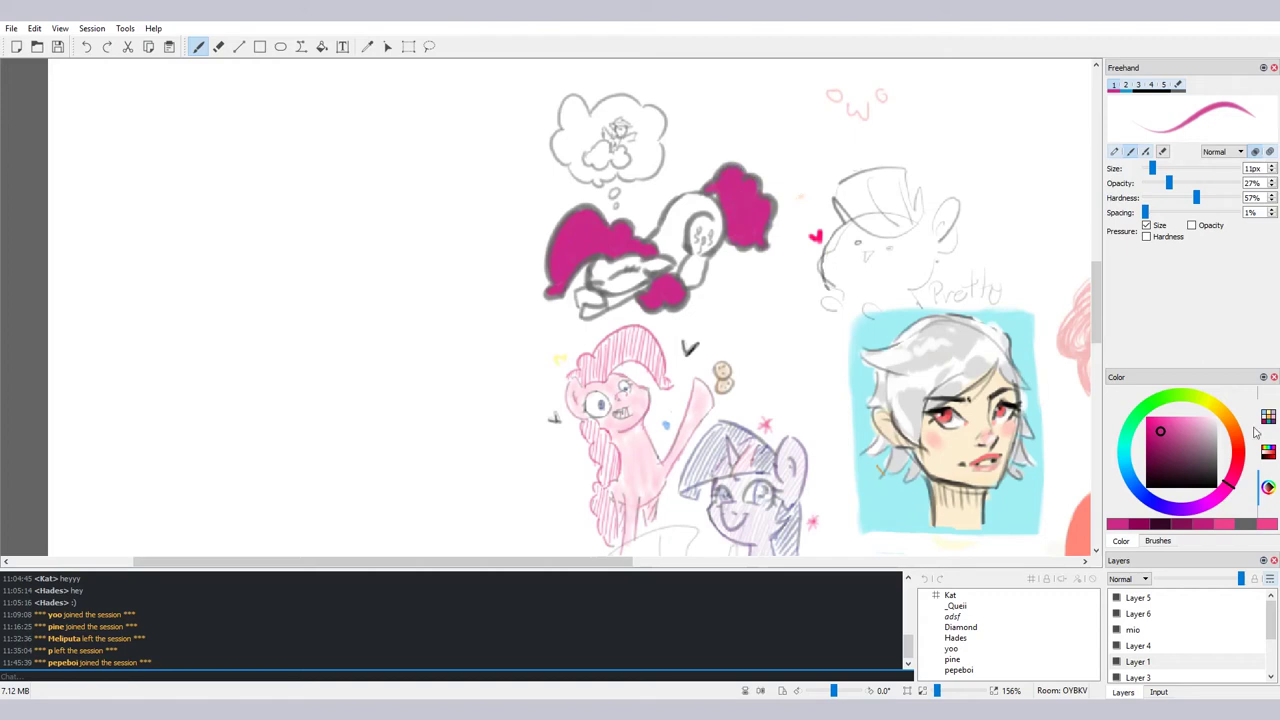
Choose light pink from the Ponies palette and fill the lying pony's face, ear, forelegs, body and hind leg
click(1267, 416)
click(1147, 454)
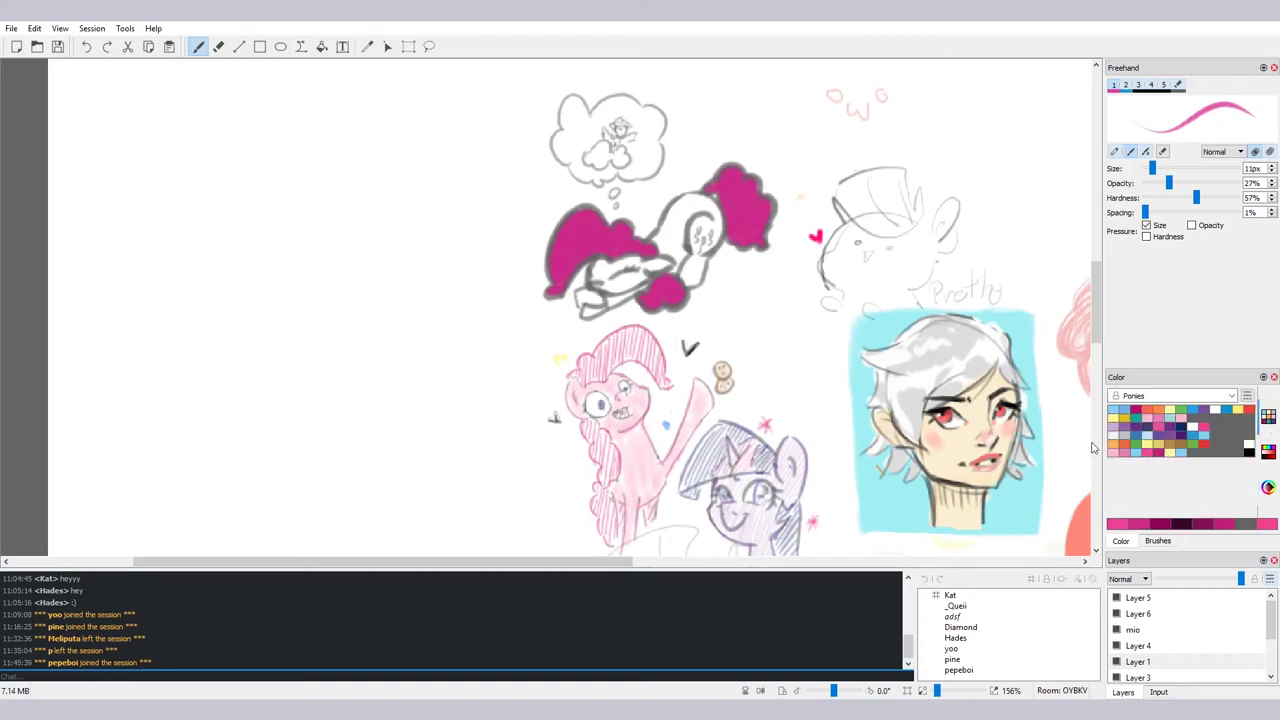
drag(672, 213, 670, 244)
key(ctrl+z)
click(1113, 453)
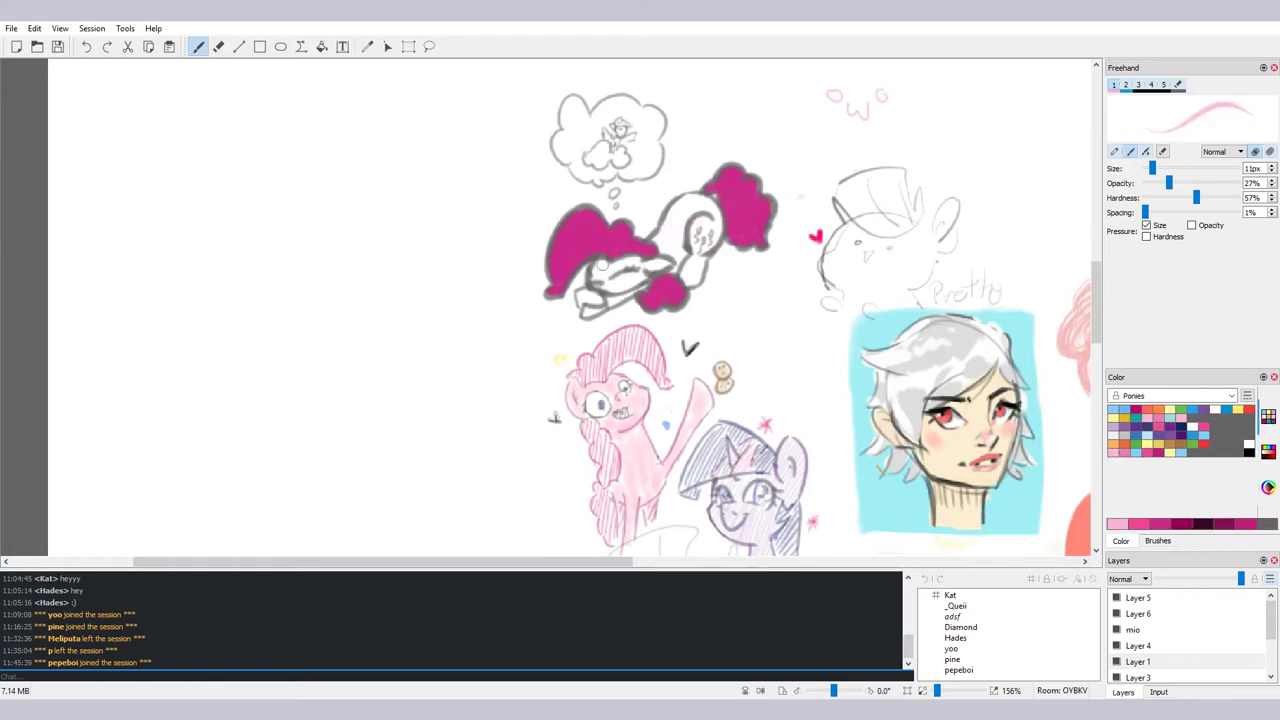
mouse_move(599, 269)
mouse_down()
mouse_move(632, 278)
mouse_move(648, 263)
mouse_up()
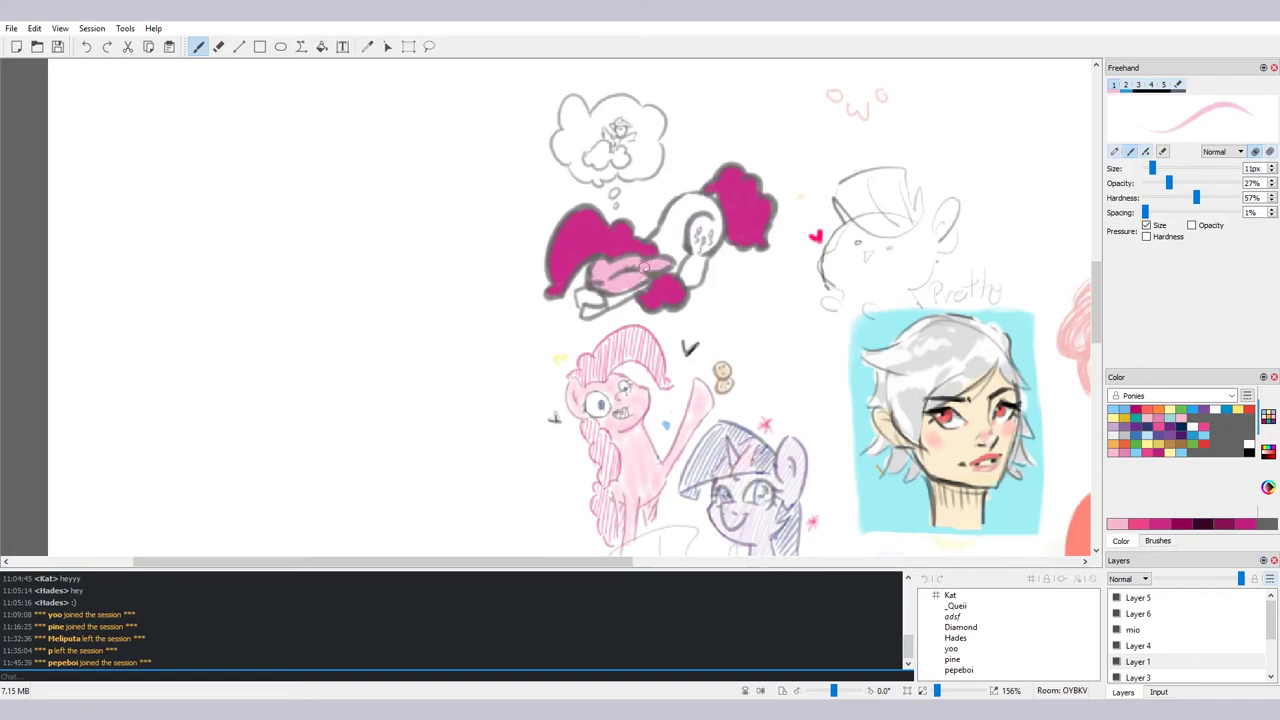
drag(586, 302, 629, 290)
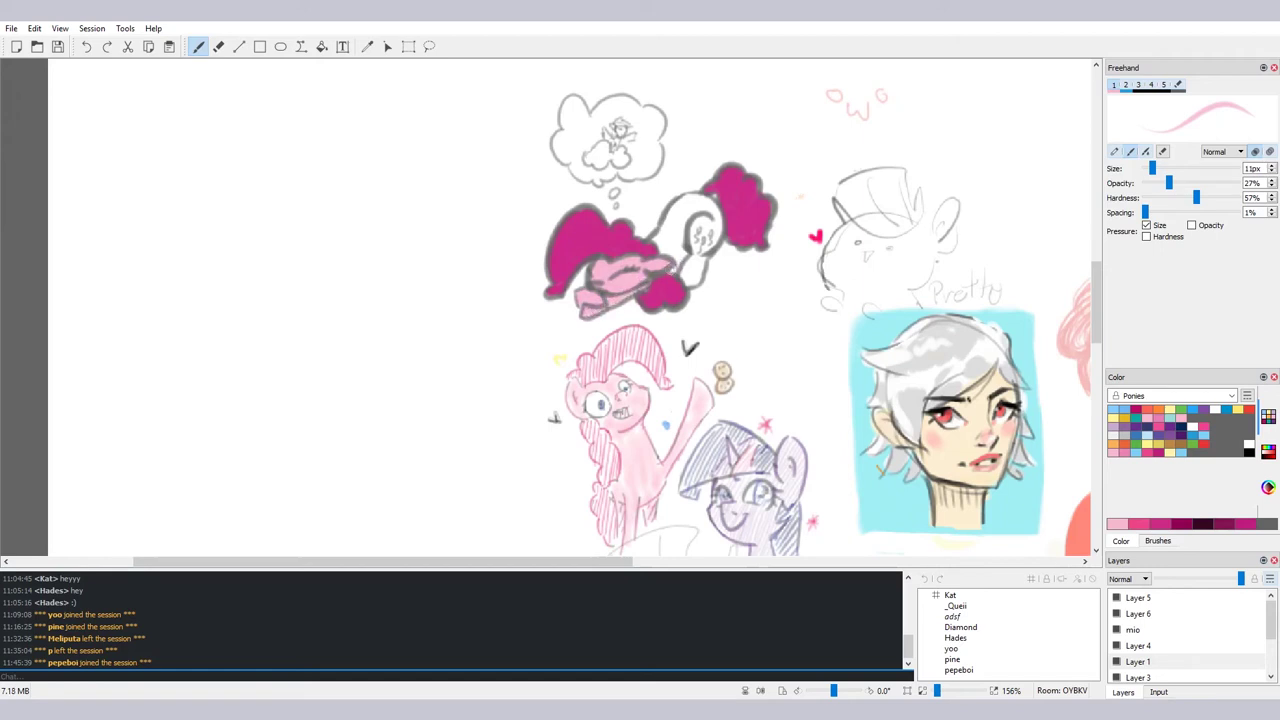
mouse_move(681, 266)
mouse_down()
mouse_move(684, 250)
mouse_move(701, 266)
mouse_move(690, 226)
mouse_move(718, 236)
mouse_move(713, 206)
mouse_move(702, 201)
mouse_move(659, 243)
mouse_move(702, 203)
mouse_up()
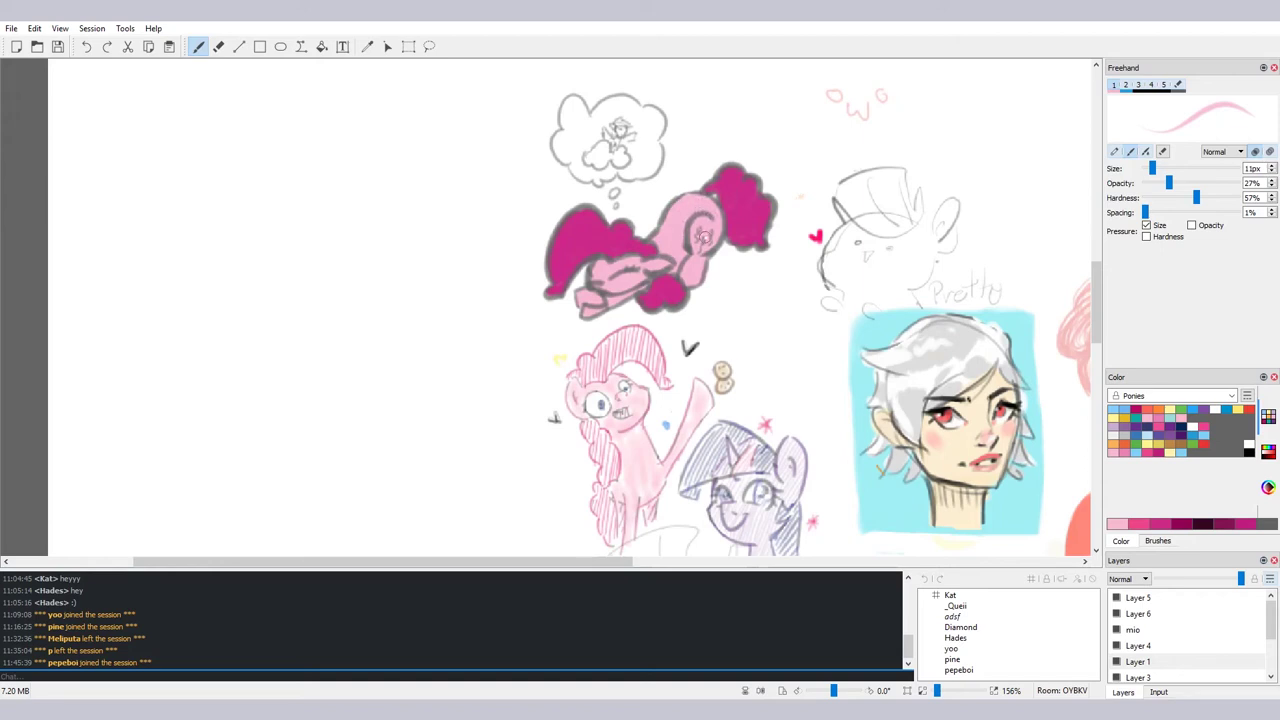
Shade the lying pony's body in a darker pink from the color wheel, using a 29px Recolor brush at 12% opacity and 33% hardness
click(1268, 487)
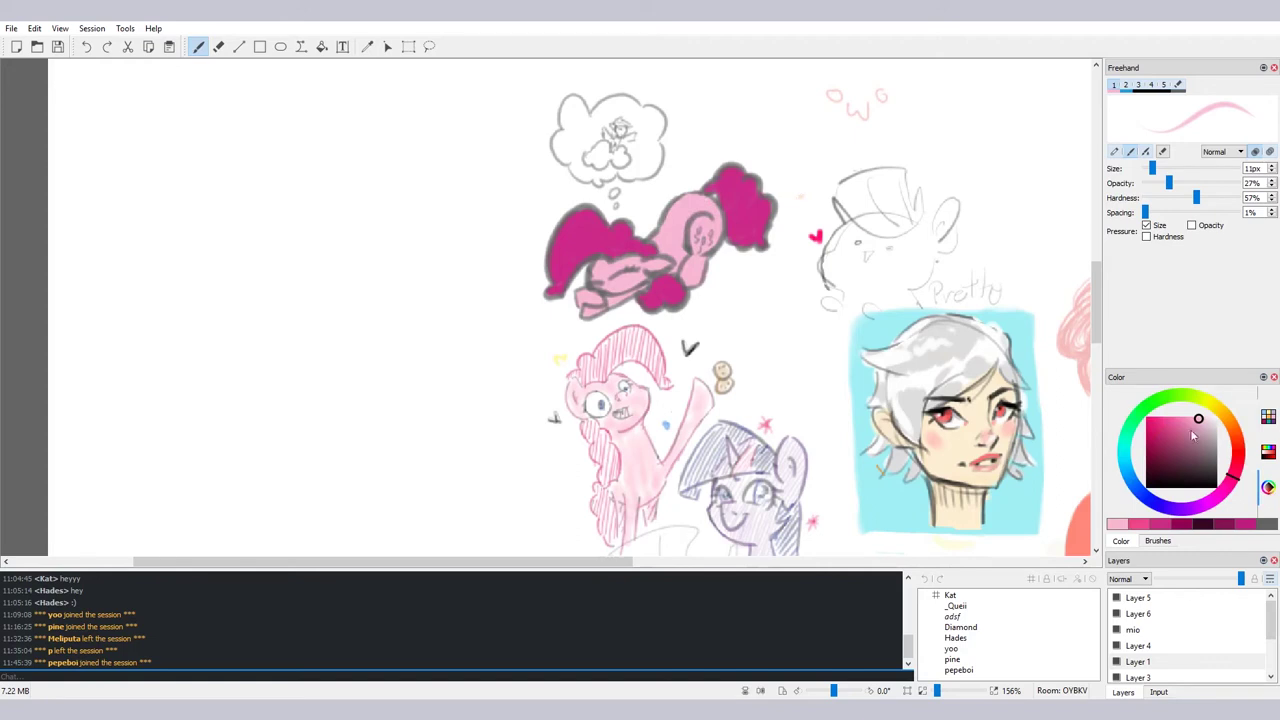
drag(1192, 434, 1188, 428)
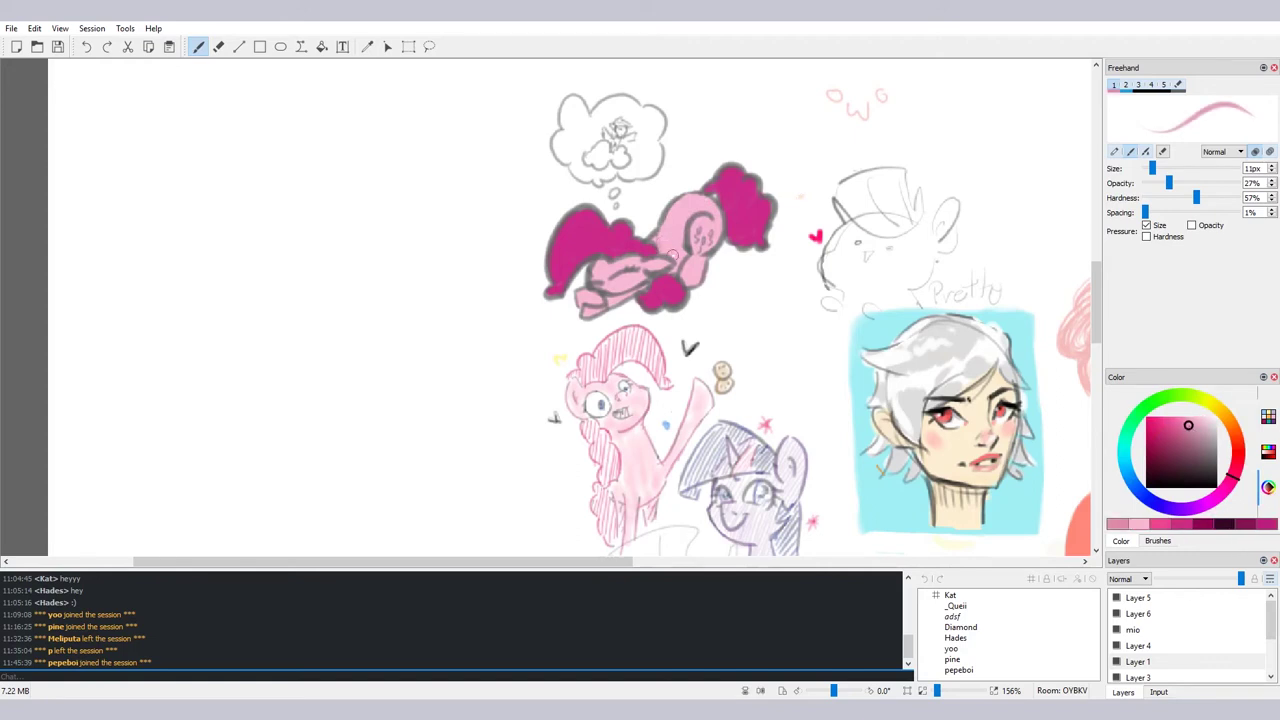
drag(660, 239, 668, 251)
mouse_move(1168, 183)
mouse_down()
mouse_move(1155, 183)
mouse_move(1191, 200)
mouse_move(1128, 196)
mouse_move(1164, 168)
mouse_up()
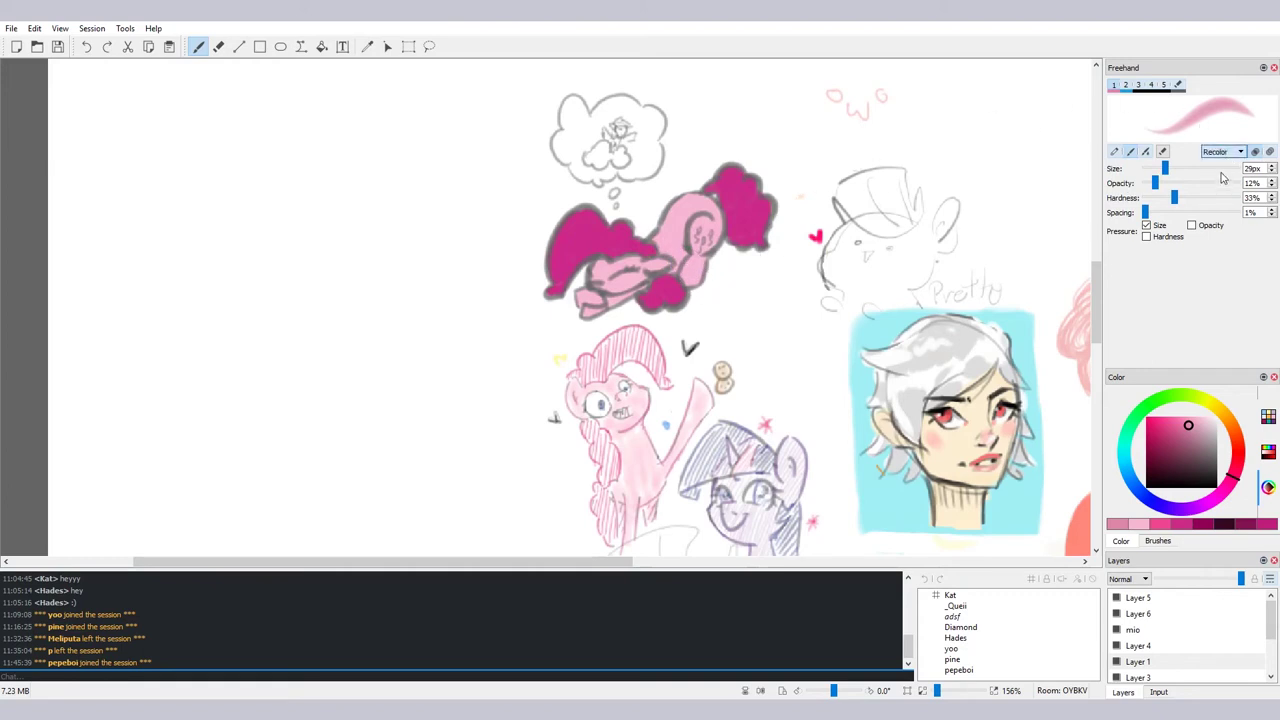
scroll(1221, 152, down, 1)
mouse_move(679, 257)
mouse_down()
mouse_move(664, 242)
mouse_move(666, 254)
mouse_move(666, 220)
mouse_move(699, 240)
mouse_up()
mouse_move(709, 193)
mouse_down()
mouse_move(676, 236)
mouse_move(660, 215)
mouse_move(668, 256)
mouse_move(667, 232)
mouse_move(716, 259)
mouse_move(712, 214)
mouse_move(684, 248)
mouse_move(700, 218)
mouse_move(703, 280)
mouse_move(709, 255)
mouse_move(693, 265)
mouse_move(707, 289)
mouse_move(698, 255)
mouse_up()
drag(705, 258, 703, 278)
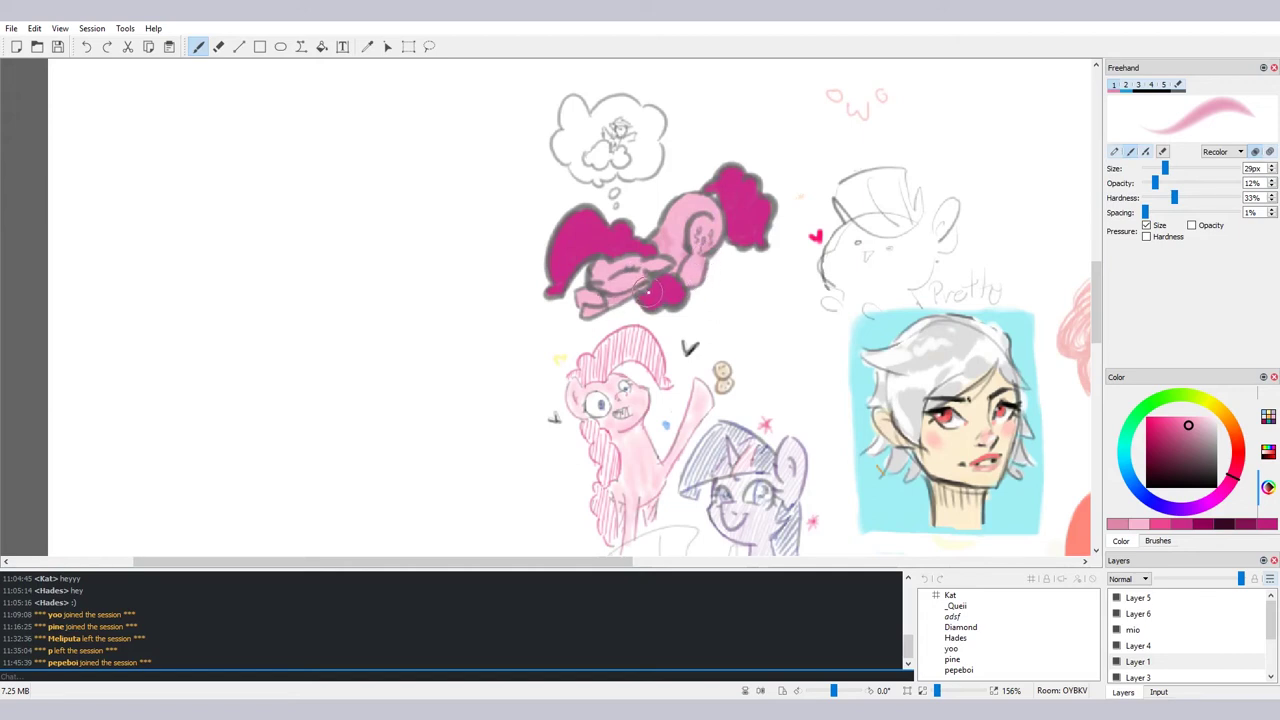
mouse_move(614, 296)
mouse_down()
mouse_move(609, 315)
mouse_move(587, 292)
mouse_move(579, 325)
mouse_move(600, 289)
mouse_move(627, 288)
mouse_move(605, 278)
mouse_move(655, 270)
mouse_move(622, 265)
mouse_move(637, 260)
mouse_move(584, 275)
mouse_move(602, 313)
mouse_move(610, 280)
mouse_move(605, 263)
mouse_move(580, 292)
mouse_move(580, 350)
mouse_move(649, 292)
mouse_move(607, 268)
mouse_move(580, 305)
mouse_move(584, 324)
mouse_move(609, 295)
mouse_move(607, 265)
mouse_move(582, 305)
mouse_move(602, 322)
mouse_move(645, 305)
mouse_move(665, 260)
mouse_move(652, 265)
mouse_move(682, 255)
mouse_move(644, 270)
mouse_move(682, 275)
mouse_move(650, 270)
mouse_move(709, 251)
mouse_up()
Shade the lying pony's mane and tail in a darker magenta, enlarging the brush to 50px
click(1161, 428)
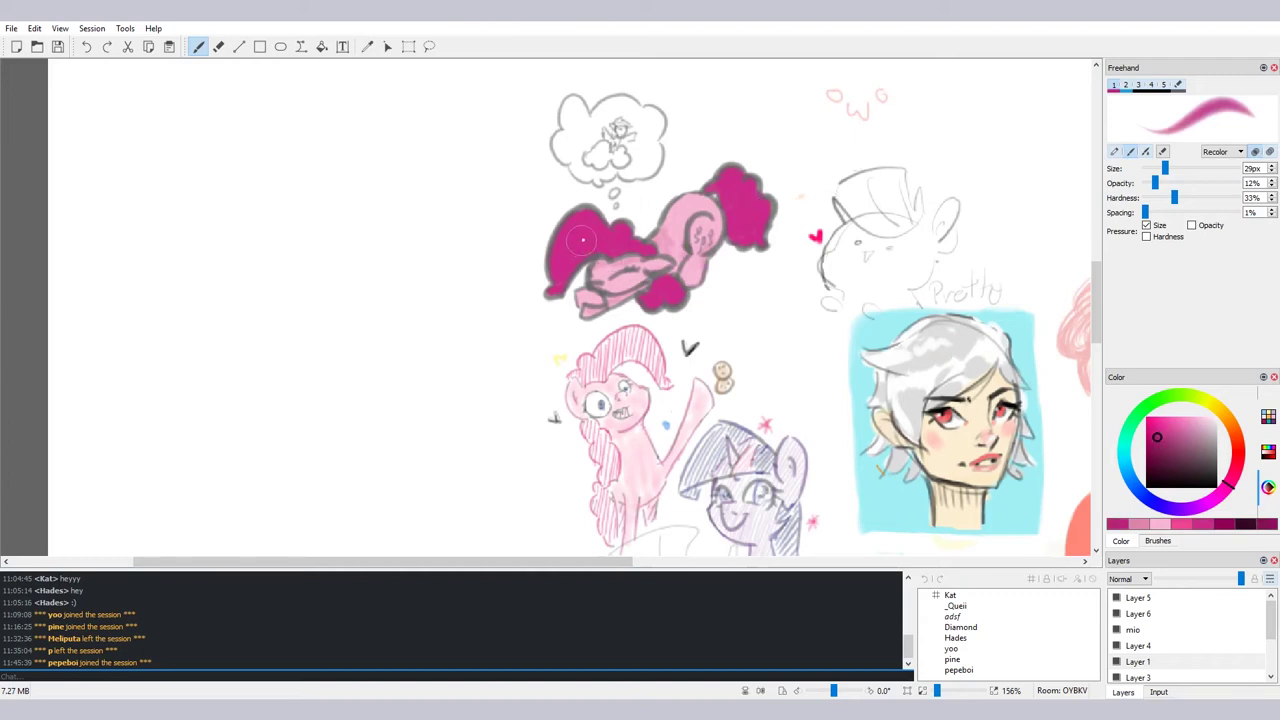
mouse_move(717, 190)
mouse_down()
mouse_move(739, 216)
mouse_move(724, 206)
mouse_move(728, 245)
mouse_move(738, 230)
mouse_move(739, 241)
mouse_move(772, 229)
mouse_move(742, 182)
mouse_move(764, 179)
mouse_move(754, 213)
mouse_move(775, 214)
mouse_move(765, 222)
mouse_move(723, 185)
mouse_move(755, 206)
mouse_move(749, 240)
mouse_move(726, 262)
mouse_up()
mouse_move(580, 258)
mouse_down()
mouse_move(626, 248)
mouse_move(572, 268)
mouse_move(664, 256)
mouse_up()
drag(1164, 168, 1180, 168)
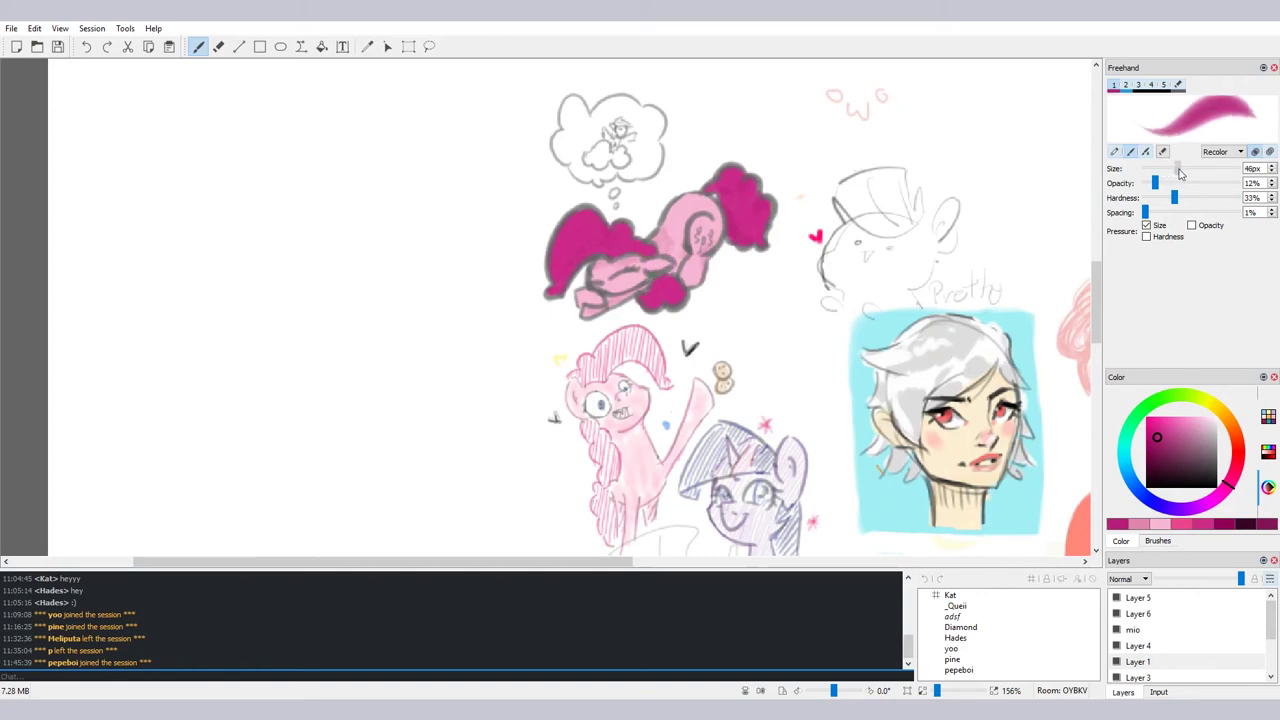
mouse_move(617, 246)
mouse_down()
mouse_move(581, 265)
mouse_move(663, 258)
mouse_move(618, 257)
mouse_move(663, 268)
mouse_move(618, 257)
mouse_move(653, 275)
mouse_move(648, 285)
mouse_move(620, 260)
mouse_up()
Reduce the brush to 11px and touch up the lying pony's face, mane and tail with colors sampled from the drawing
ctrl+click(606, 272)
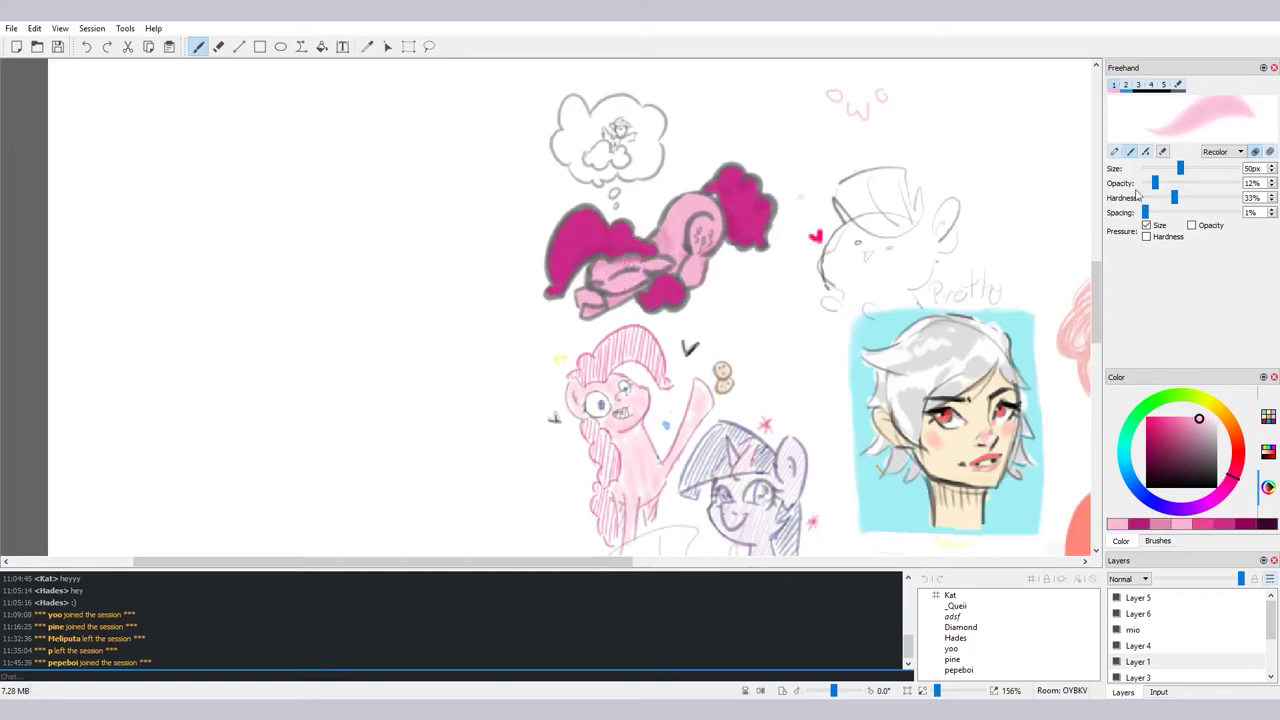
drag(1180, 169, 1150, 172)
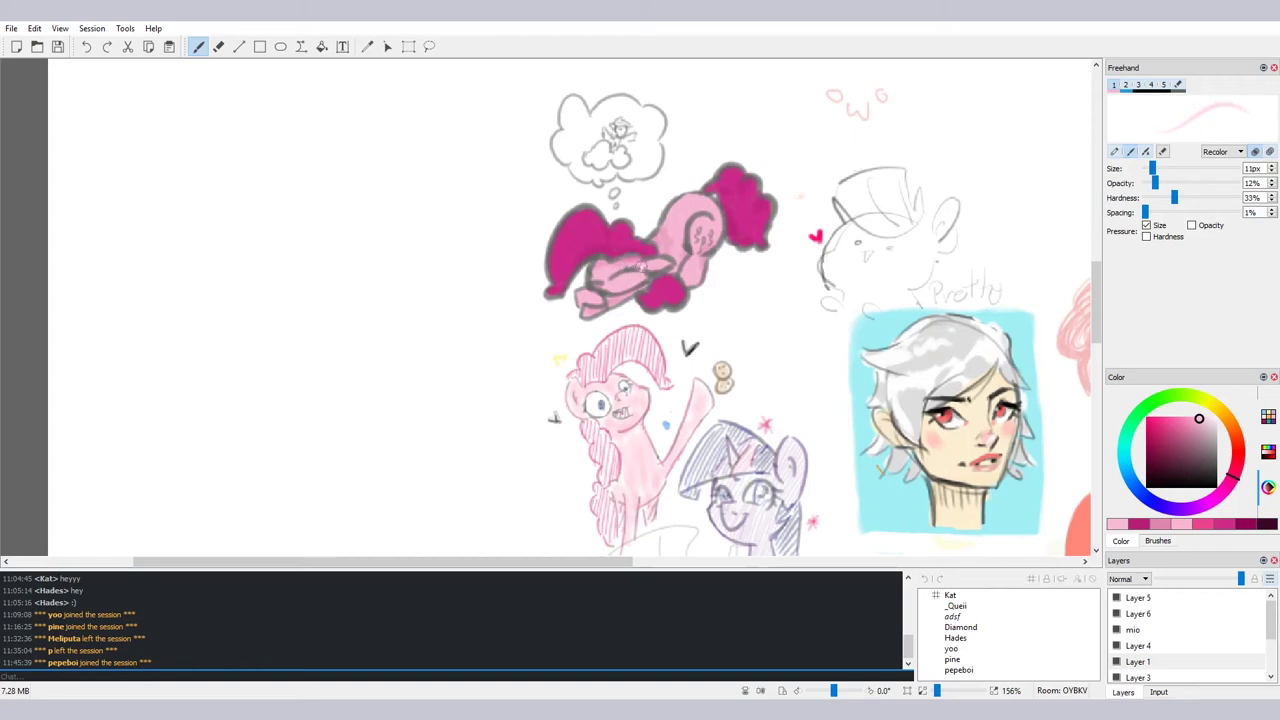
drag(640, 266, 627, 262)
ctrl+click(625, 232)
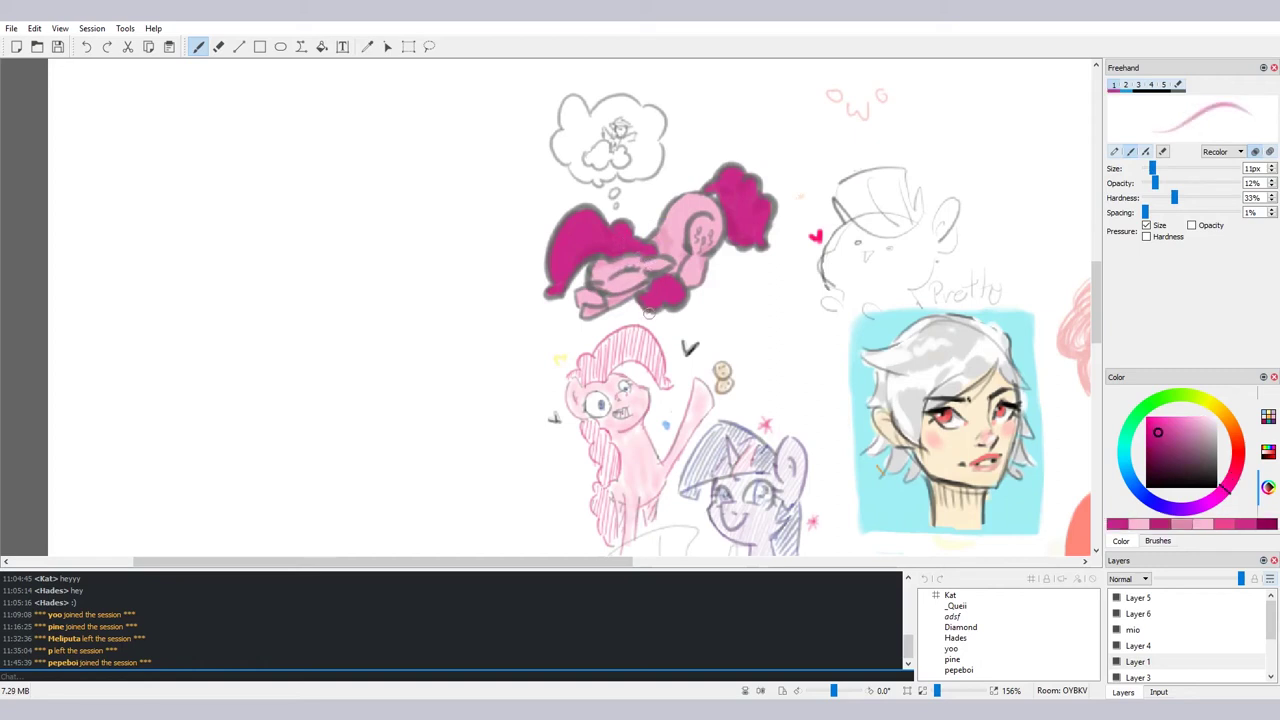
ctrl+click(722, 230)
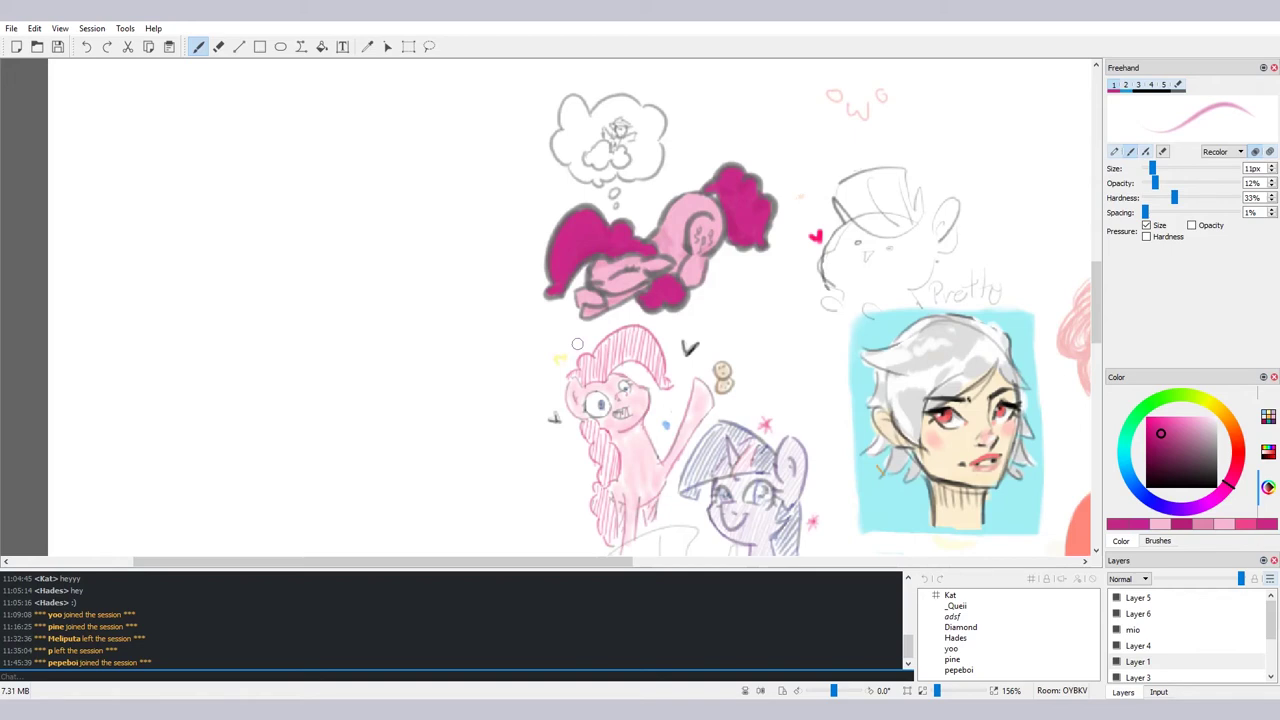
Sample the body's light pink and lighten it on the color wheel for highlights on the lying pony
ctrl+click(689, 202)
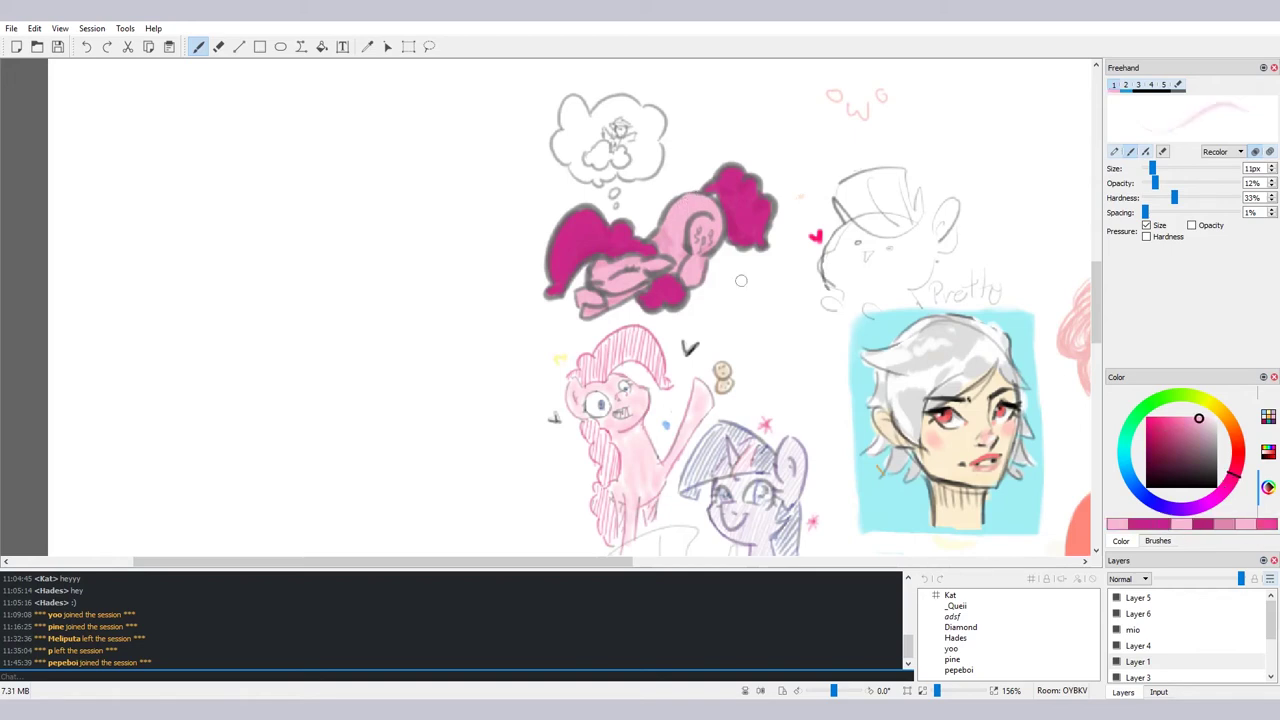
click(1203, 417)
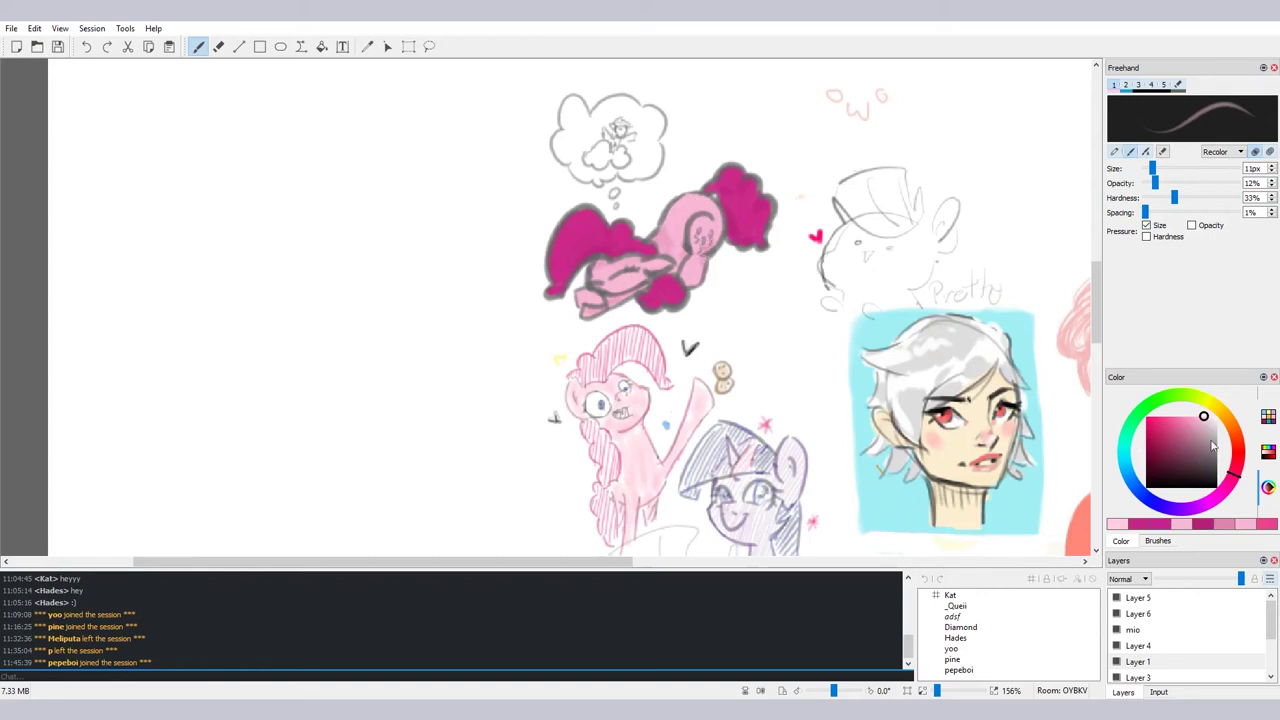
click(1211, 408)
Color the balloon mark on the pony's flank with pale yellow and blue from the Ponies palette, using a 4px brush at 75% opacity and 41% hardness
click(1268, 416)
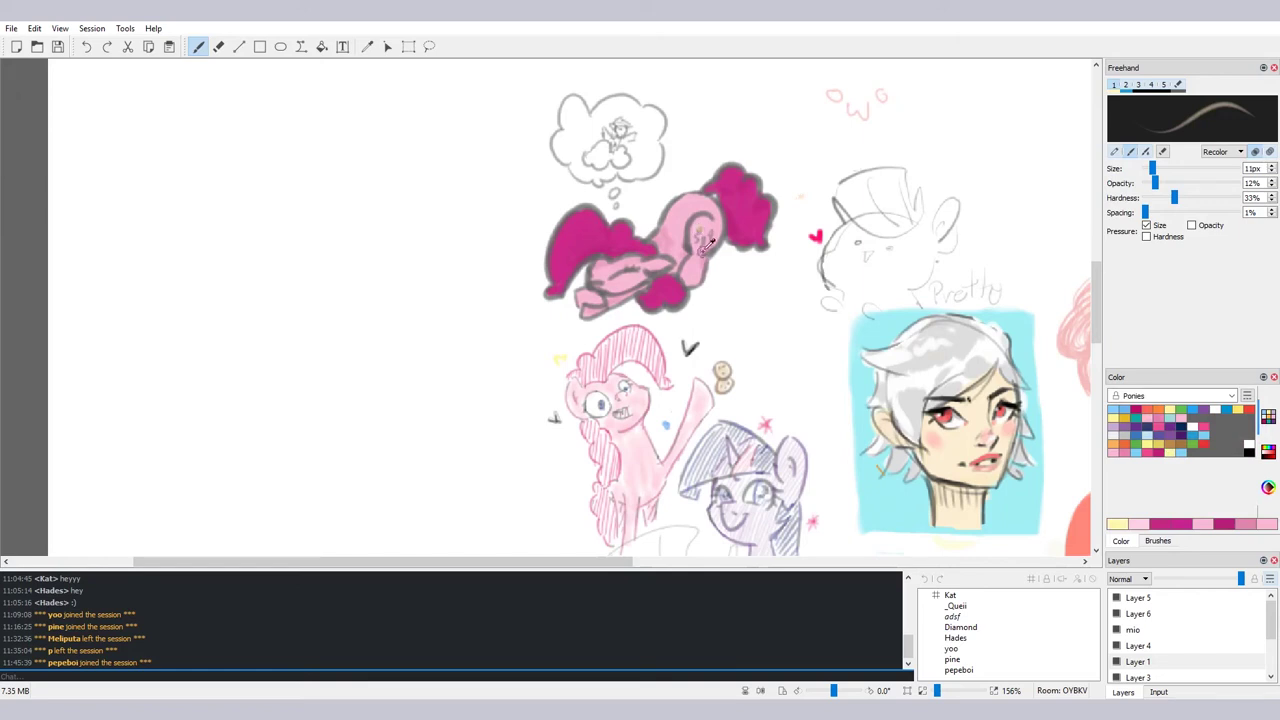
drag(1152, 168, 1229, 197)
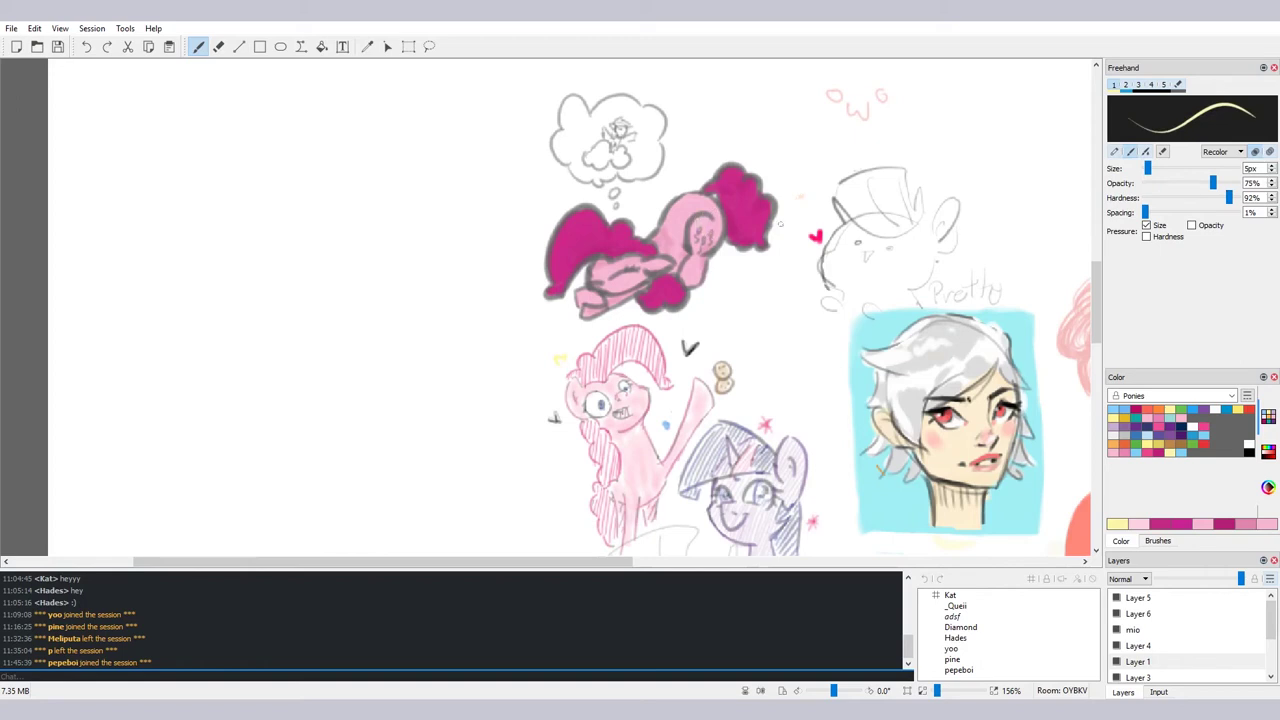
drag(1148, 169, 1146, 172)
drag(1229, 197, 1181, 197)
click(1185, 454)
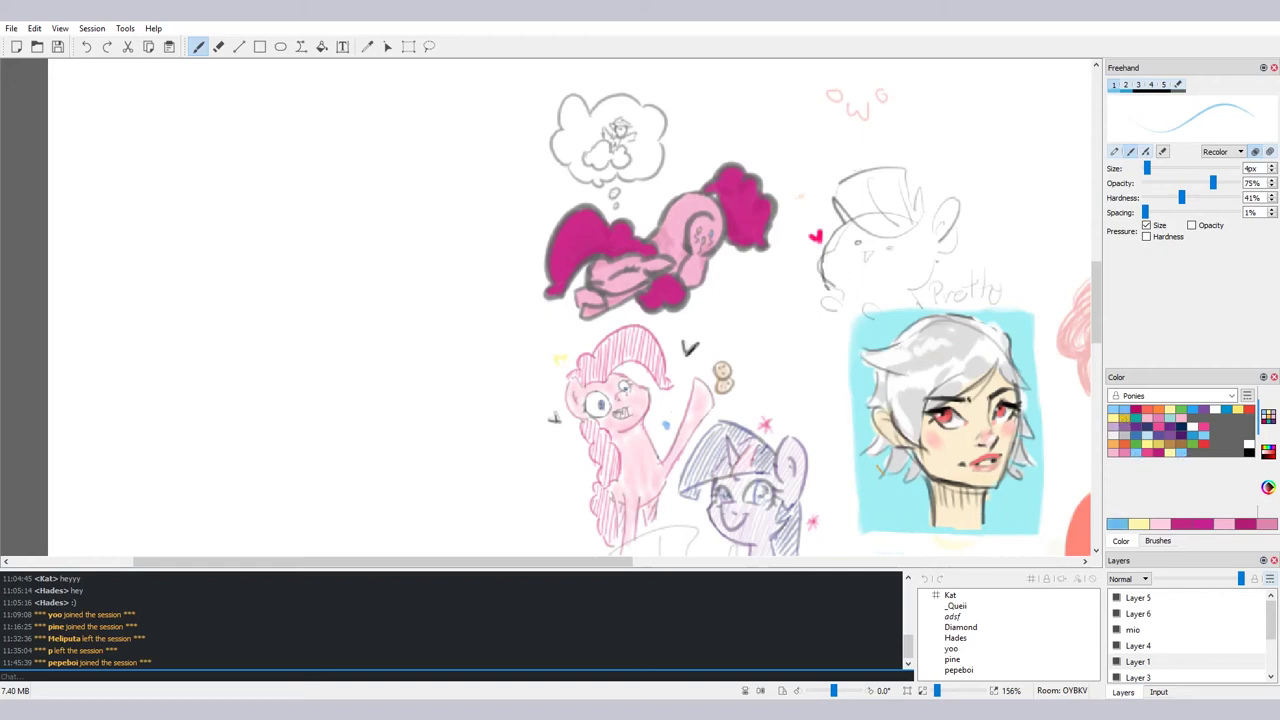
Switch the brush to Normal mode and fill the thought bubble and its small circles with blues, using 13px for the bubble
click(1226, 153)
click(1219, 164)
click(1178, 456)
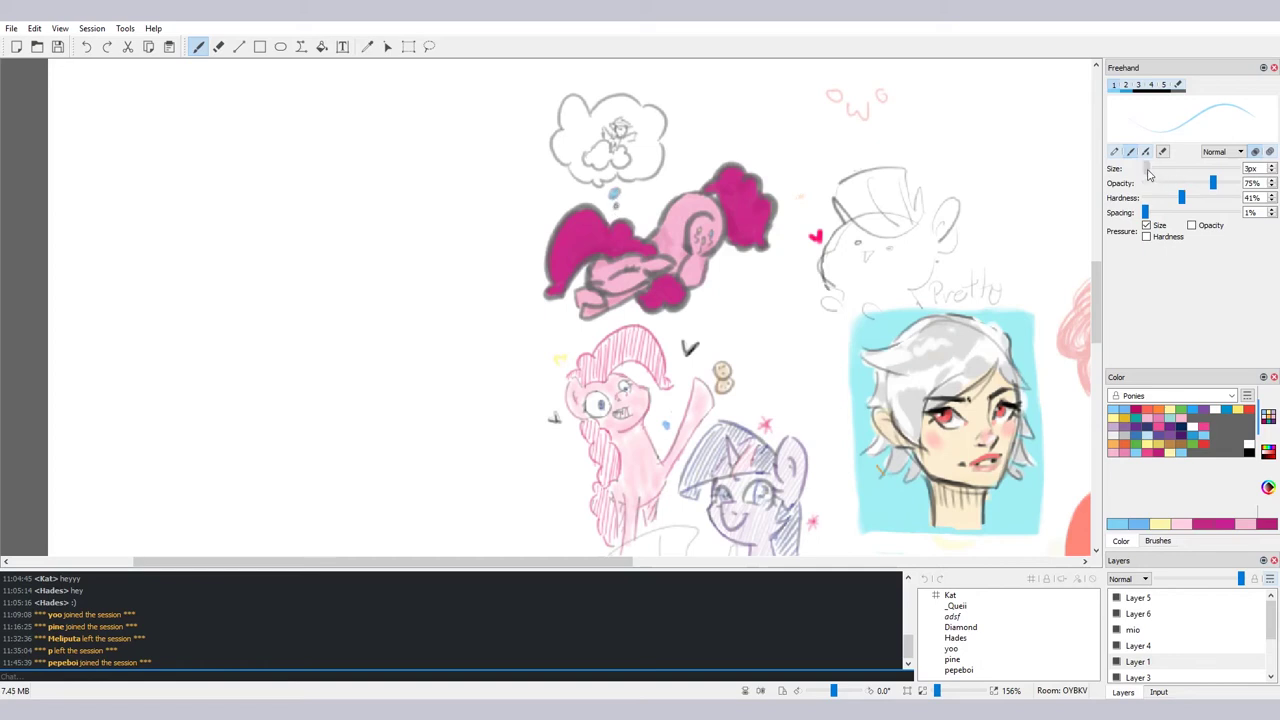
drag(1148, 169, 1154, 169)
drag(624, 134, 639, 153)
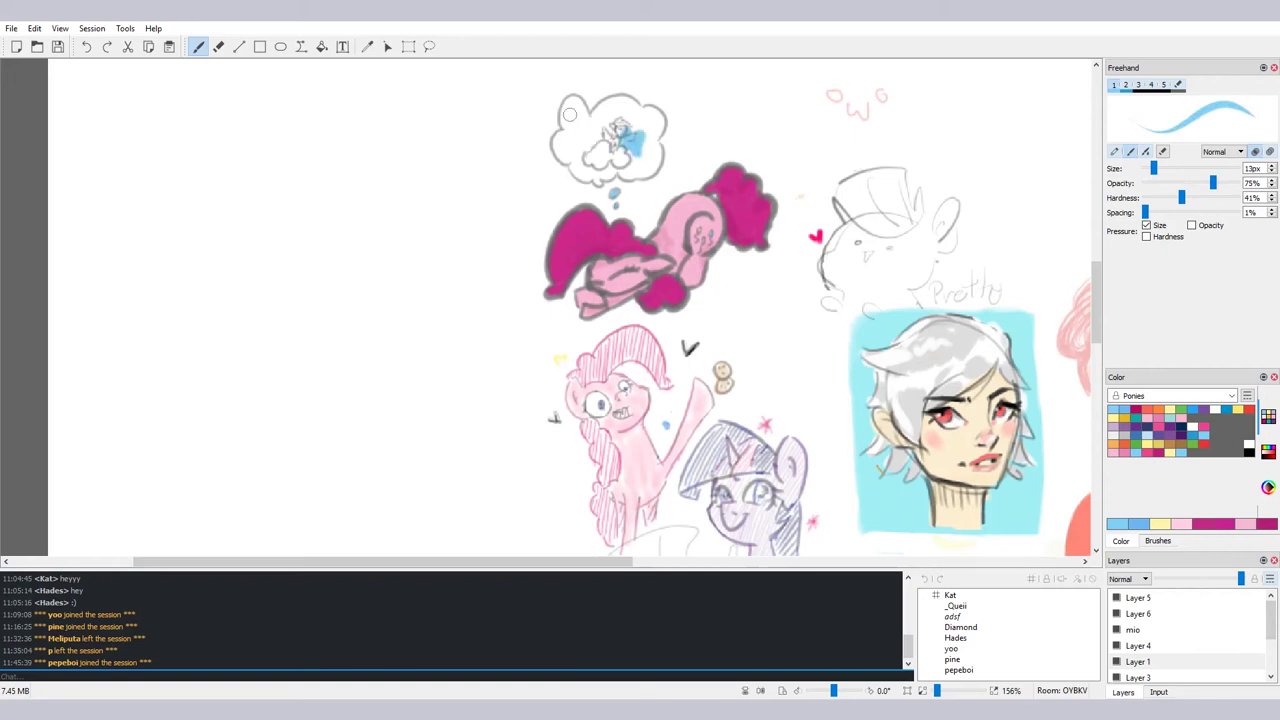
key(ctrl+z)
mouse_move(572, 105)
mouse_down()
mouse_move(570, 160)
mouse_move(563, 142)
mouse_move(573, 158)
mouse_move(586, 147)
mouse_move(583, 172)
mouse_move(591, 160)
mouse_move(576, 180)
mouse_move(598, 178)
mouse_move(583, 163)
mouse_move(603, 182)
mouse_move(623, 162)
mouse_move(633, 177)
mouse_move(657, 175)
mouse_move(629, 177)
mouse_move(660, 161)
mouse_move(650, 171)
mouse_move(663, 141)
mouse_move(652, 162)
mouse_move(650, 111)
mouse_move(637, 107)
mouse_up()
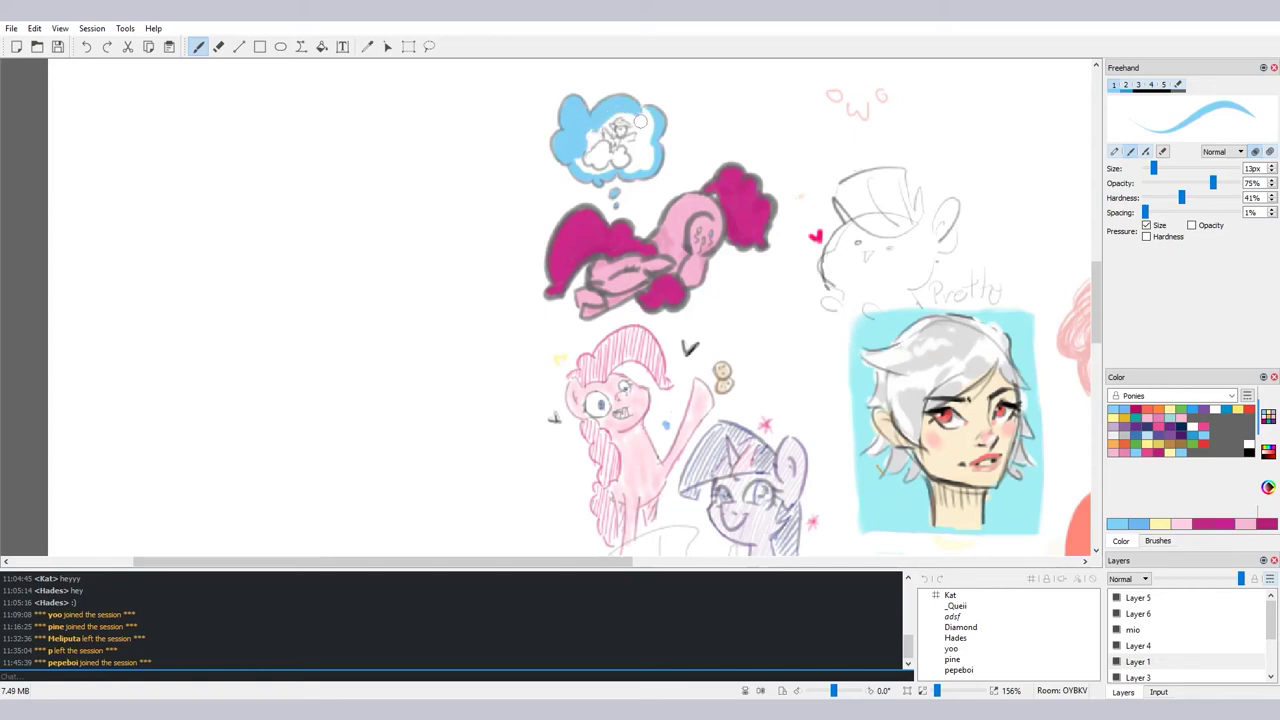
mouse_move(647, 134)
mouse_down()
mouse_move(581, 148)
mouse_move(597, 160)
mouse_move(593, 128)
mouse_move(590, 165)
mouse_move(647, 160)
mouse_move(637, 152)
mouse_move(652, 128)
mouse_move(623, 160)
mouse_move(617, 125)
mouse_move(627, 130)
mouse_move(598, 114)
mouse_up()
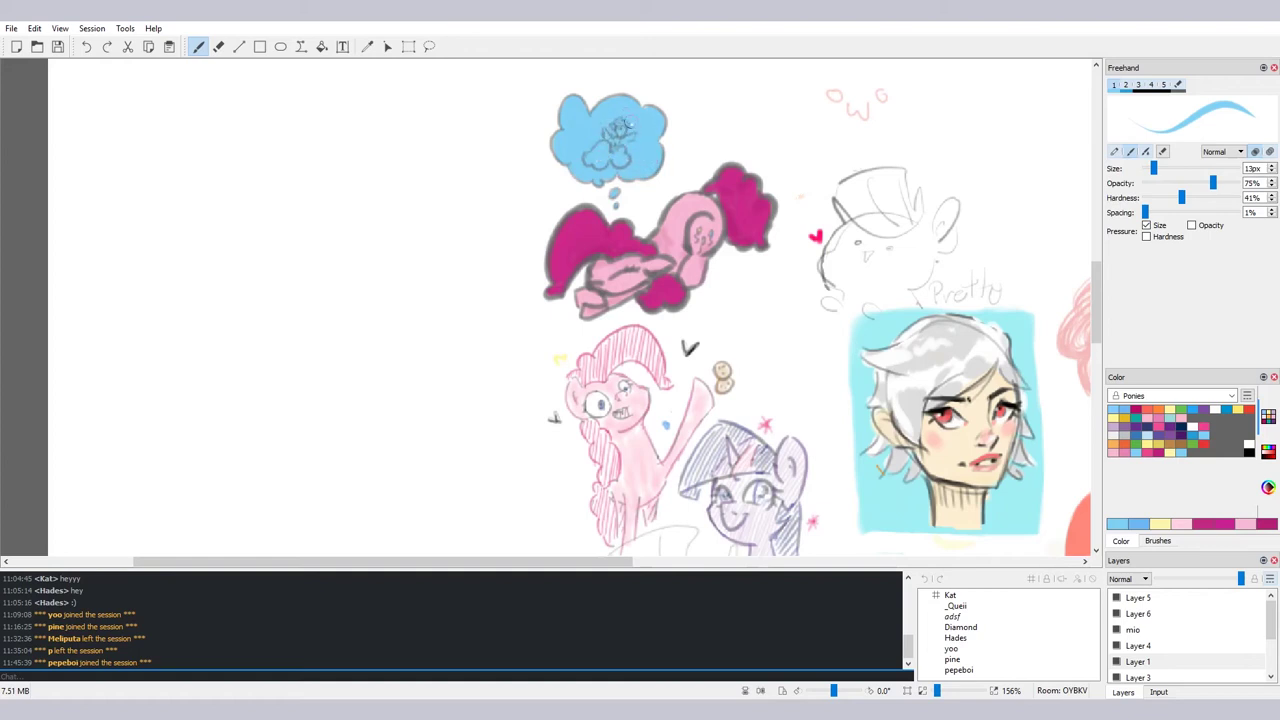
Fill the cloud inside the thought bubble with white and shade it with pale blue
click(1193, 428)
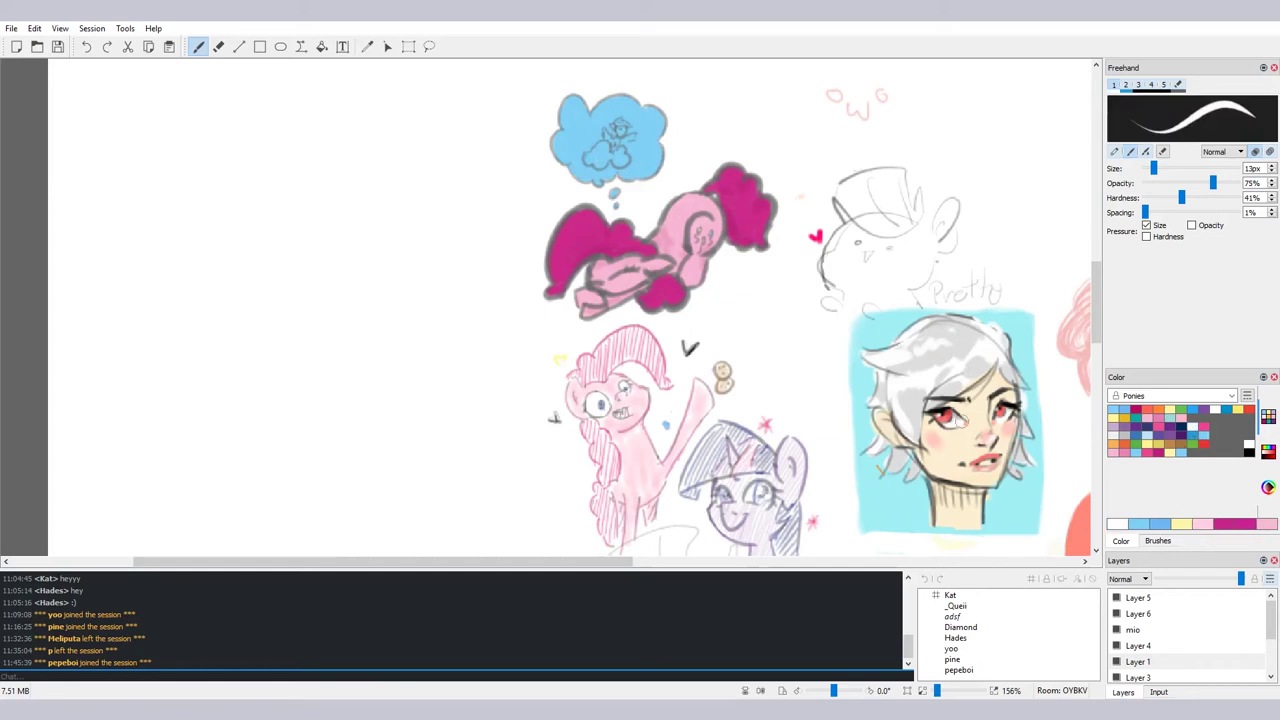
drag(590, 156, 604, 155)
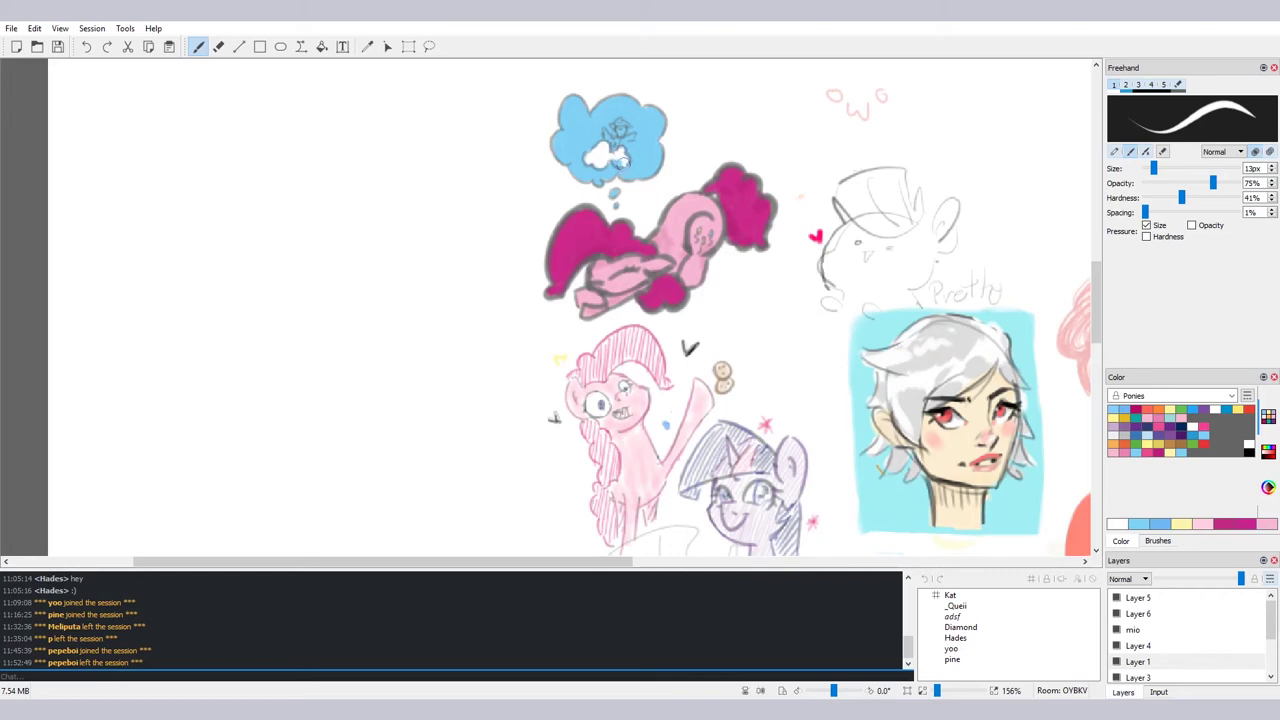
drag(622, 155, 598, 163)
click(1146, 435)
drag(617, 160, 621, 163)
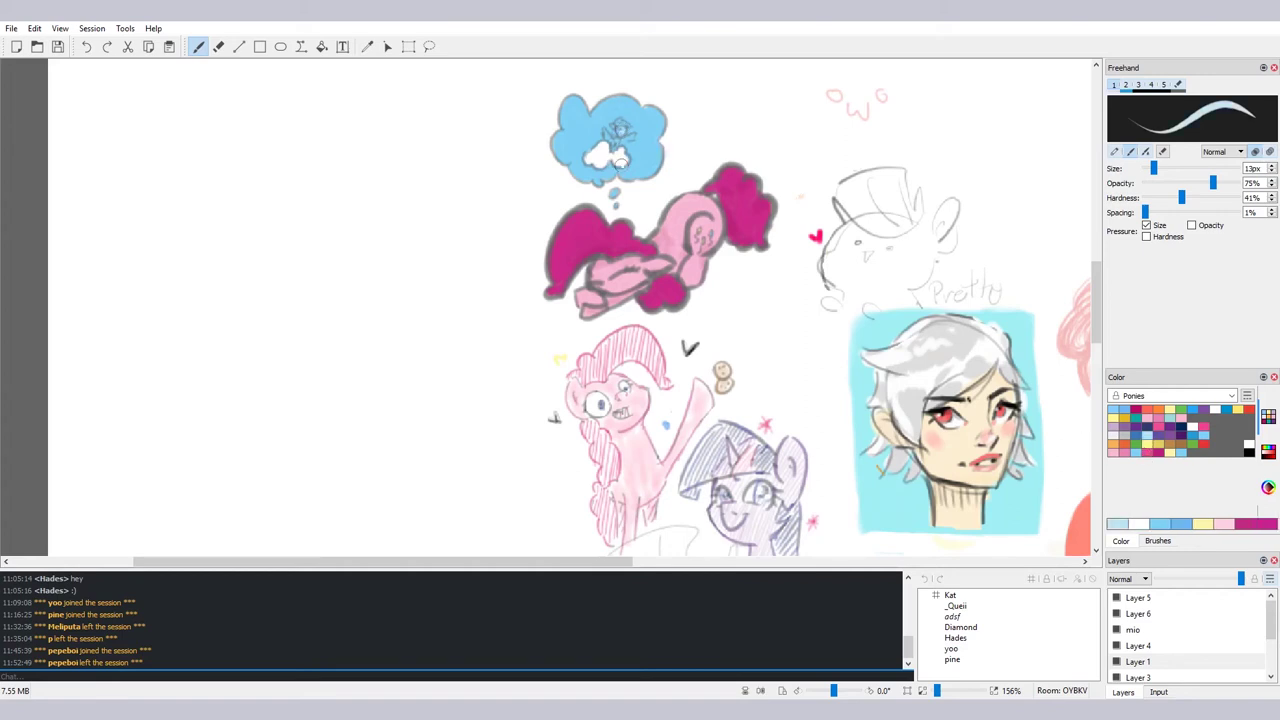
Reduce the brush to 8px and color the small pony in the thought bubble with a paler blue from the color wheel
drag(1153, 168, 1150, 168)
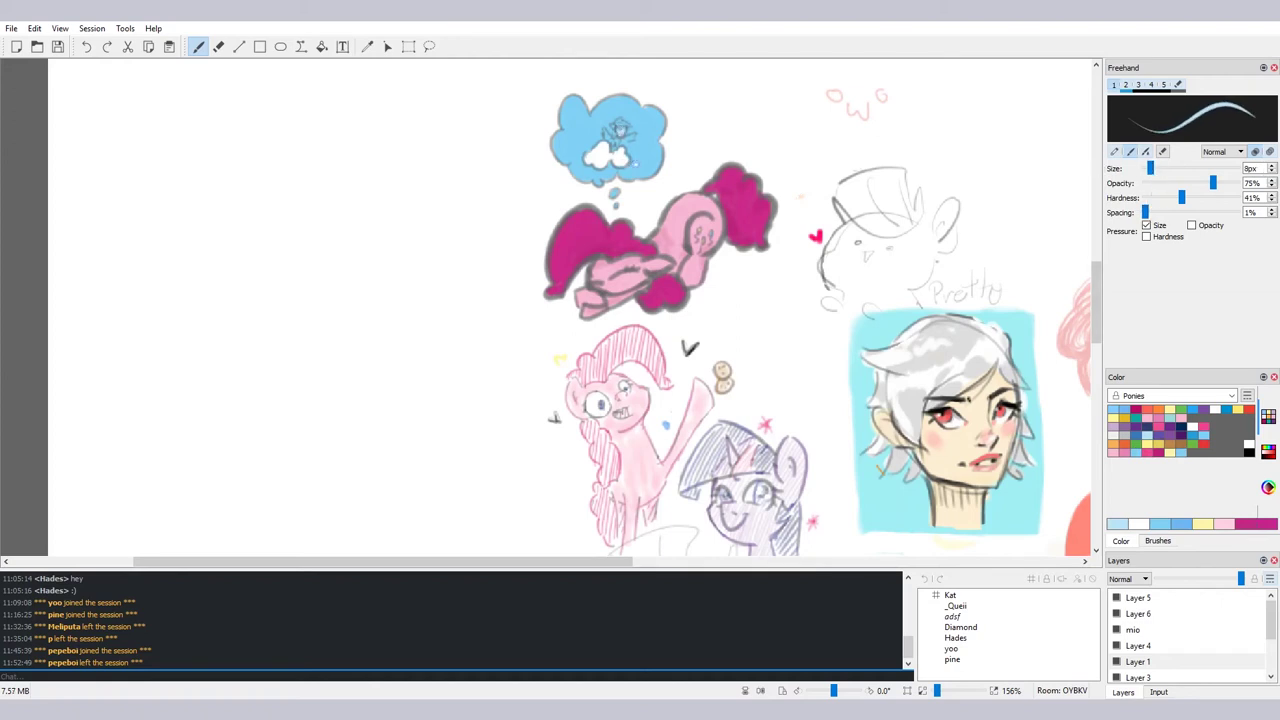
click(1268, 487)
click(1204, 422)
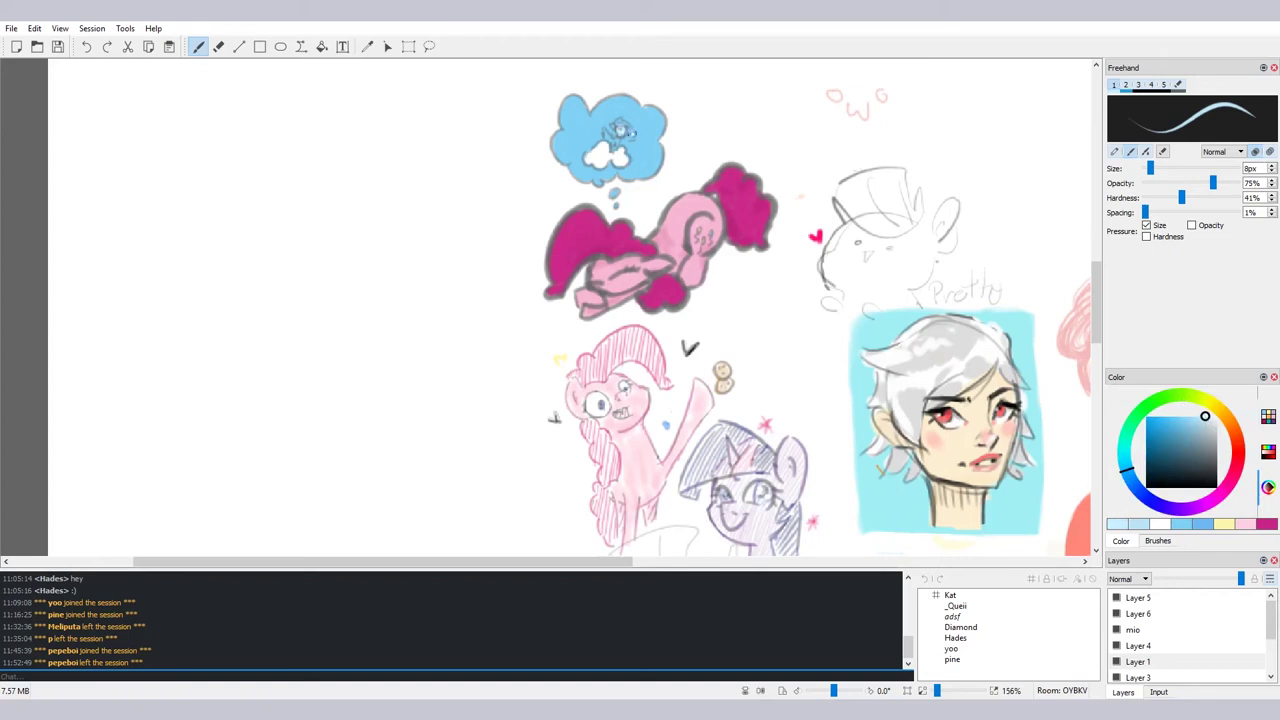
click(1207, 420)
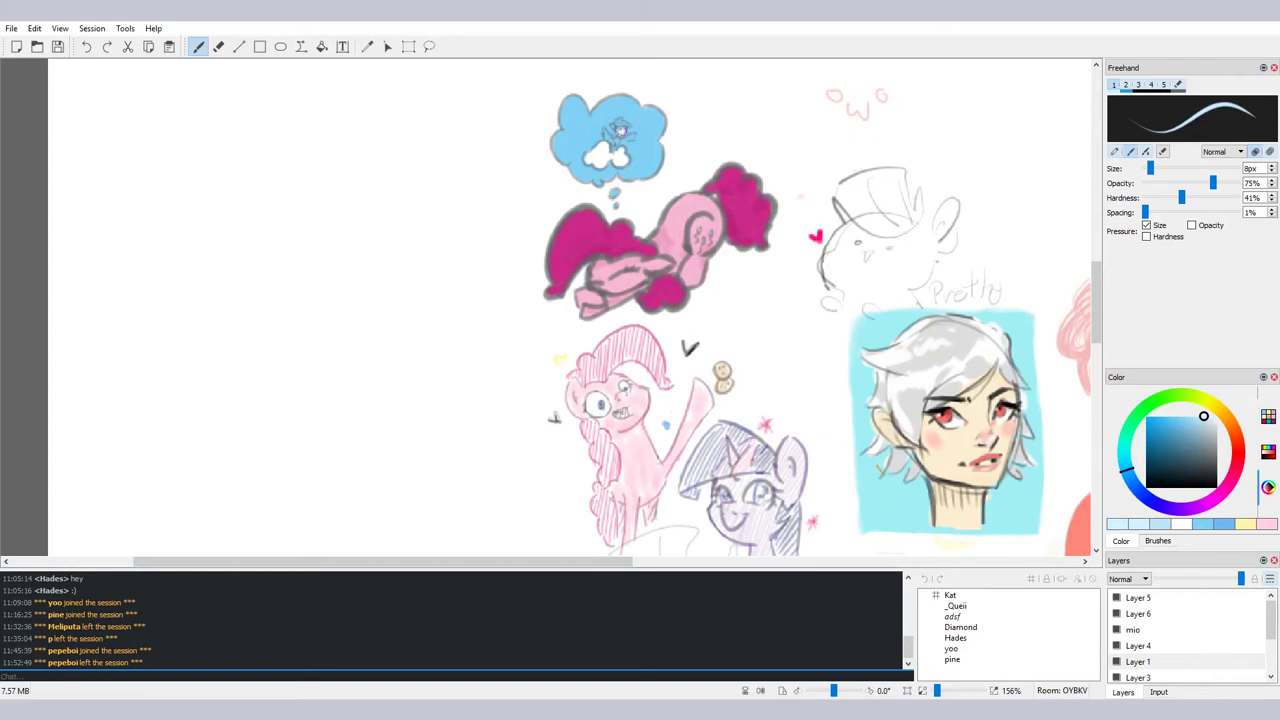
mouse_move(614, 142)
mouse_down()
mouse_move(613, 127)
mouse_move(630, 143)
mouse_move(610, 134)
mouse_up()
Start coloring the small pony's rainbow mane with magenta, red, orange and pale yellow from the Ponies palette, using a 4px brush
click(1268, 417)
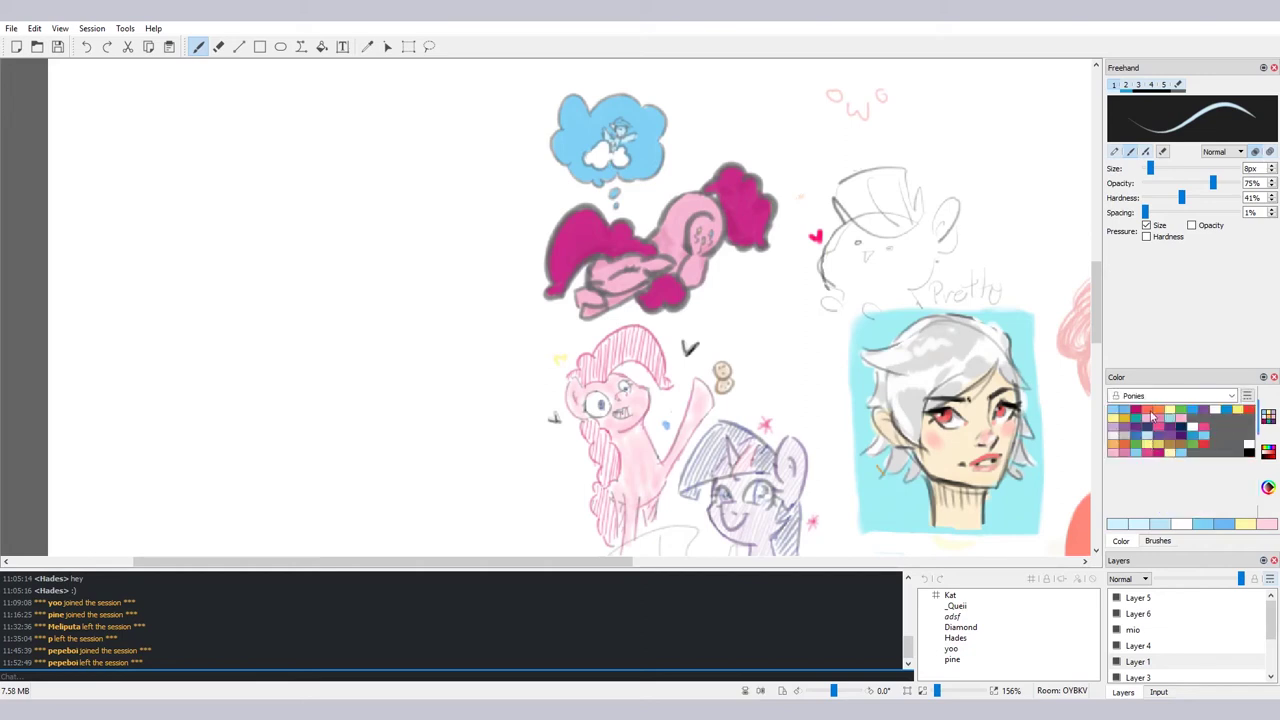
click(1138, 414)
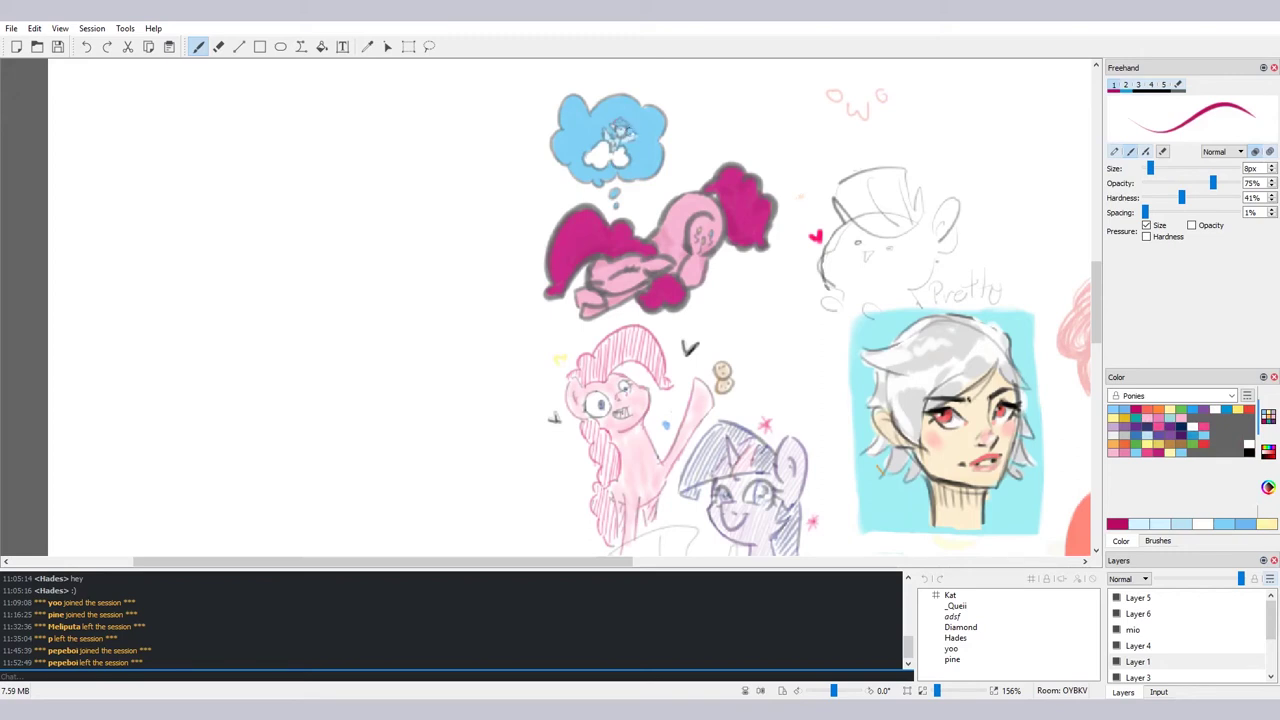
drag(1155, 172, 1147, 170)
click(1151, 416)
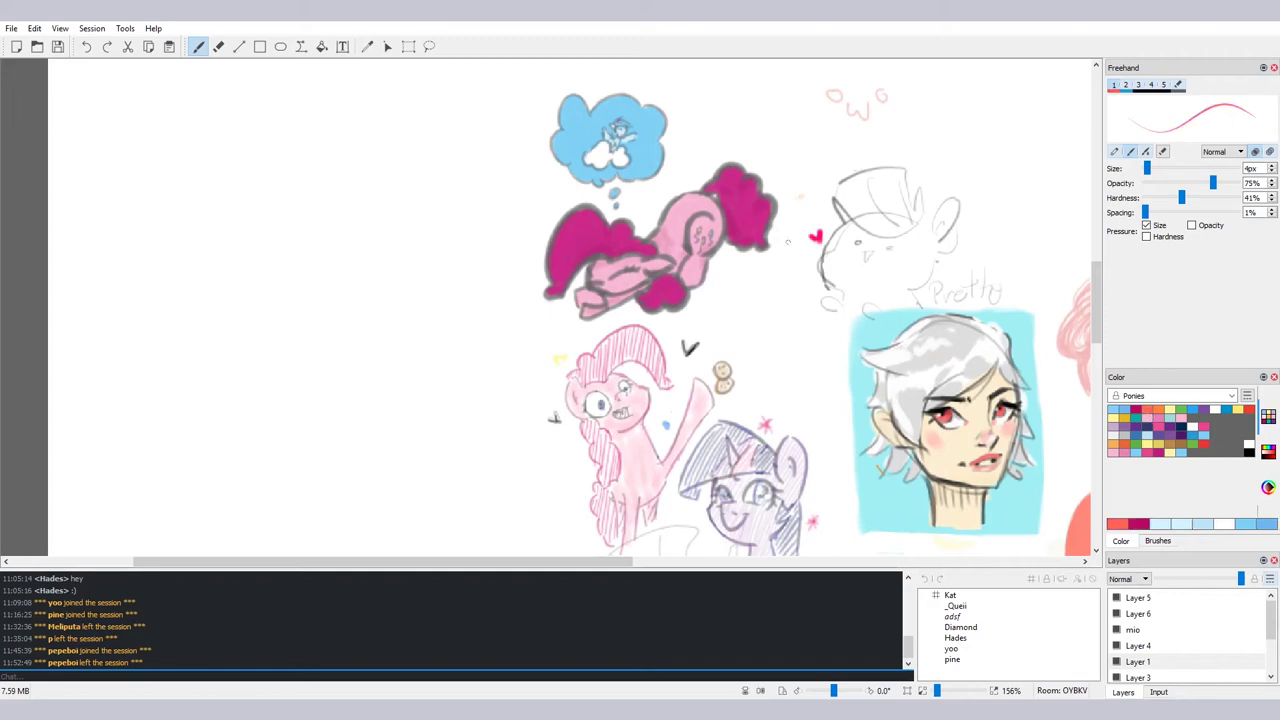
click(1157, 412)
click(1170, 416)
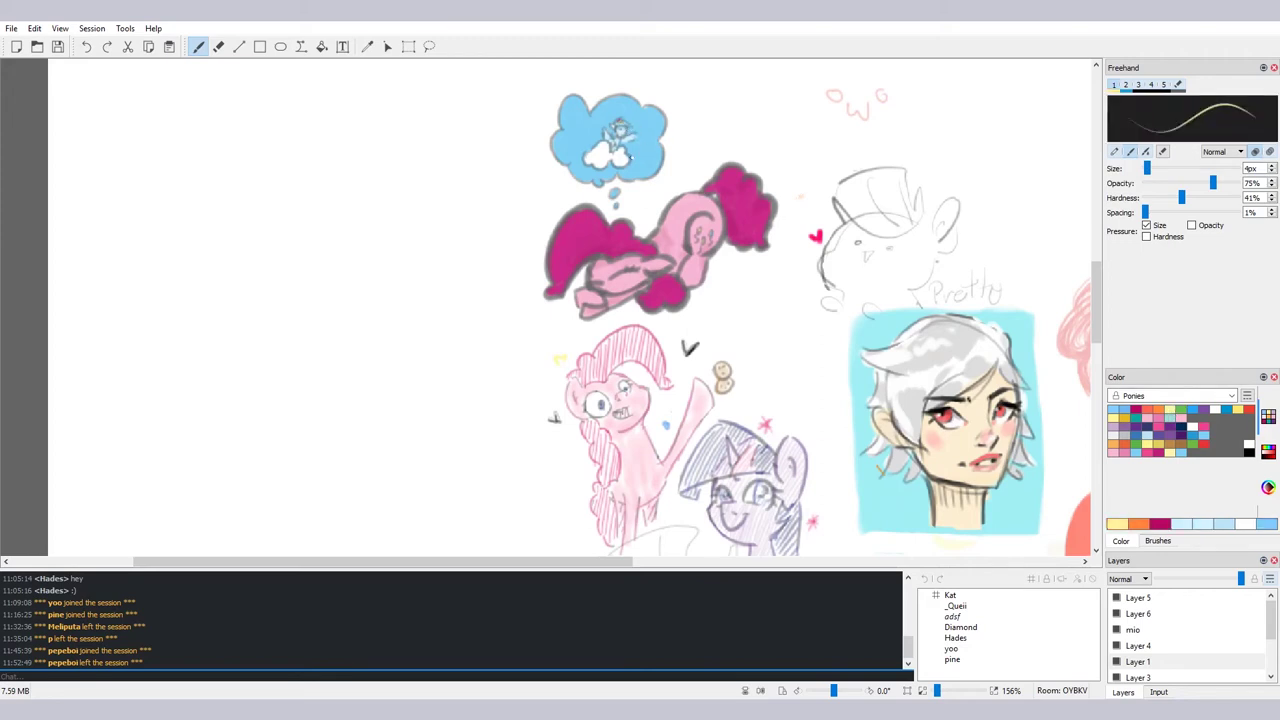
Continue the small pony's rainbow mane and tail with green, pale yellow and purple from the Ponies palette
click(1184, 411)
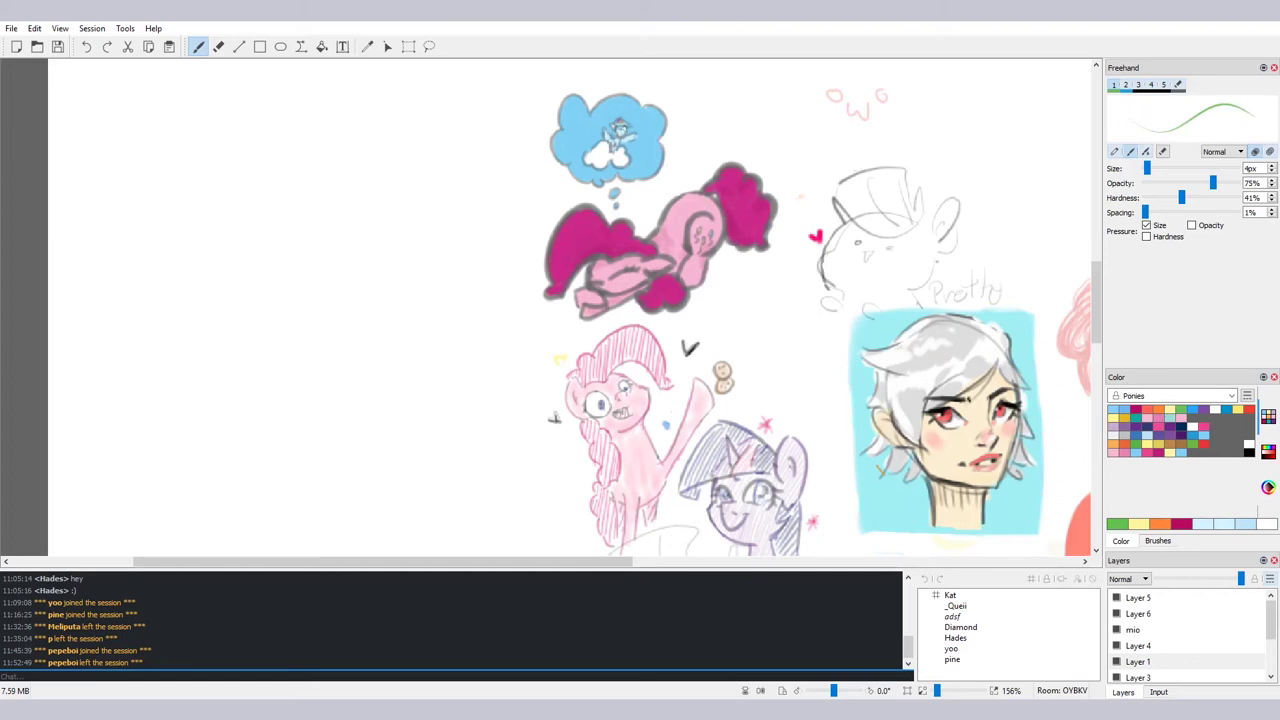
drag(617, 128, 626, 127)
click(1173, 413)
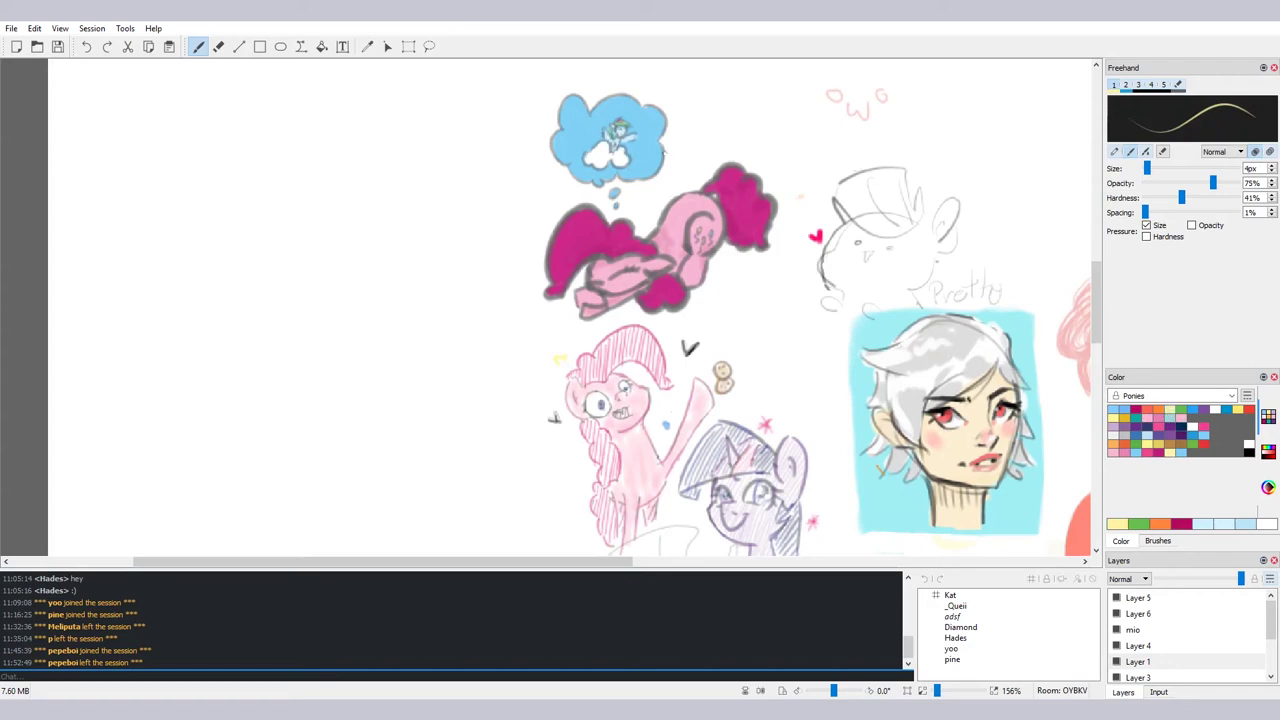
click(1194, 418)
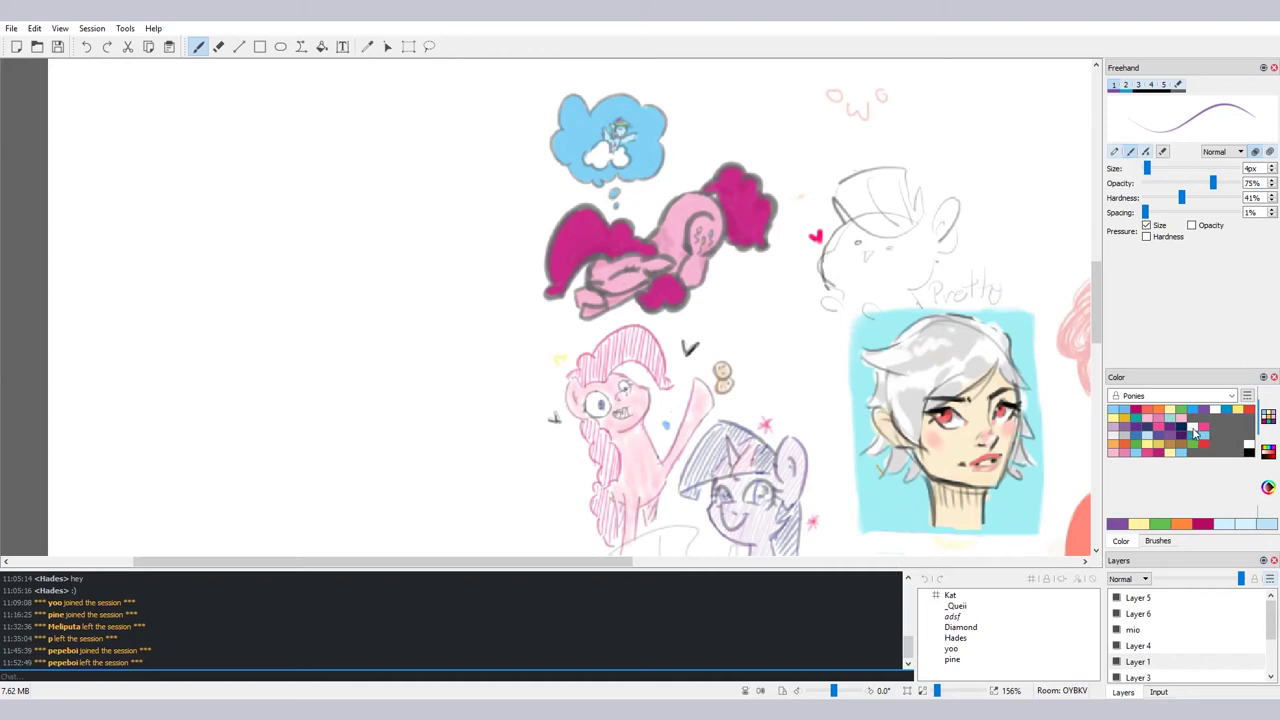
Touch up the small pony in the thought bubble with white and pale blue, picking the blue tones from the bubble and color wheel
click(1195, 430)
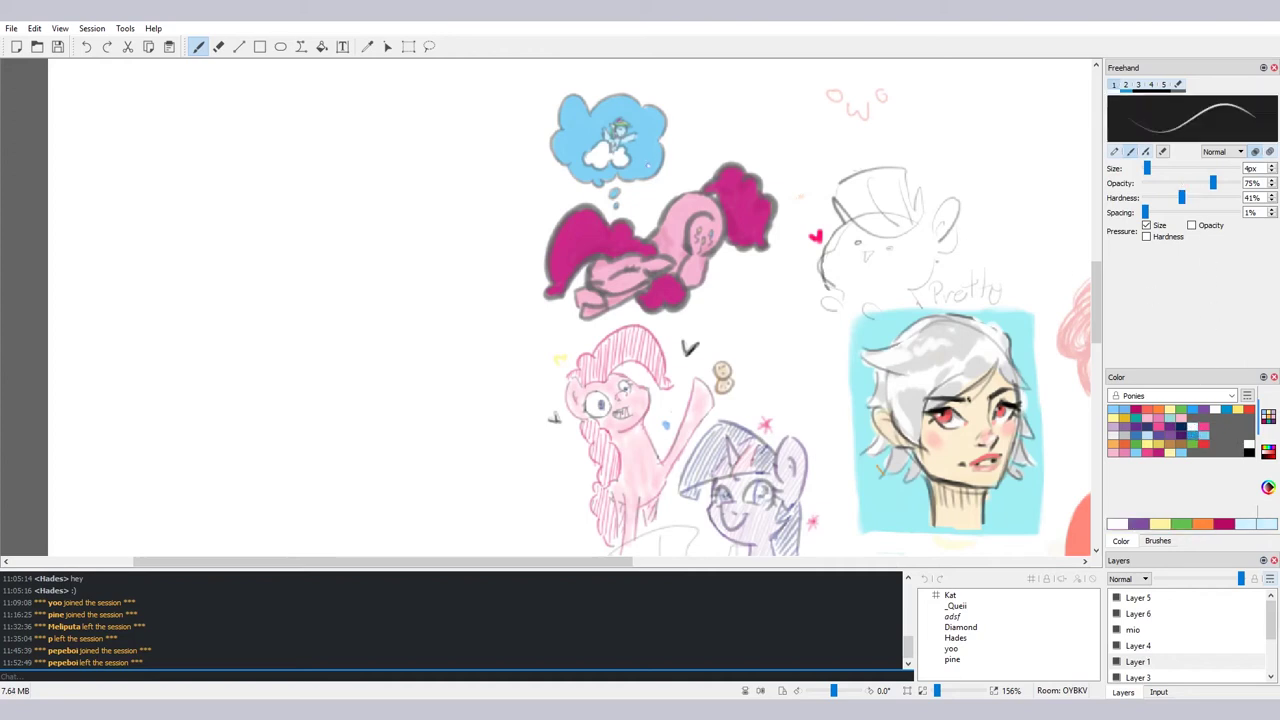
ctrl+click(648, 140)
click(1268, 487)
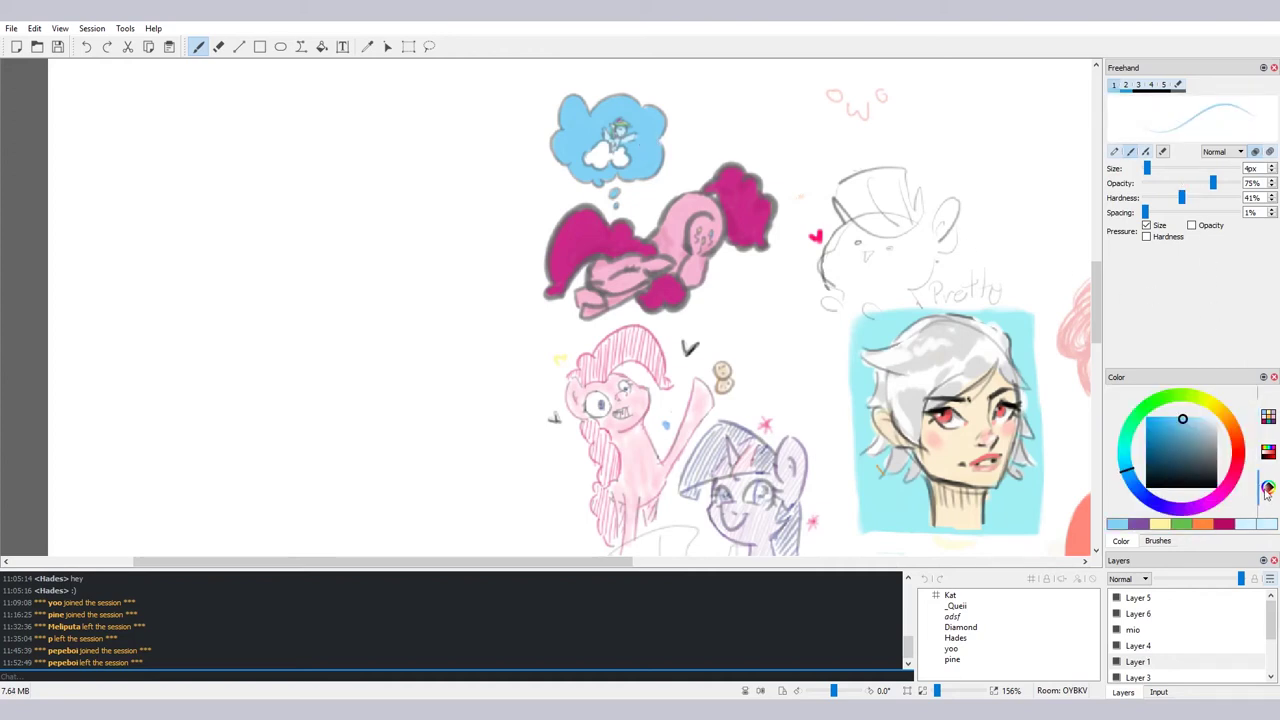
click(1202, 419)
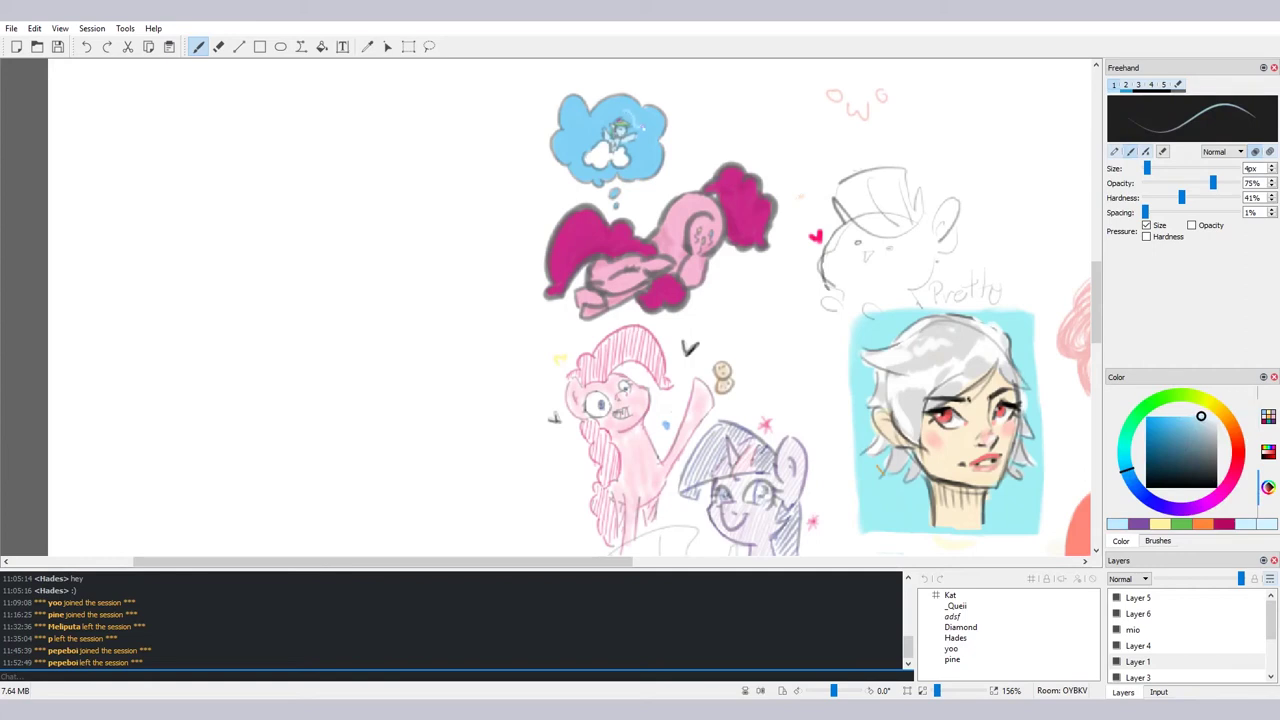
click(1214, 418)
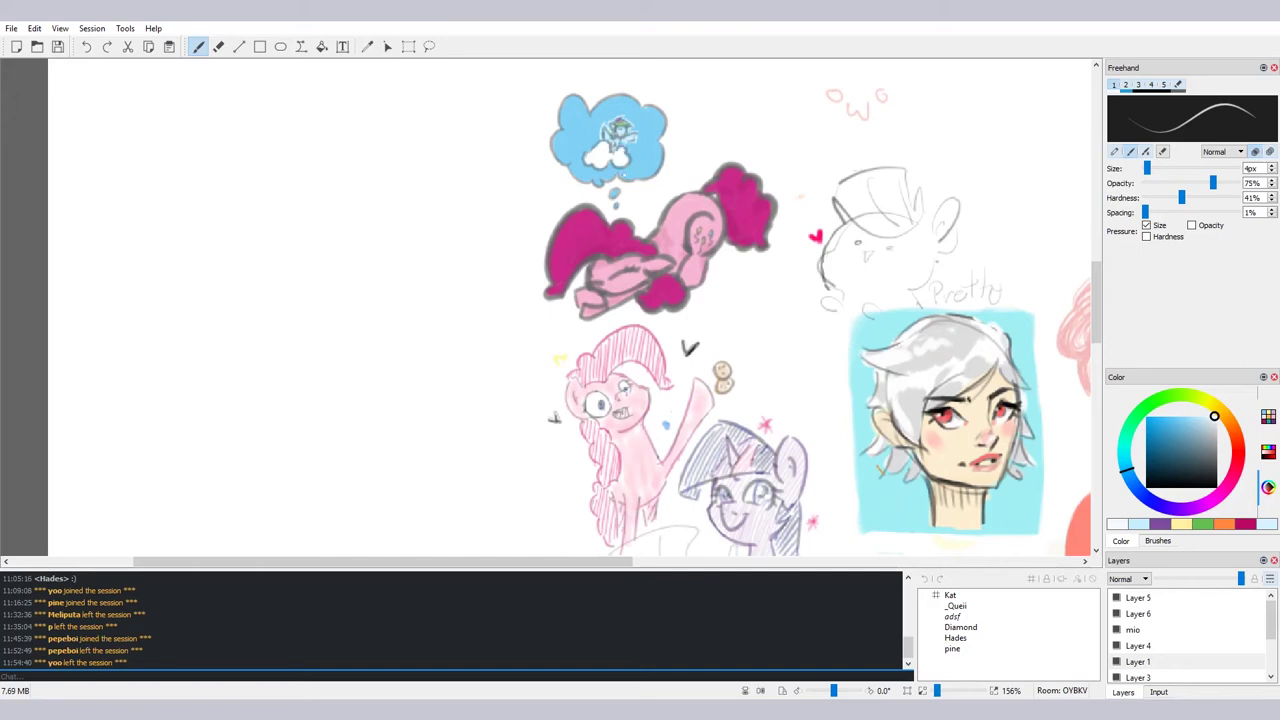
On Layer 4, draw dark grey swirls on the thought bubble and cloud with a 7px brush at 21% hardness, lowering opacity from 52% to 31%
click(1139, 648)
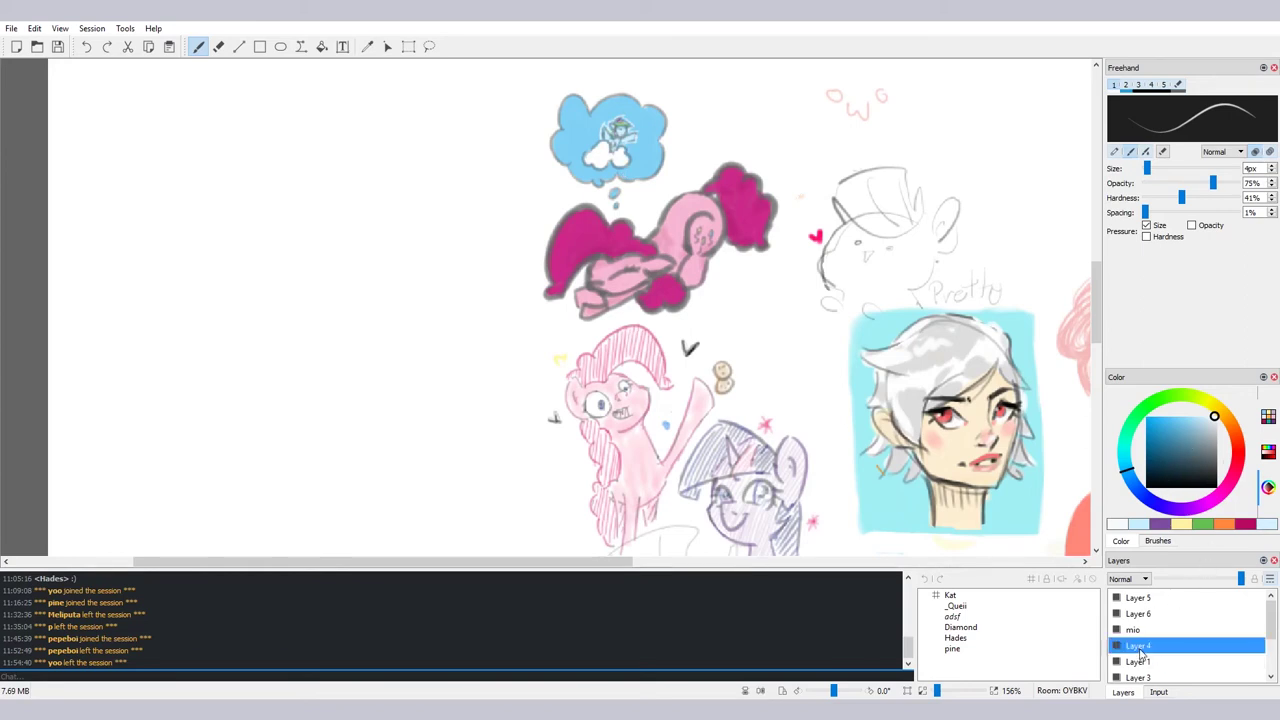
click(1268, 416)
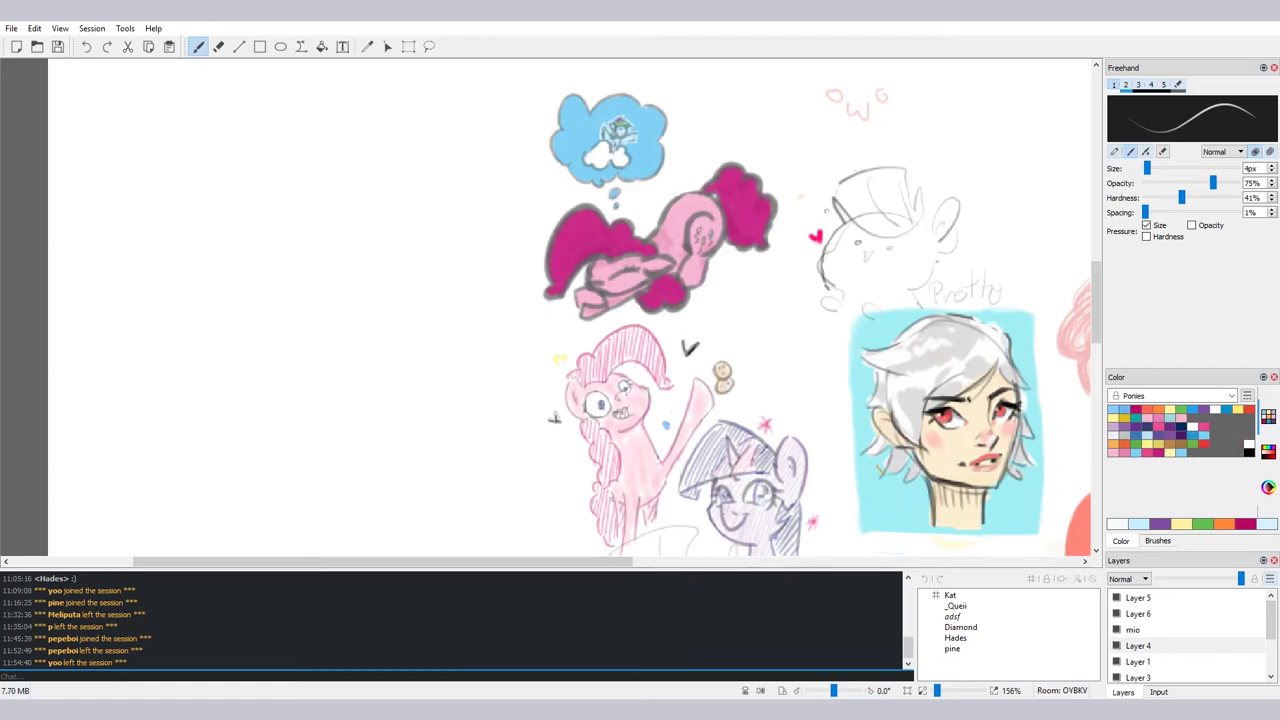
click(1222, 448)
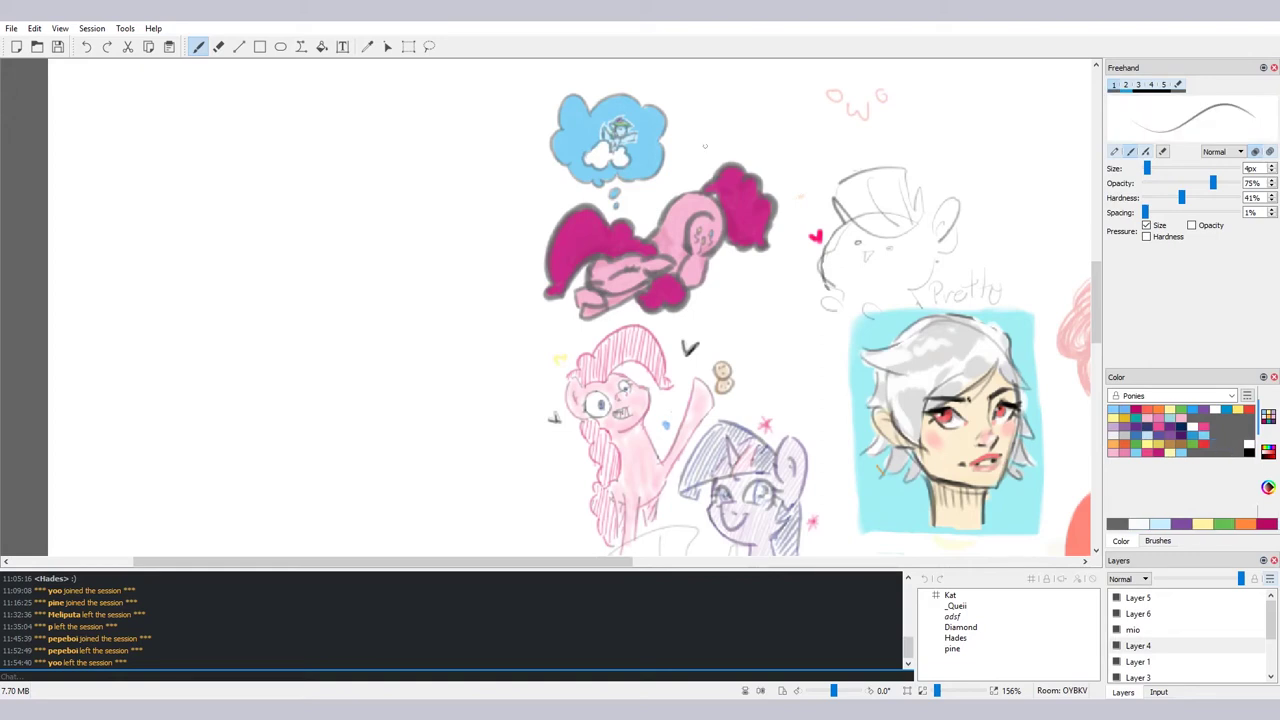
drag(702, 142, 708, 182)
key(ctrl+z)
drag(1213, 183, 1192, 183)
drag(1147, 169, 1163, 198)
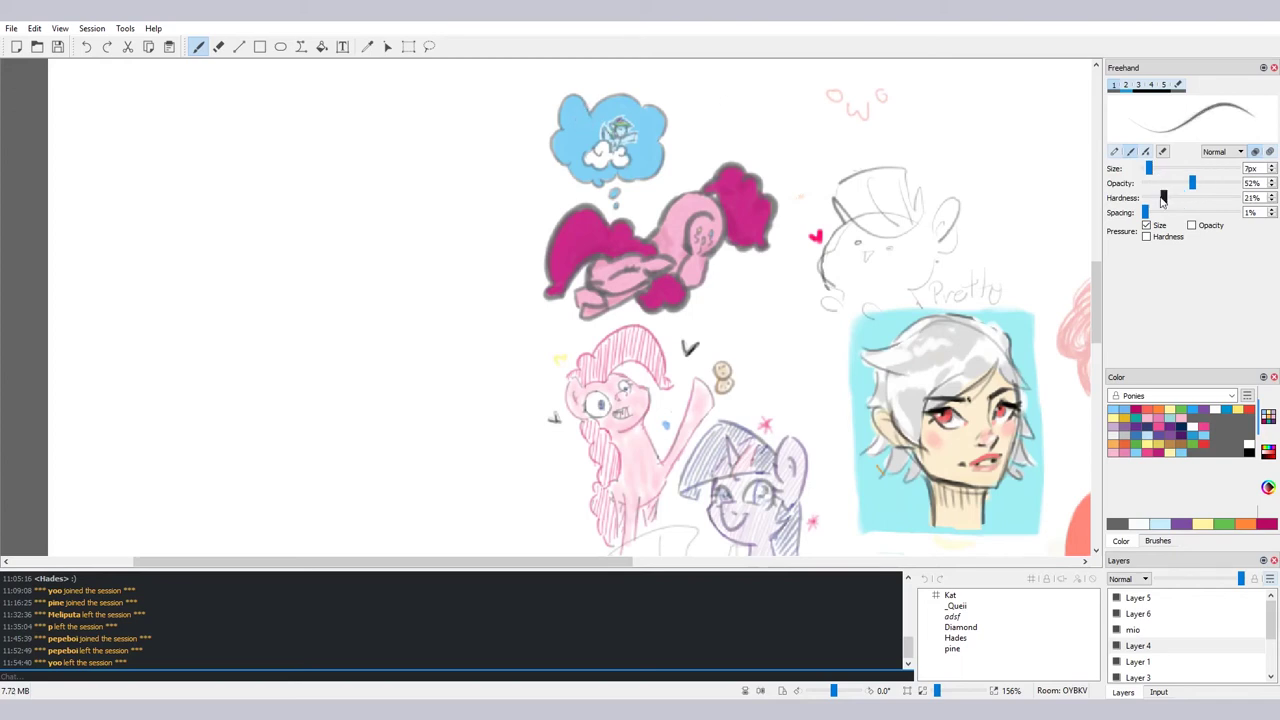
drag(586, 107, 573, 132)
drag(1192, 183, 1173, 183)
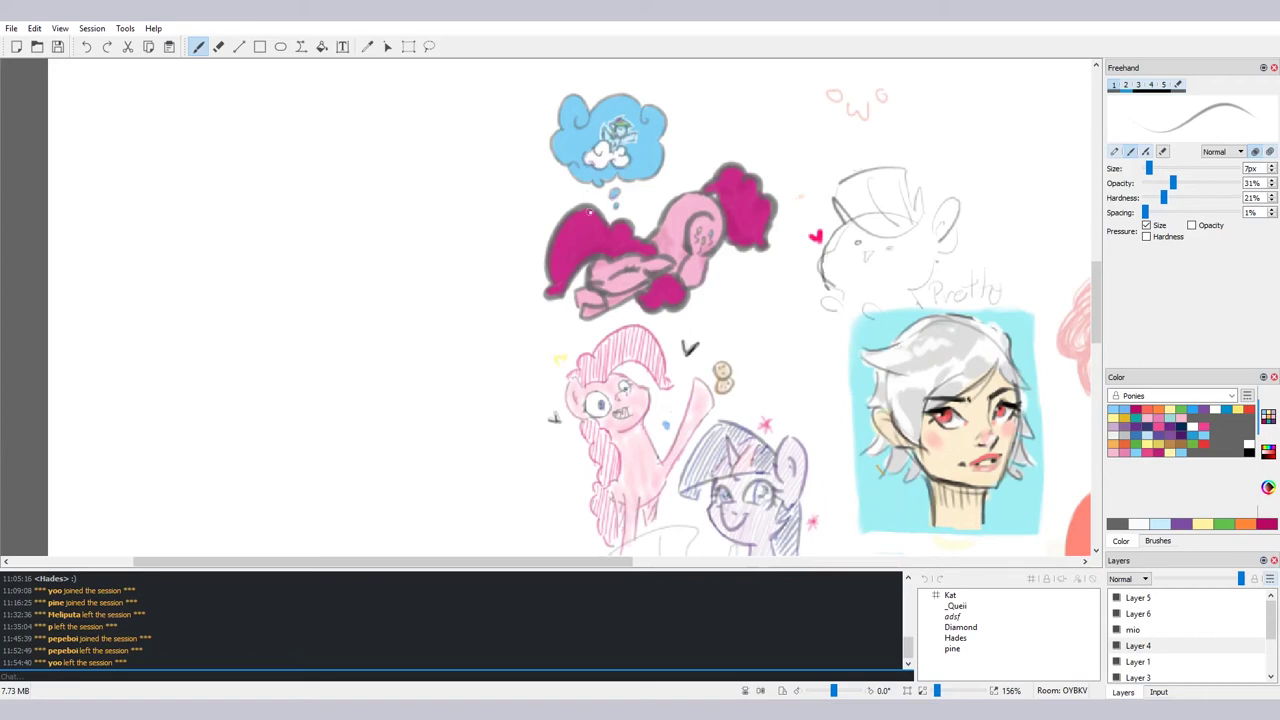
Set the brush to 47px and 15% opacity and try a soft grey shadow beneath the lying pony on Layer 3
click(1139, 662)
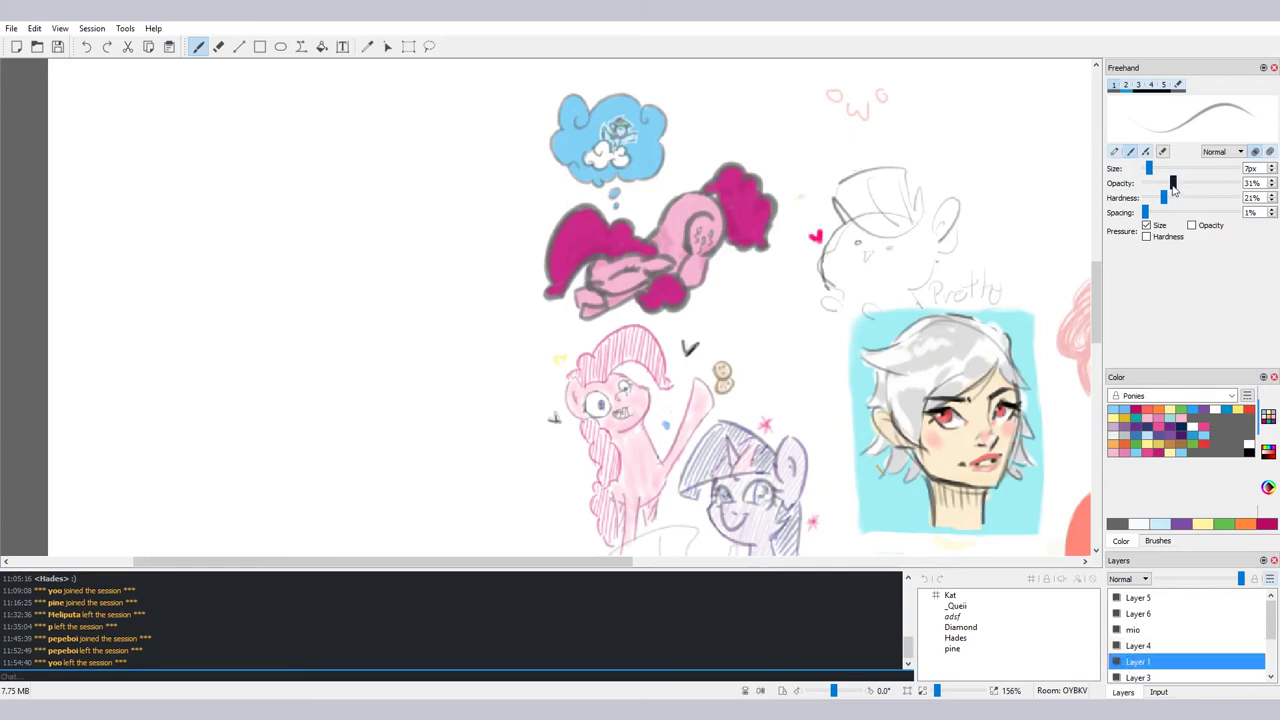
mouse_move(1175, 185)
mouse_down()
mouse_move(1158, 185)
mouse_move(1178, 169)
mouse_up()
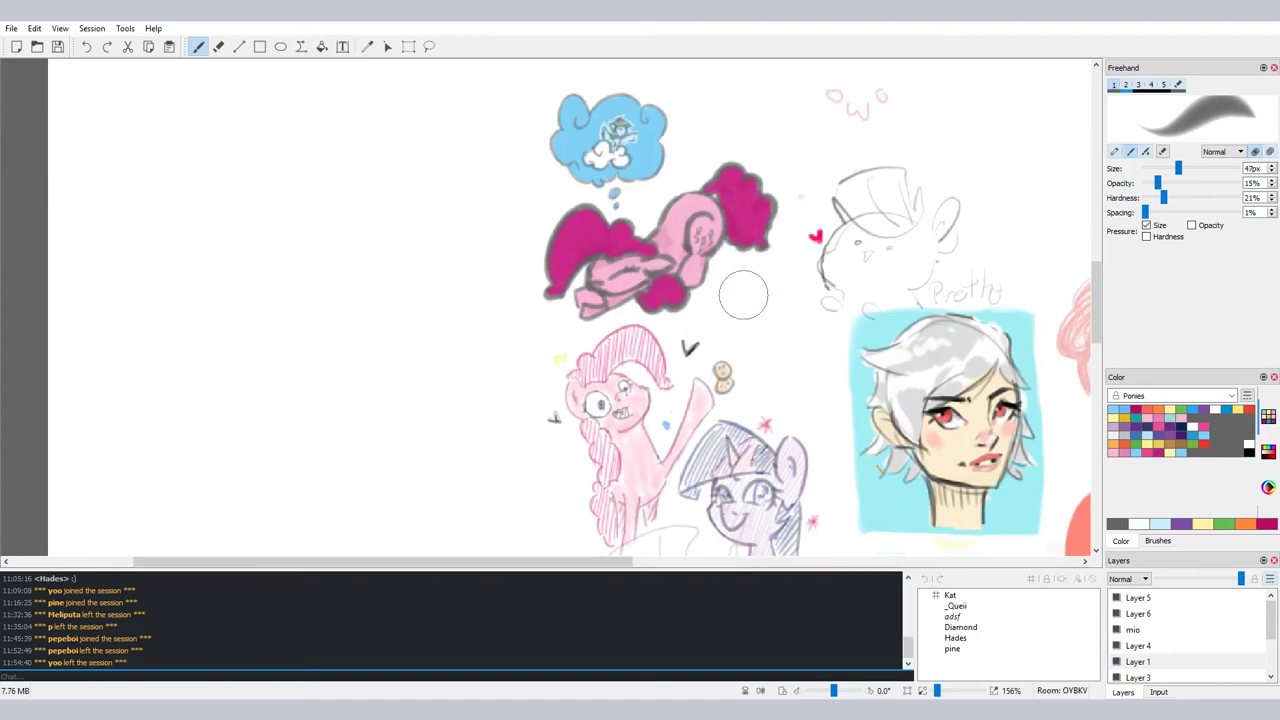
scroll(1138, 672, down, 1)
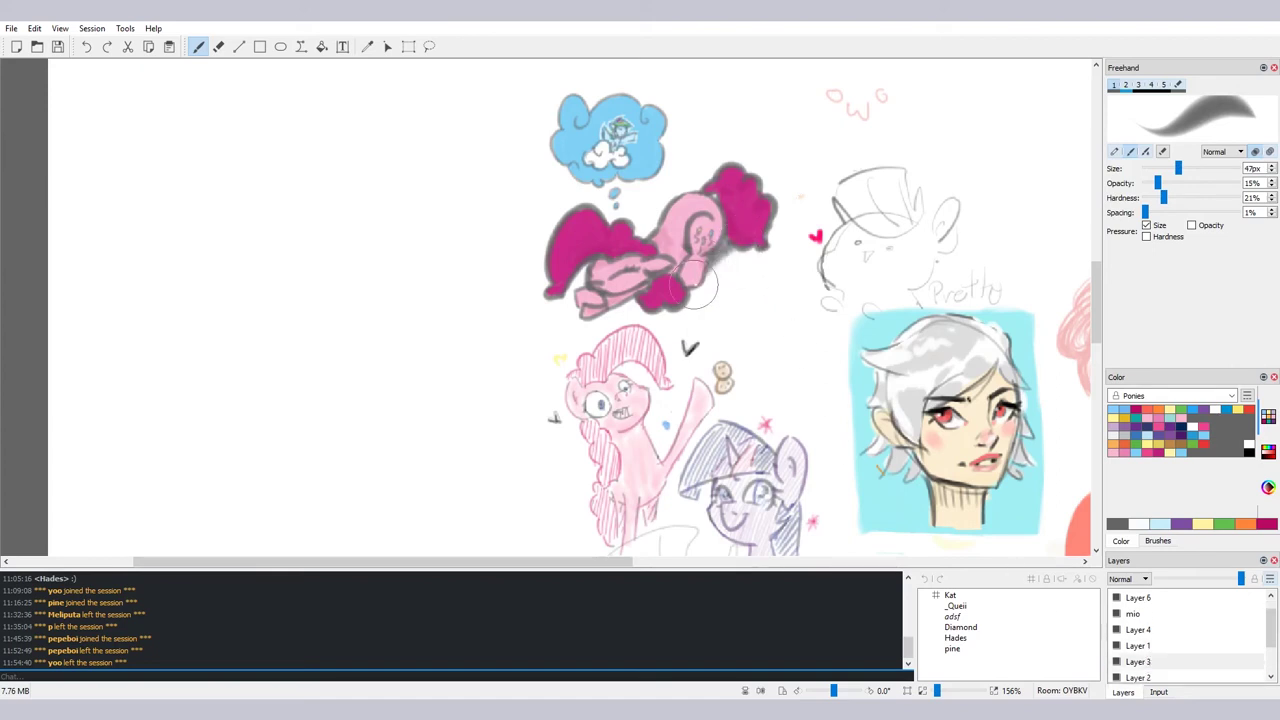
Choose a pale blue from the color wheel and paint a soft shadow beneath the whole lying pony
click(1268, 487)
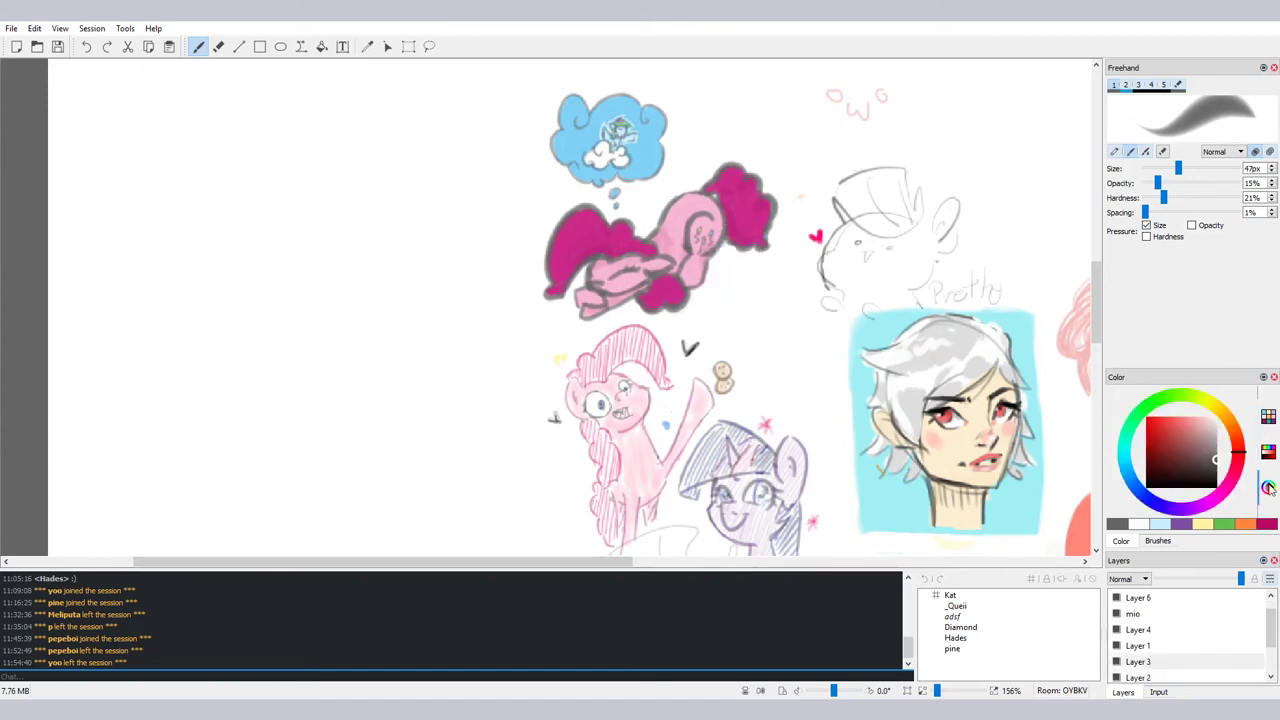
drag(1218, 456, 1216, 437)
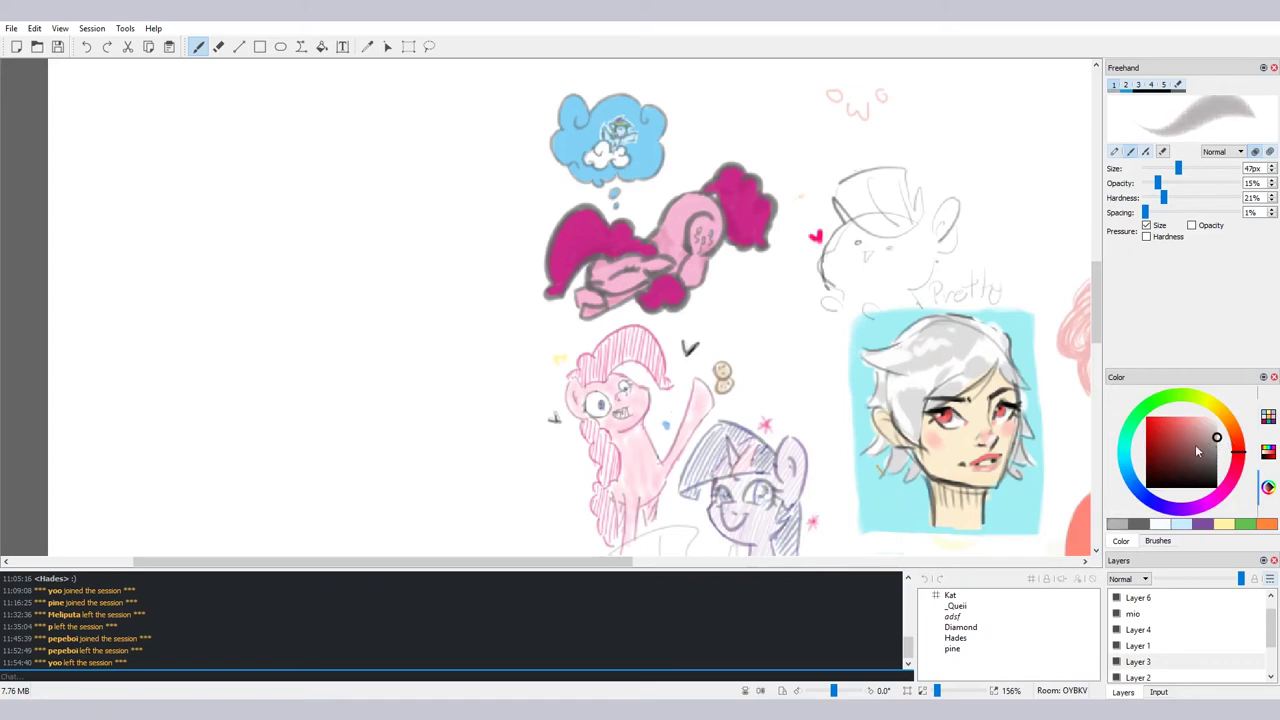
drag(1134, 486, 1126, 473)
drag(1208, 435, 1205, 416)
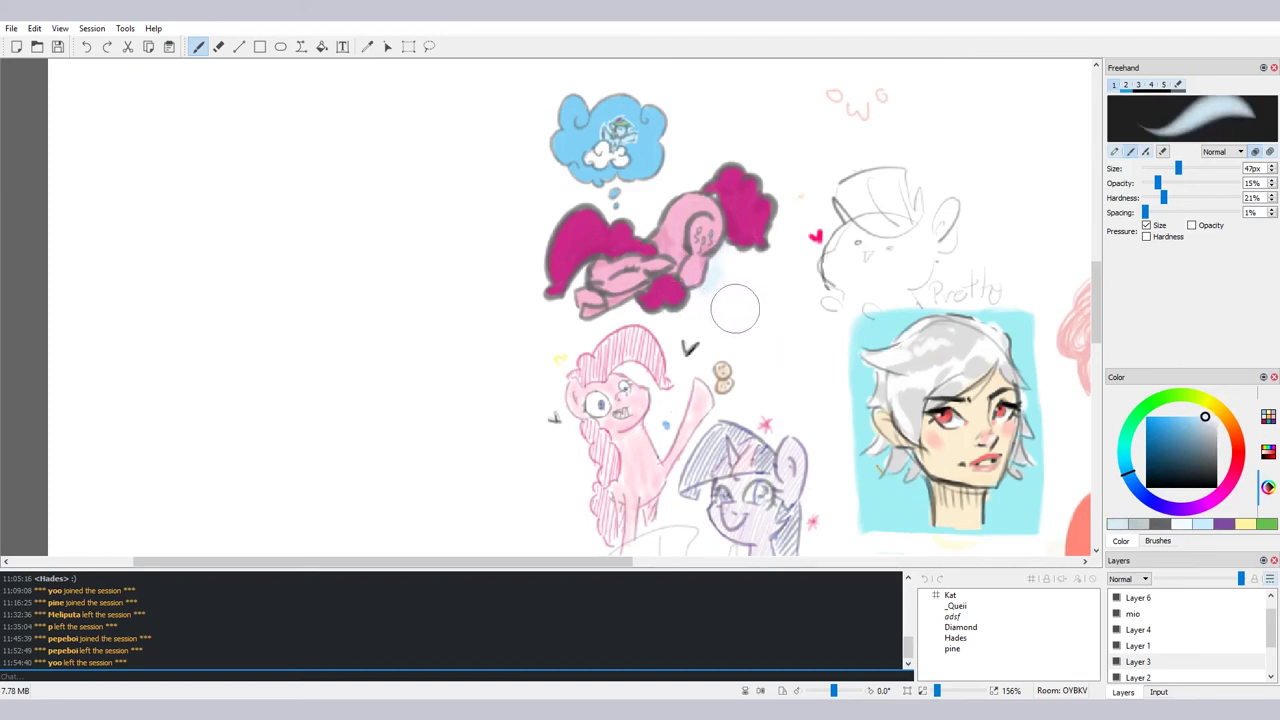
key(ctrl+z)
mouse_move(754, 256)
mouse_down()
mouse_move(713, 287)
mouse_move(765, 240)
mouse_move(767, 272)
mouse_move(719, 270)
mouse_move(671, 306)
mouse_move(685, 288)
mouse_move(608, 305)
mouse_move(582, 330)
mouse_move(588, 270)
mouse_move(540, 357)
mouse_up()
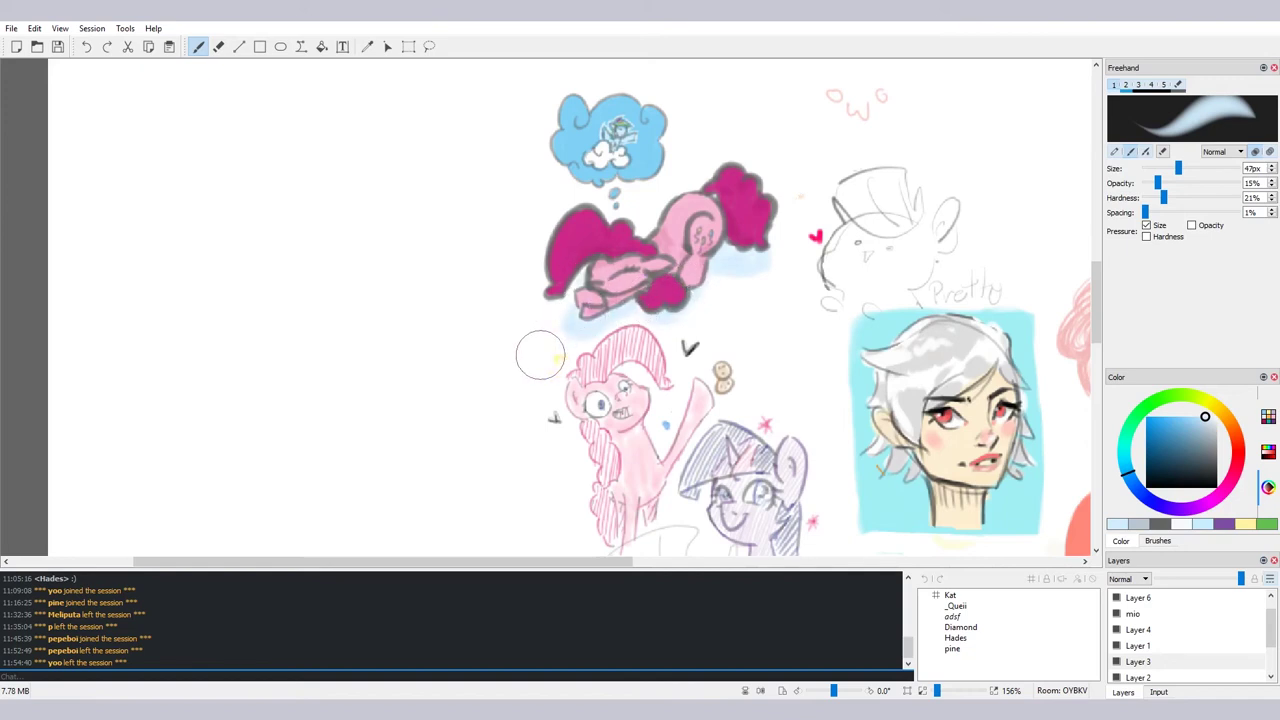
mouse_move(574, 308)
mouse_down()
mouse_move(548, 352)
mouse_move(564, 289)
mouse_move(556, 344)
mouse_move(591, 277)
mouse_move(556, 324)
mouse_move(592, 329)
mouse_move(567, 302)
mouse_move(557, 311)
mouse_move(619, 325)
mouse_move(654, 305)
mouse_move(627, 305)
mouse_move(691, 301)
mouse_up()
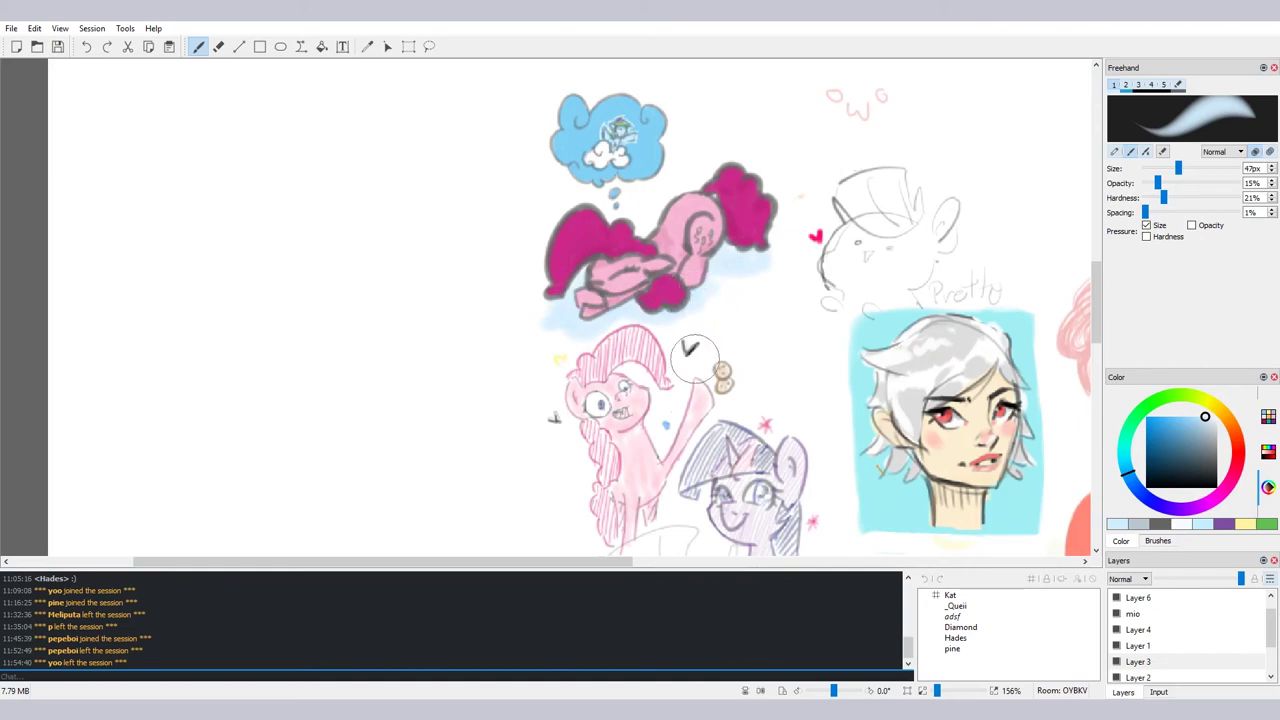
Try drawing a pale yellow Z beside the thought bubble on Layer 4 with a 6px brush at 84% opacity and 75% hardness
click(1143, 636)
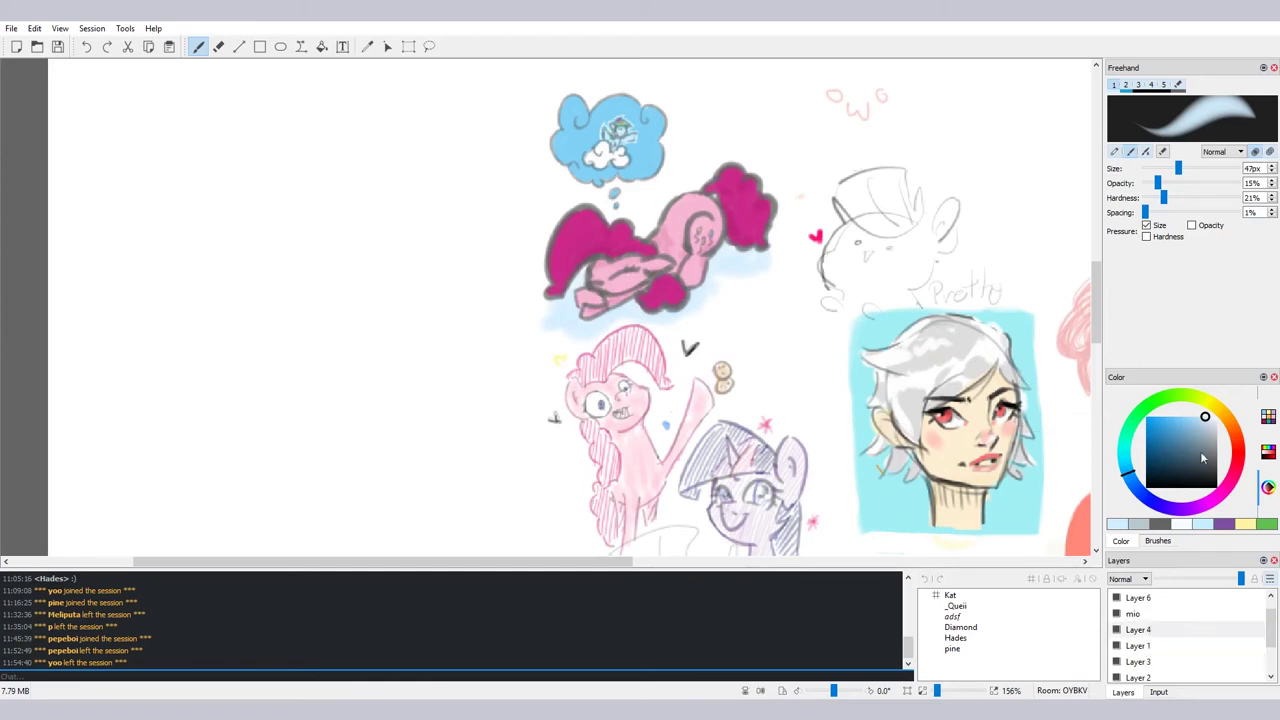
click(1260, 419)
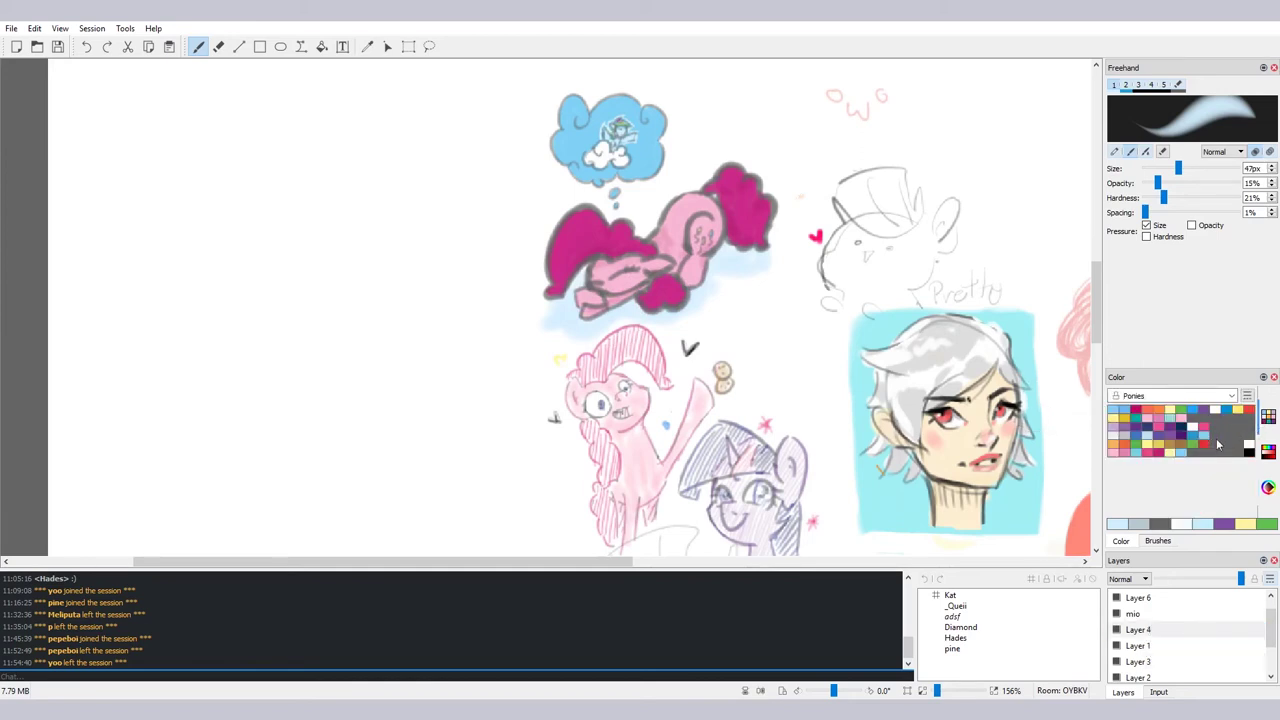
click(1171, 455)
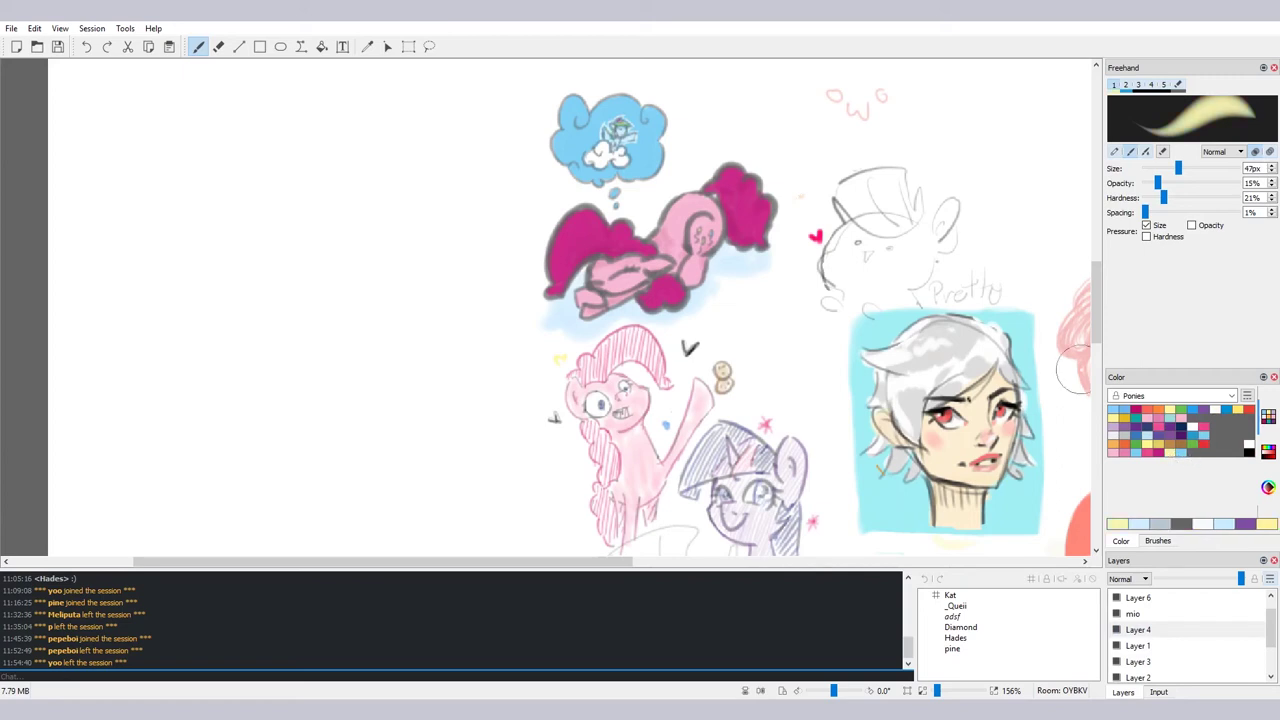
drag(708, 112, 728, 132)
key(ctrl+z)
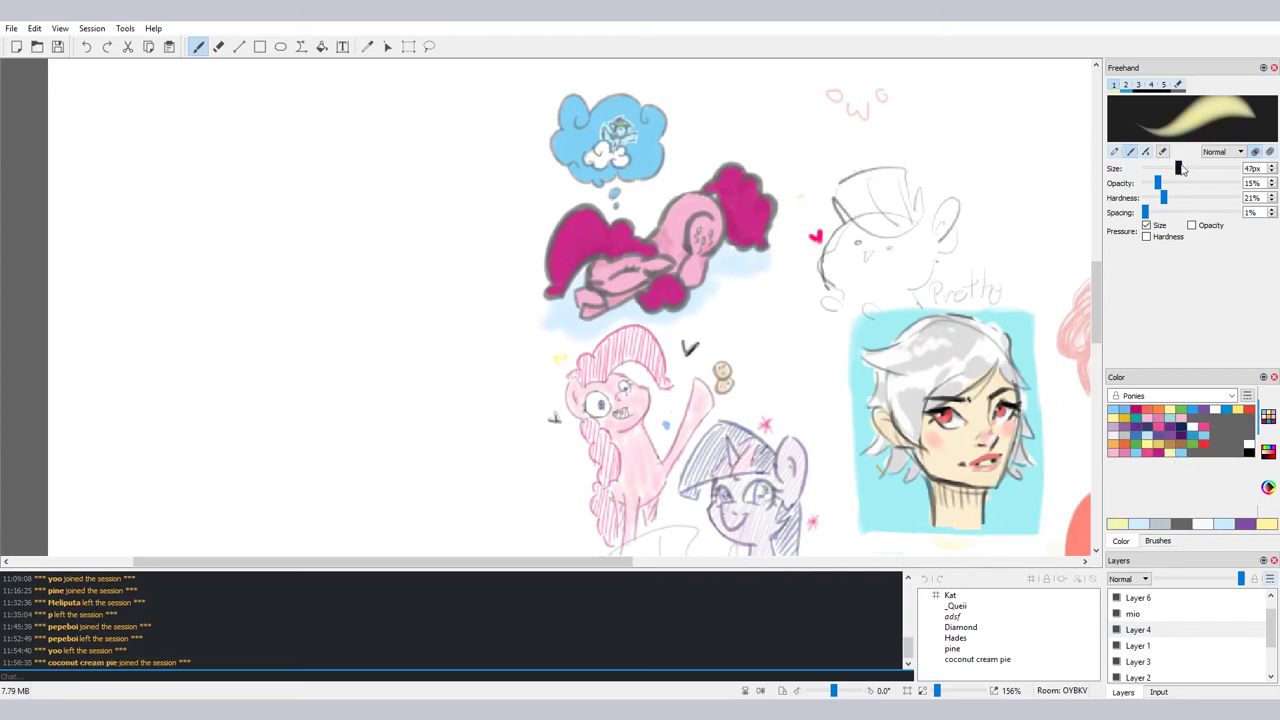
mouse_move(1178, 168)
mouse_down()
mouse_move(1153, 168)
mouse_move(1221, 183)
mouse_move(1200, 197)
mouse_move(1227, 197)
mouse_move(1213, 198)
mouse_up()
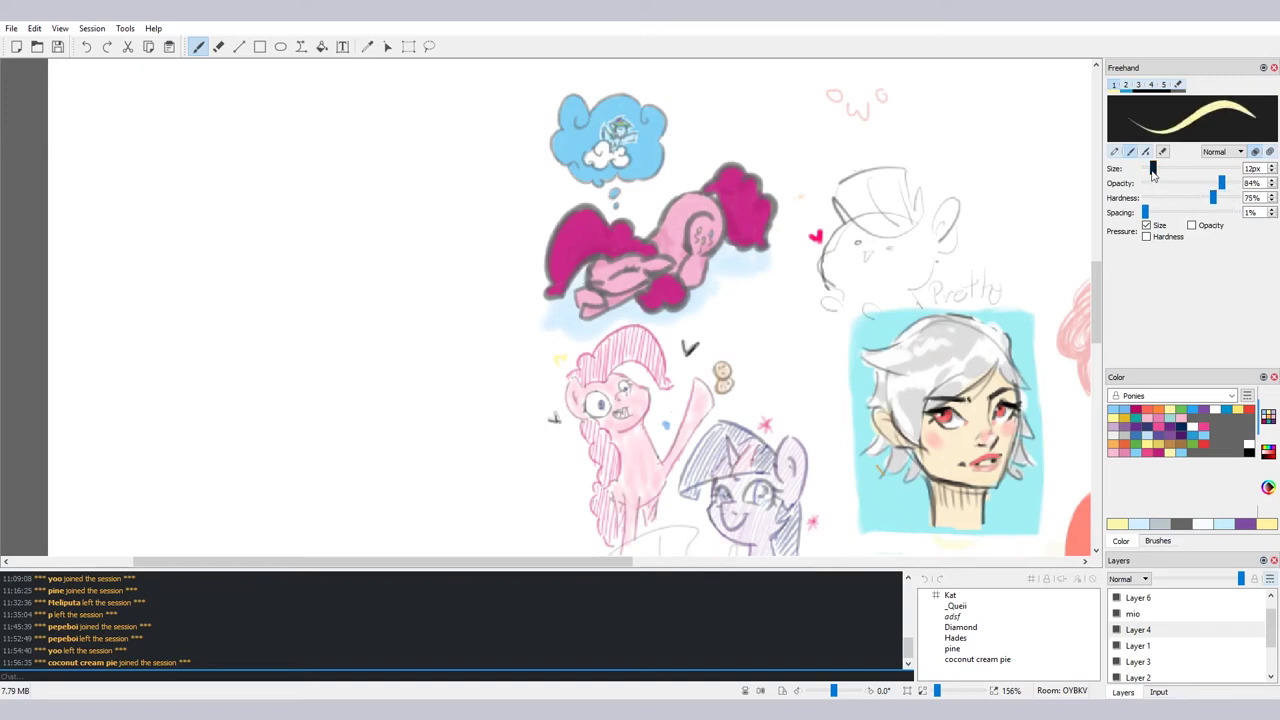
drag(1153, 168, 1148, 168)
drag(691, 97, 705, 113)
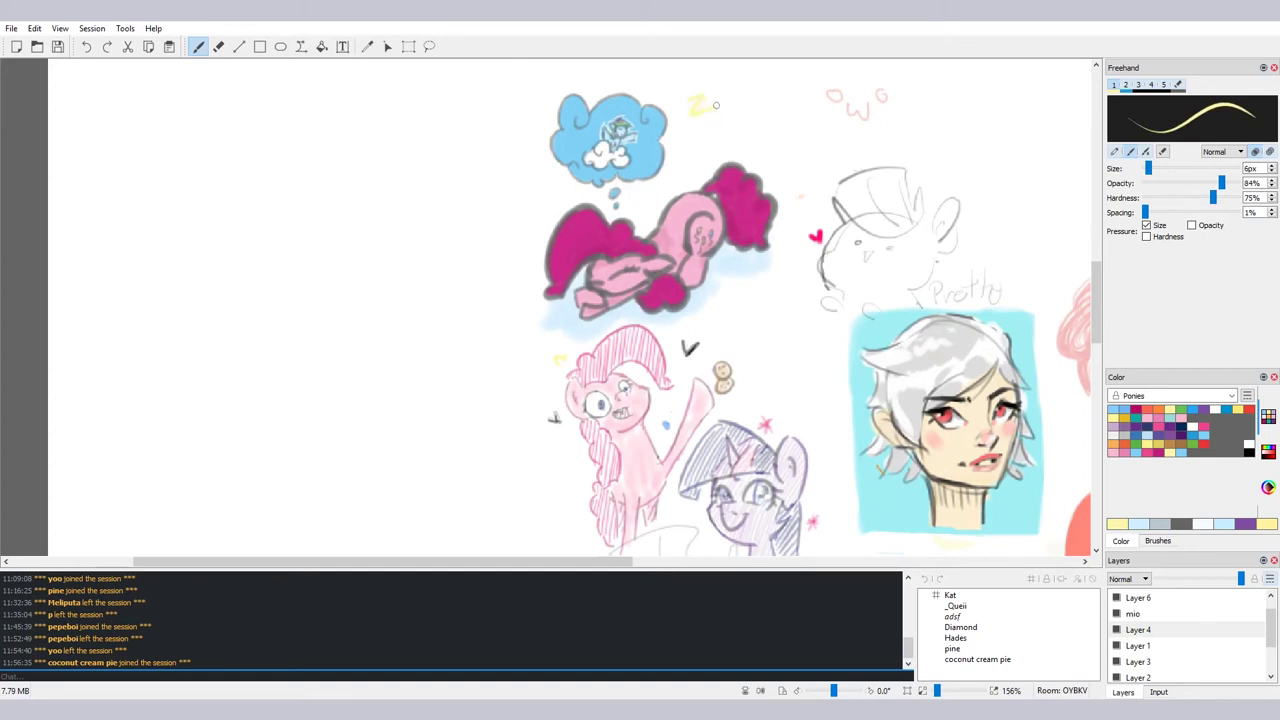
key(ctrl+z)
Review the ponies among the other drawings on the canvas, and toggle Layer 4's visibility to check its contents
drag(937, 690, 937, 693)
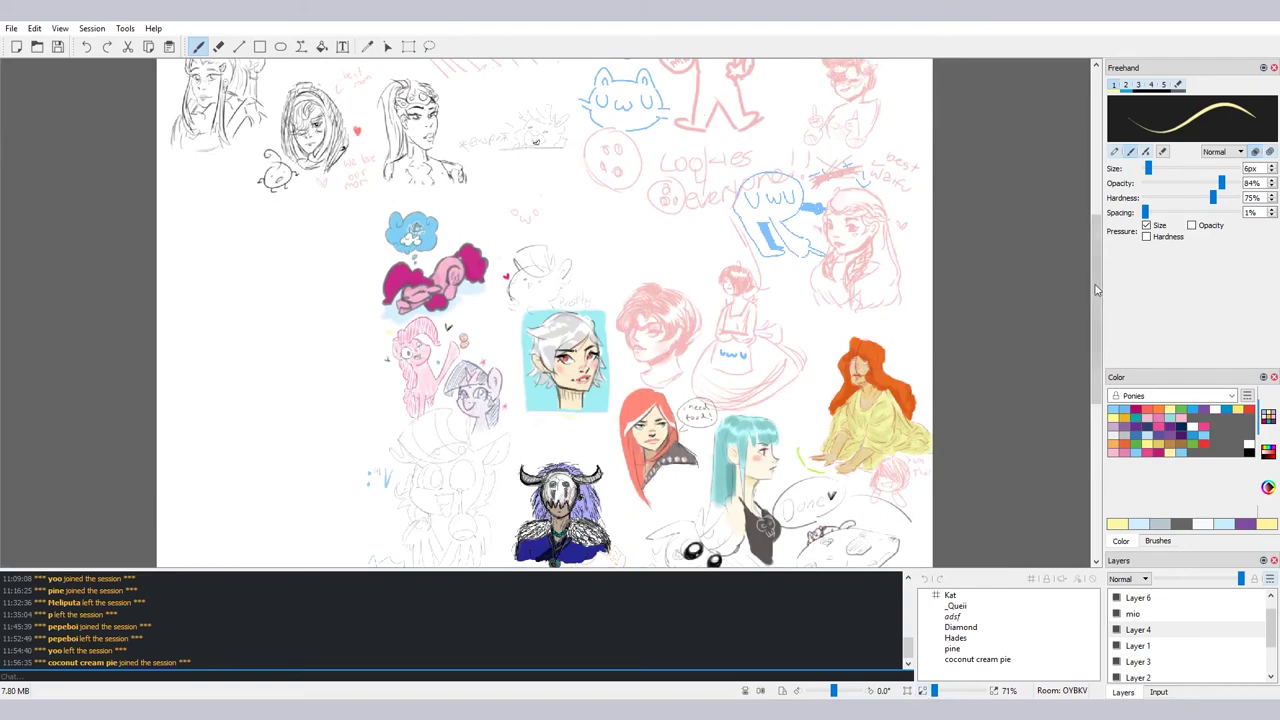
mouse_move(1096, 290)
mouse_down()
mouse_move(1094, 376)
mouse_move(1111, 407)
mouse_move(1093, 246)
mouse_move(1090, 306)
mouse_up()
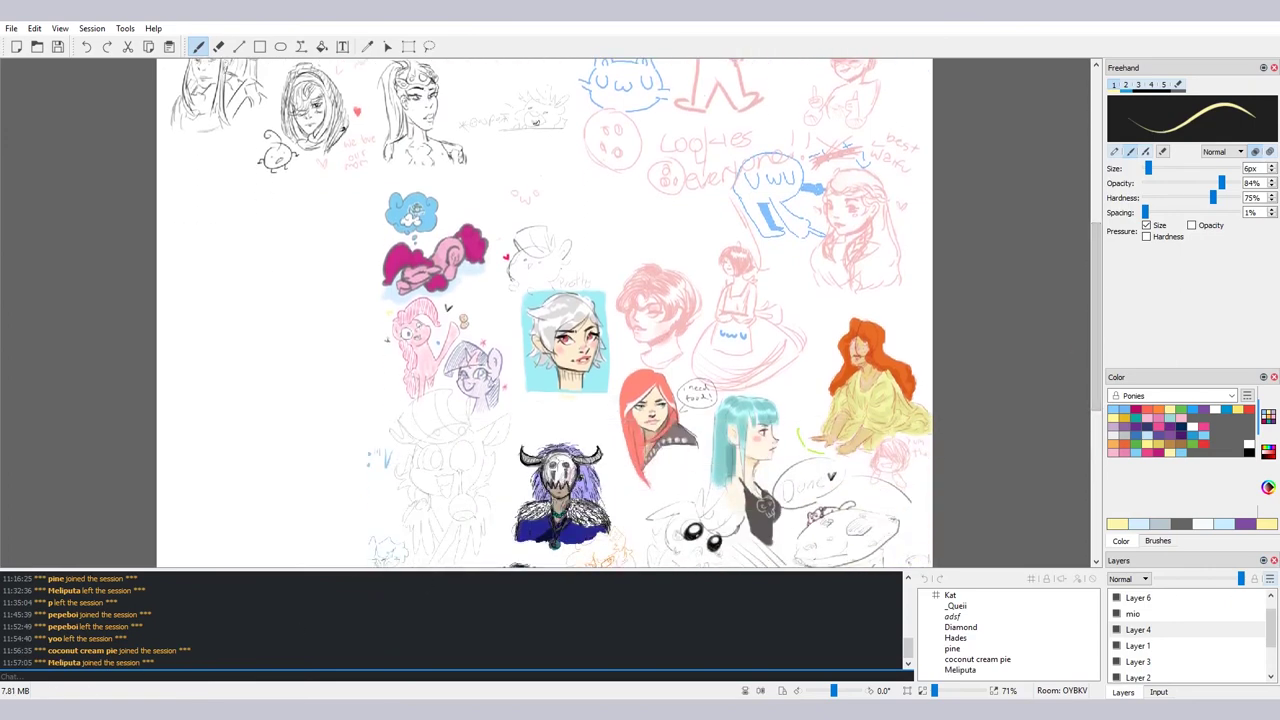
drag(933, 690, 935, 691)
drag(691, 562, 558, 559)
scroll(518, 360, up, 1)
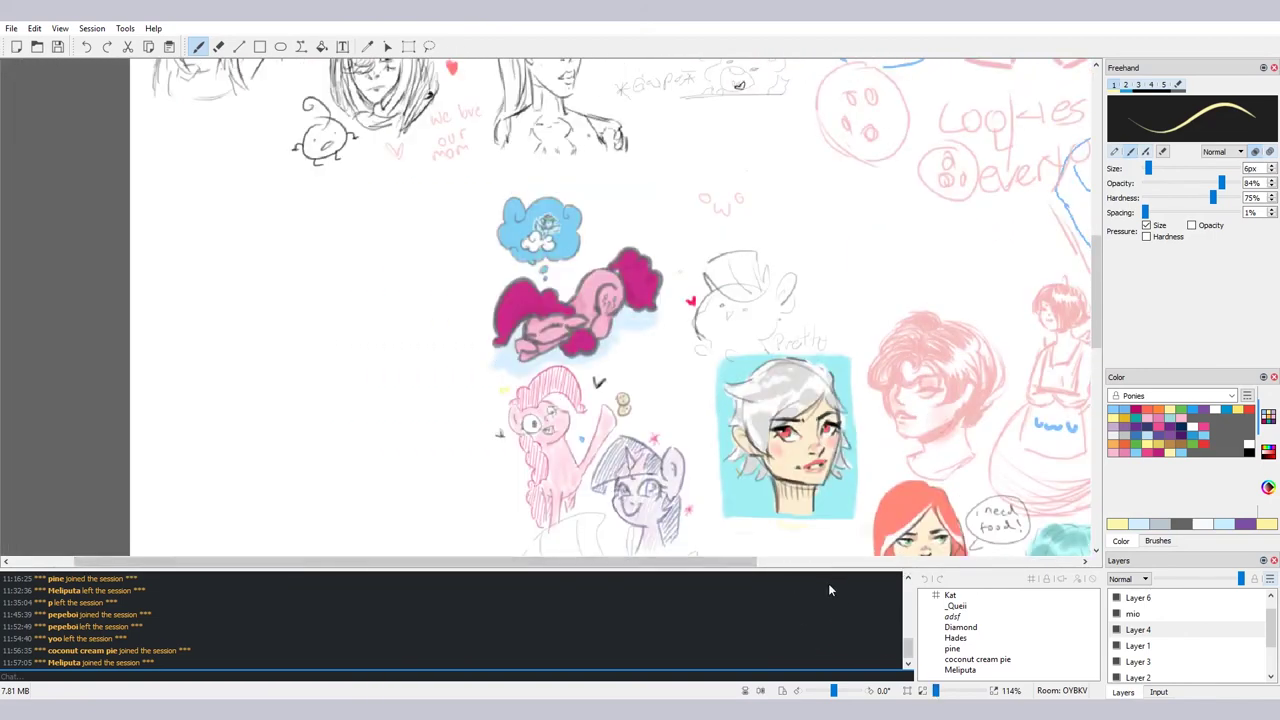
scroll(937, 693, up, 5)
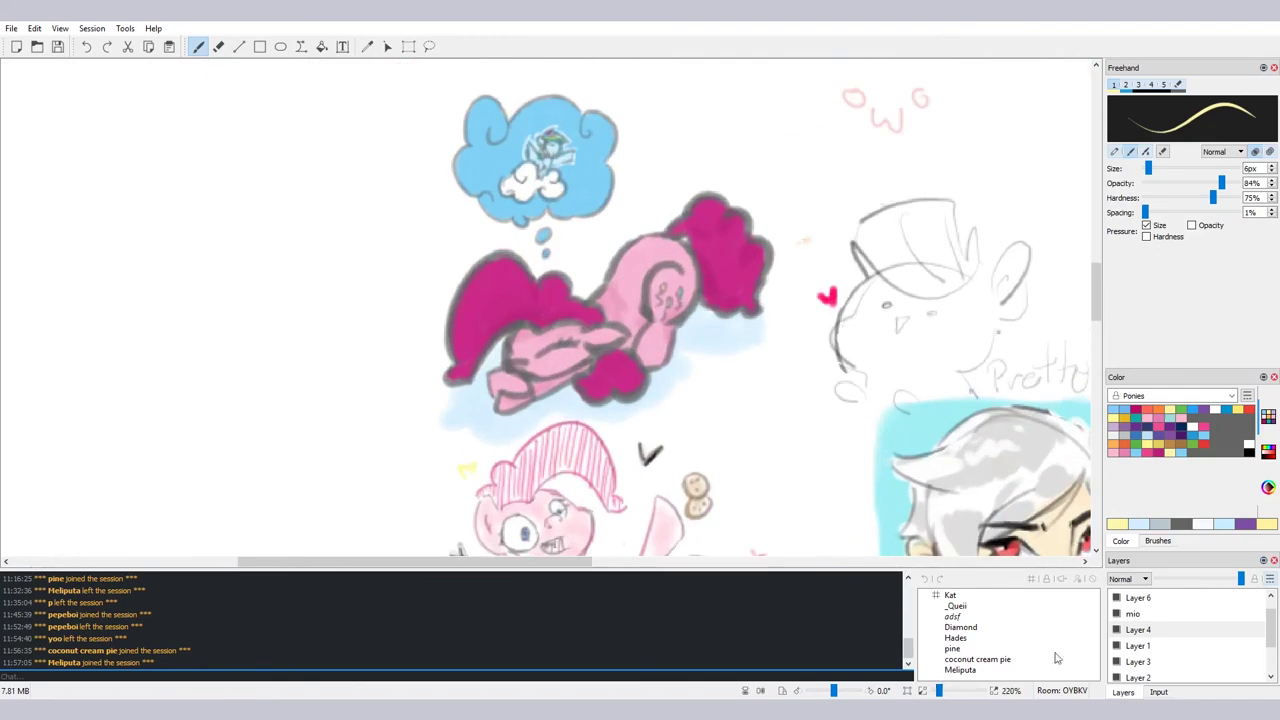
click(1117, 630)
click(1117, 630)
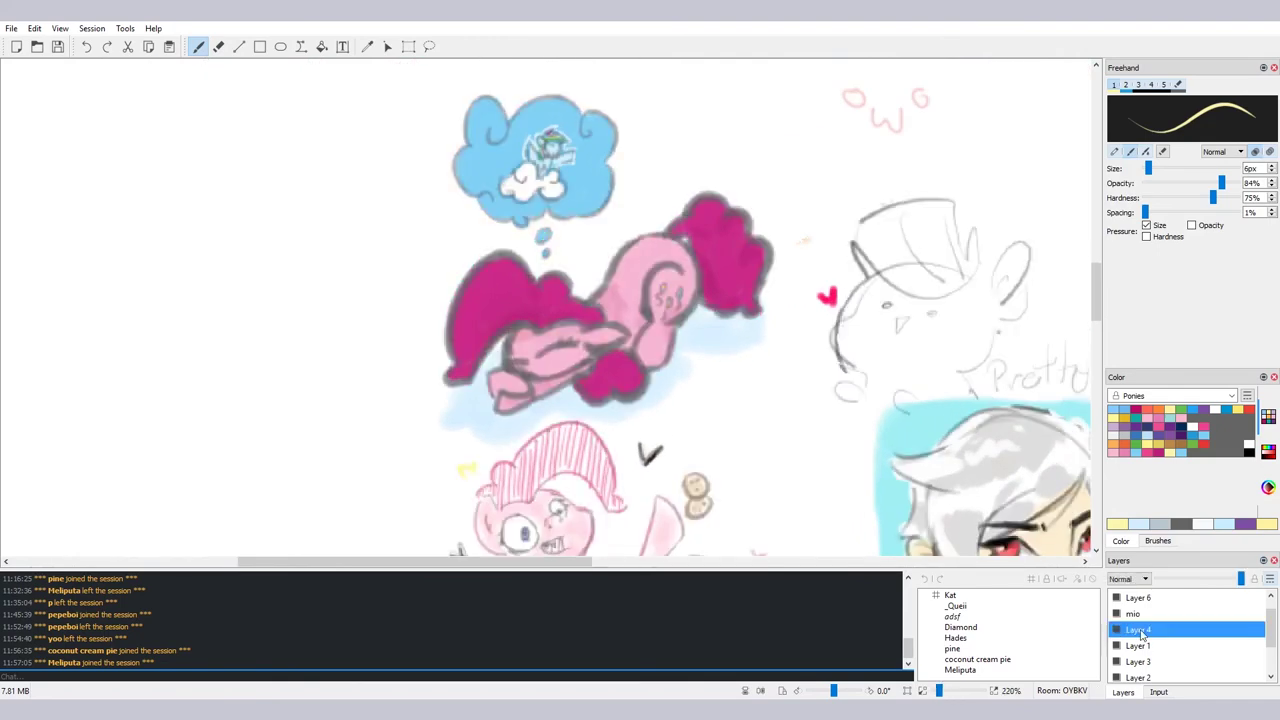
Look over the whole shared canvas at 50% zoom and return to the lying pony at 220%
click(1156, 630)
click(941, 692)
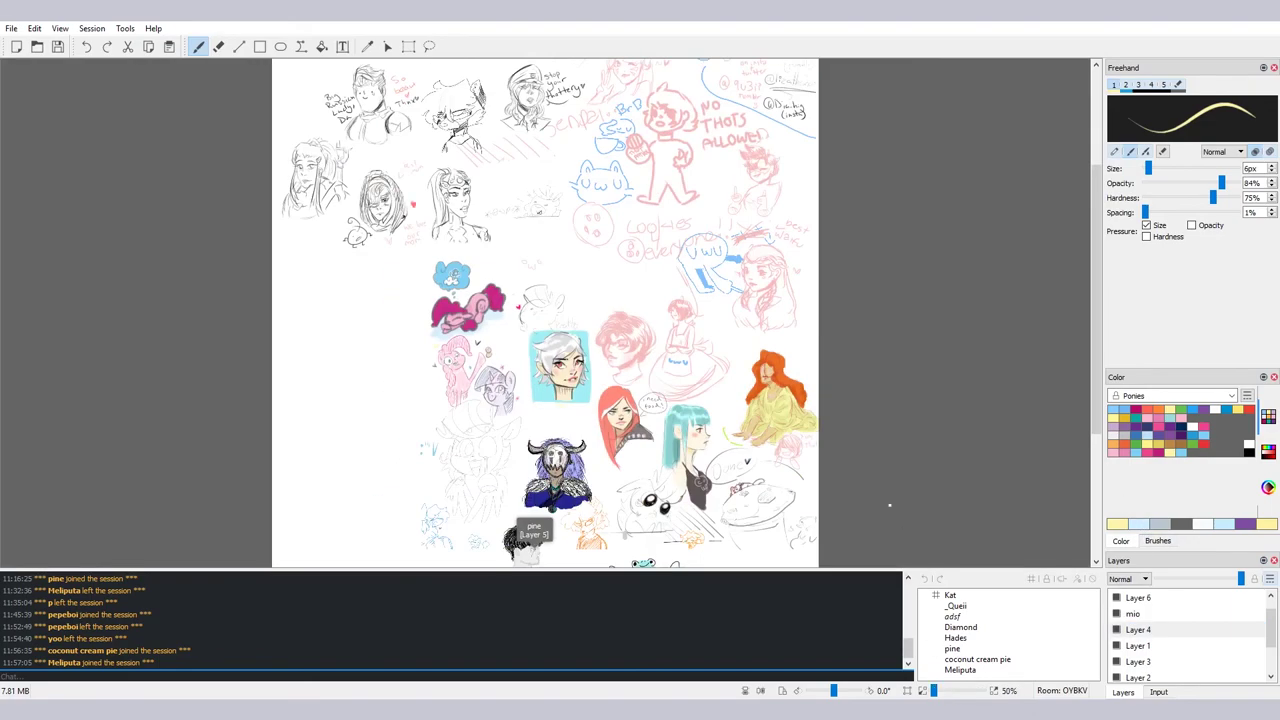
scroll(889, 505, down, 3)
scroll(891, 492, up, 6)
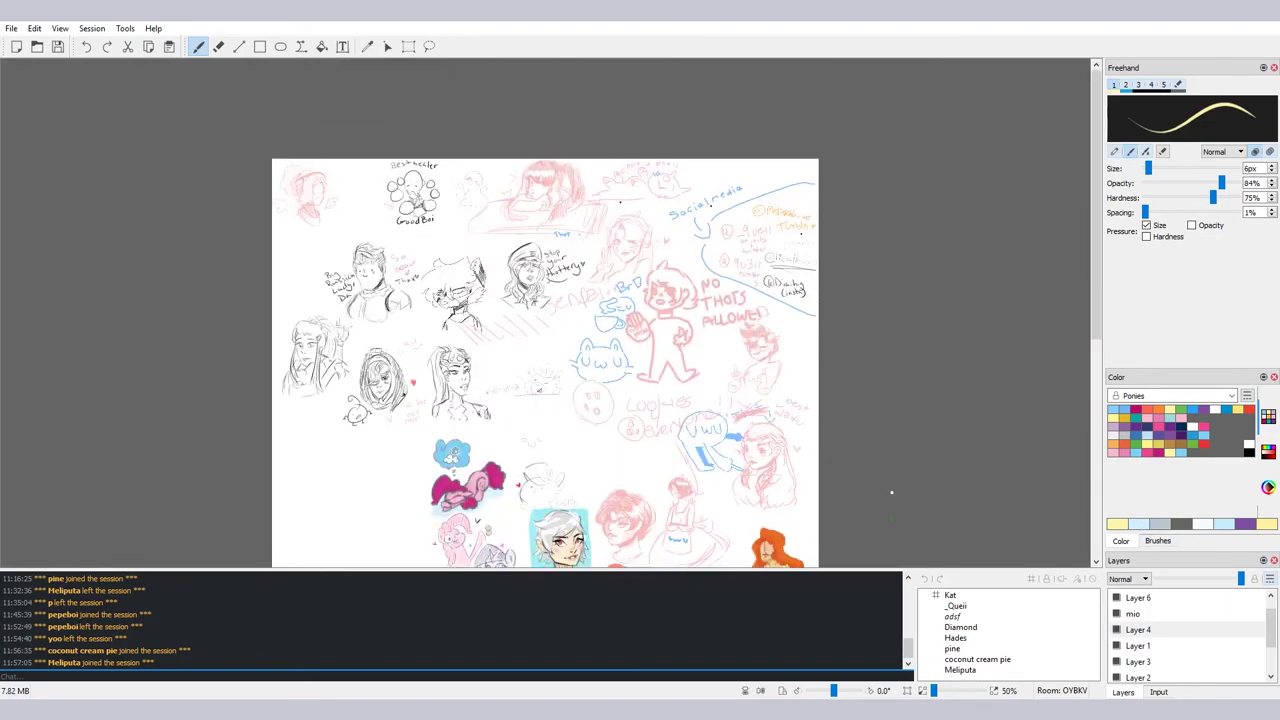
scroll(891, 492, down, 3)
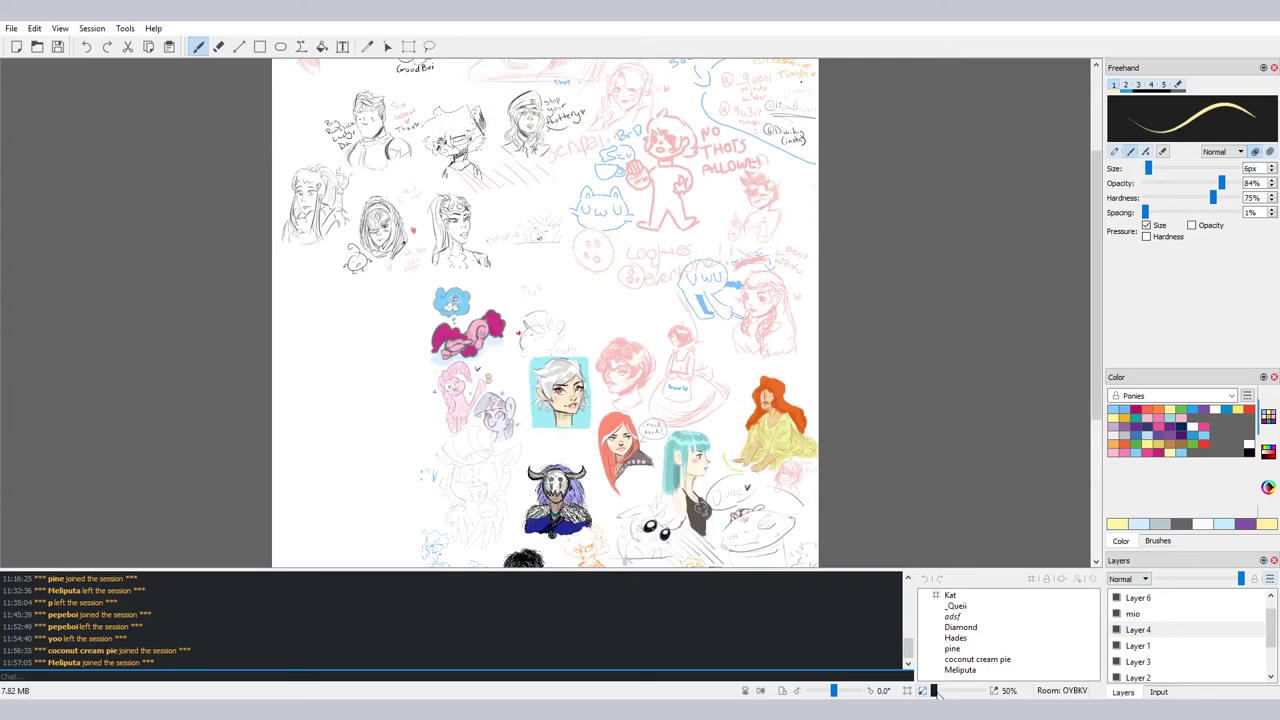
click(936, 690)
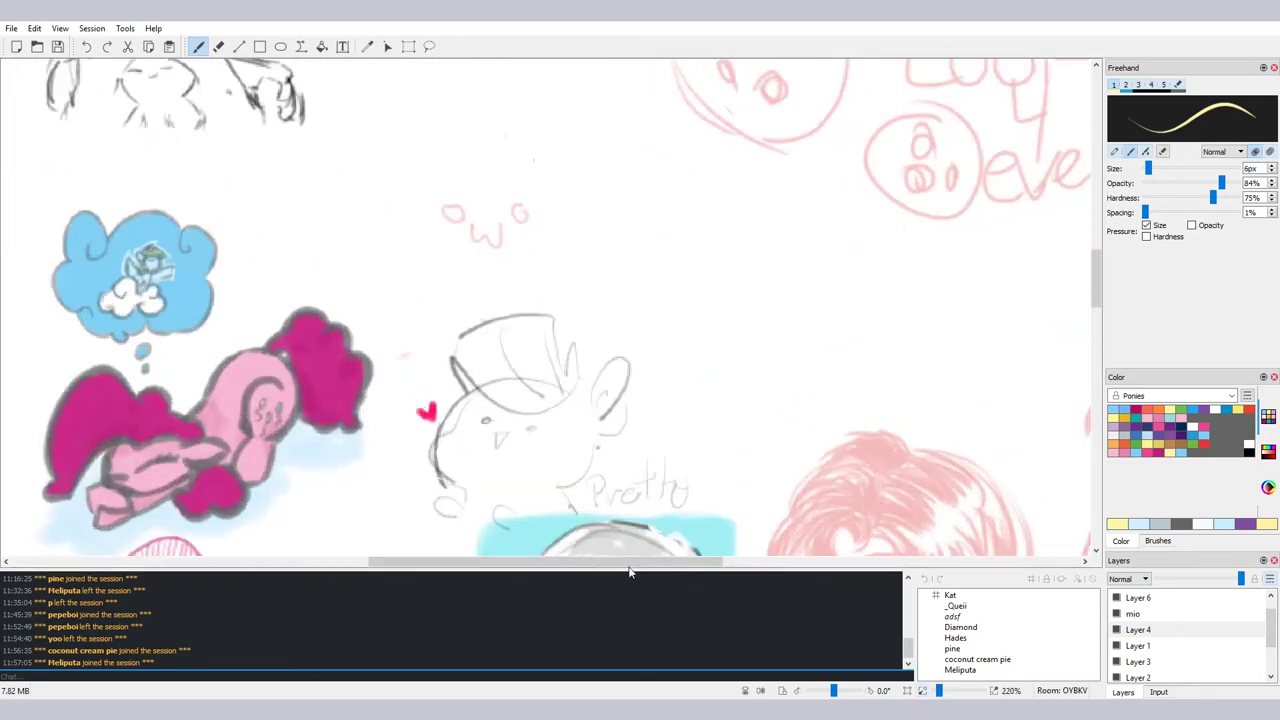
drag(628, 566, 513, 565)
scroll(538, 442, down, 2)
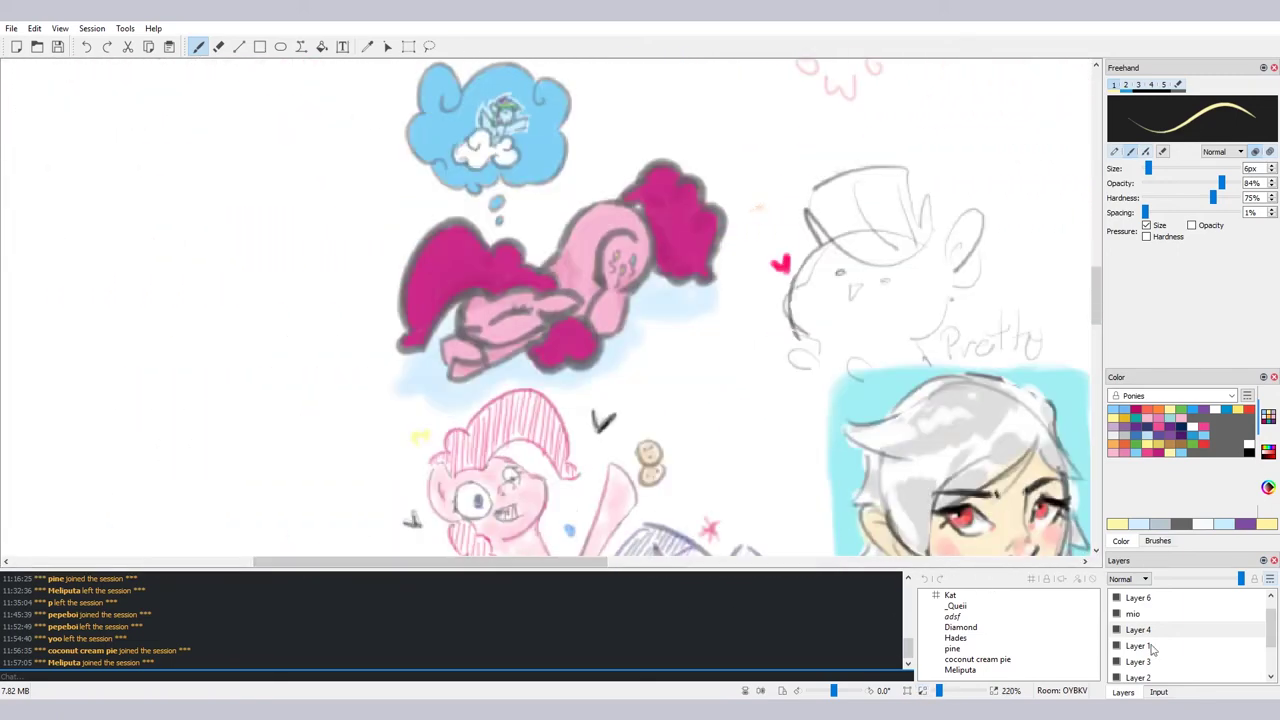
Set the brush's blend mode to Recolor and try an off-white stroke on the lying pony's thigh outline
click(1223, 151)
click(1222, 168)
click(1111, 438)
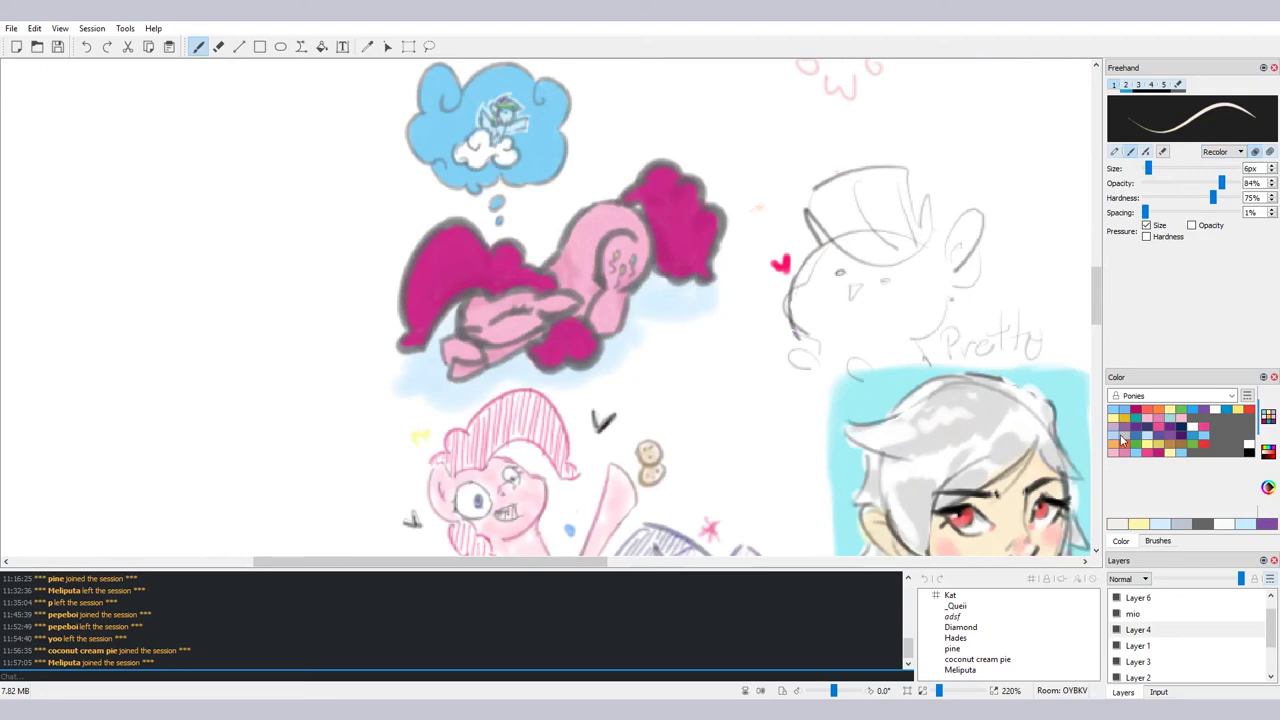
drag(609, 230, 606, 288)
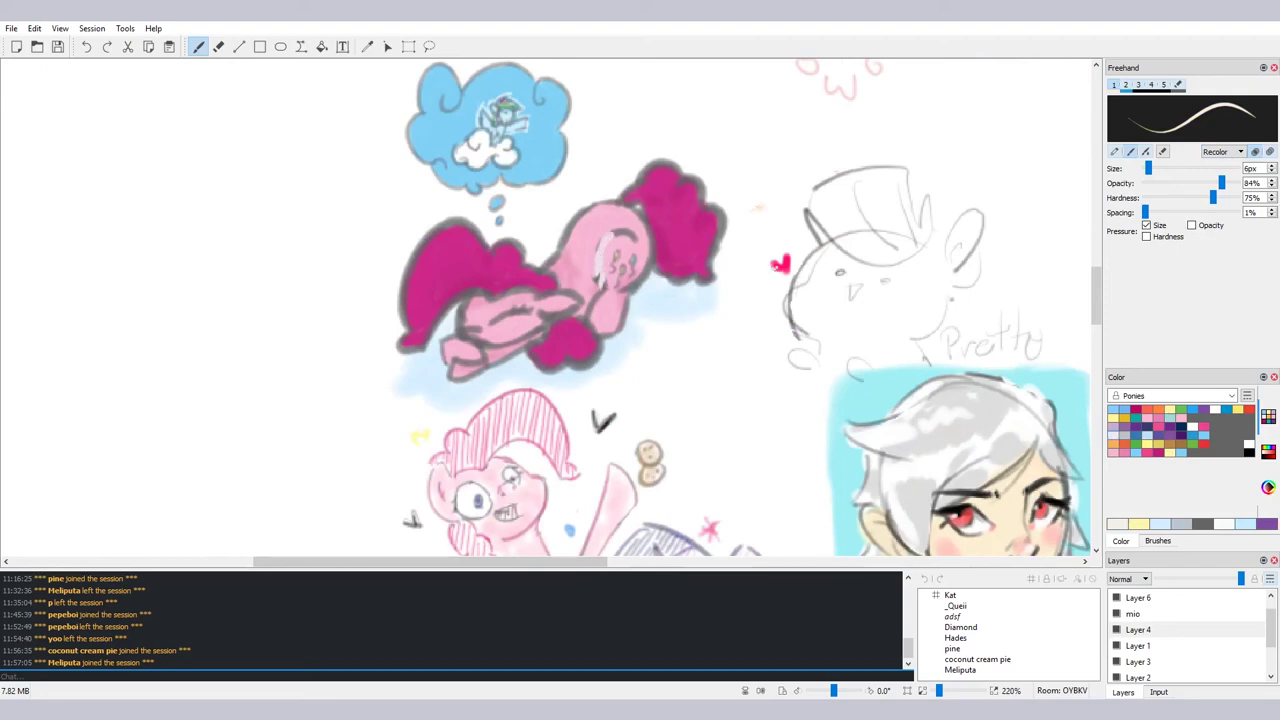
key(ctrl+z)
Choose a medium pink from the color wheel and try recoloring the outlines around the lying pony's face
click(1163, 457)
click(1267, 487)
click(1160, 456)
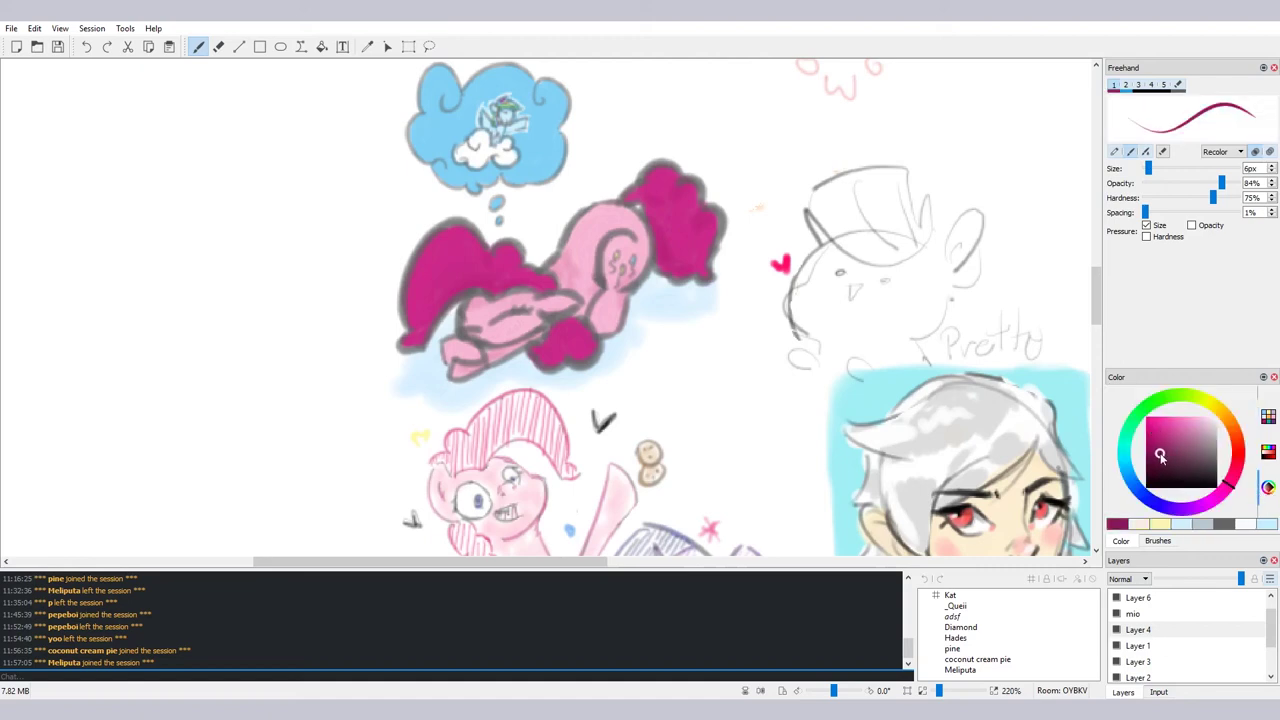
drag(1160, 456, 1147, 453)
mouse_move(540, 309)
mouse_down()
mouse_move(573, 290)
mouse_move(609, 295)
mouse_move(575, 302)
mouse_move(570, 323)
mouse_move(564, 281)
mouse_move(537, 265)
mouse_move(581, 286)
mouse_up()
click(1178, 428)
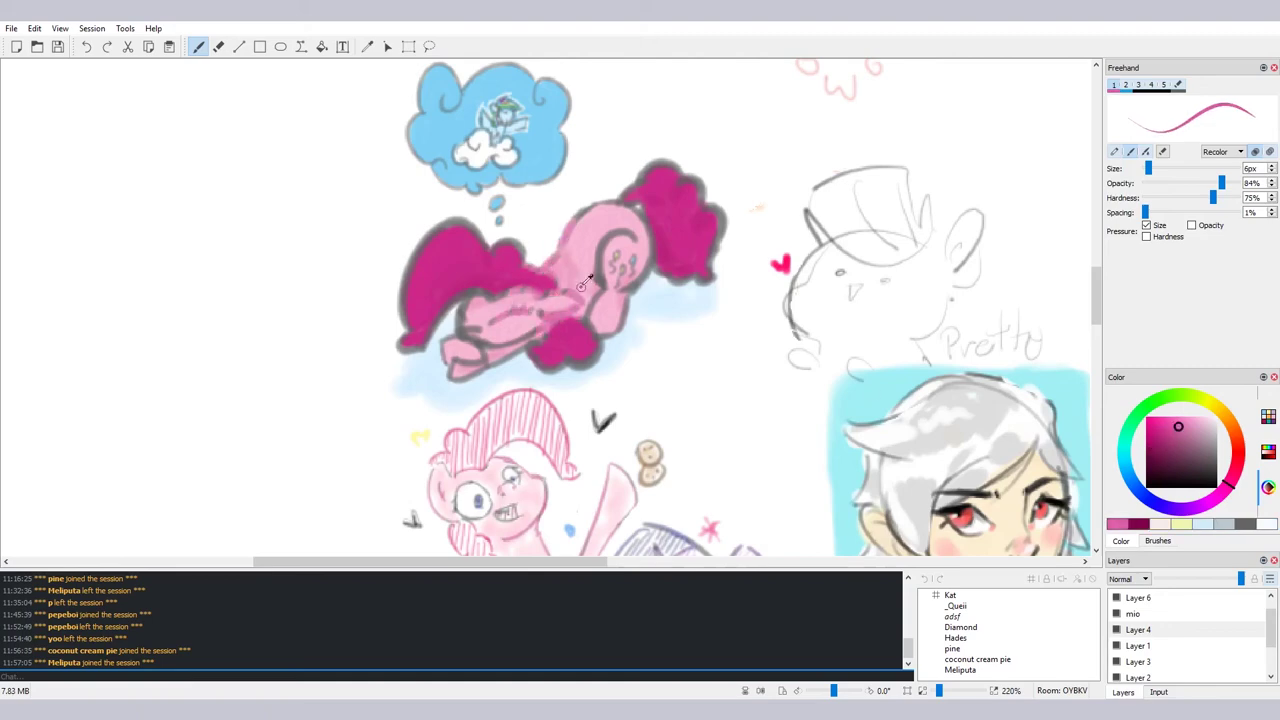
key(ctrl+z)
Set the brush to 43px and 47% hardness and recolor all of the lying pony's outlines medium pink
drag(1149, 169, 1176, 171)
mouse_move(625, 235)
mouse_down()
mouse_move(592, 206)
mouse_move(574, 221)
mouse_move(584, 217)
mouse_move(568, 280)
mouse_up()
drag(1222, 198, 1196, 198)
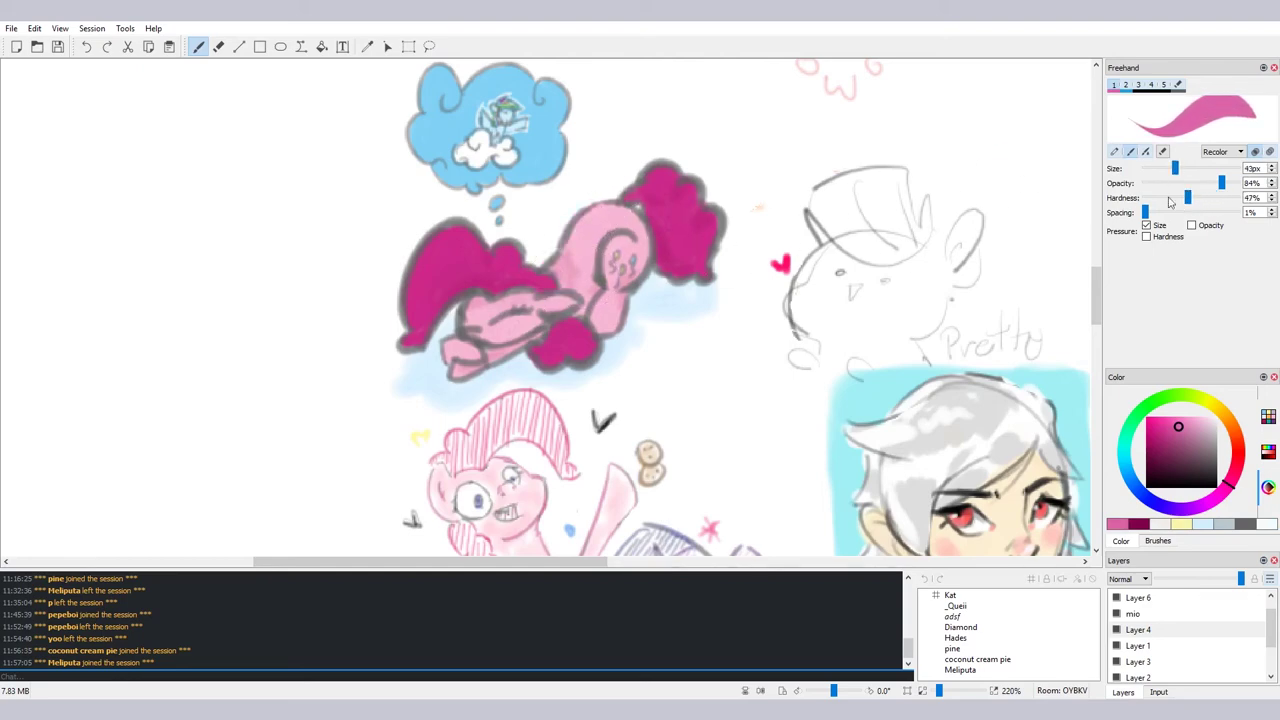
drag(578, 221, 566, 273)
key(ctrl+z)
mouse_move(582, 208)
mouse_down()
mouse_move(558, 280)
mouse_move(553, 257)
mouse_move(586, 211)
mouse_move(626, 237)
mouse_move(640, 229)
mouse_move(625, 317)
mouse_move(612, 332)
mouse_move(595, 310)
mouse_move(600, 260)
mouse_move(562, 357)
mouse_move(459, 385)
mouse_move(440, 368)
mouse_move(485, 345)
mouse_move(516, 366)
mouse_move(529, 331)
mouse_move(559, 334)
mouse_move(532, 320)
mouse_move(464, 217)
mouse_move(436, 226)
mouse_move(416, 270)
mouse_move(418, 318)
mouse_move(443, 303)
mouse_move(499, 311)
mouse_move(611, 242)
mouse_move(671, 152)
mouse_move(726, 226)
mouse_move(712, 303)
mouse_up()
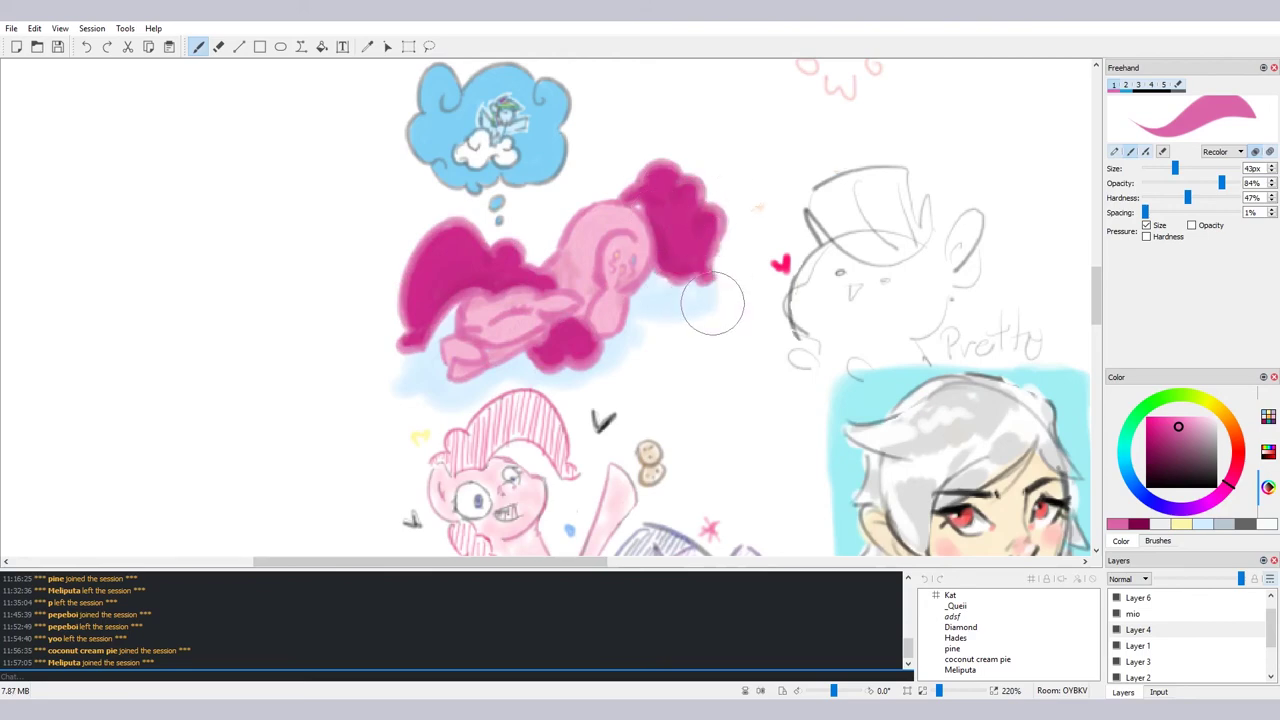
Choose a deeper magenta and recolor the outlines of the lying pony's mane and tail
click(1164, 434)
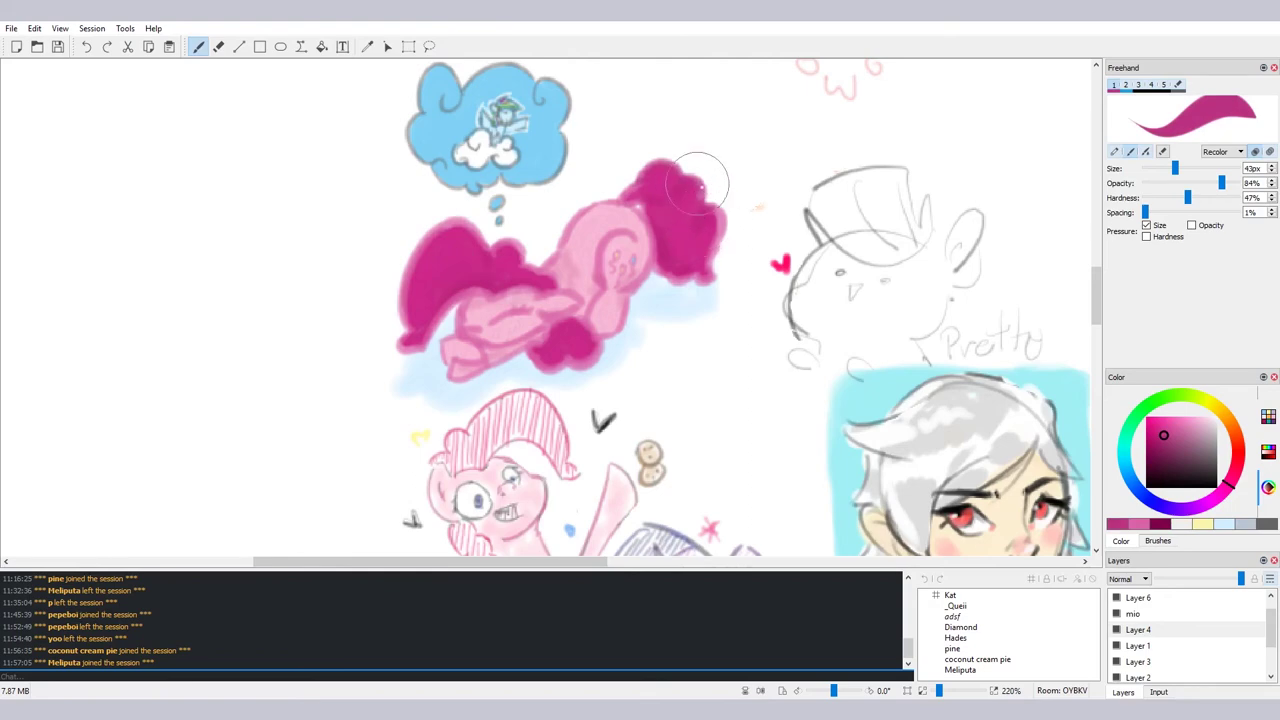
mouse_move(697, 184)
mouse_down()
mouse_move(690, 260)
mouse_move(700, 308)
mouse_up()
click(1159, 437)
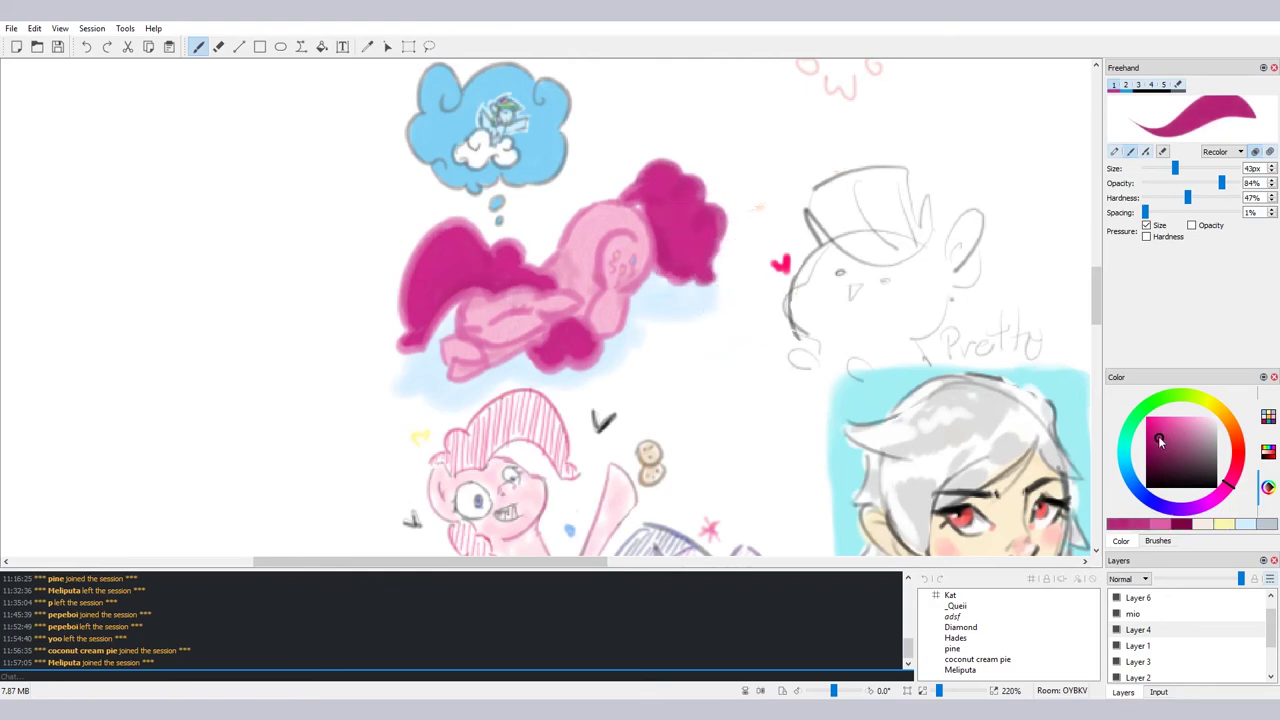
mouse_move(677, 250)
mouse_down()
mouse_move(657, 186)
mouse_move(676, 200)
mouse_move(632, 182)
mouse_move(697, 207)
mouse_move(636, 185)
mouse_move(682, 212)
mouse_move(645, 212)
mouse_move(622, 181)
mouse_move(672, 190)
mouse_move(625, 186)
mouse_move(656, 189)
mouse_move(674, 209)
mouse_move(634, 251)
mouse_move(526, 270)
mouse_move(433, 236)
mouse_move(413, 348)
mouse_move(443, 294)
mouse_move(454, 302)
mouse_move(438, 307)
mouse_move(529, 287)
mouse_move(466, 291)
mouse_move(518, 307)
mouse_move(512, 294)
mouse_move(564, 292)
mouse_move(550, 282)
mouse_move(524, 306)
mouse_move(543, 277)
mouse_move(491, 268)
mouse_move(519, 244)
mouse_move(480, 270)
mouse_move(484, 250)
mouse_move(449, 257)
mouse_move(447, 226)
mouse_move(480, 267)
mouse_move(494, 244)
mouse_move(597, 285)
mouse_move(583, 348)
mouse_move(576, 331)
mouse_move(591, 365)
mouse_move(581, 329)
mouse_move(584, 366)
mouse_move(530, 365)
mouse_move(539, 351)
mouse_move(525, 365)
mouse_move(565, 340)
mouse_move(588, 352)
mouse_move(568, 335)
mouse_move(573, 375)
mouse_up()
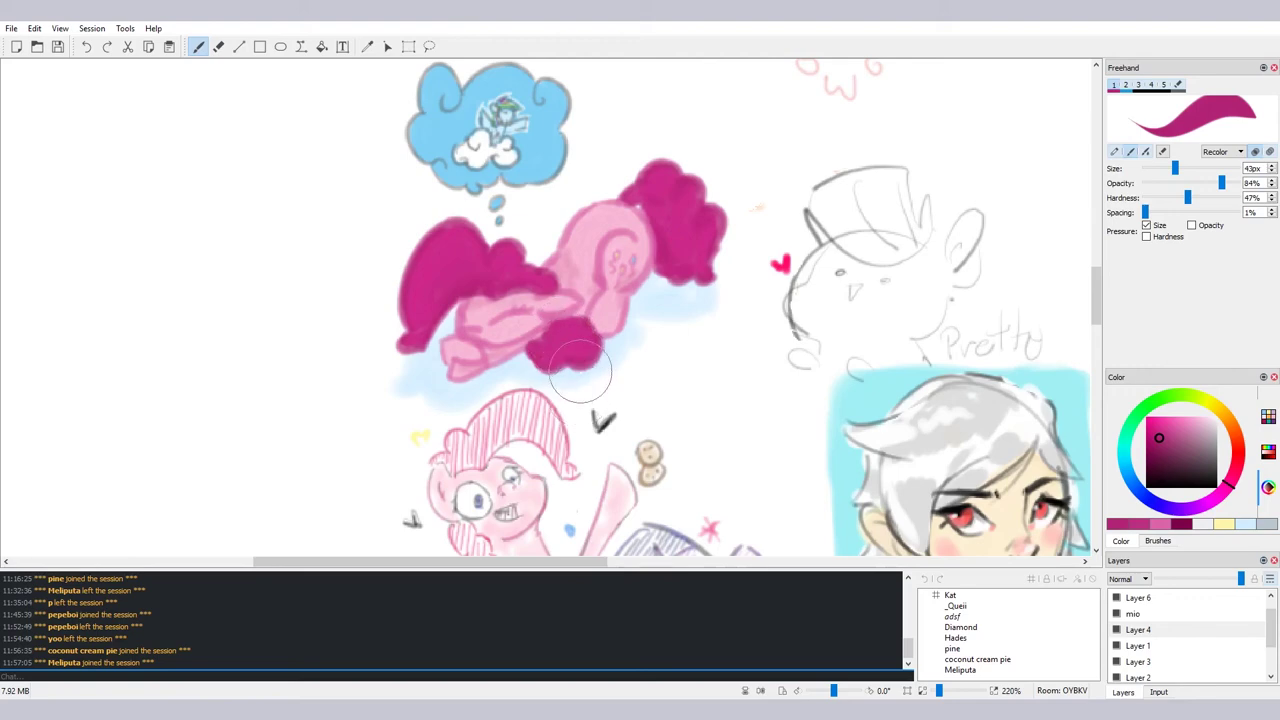
Reduce the brush to 10px and recolor the lying pony's closed eyes, facial details and leg line magenta
drag(496, 320, 550, 335)
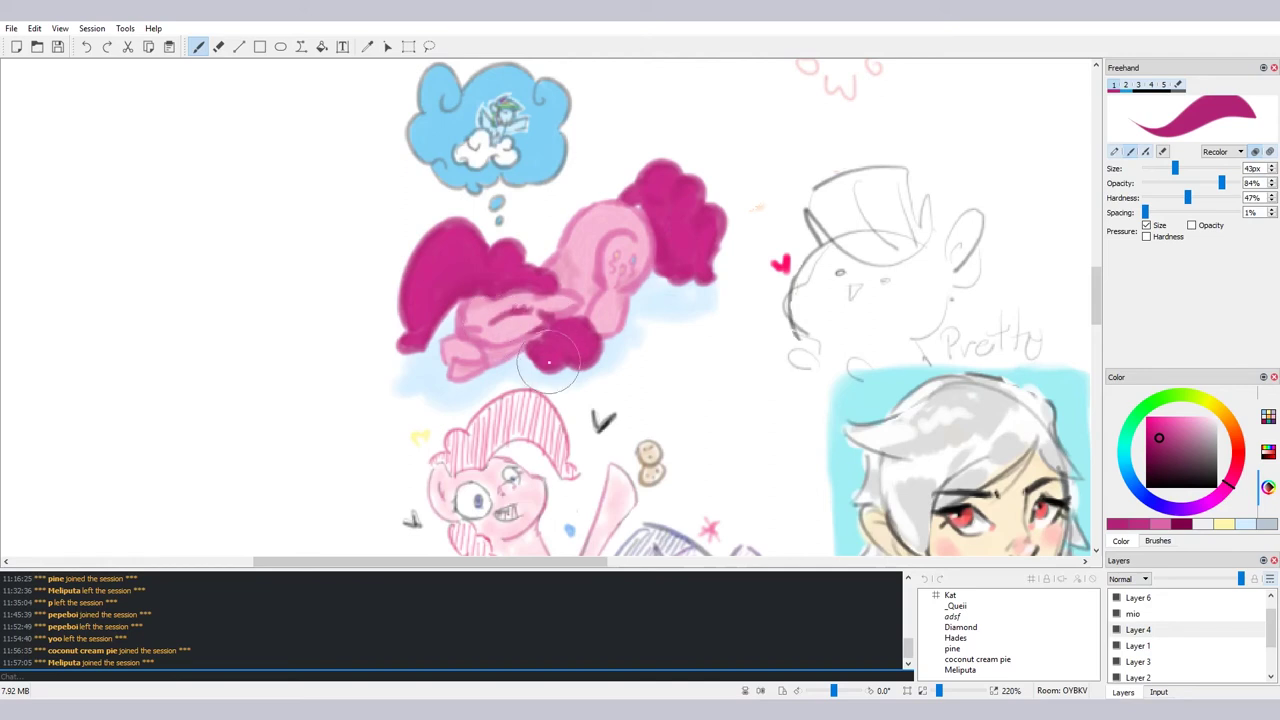
key(ctrl+z)
drag(1176, 169, 1163, 169)
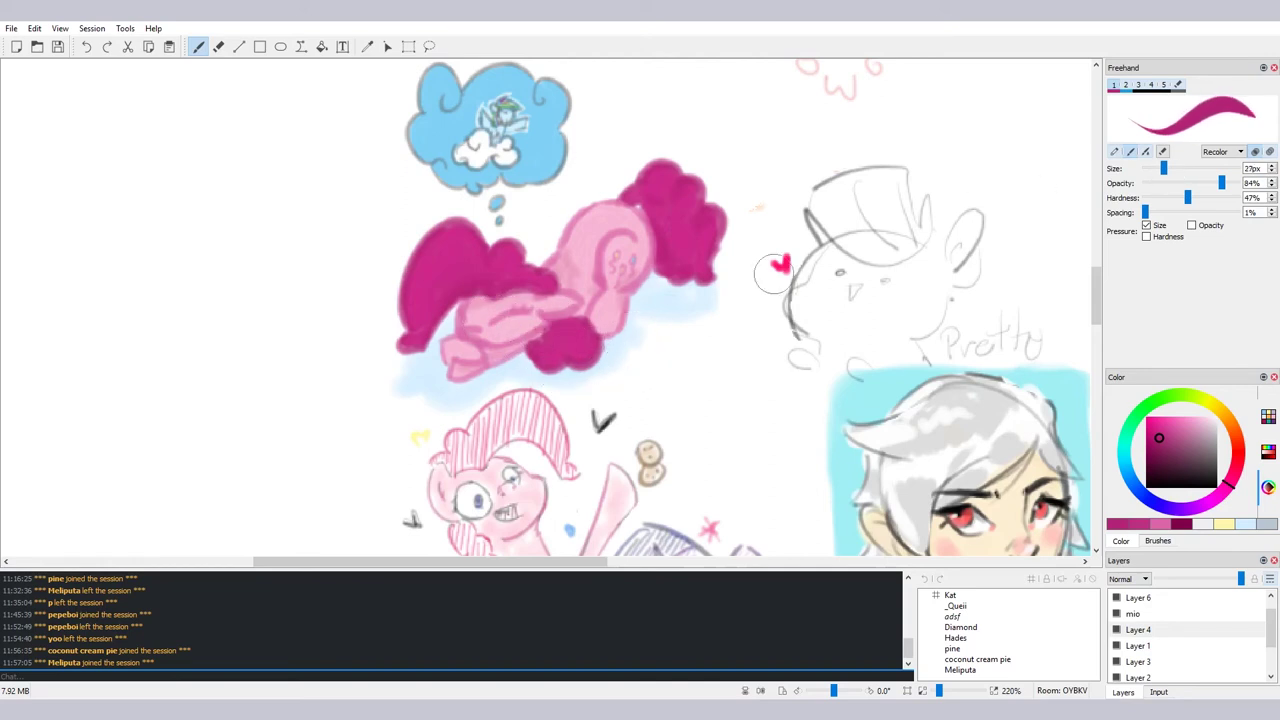
drag(524, 316, 479, 331)
drag(1163, 169, 1151, 169)
drag(481, 335, 460, 343)
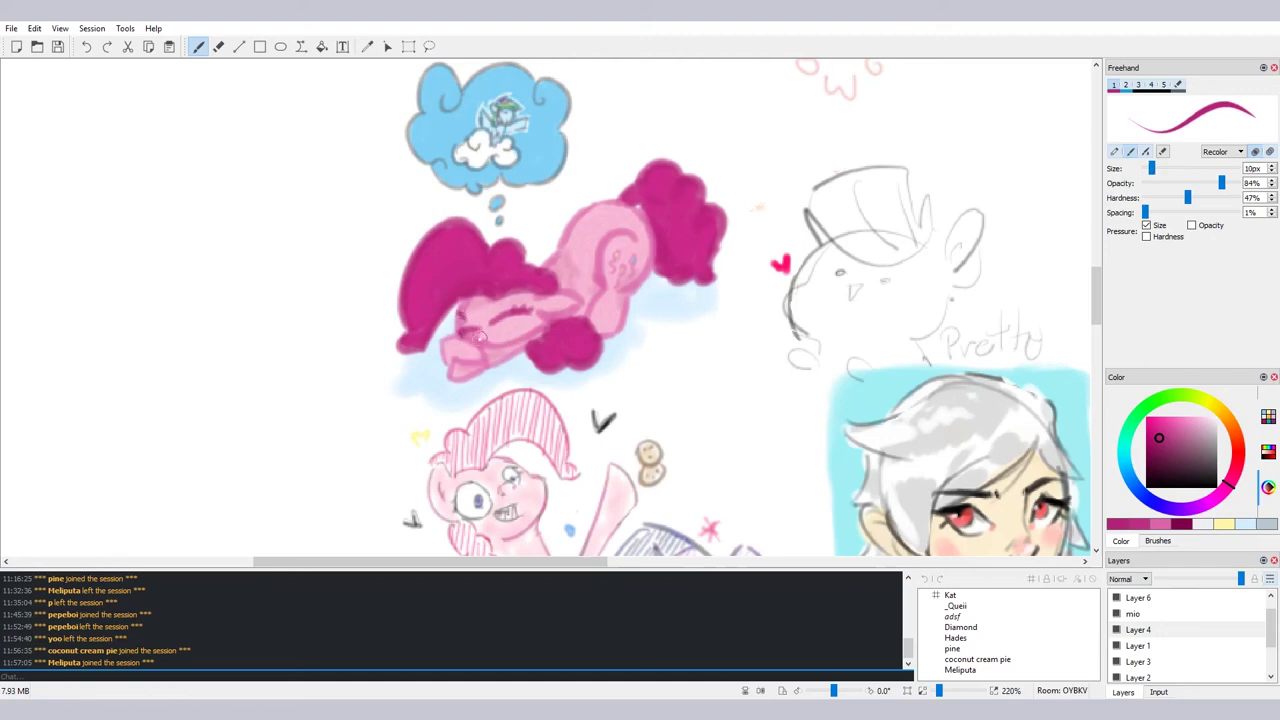
drag(470, 316, 462, 327)
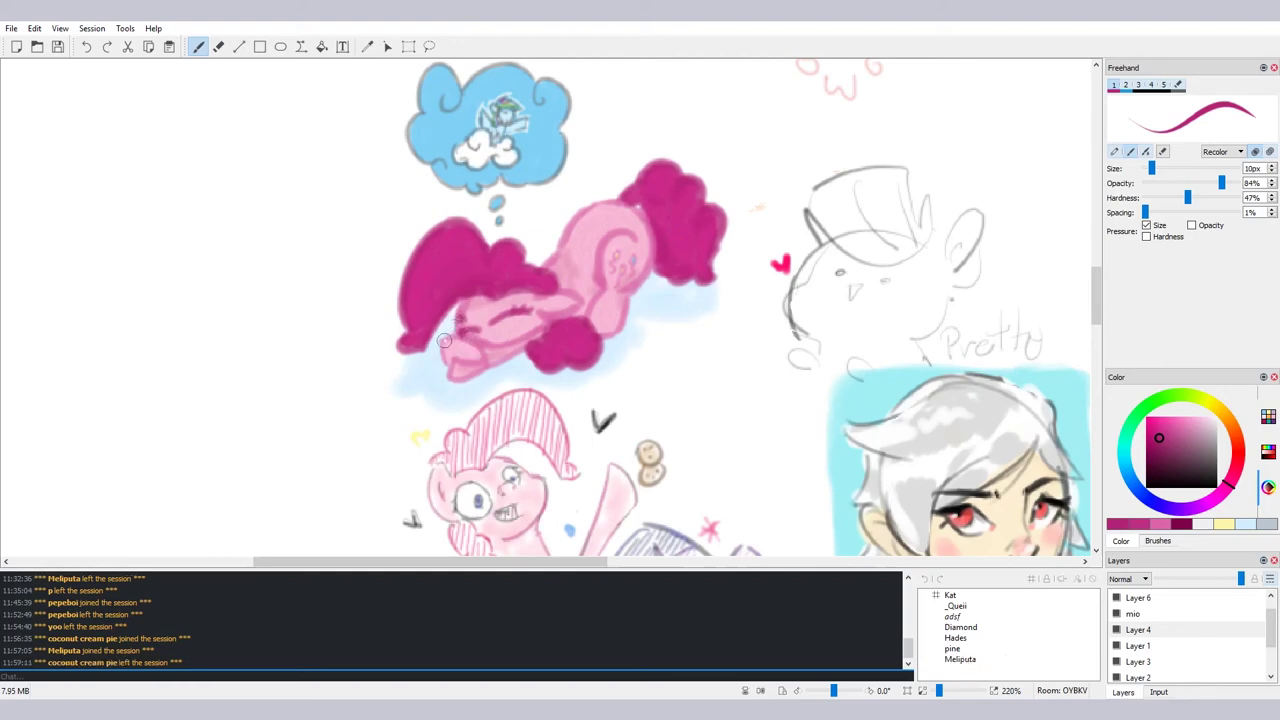
drag(606, 295, 591, 316)
Set the opacity to 75% and recolor the cutie mark, trying yellow and olive tones before settling on magenta sampled from the tail
drag(1221, 183, 1152, 183)
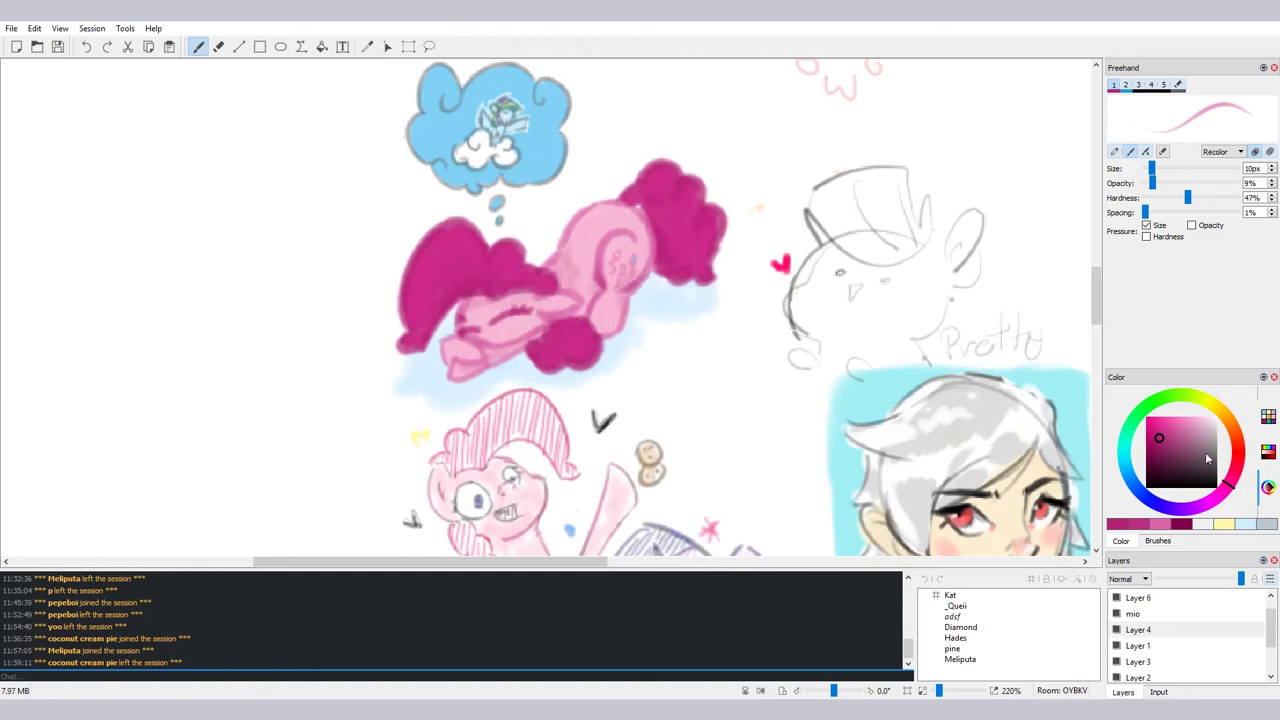
click(1231, 523)
drag(1203, 447, 1177, 436)
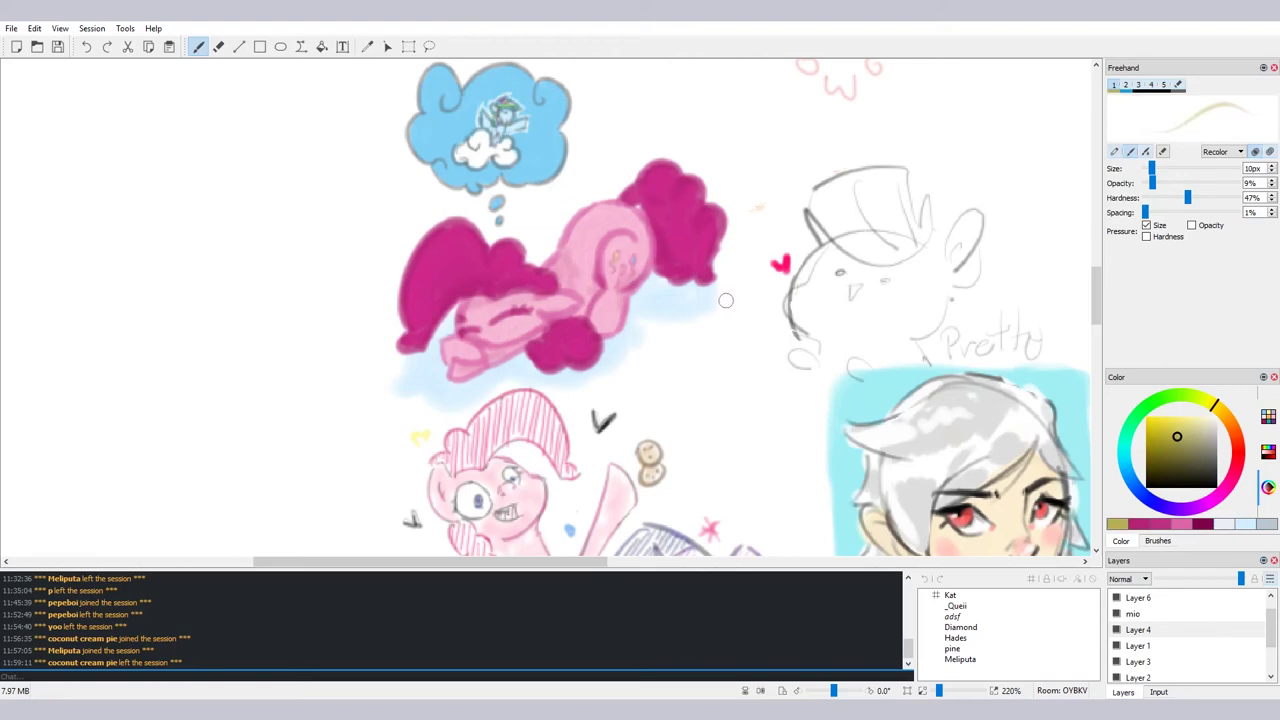
drag(1152, 183, 1213, 183)
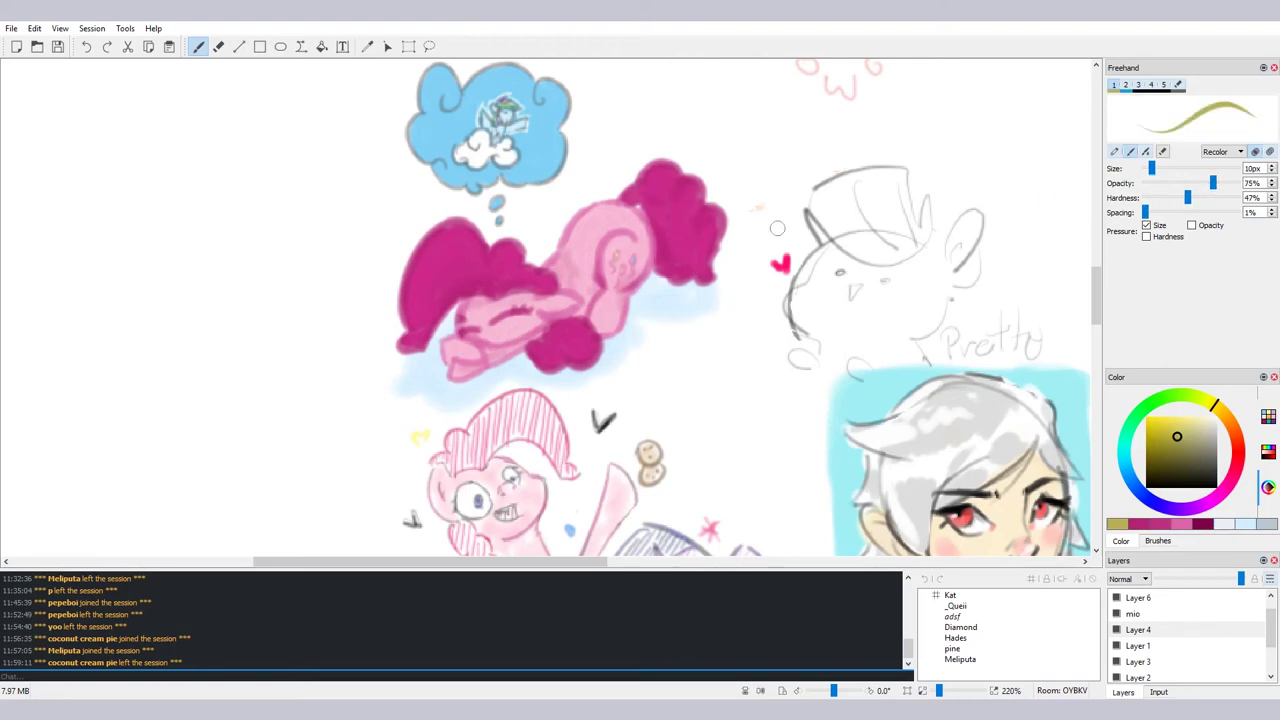
drag(618, 246, 617, 272)
drag(1184, 447, 1159, 451)
mouse_move(611, 256)
mouse_down()
mouse_move(614, 276)
mouse_move(622, 268)
mouse_up()
drag(1199, 446, 1211, 463)
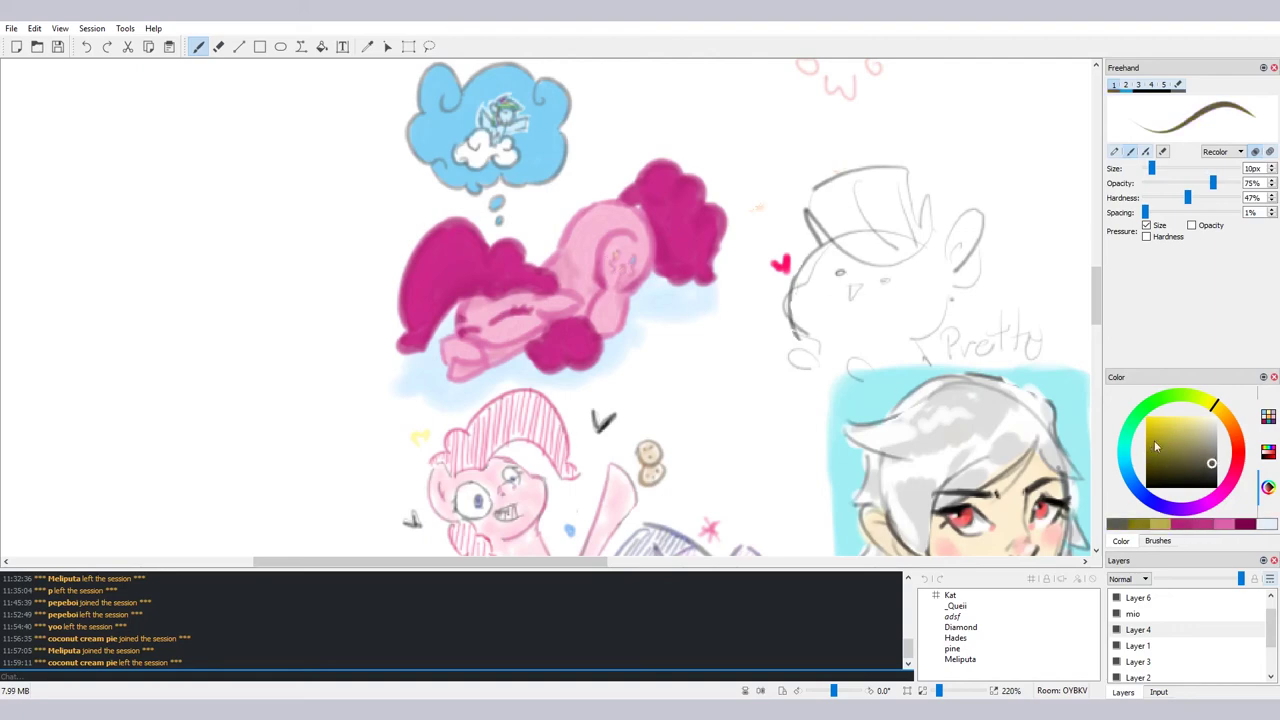
mouse_move(612, 250)
mouse_down()
mouse_move(622, 276)
mouse_move(630, 268)
mouse_up()
ctrl+click(681, 226)
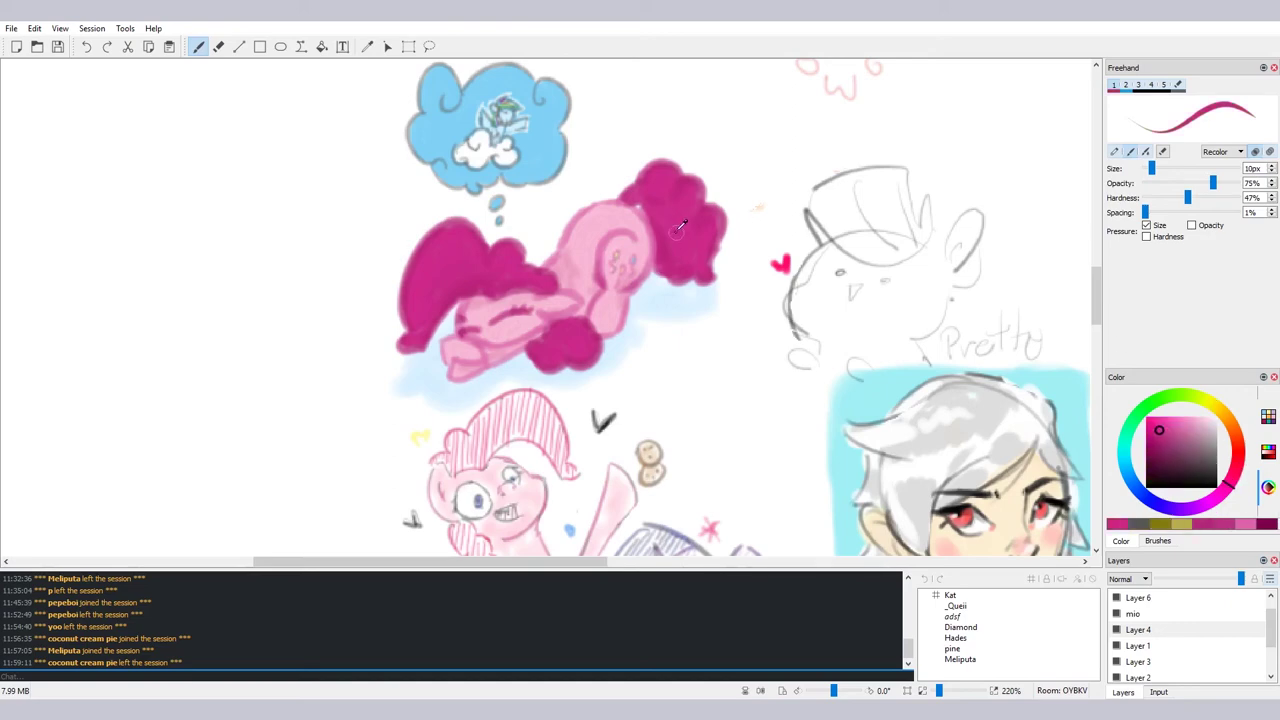
mouse_move(615, 250)
mouse_down()
mouse_move(616, 286)
mouse_move(634, 256)
mouse_move(643, 268)
mouse_up()
Set the opacity to 26% and recolor the small pony in the thought bubble with a sampled pale blue
drag(1212, 184, 1167, 188)
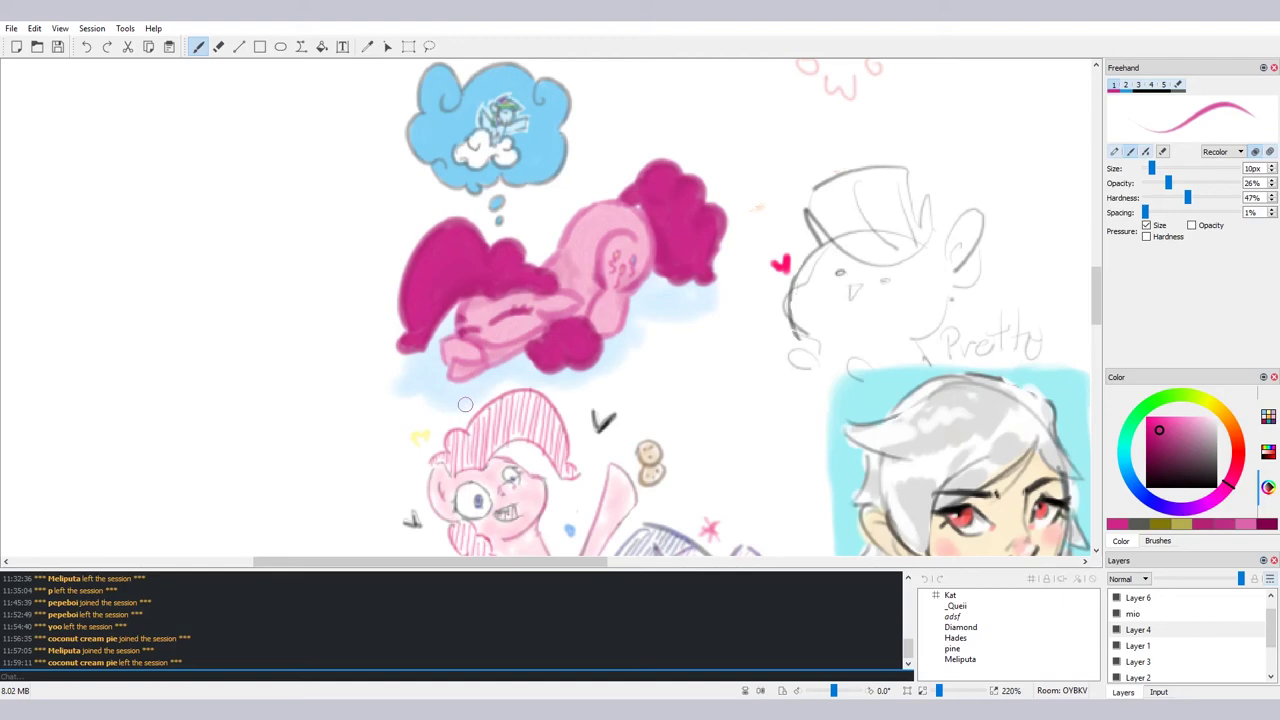
ctrl+click(503, 118)
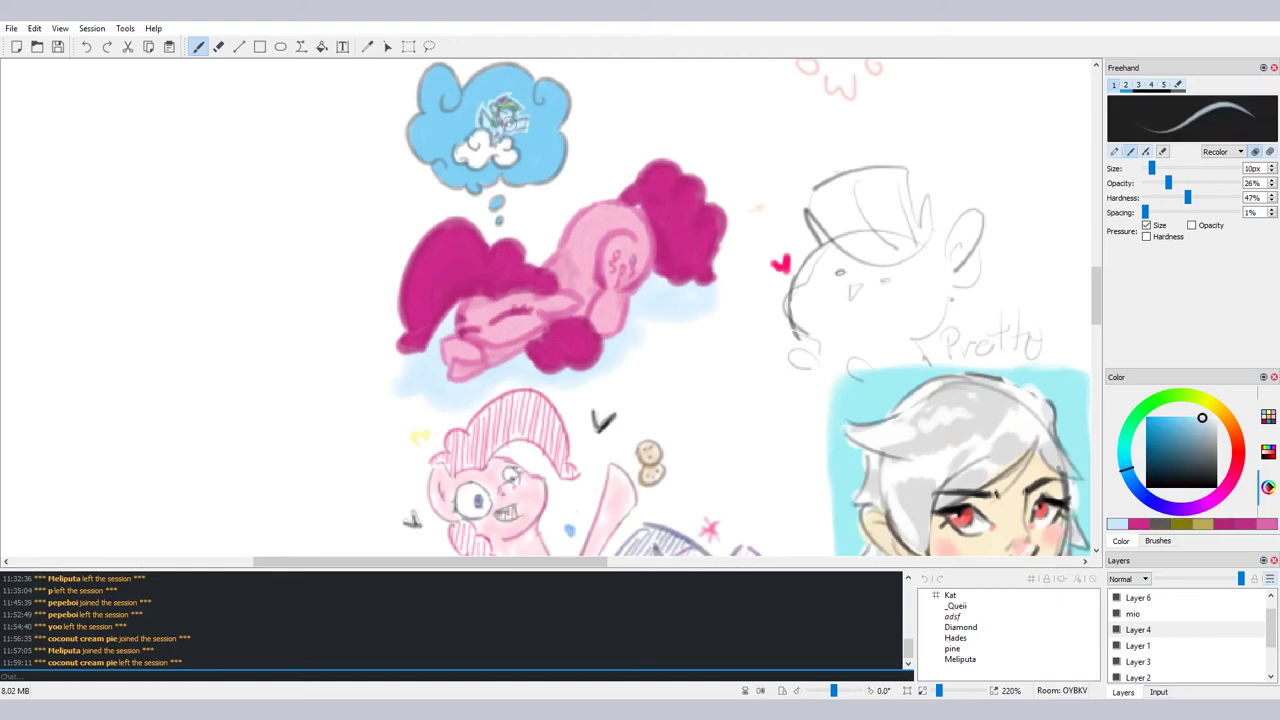
mouse_move(509, 124)
mouse_down()
mouse_move(507, 140)
mouse_move(530, 122)
mouse_move(512, 112)
mouse_move(505, 130)
mouse_move(484, 113)
mouse_move(496, 153)
mouse_move(497, 135)
mouse_up()
Recolor the small thought-bubble pony's mane with green and red from the Ponies palette, after trying orange
click(1268, 416)
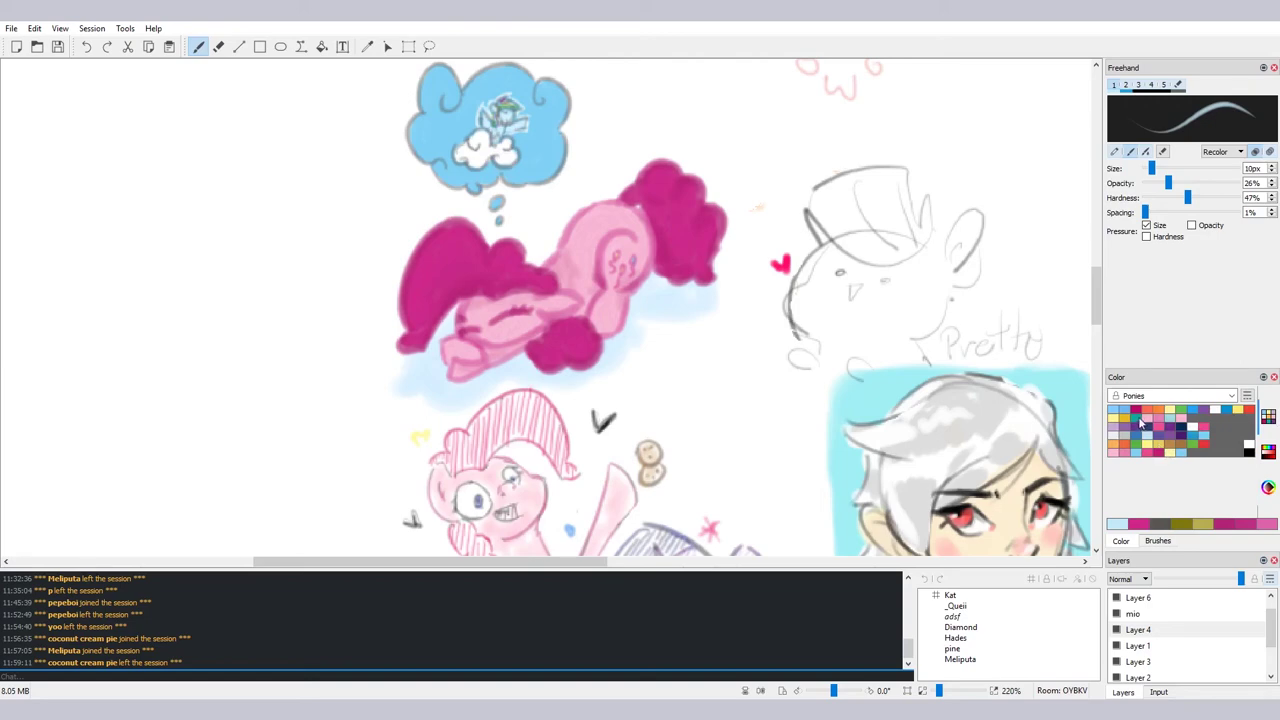
click(1160, 412)
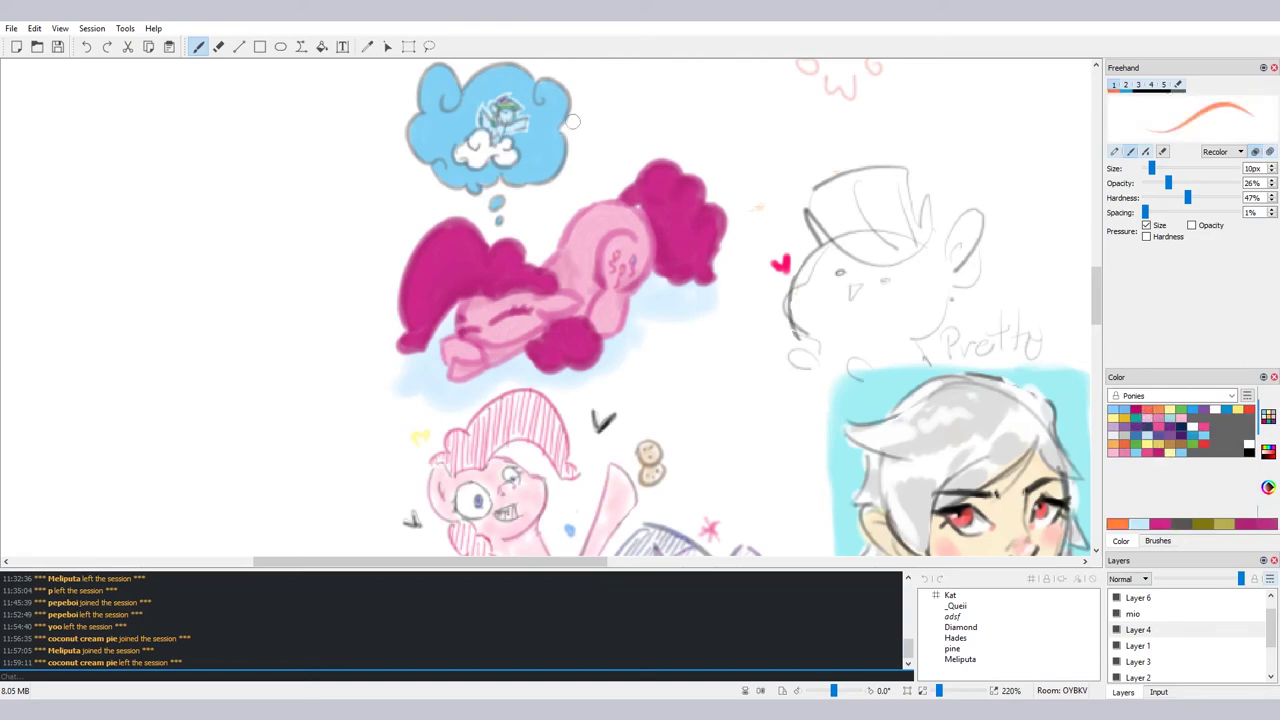
drag(510, 104, 505, 103)
key(ctrl+z)
click(1181, 410)
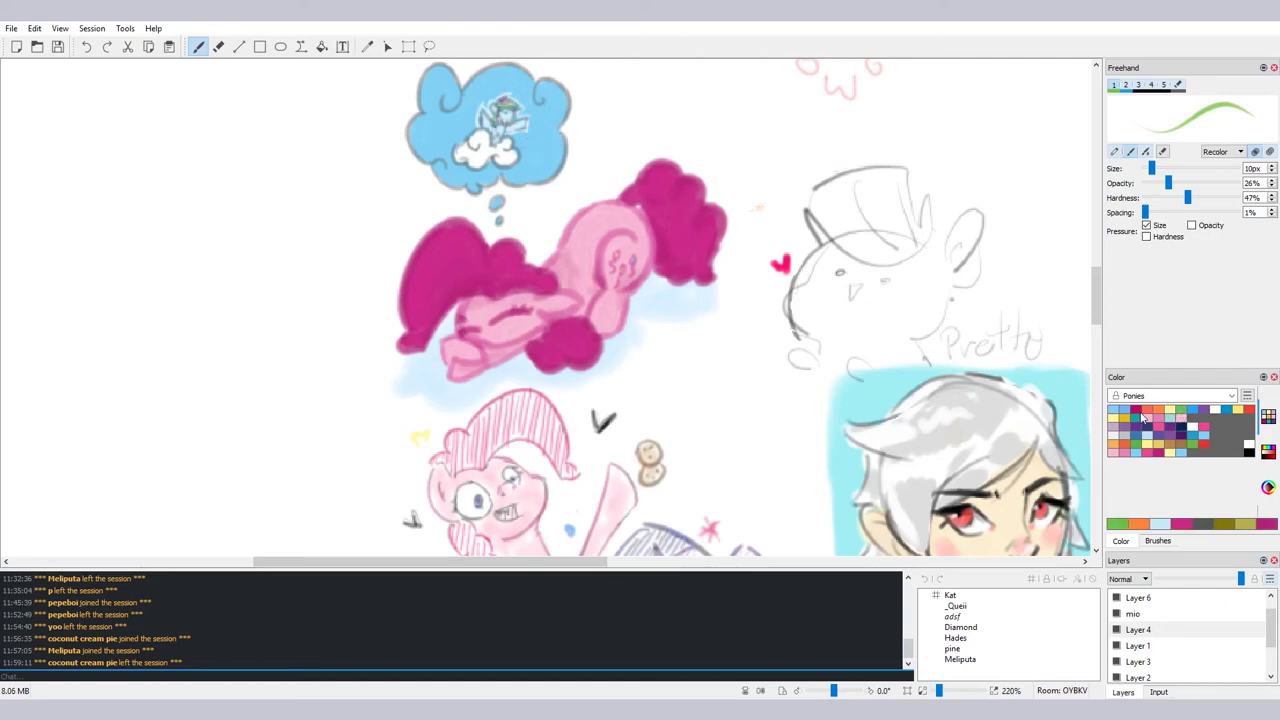
click(1146, 412)
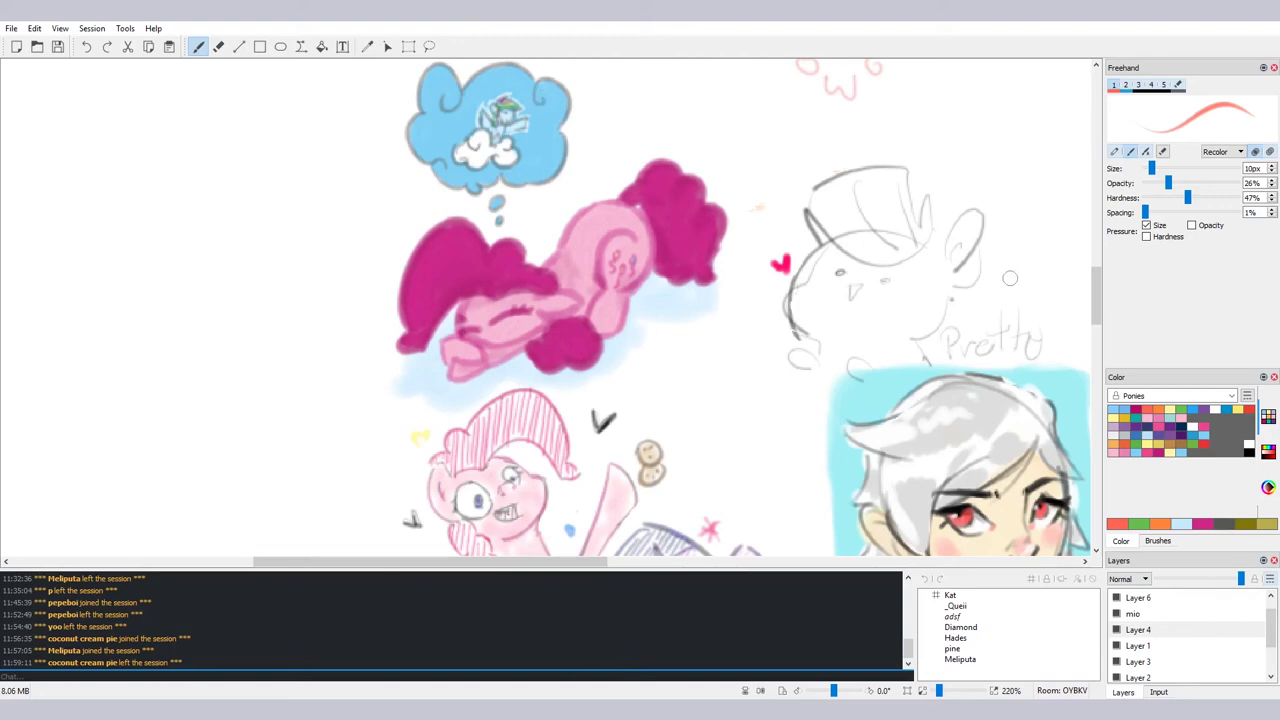
drag(1097, 303, 1099, 297)
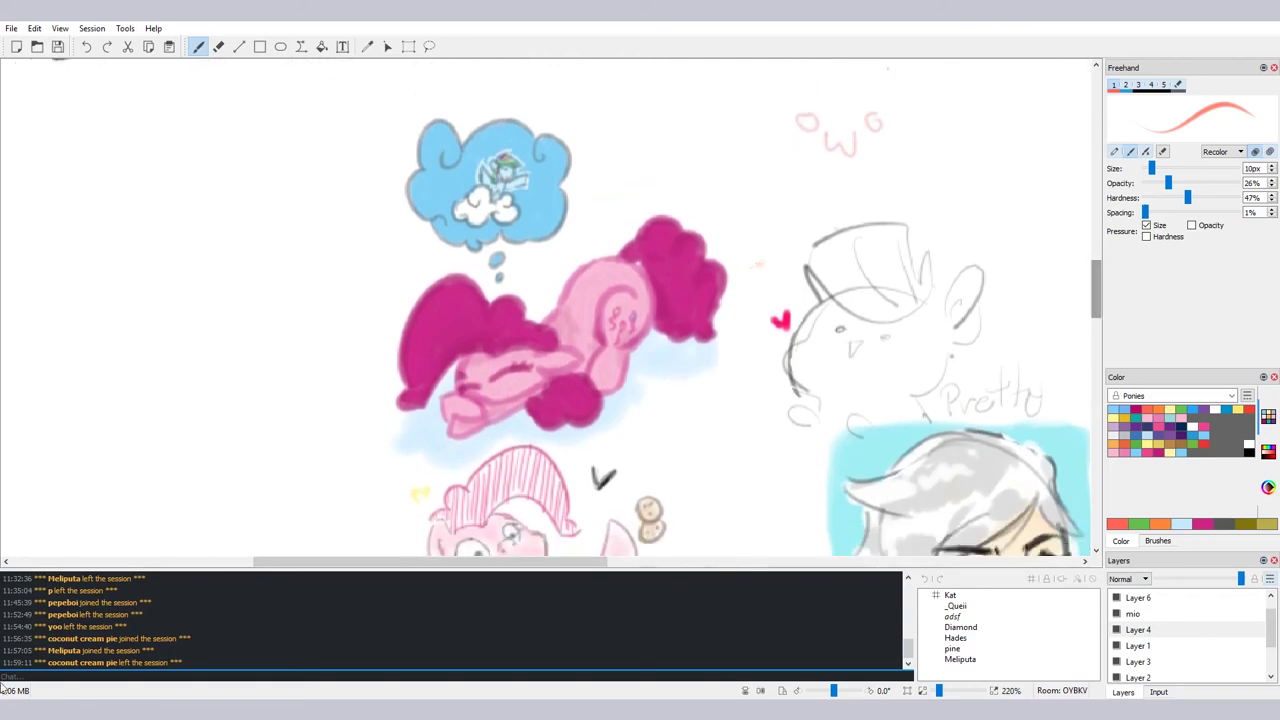
click(398, 703)
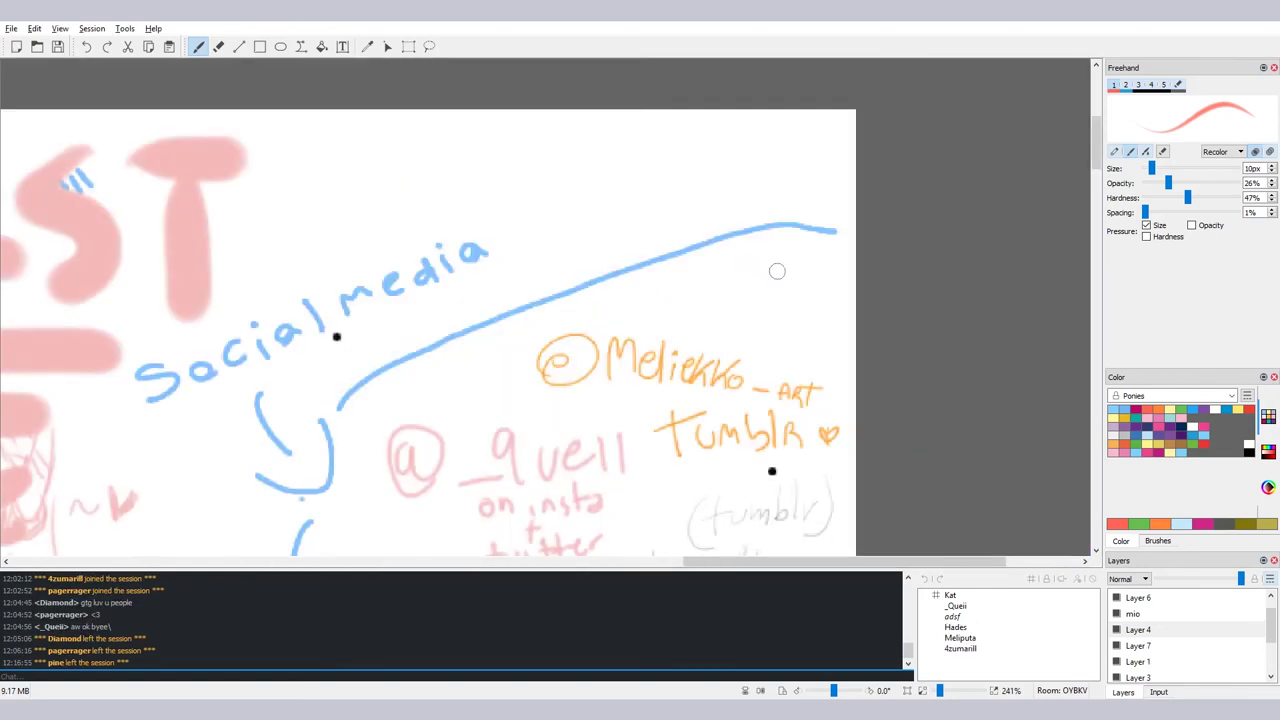
Set the brush to Normal mode, 4px and 94% hardness, and try writing a handle in red under the social media line
click(1222, 152)
click(1218, 168)
drag(1151, 170, 1148, 170)
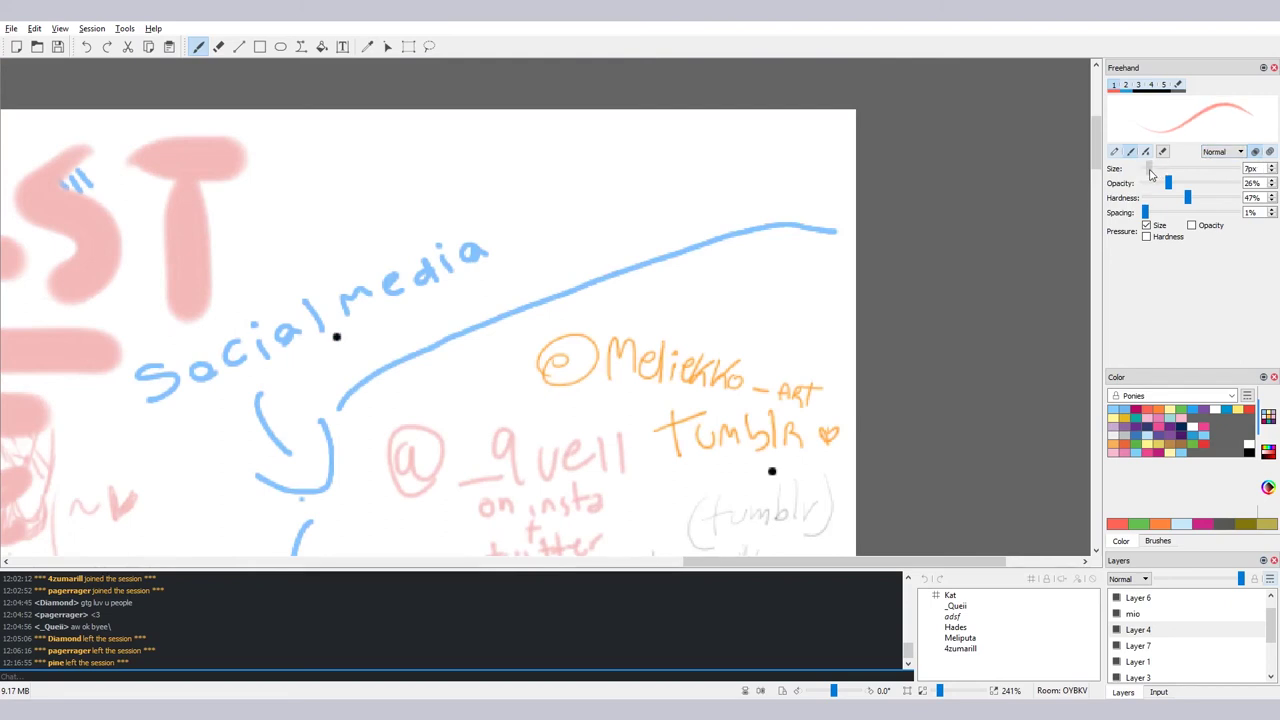
drag(713, 287, 756, 288)
key(ctrl+z)
drag(1187, 197, 1230, 197)
click(1150, 170)
drag(1150, 172, 1148, 170)
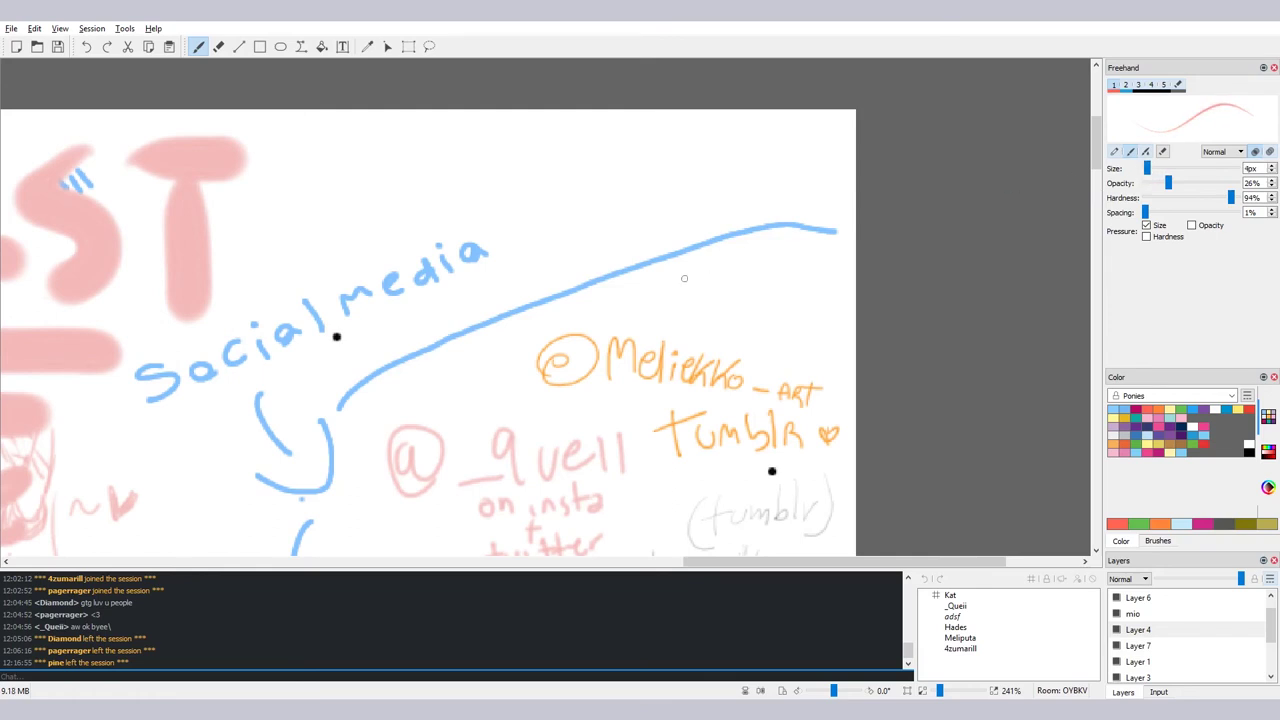
drag(650, 296, 684, 292)
key(ctrl+z)
Reduce the brush to 3px and try writing the handle in red again above the orange one
drag(1257, 170, 1234, 176)
text(2)
drag(650, 289, 758, 287)
key(ctrl+z)
scroll(1252, 170, up, 1)
key(ctrl+z)
drag(662, 286, 738, 283)
key(ctrl+z)
Choose pink from the Ponies palette and write the artist's social media handle above the orange handle
click(1159, 428)
mouse_move(661, 280)
mouse_down()
mouse_move(697, 299)
mouse_move(728, 283)
mouse_move(673, 282)
mouse_move(666, 301)
mouse_move(636, 283)
mouse_move(670, 302)
mouse_up()
key(ctrl+z)
key(ctrl+z)
mouse_move(670, 278)
mouse_down()
mouse_move(686, 272)
mouse_move(672, 288)
mouse_move(706, 300)
mouse_up()
mouse_move(706, 281)
mouse_down()
mouse_move(694, 299)
mouse_move(768, 292)
mouse_move(748, 266)
mouse_move(773, 276)
mouse_move(788, 308)
mouse_move(790, 292)
mouse_up()
key(ctrl+z)
key(ctrl+z)
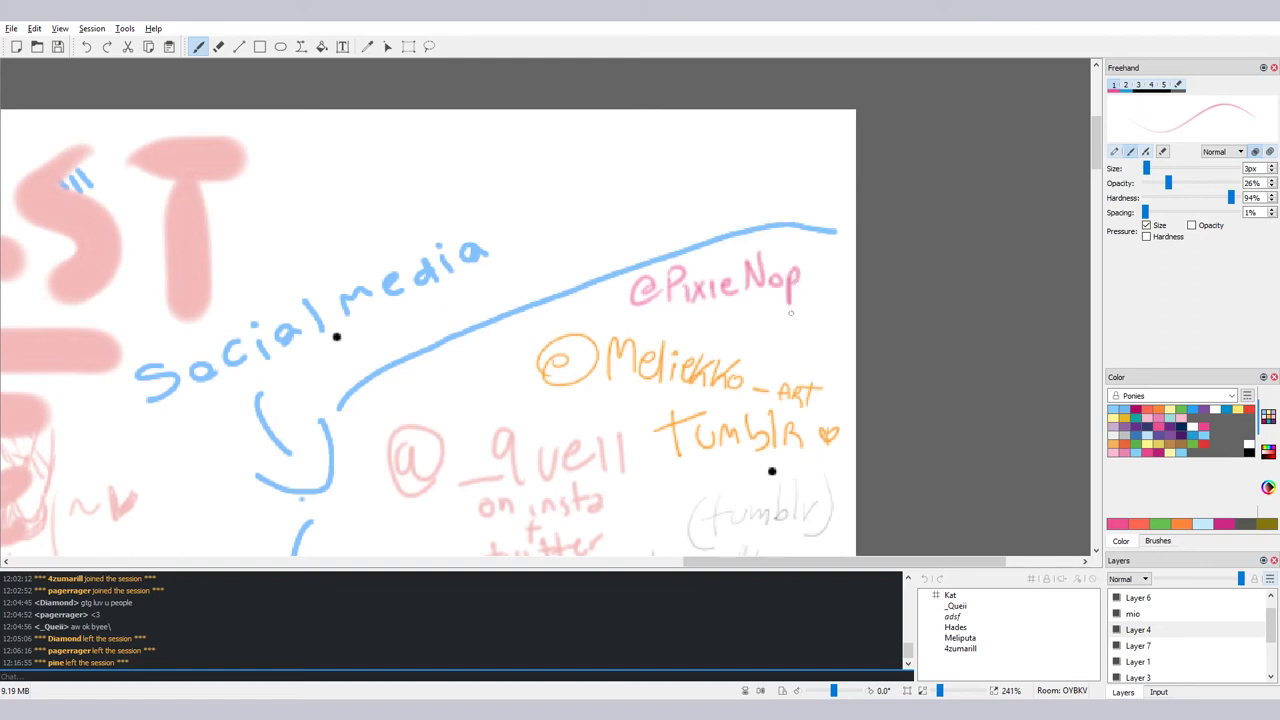
click(713, 270)
click(715, 268)
drag(939, 691, 936, 694)
drag(786, 562, 666, 567)
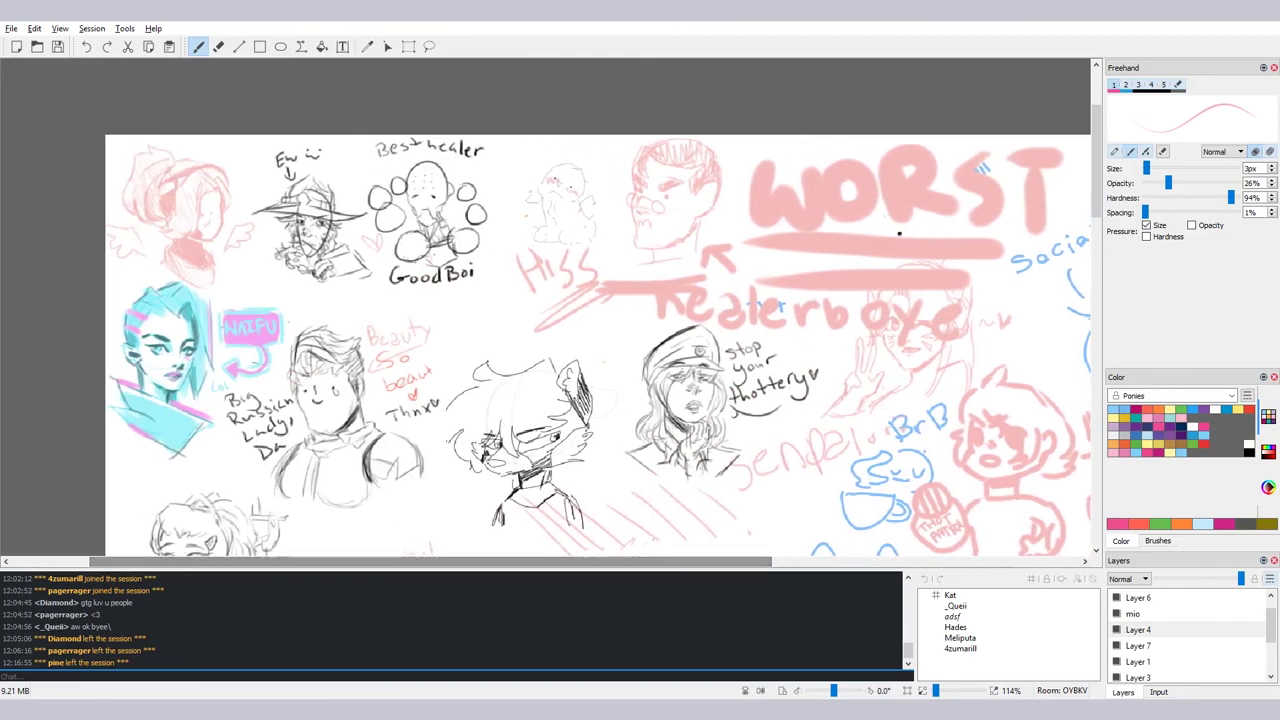
Examine the finished lying, waving and purple ponies and the thought bubble on the shared canvas
scroll(655, 508, down, 3)
scroll(675, 552, down, 4)
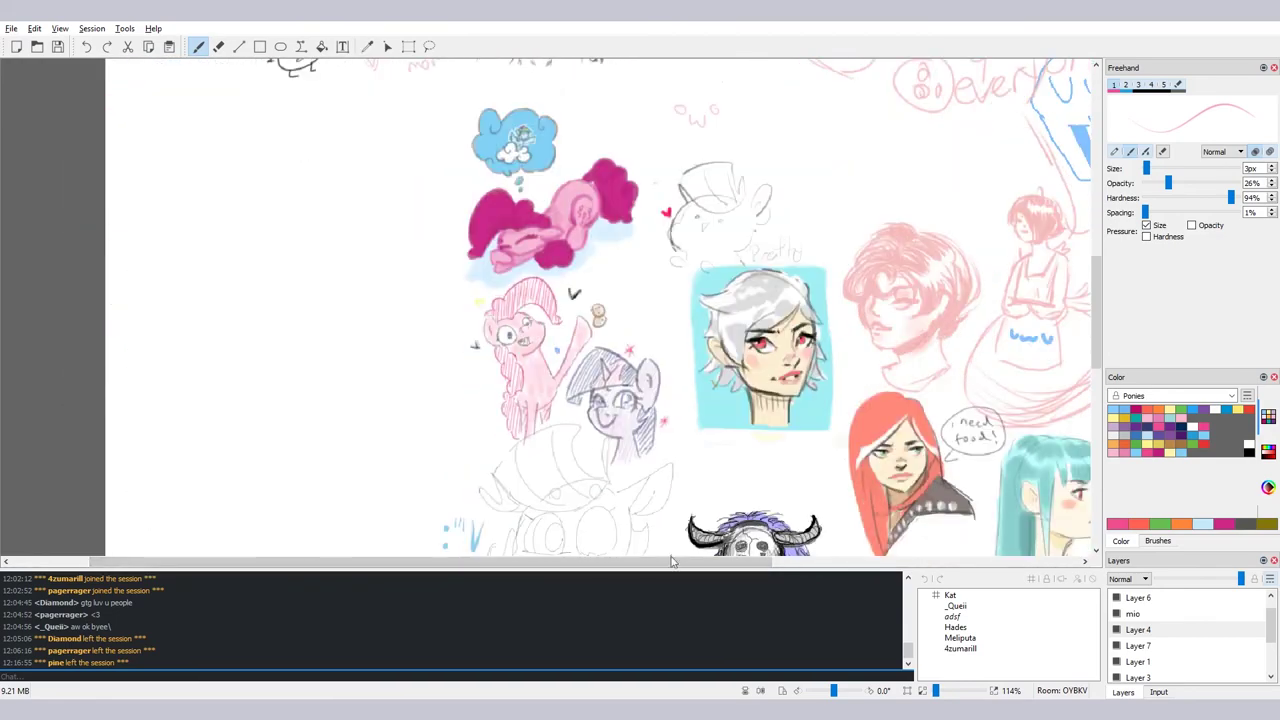
drag(936, 690, 940, 690)
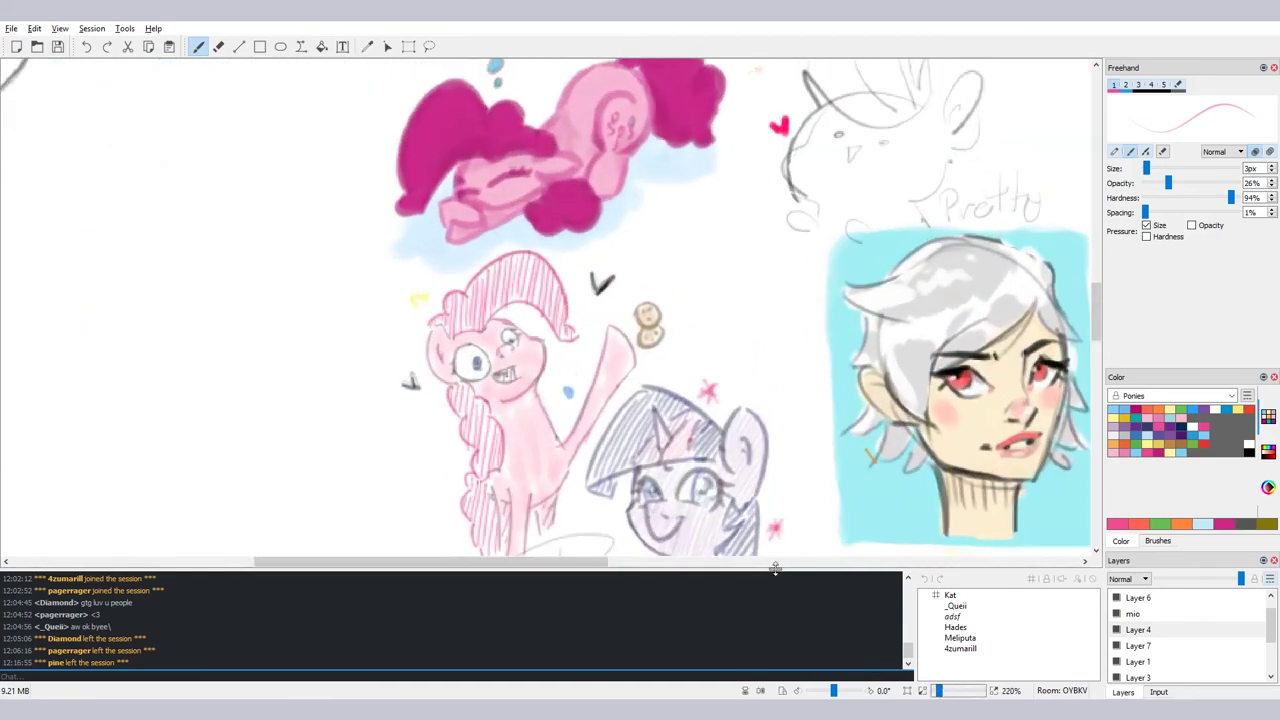
scroll(595, 528, up, 1)
scroll(595, 528, up, 2)
scroll(616, 535, down, 1)
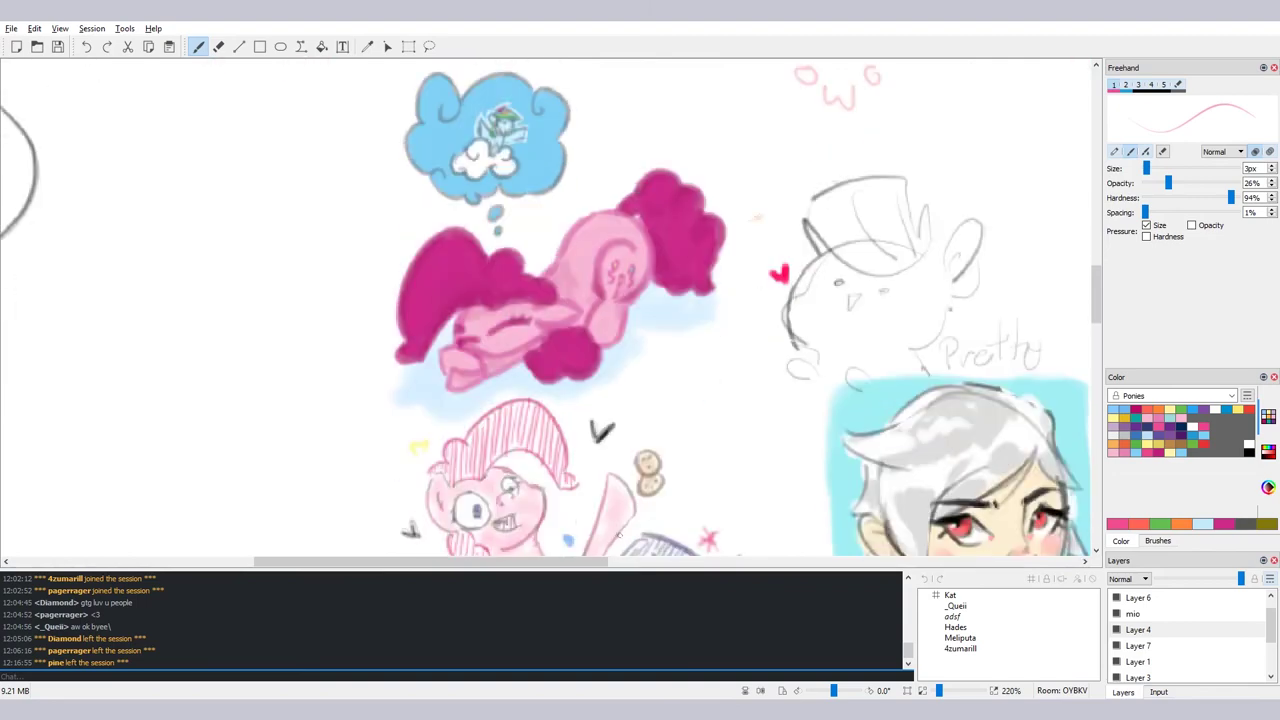
mouse_move(607, 569)
mouse_down()
mouse_move(538, 569)
mouse_move(625, 569)
mouse_move(588, 569)
mouse_up()
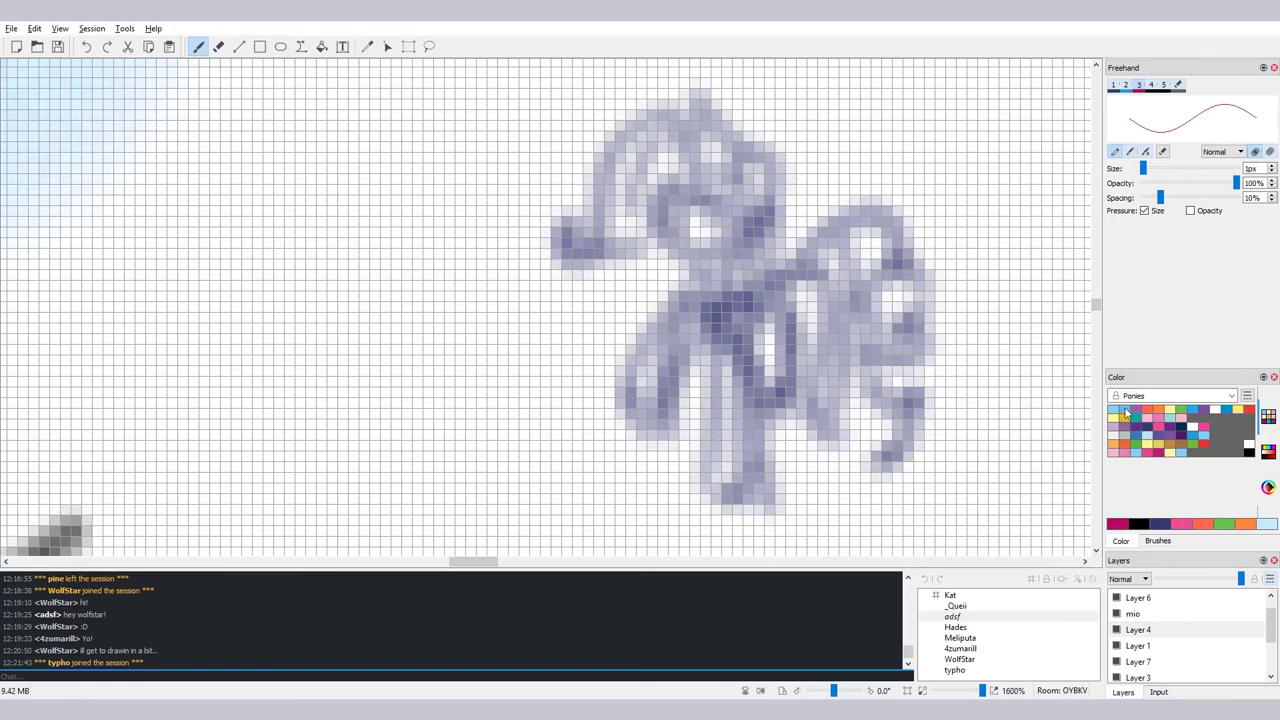
Choose light blue from the Ponies palette and place single pixels forming a tiny pony's body and legs beside the purple pony sketch
click(1121, 411)
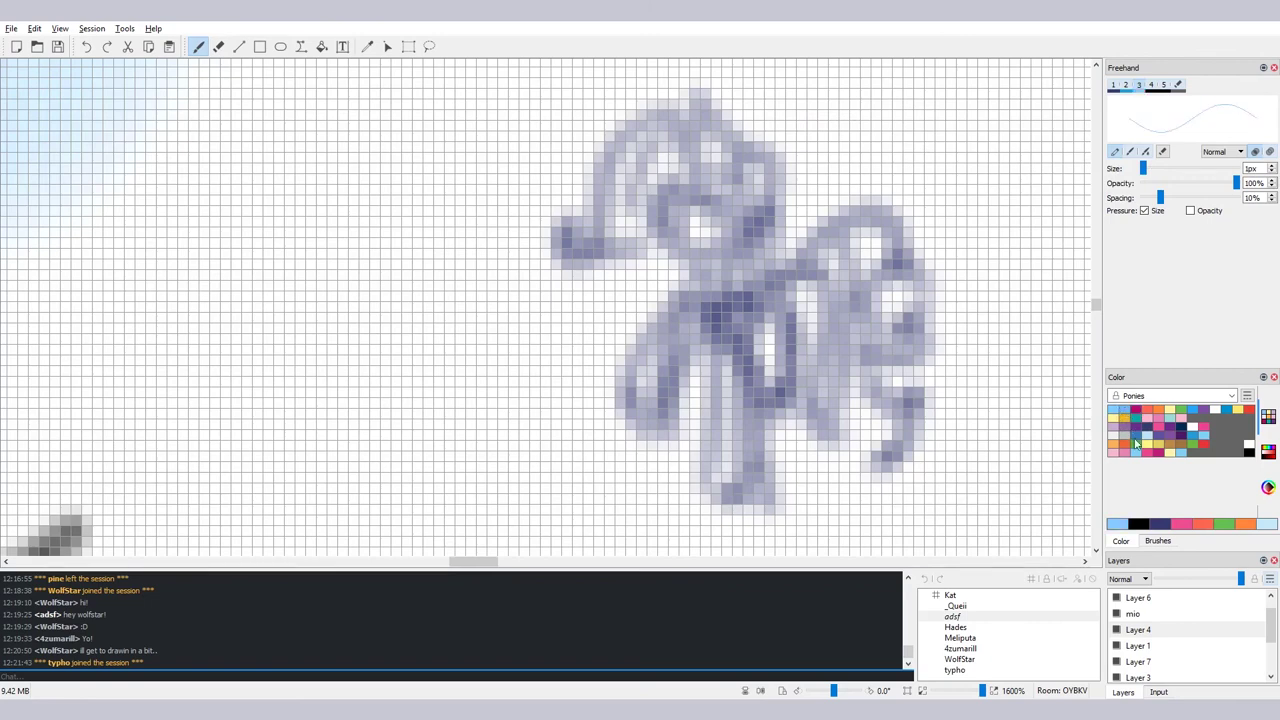
click(460, 349)
click(460, 339)
click(470, 339)
drag(481, 339, 481, 328)
click(481, 349)
click(460, 328)
click(470, 328)
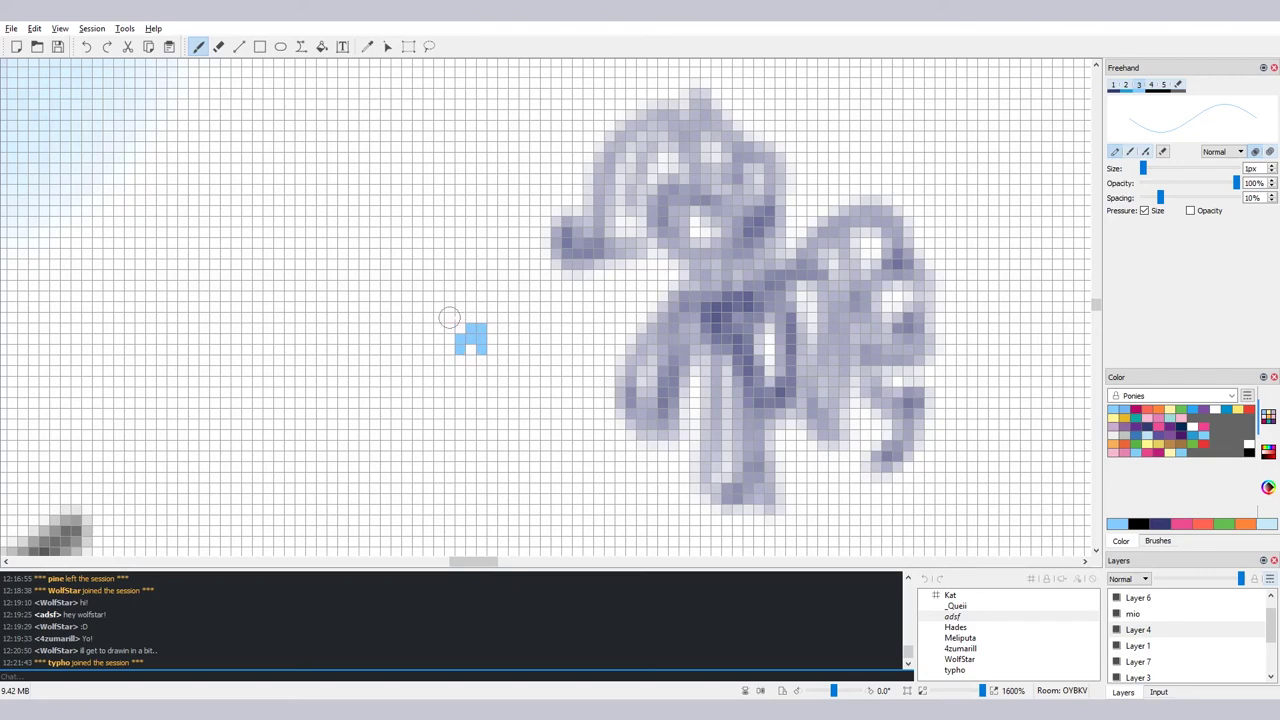
click(469, 349)
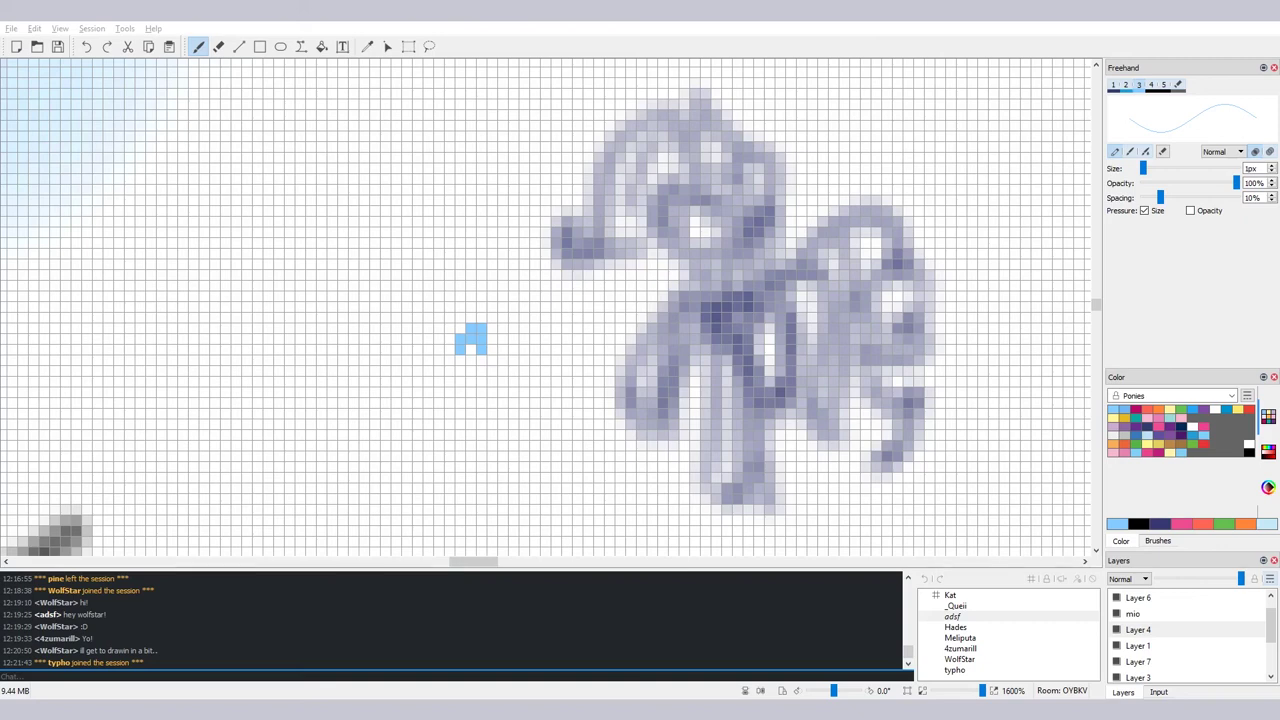
click(460, 328)
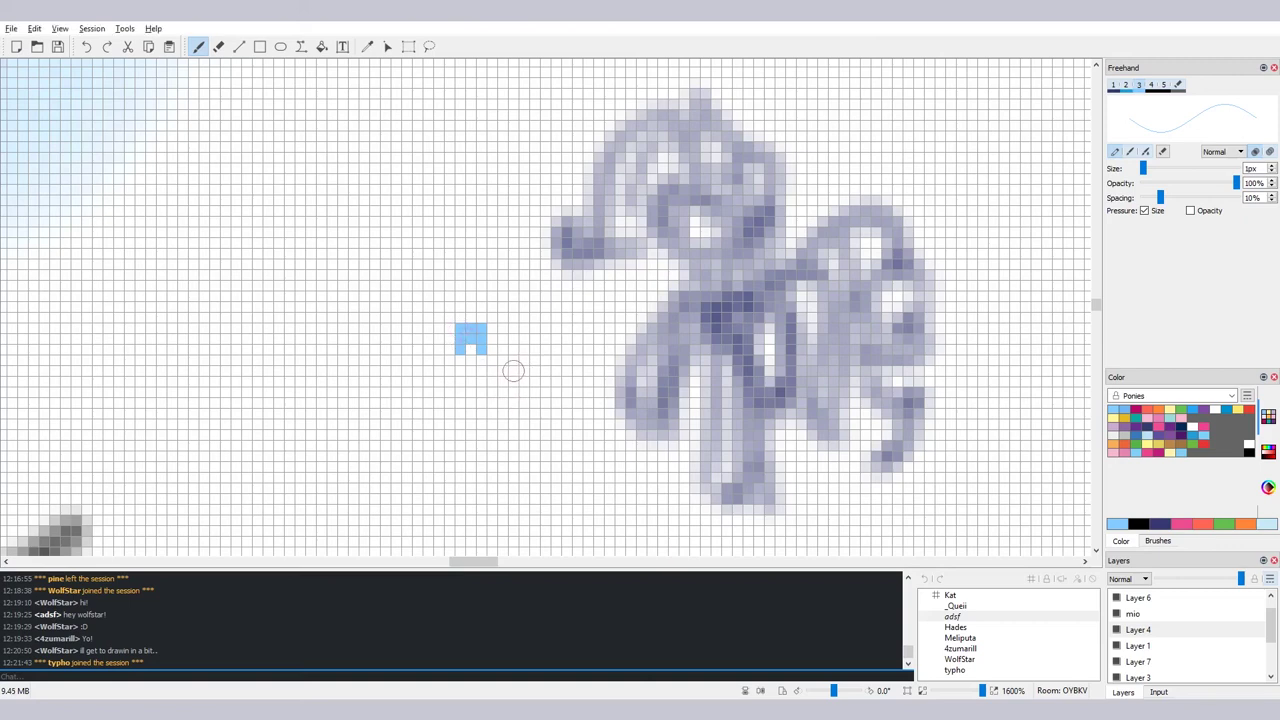
Extend the tiny blue pony with a three-pixel column above the body and one pixel out on each side
click(471, 318)
drag(471, 310, 470, 296)
click(470, 296)
click(450, 318)
click(492, 318)
Paint two mane pixels beside the tiny pony's blue column in crimson mixed on the color wheel, after trying palette magenta
click(1136, 410)
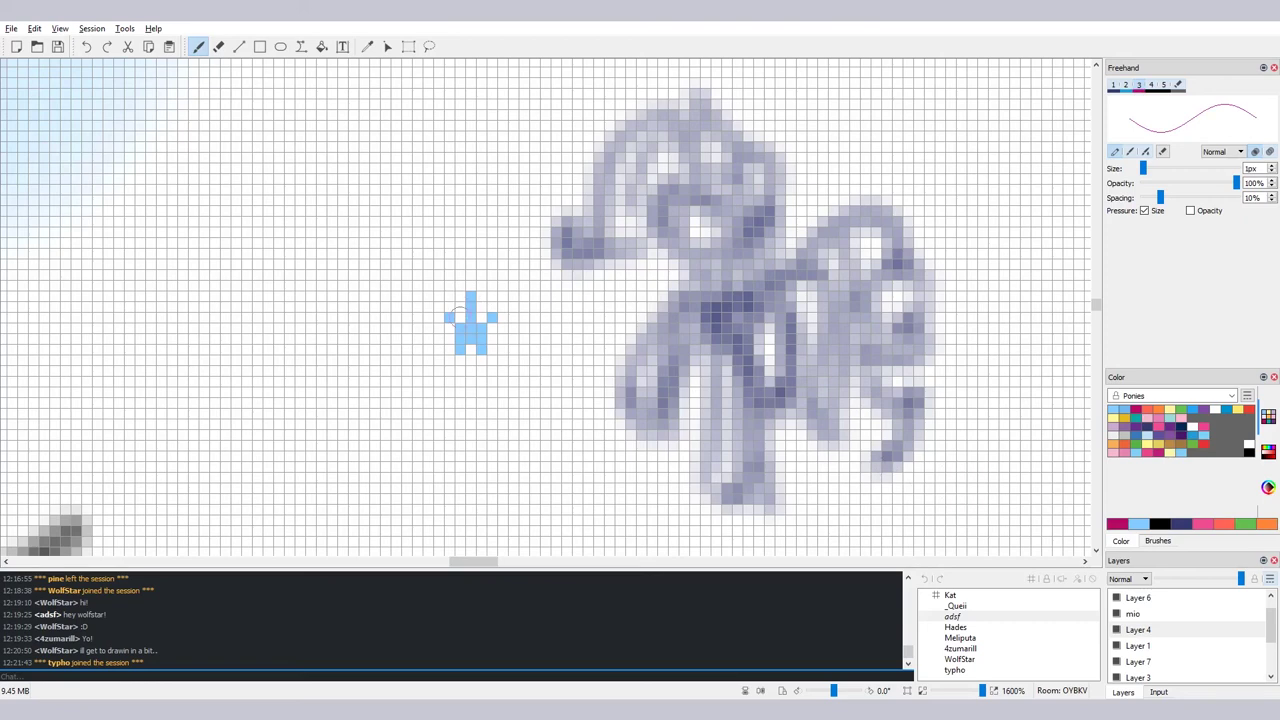
click(460, 318)
click(1267, 487)
click(1152, 426)
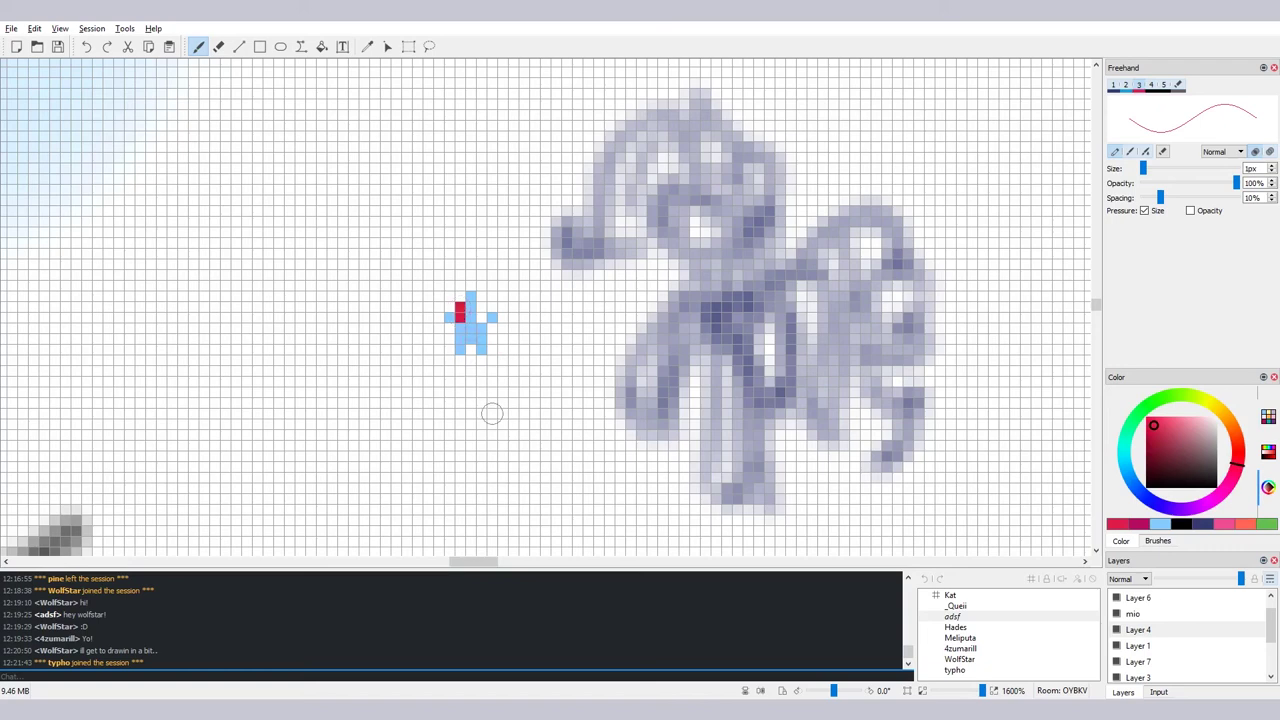
drag(1236, 465, 1234, 473)
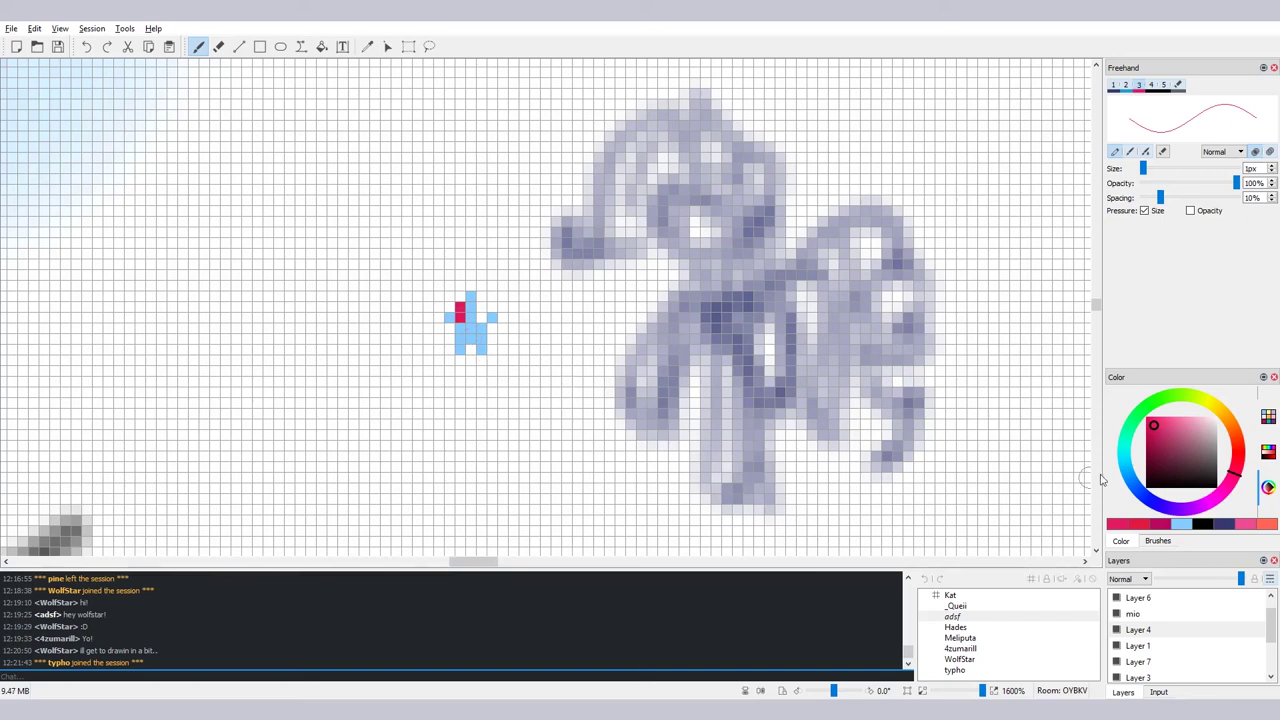
Add yellow, orange and purple Ponies-palette pixels to the tiny pony's mane, after trying red for the orange one
click(1266, 419)
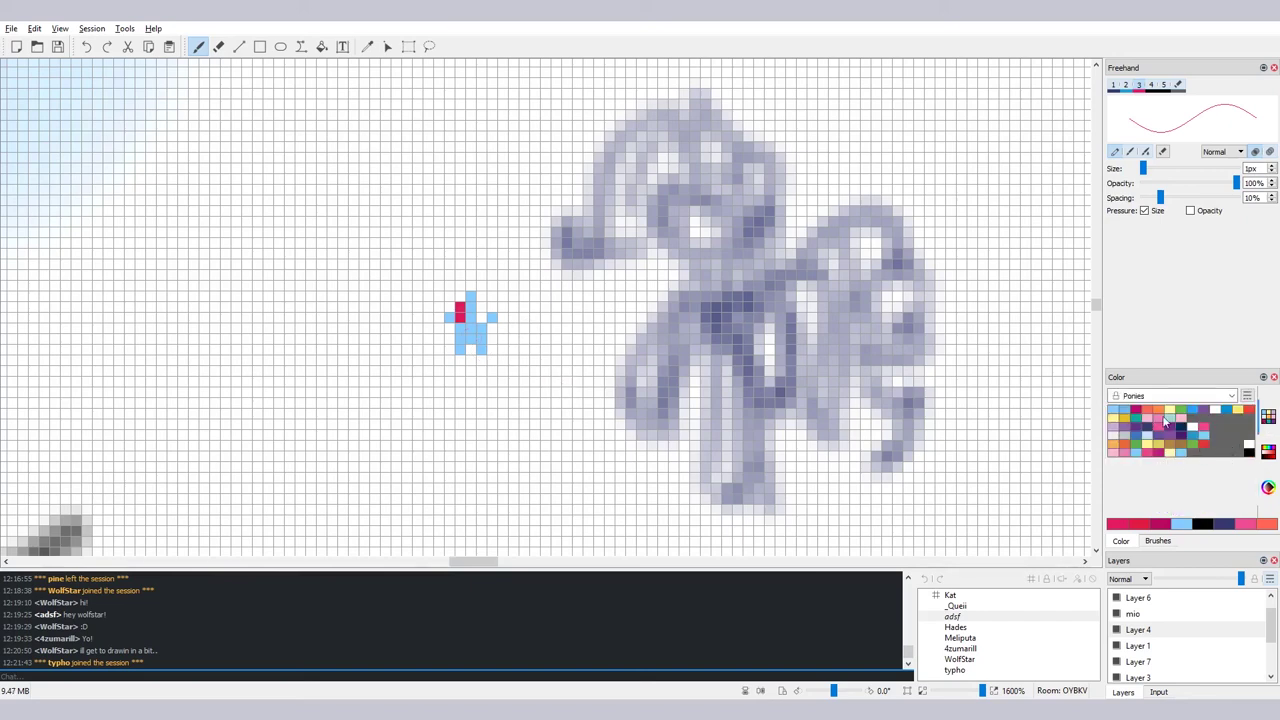
click(1240, 412)
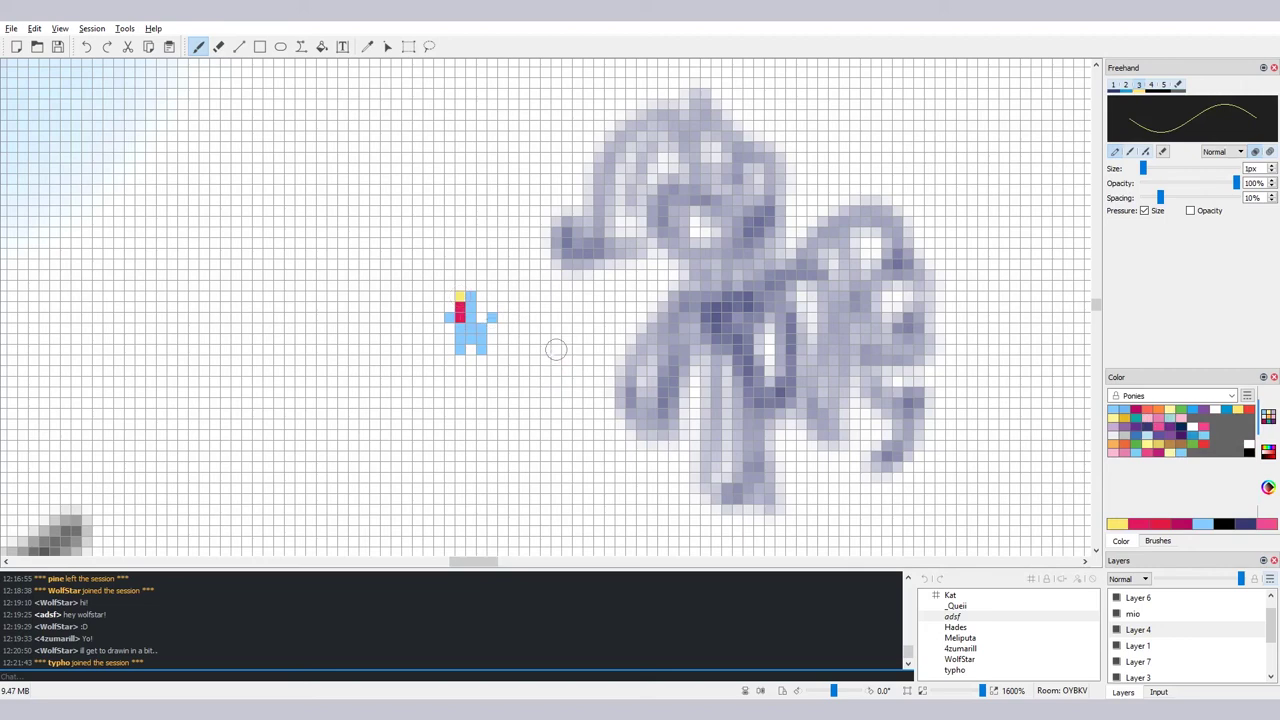
click(1206, 421)
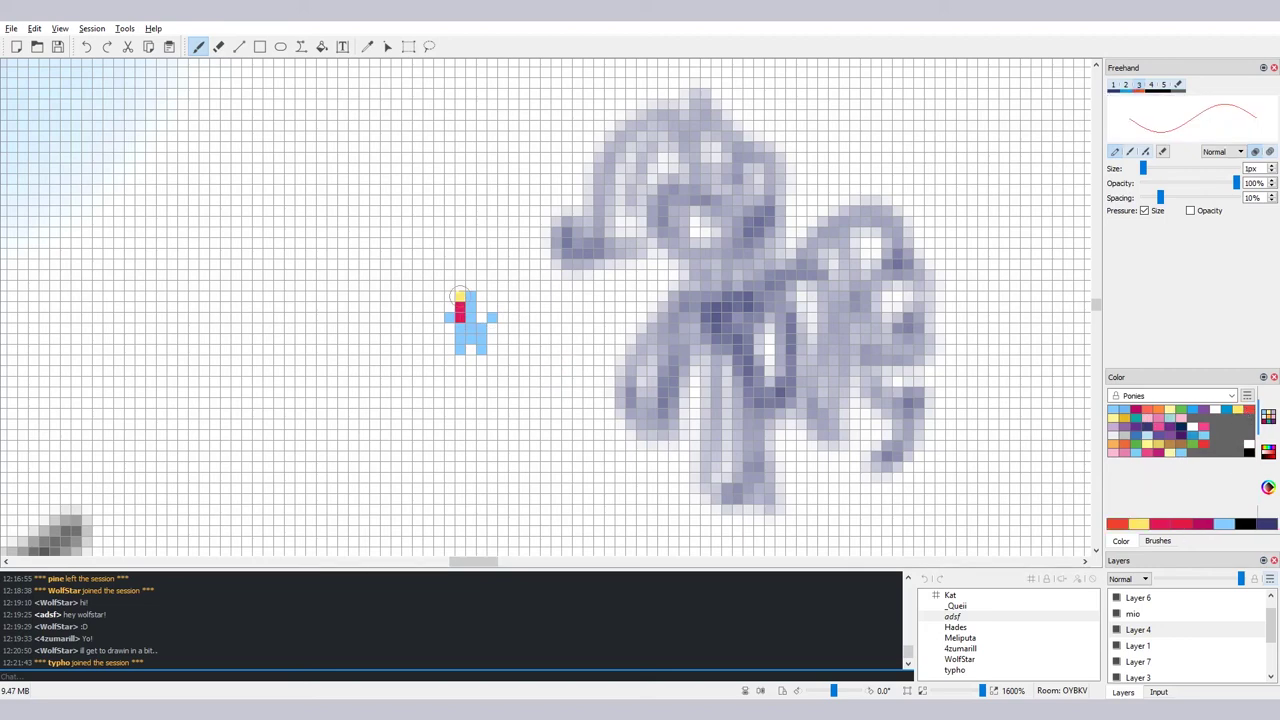
click(449, 296)
key(ctrl+z)
click(1159, 411)
click(449, 296)
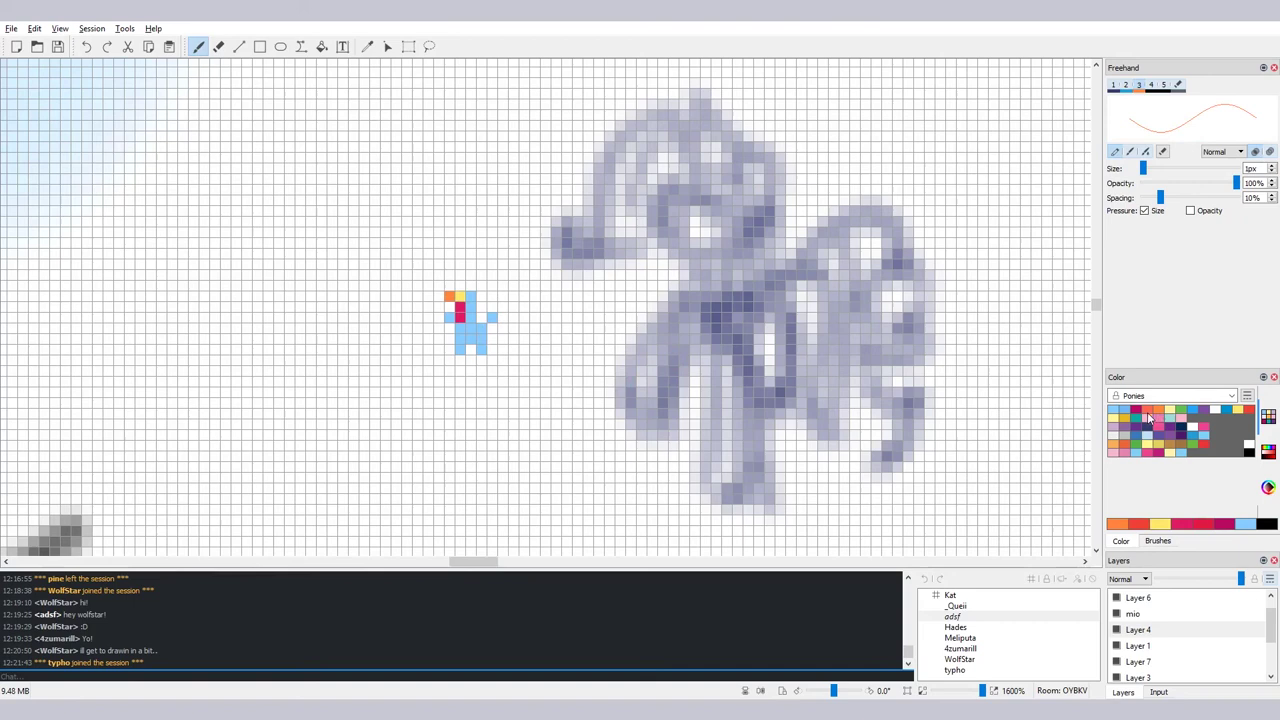
click(1204, 411)
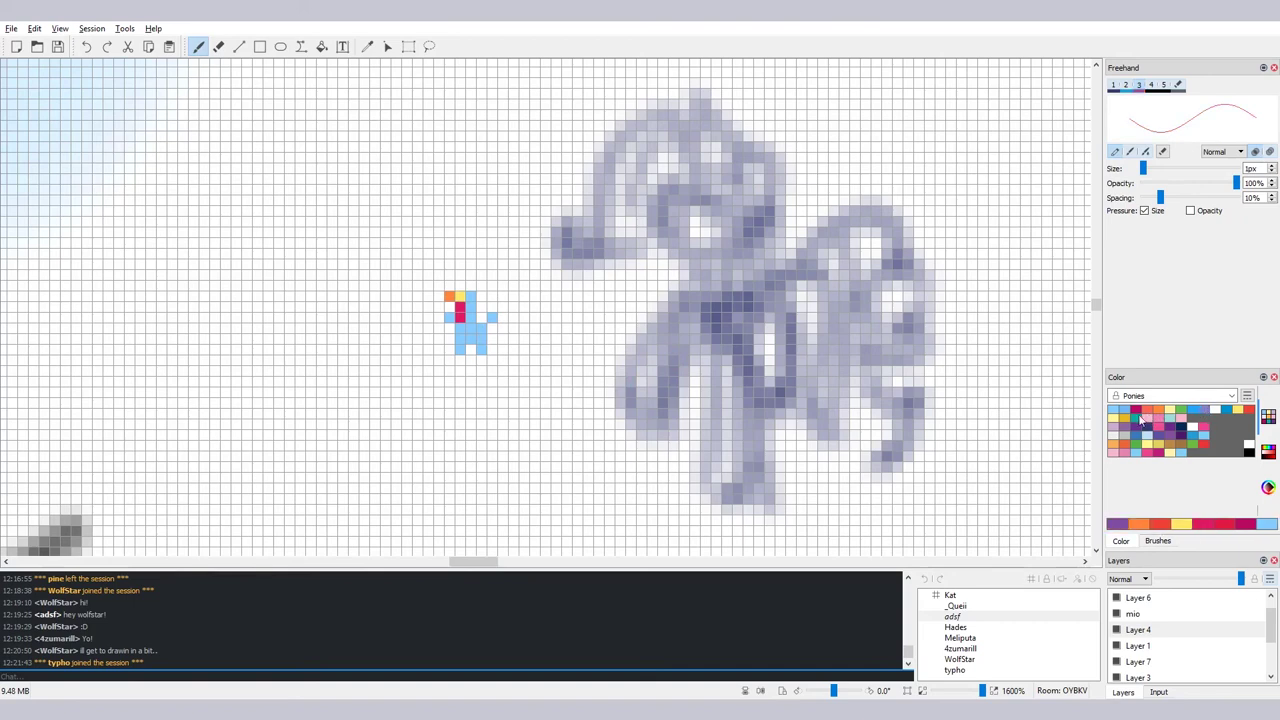
click(482, 306)
Mix a dark indigo on the color wheel and place one pixel of it below the purple mane pixel, trying several shades
click(1194, 412)
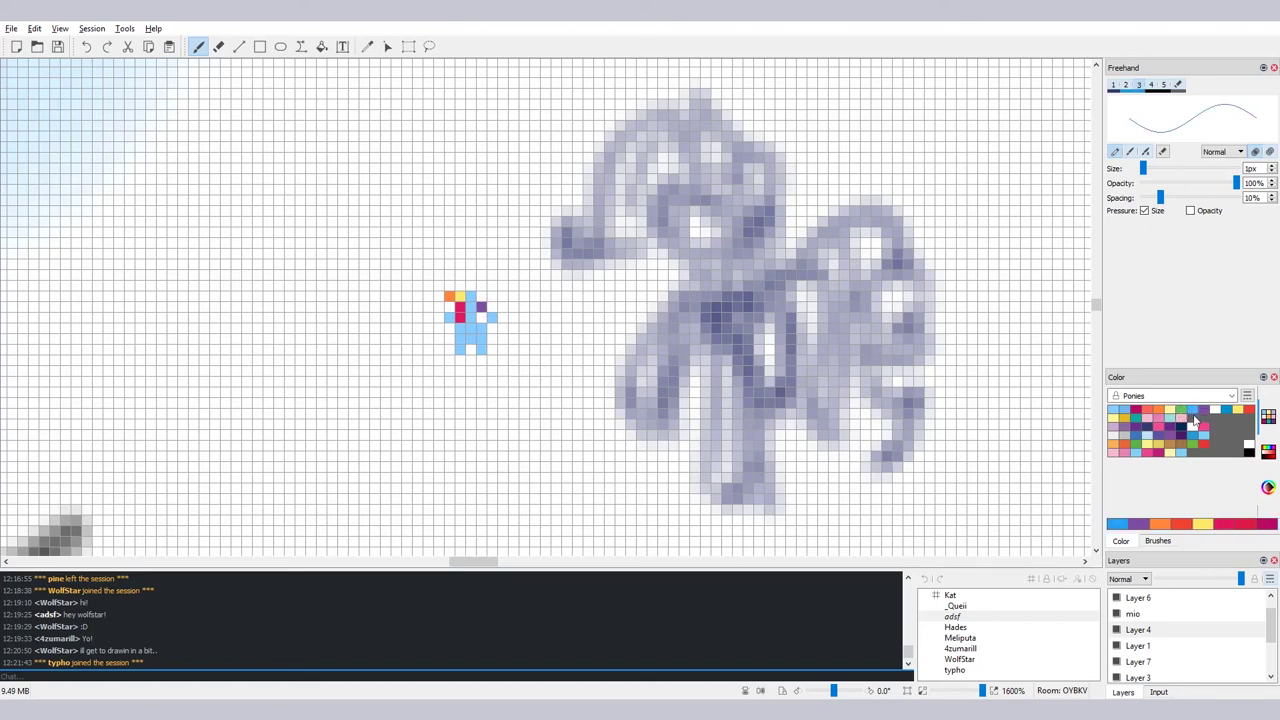
click(1227, 411)
click(1206, 412)
click(1267, 487)
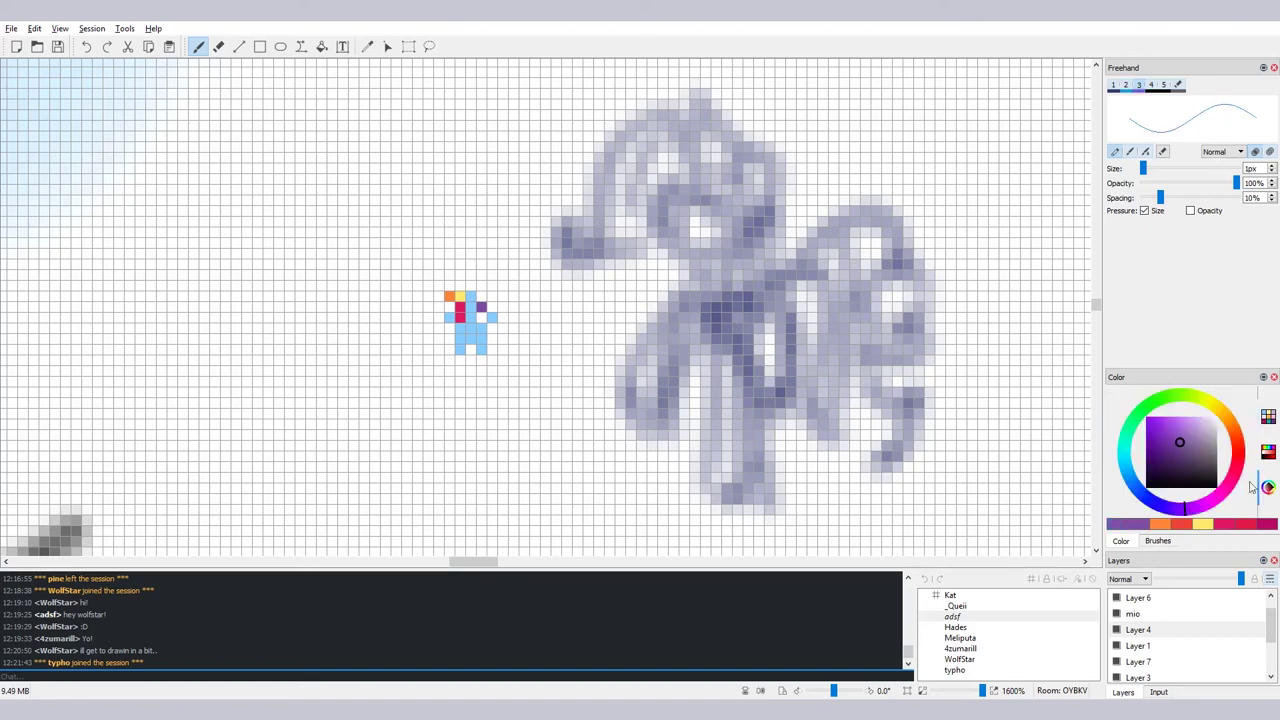
click(1164, 506)
drag(1168, 446, 1157, 458)
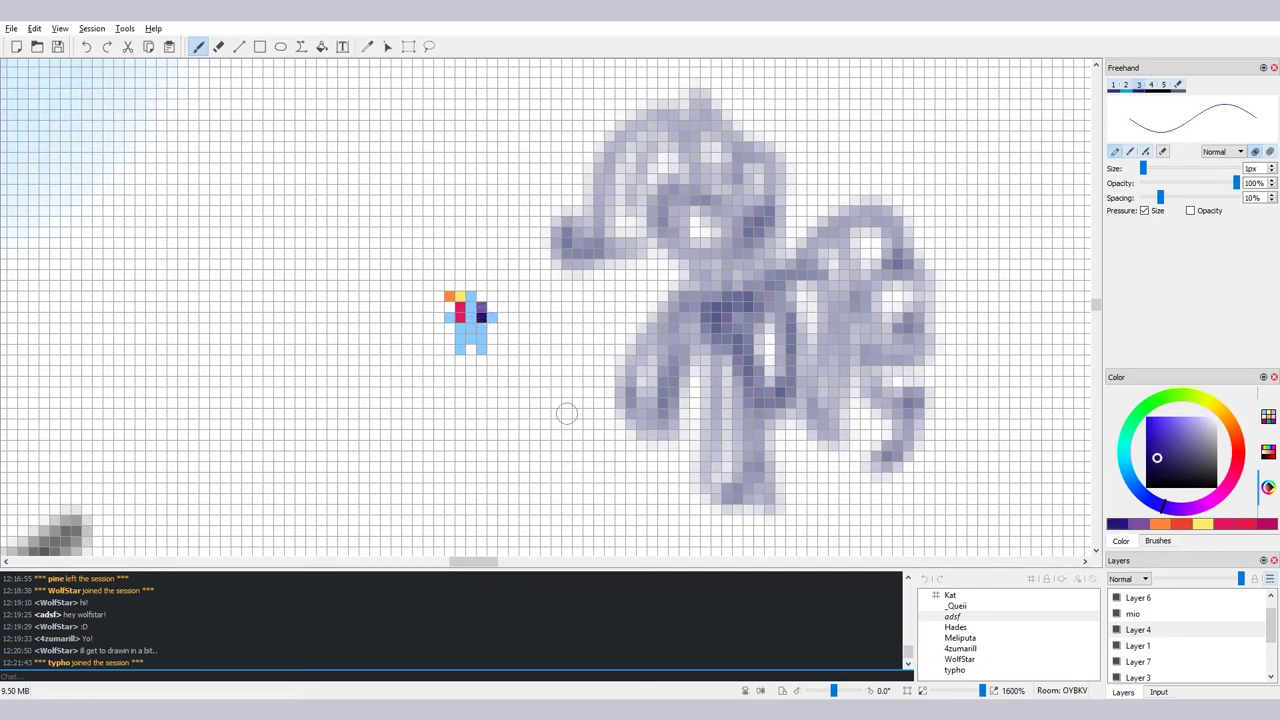
click(1160, 458)
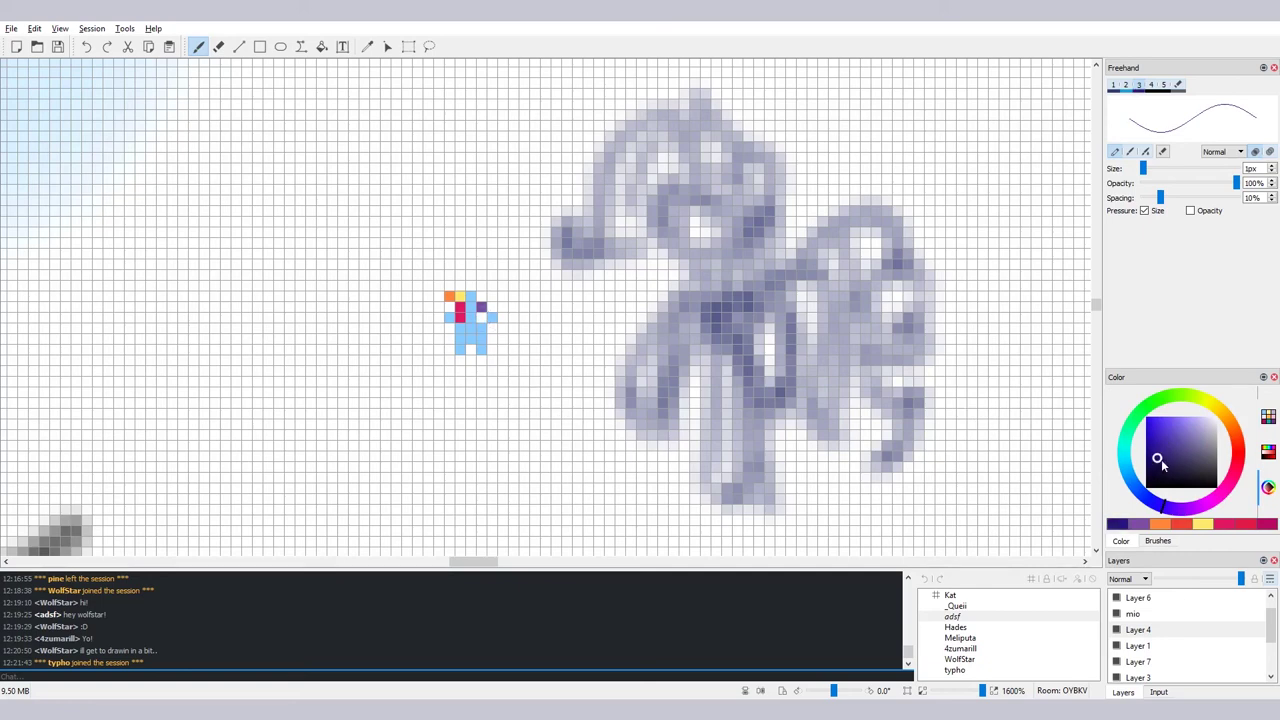
click(482, 317)
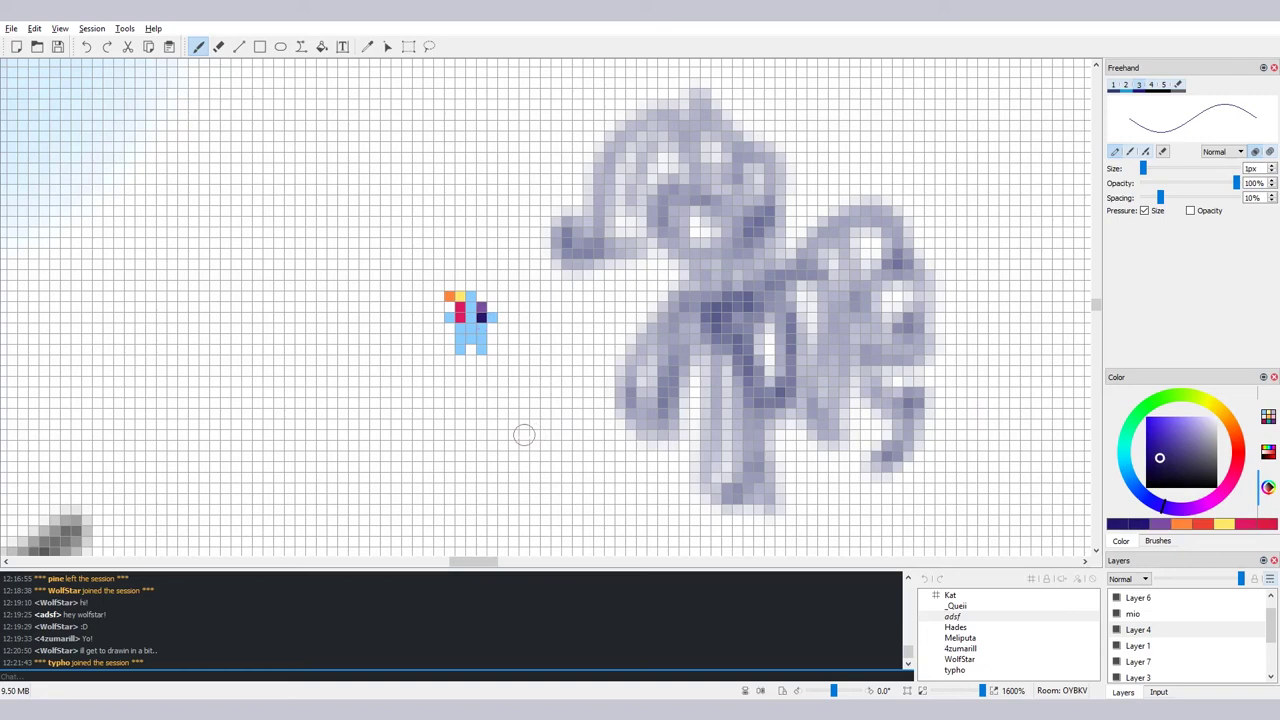
key(ctrl+z)
click(1171, 454)
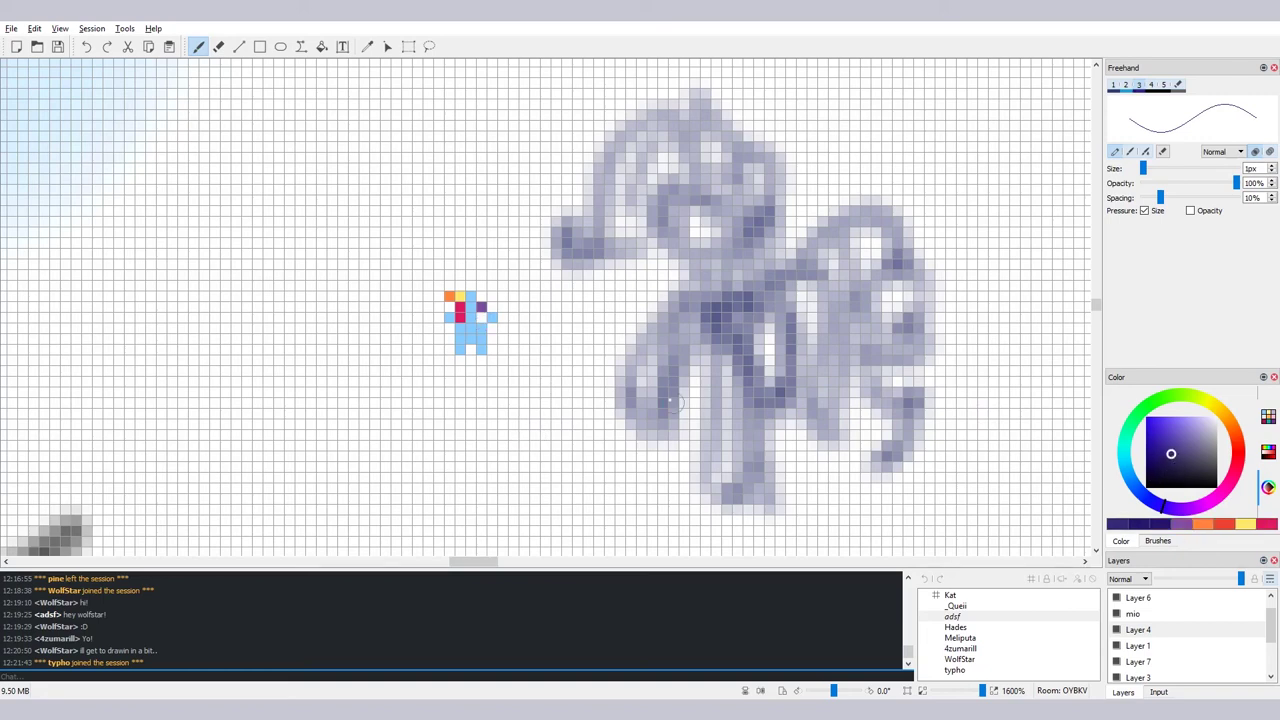
click(482, 317)
Build the tiny pony's tail from single green, yellow, orange and magenta pixels descending behind its body
click(1160, 405)
click(1268, 416)
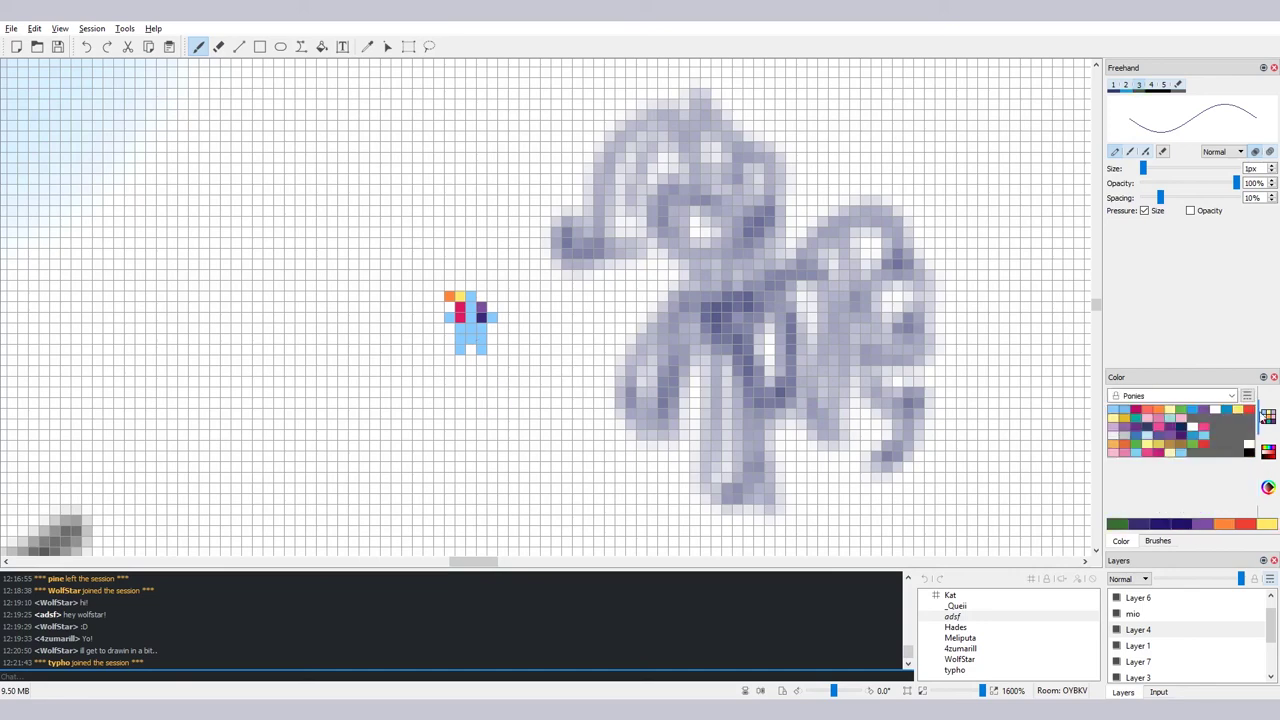
click(1182, 411)
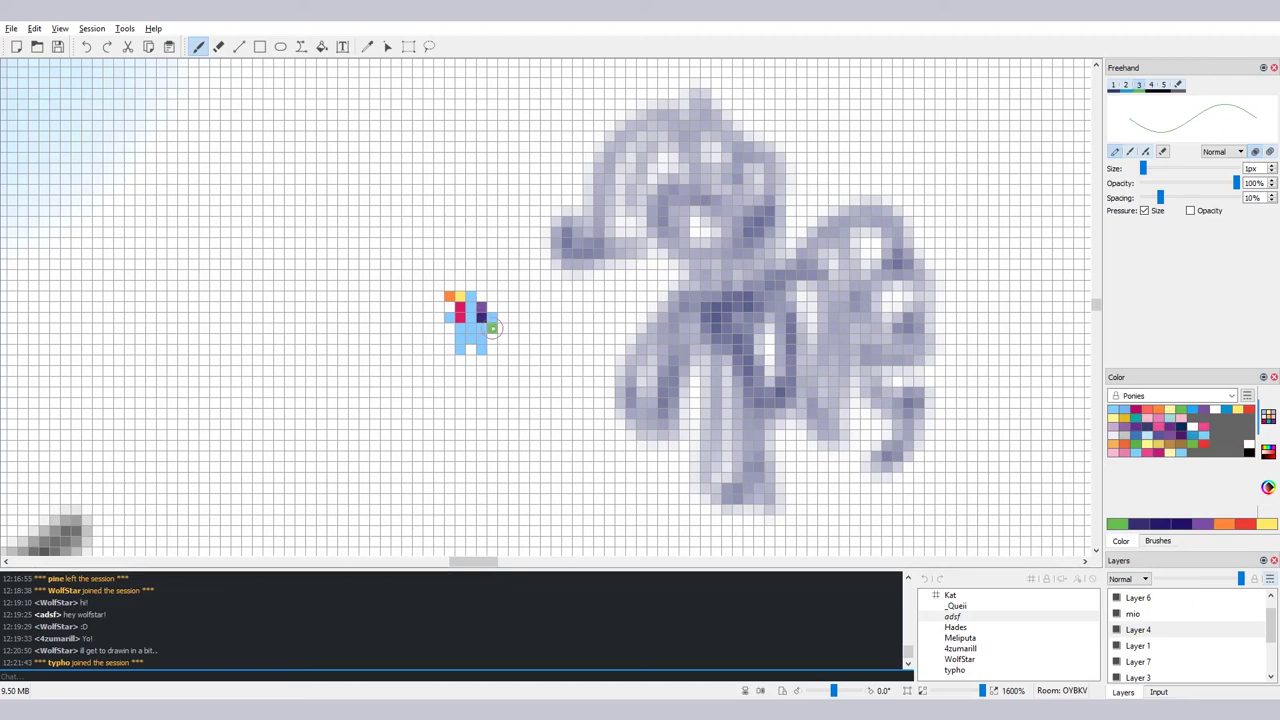
click(1170, 410)
ctrl+click(459, 297)
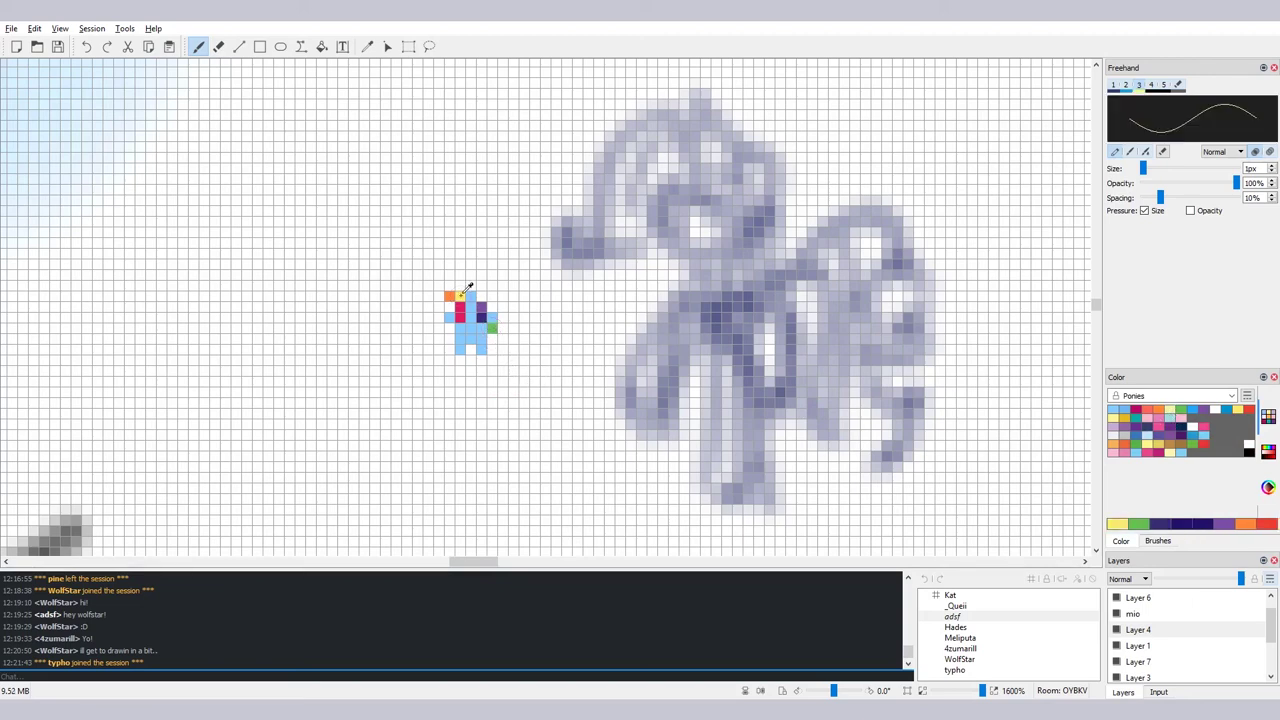
click(491, 339)
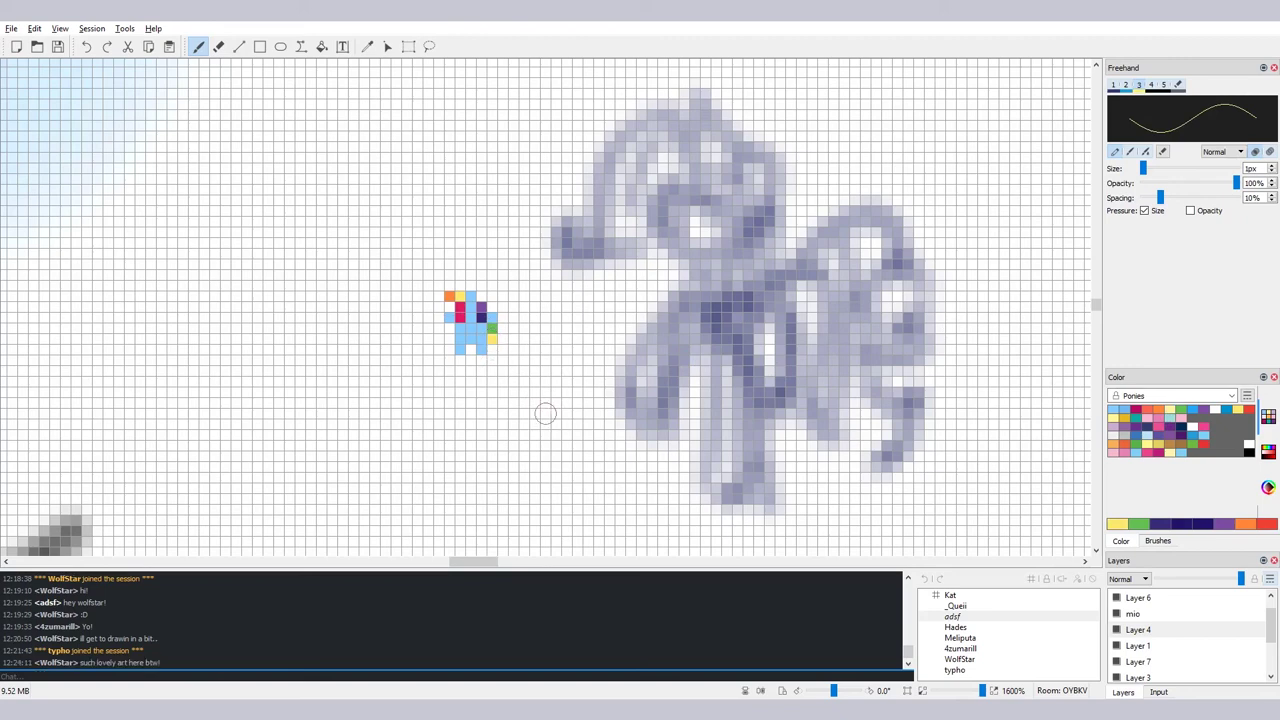
ctrl+click(450, 296)
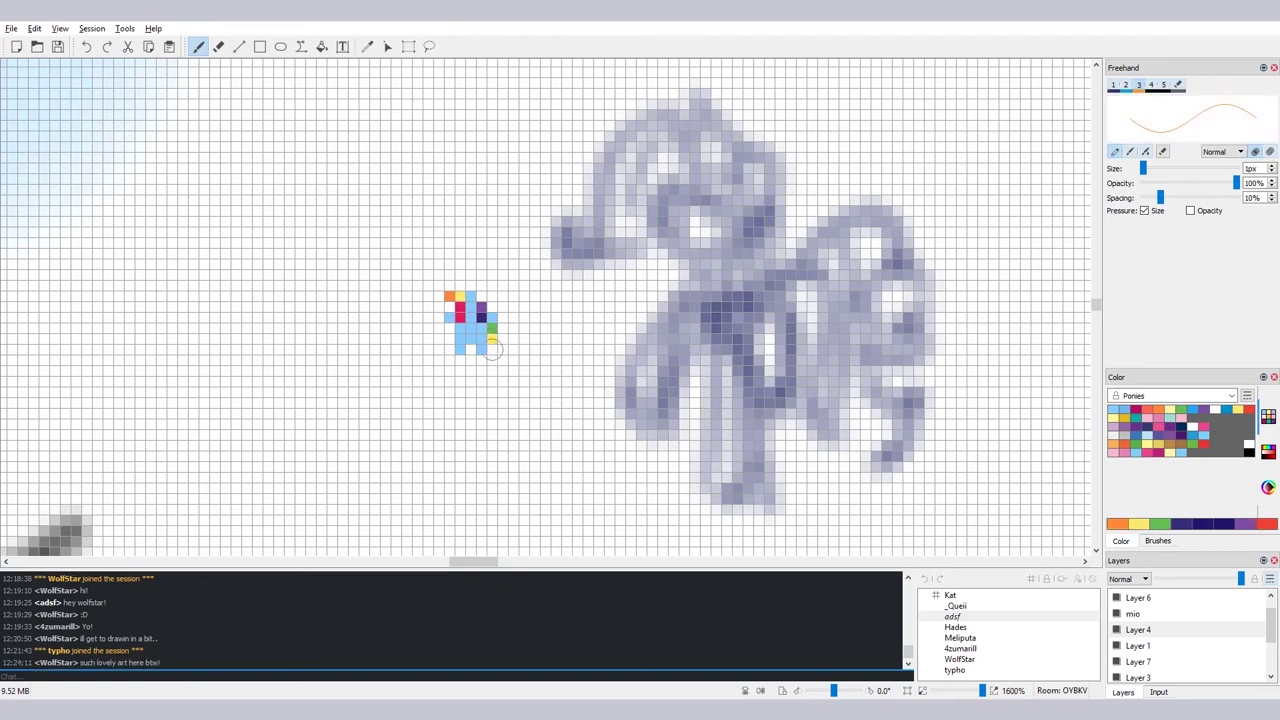
click(501, 339)
click(1136, 410)
click(502, 348)
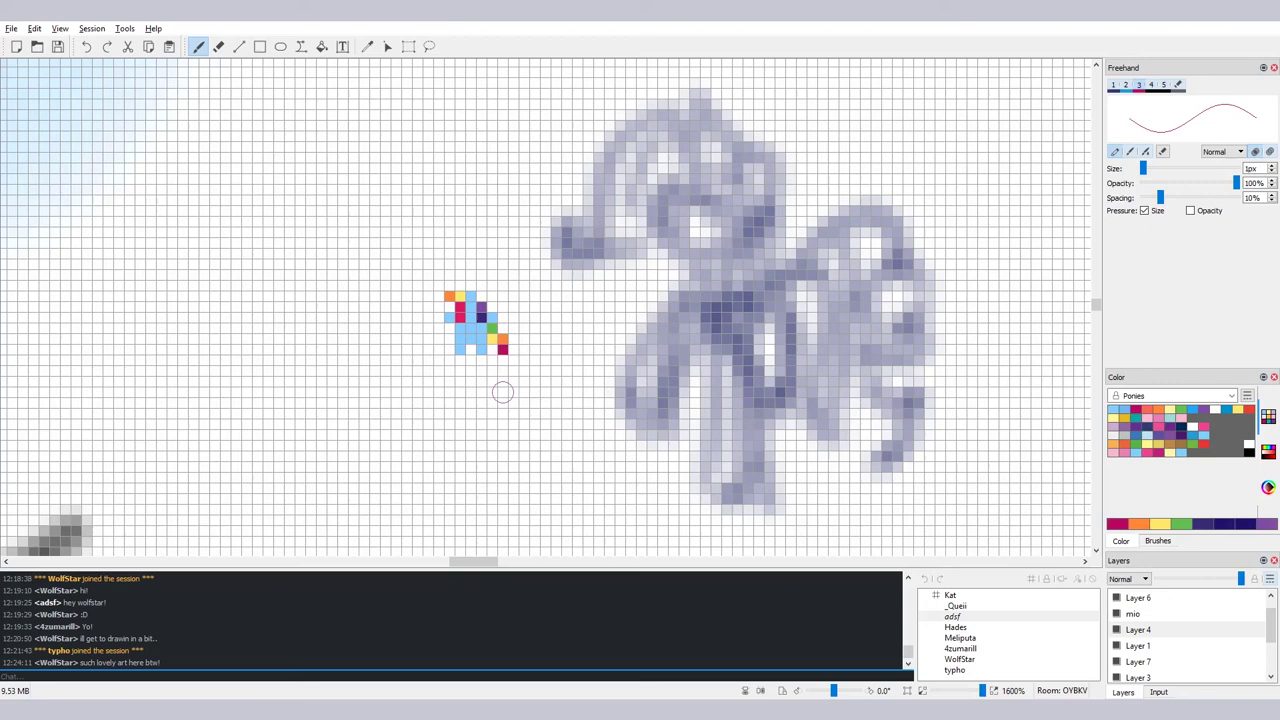
Draw a green ground line about 12 pixels wide directly under the tiny pony's feet
click(1182, 410)
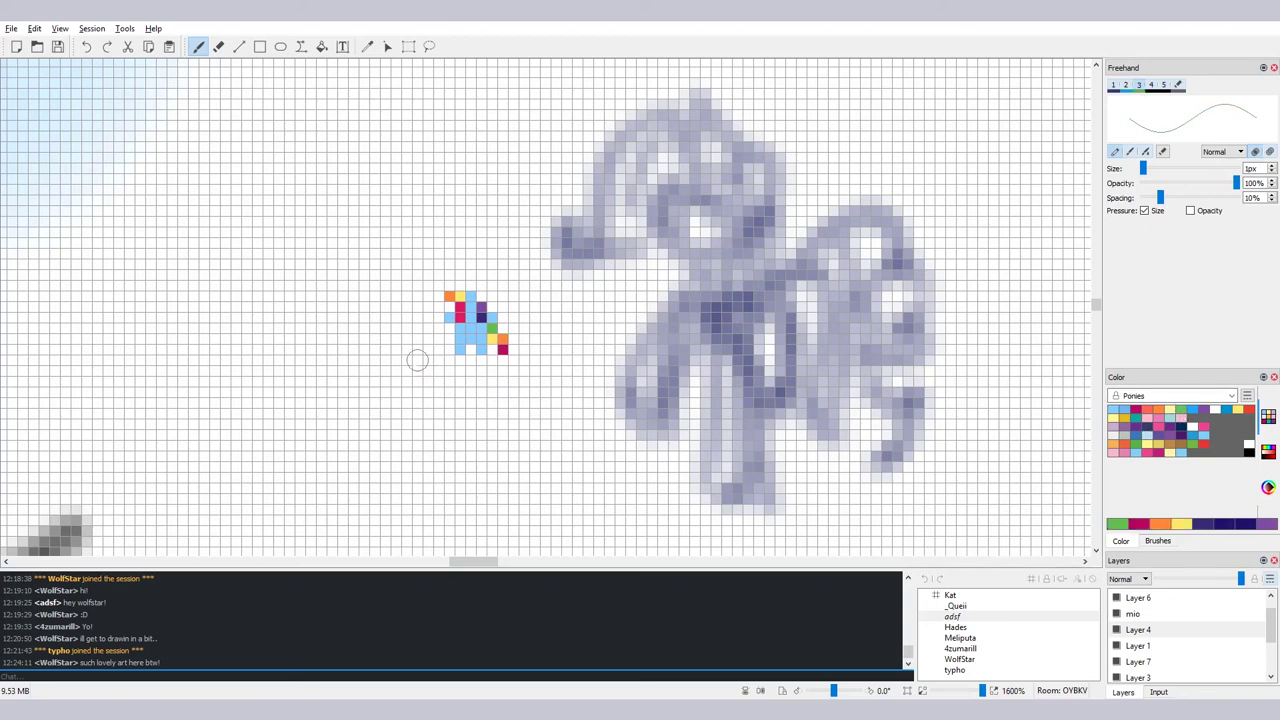
drag(414, 360, 539, 360)
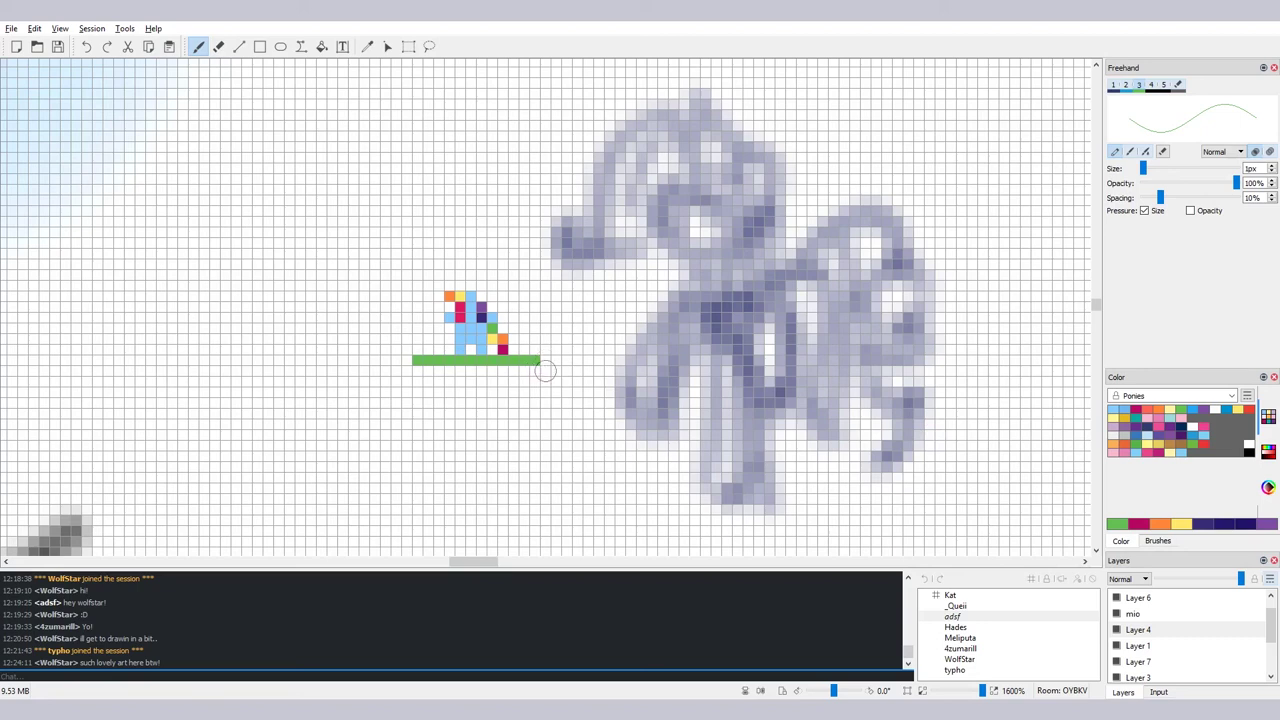
click(545, 360)
Fill two rows of darker brown dirt below the green ground line, after trying a lighter brown
click(1173, 449)
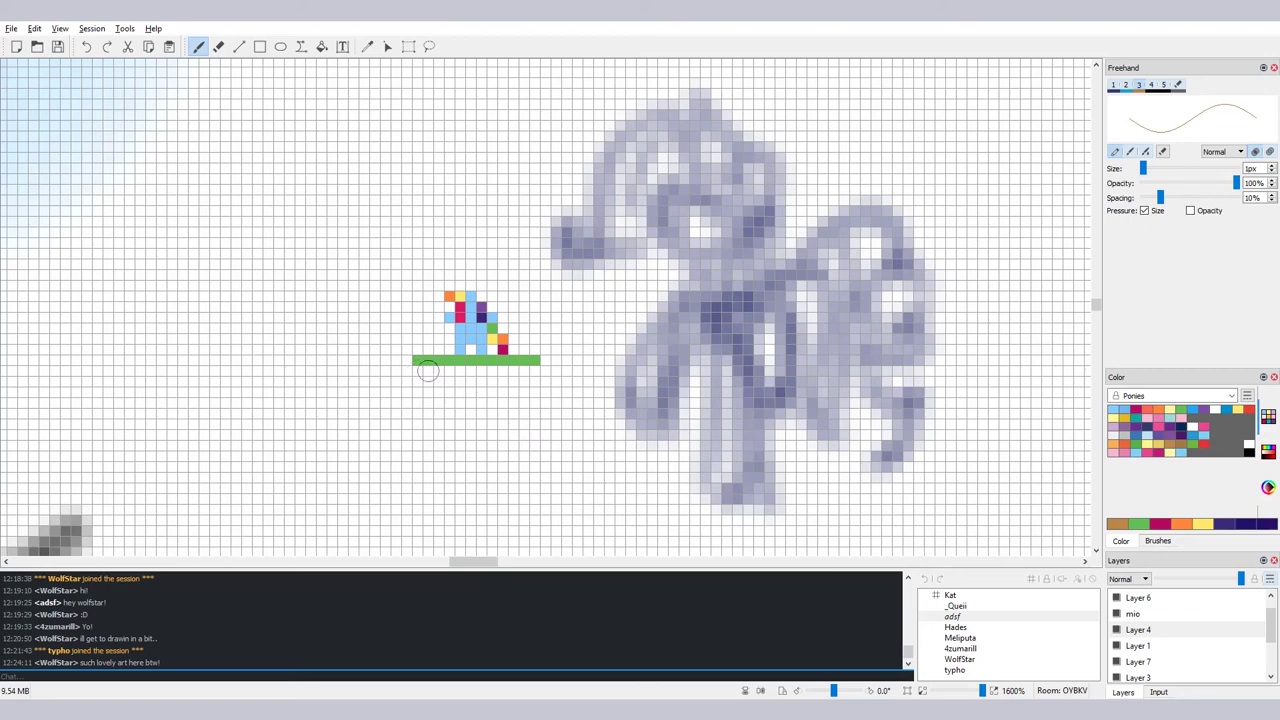
drag(416, 371, 495, 371)
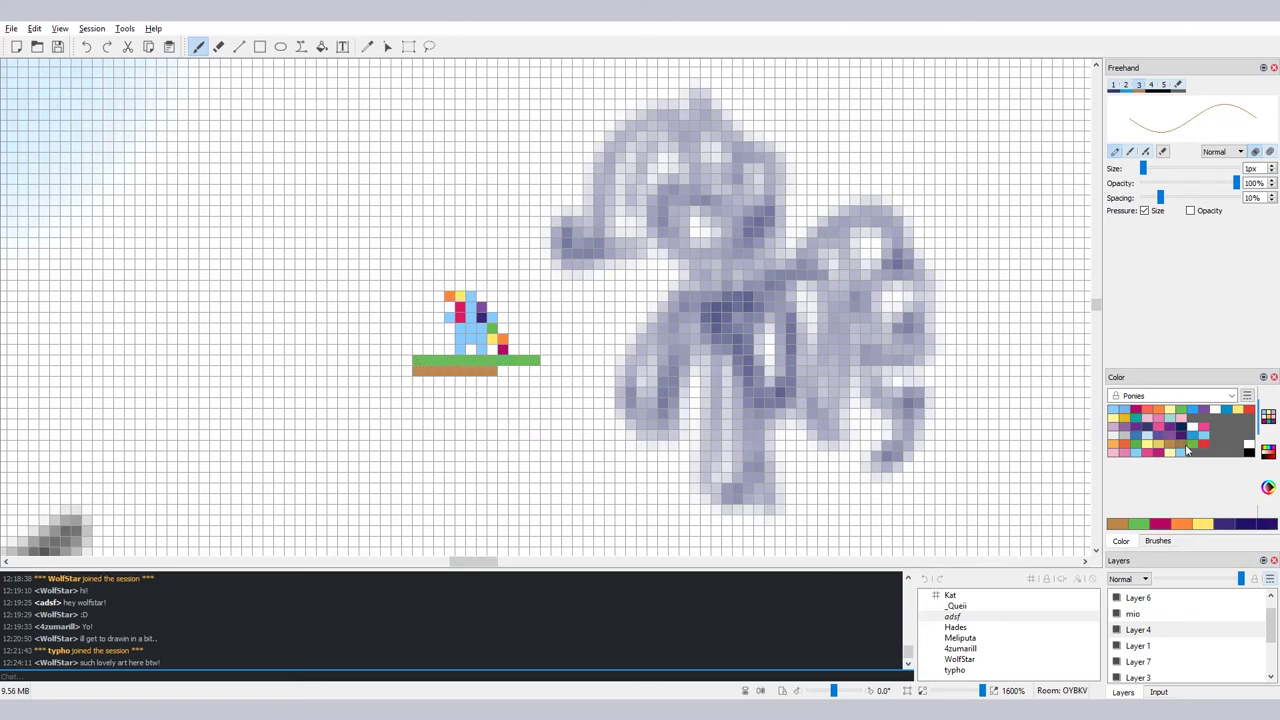
click(1187, 450)
mouse_move(416, 371)
mouse_down()
mouse_move(534, 370)
mouse_move(534, 381)
mouse_move(417, 392)
mouse_up()
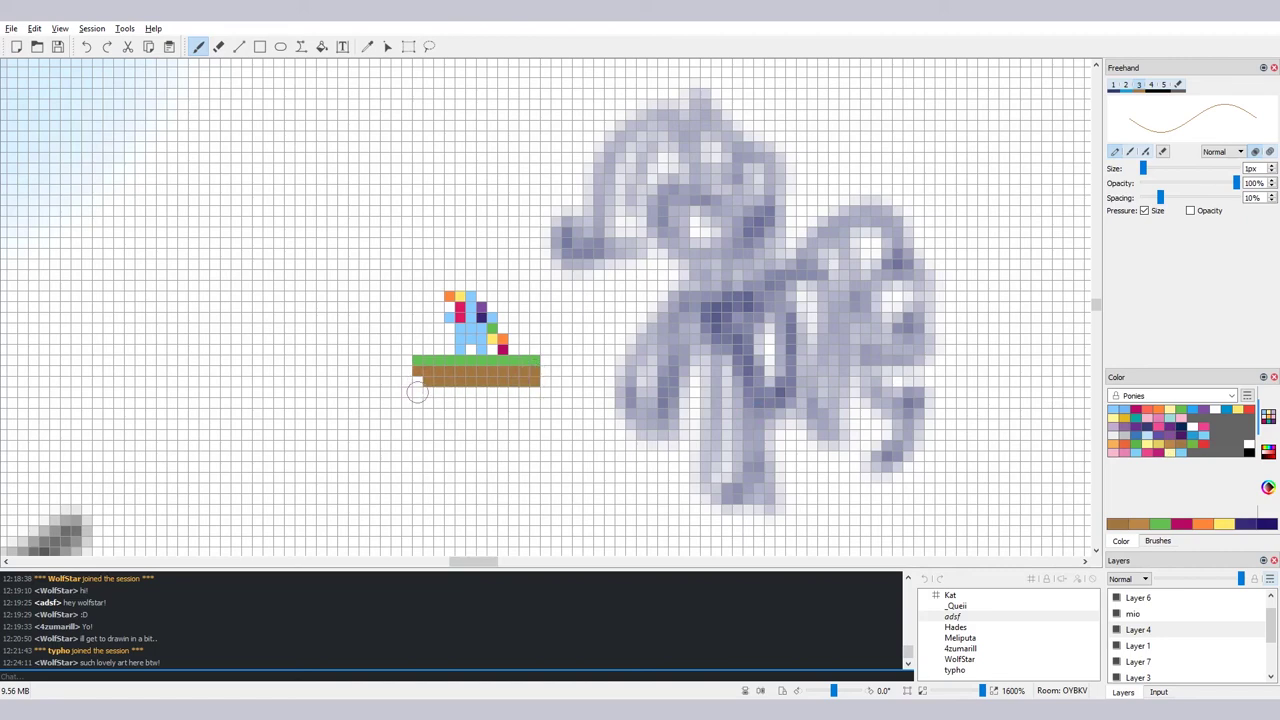
click(417, 382)
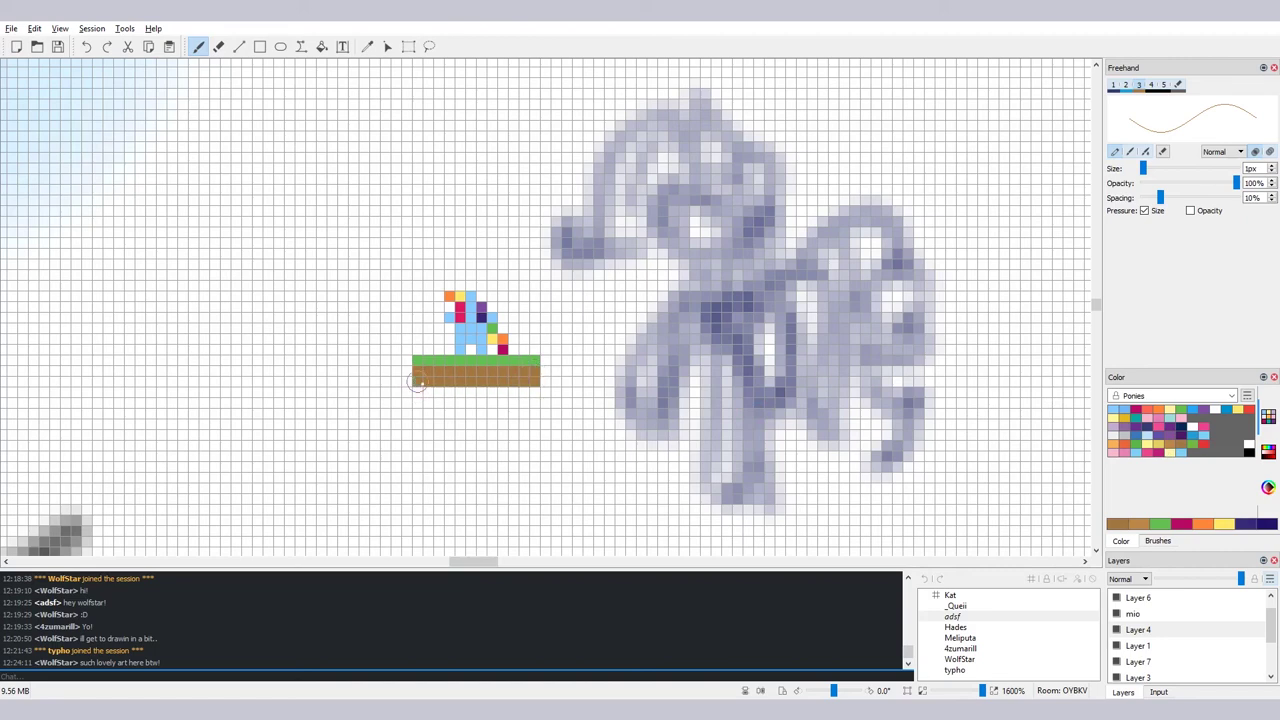
Sample the grass green and paint a few overhanging grass pixels into the upper dirt row of the tiny ground block
ctrl+click(477, 358)
click(428, 371)
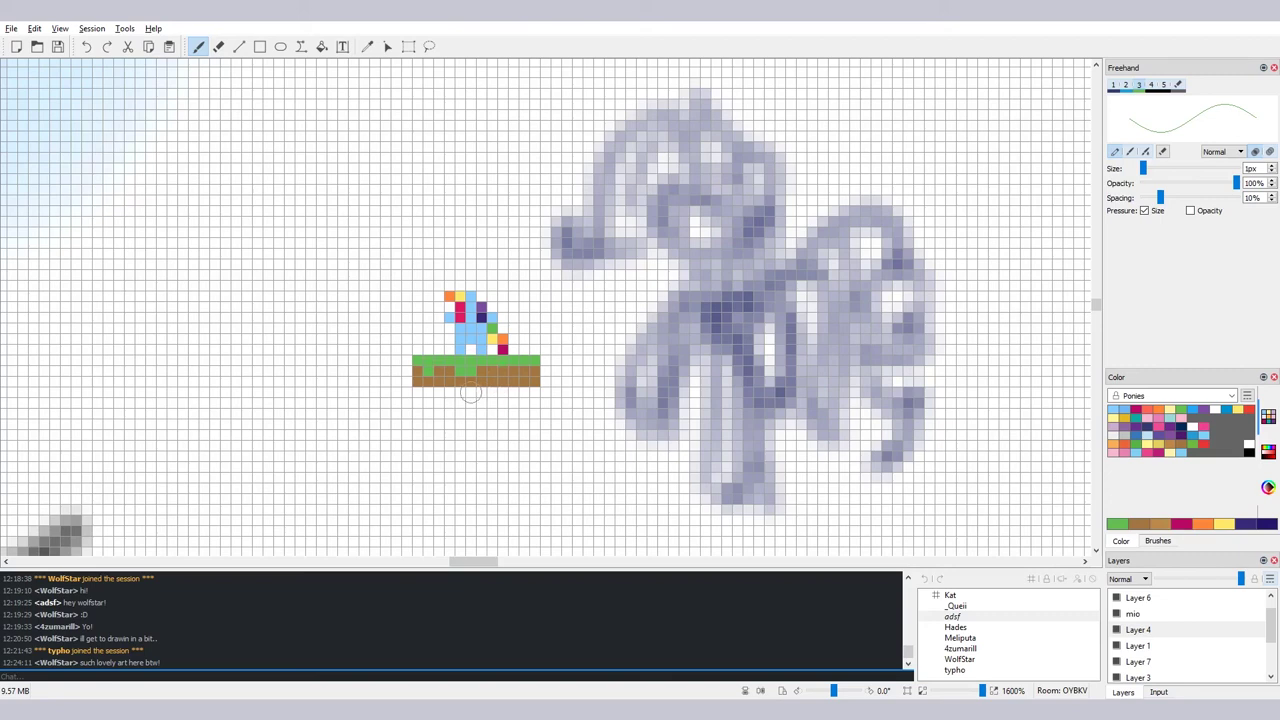
mouse_move(468, 372)
mouse_down()
mouse_move(446, 372)
mouse_move(530, 373)
mouse_move(523, 384)
mouse_move(525, 372)
mouse_up()
key(ctrl+z)
drag(982, 690, 942, 690)
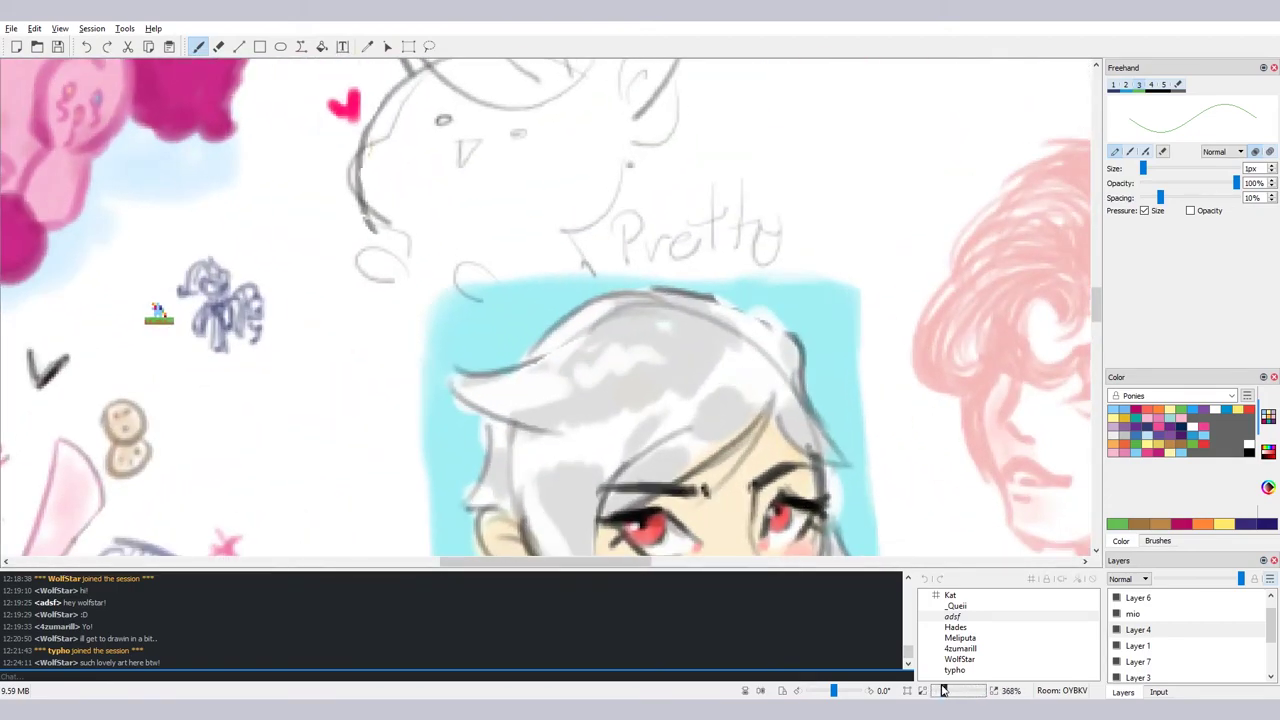
drag(616, 562, 528, 567)
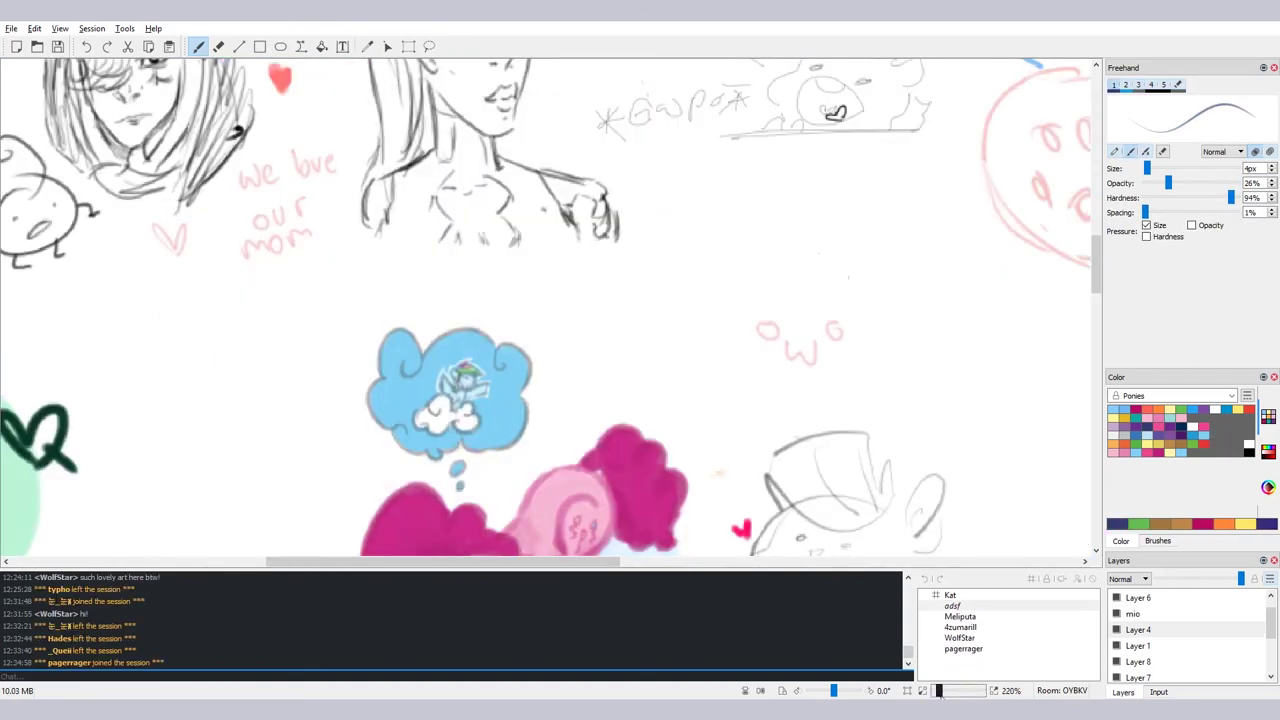
mouse_move(590, 352)
mouse_down()
mouse_move(625, 320)
mouse_move(657, 358)
mouse_up()
key(ctrl+z)
drag(594, 324, 630, 348)
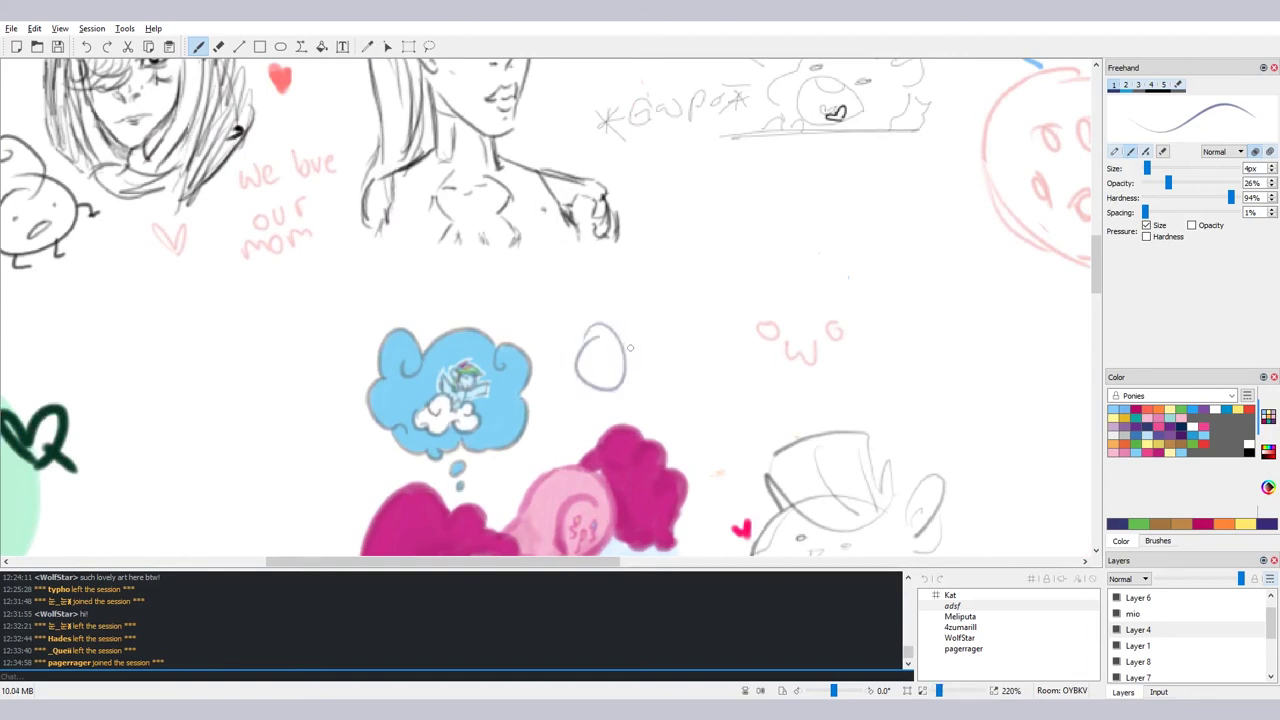
key(ctrl+z)
mouse_move(564, 303)
mouse_down()
mouse_move(651, 349)
mouse_move(604, 311)
mouse_move(651, 363)
mouse_up()
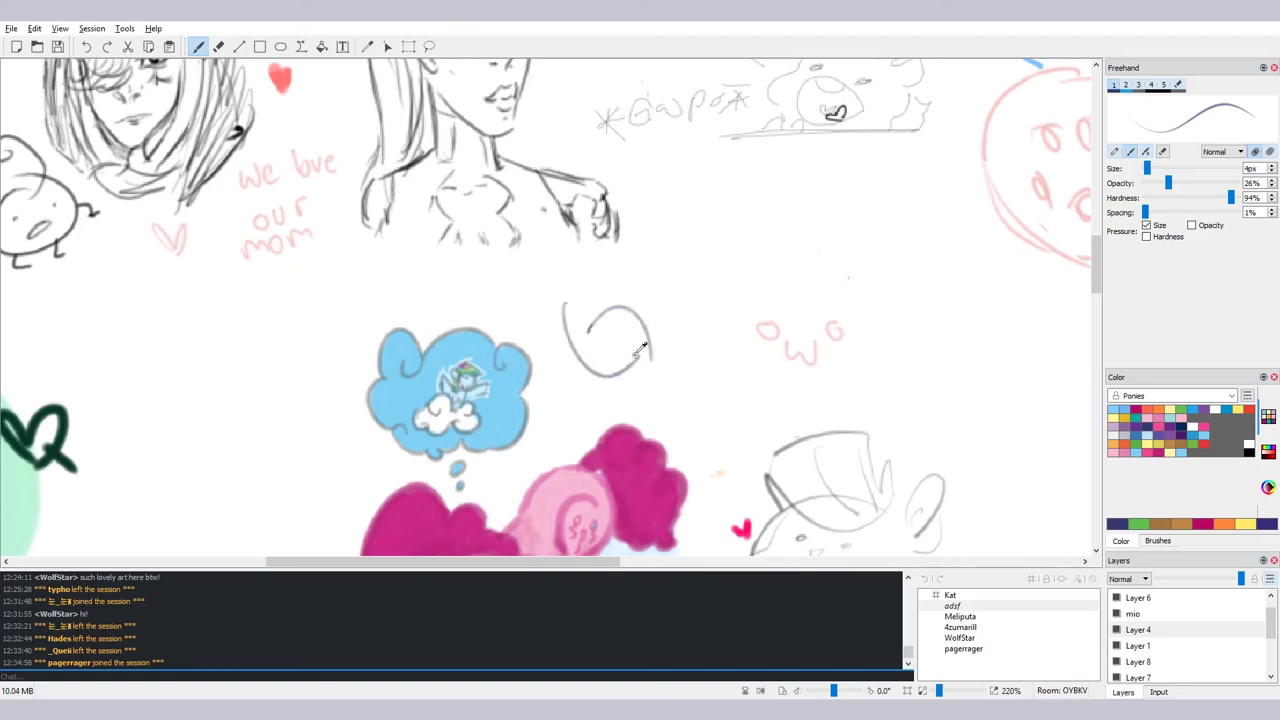
key(ctrl+z)
key(ctrl+z)
Sketch a small indigo head with an ear and jaw beside the blue thought cloud, and erase the circle's lower arc
mouse_move(580, 334)
mouse_down()
mouse_move(575, 322)
mouse_move(611, 323)
mouse_move(580, 306)
mouse_move(590, 382)
mouse_move(614, 370)
mouse_up()
key(ctrl+z)
drag(637, 328, 647, 350)
key(ctrl+z)
key(ctrl+z)
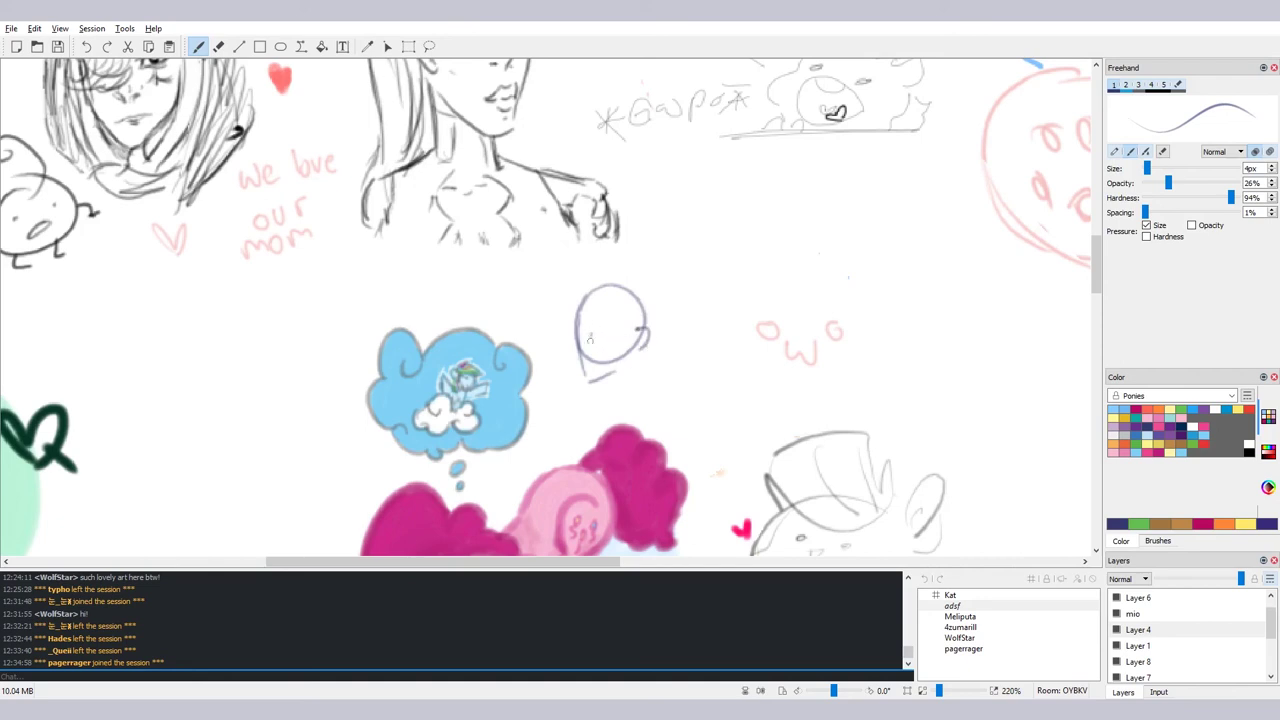
key(ctrl+z)
key(e)
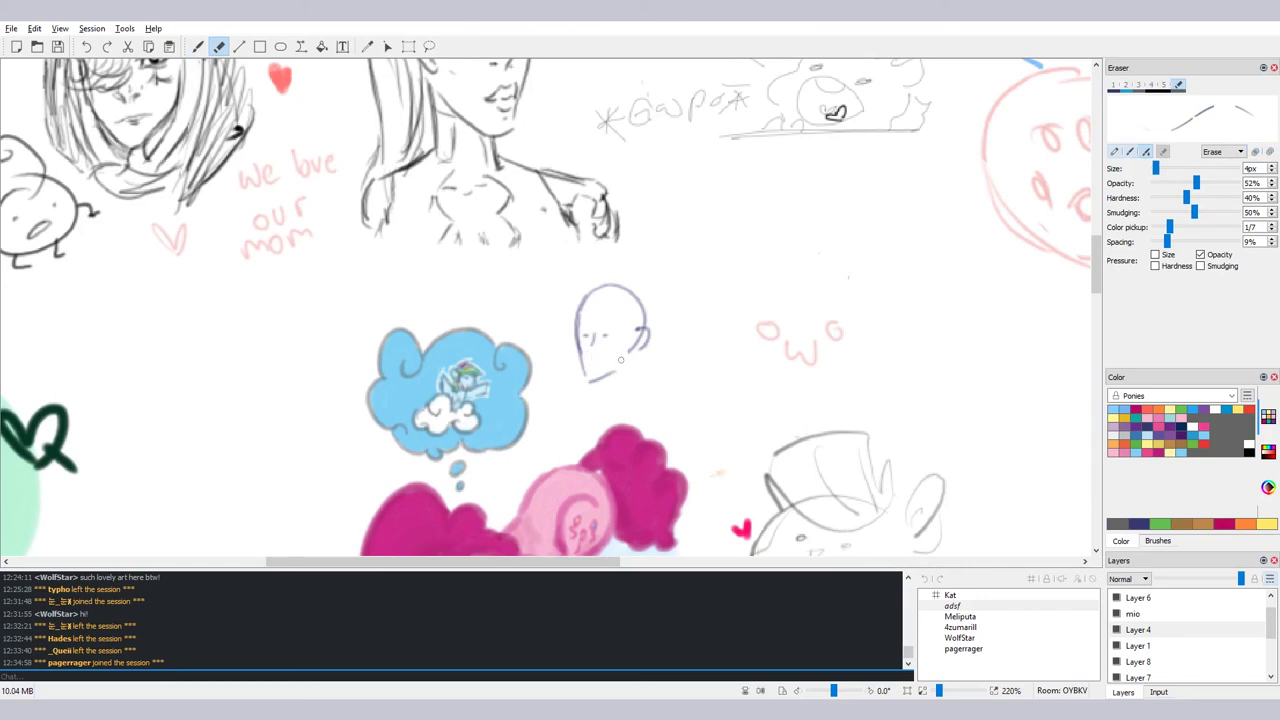
Give the sketched head facial features and short swept hair, and add a neck with collared shoulders below it
key(b)
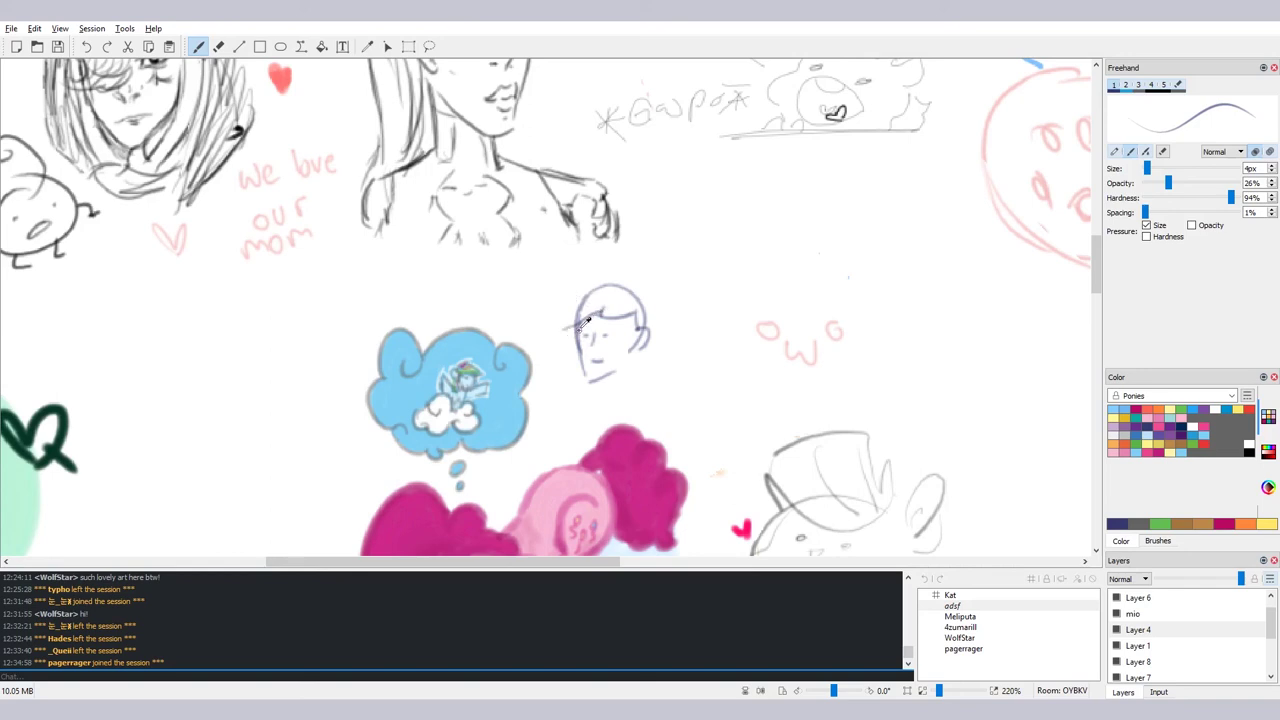
drag(569, 327, 591, 297)
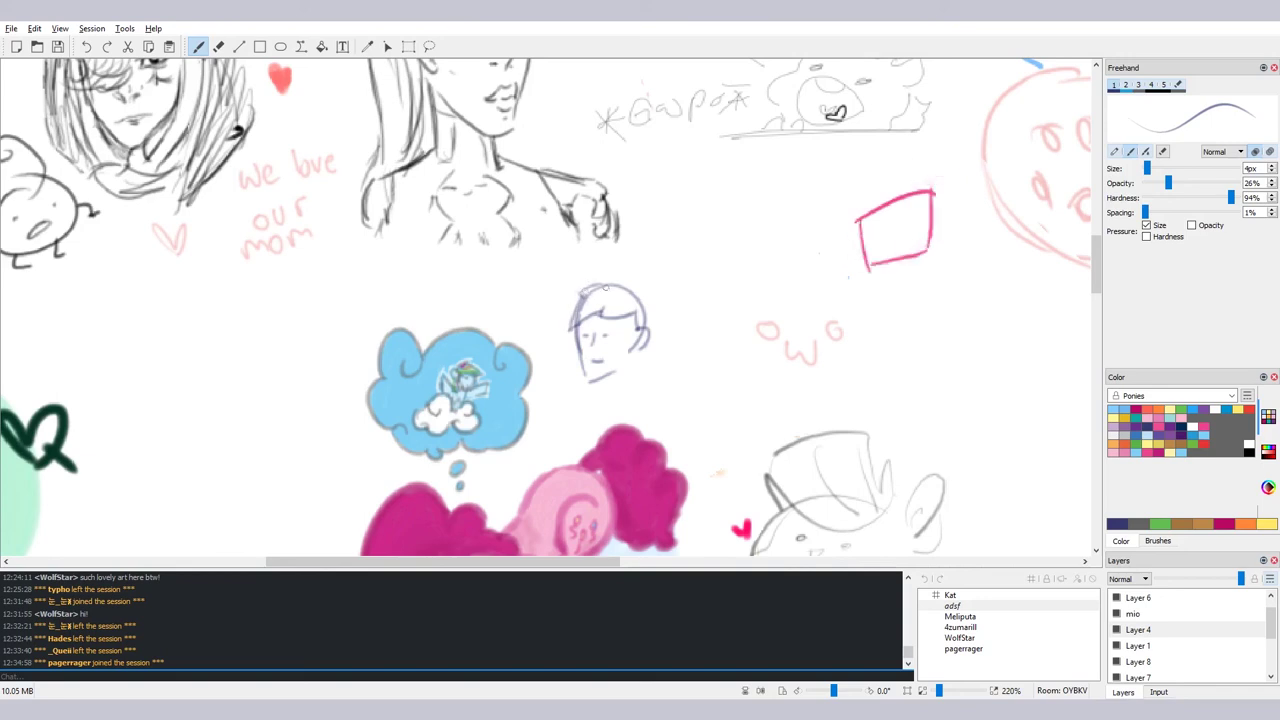
mouse_move(610, 280)
mouse_down()
mouse_move(648, 305)
mouse_move(646, 318)
mouse_up()
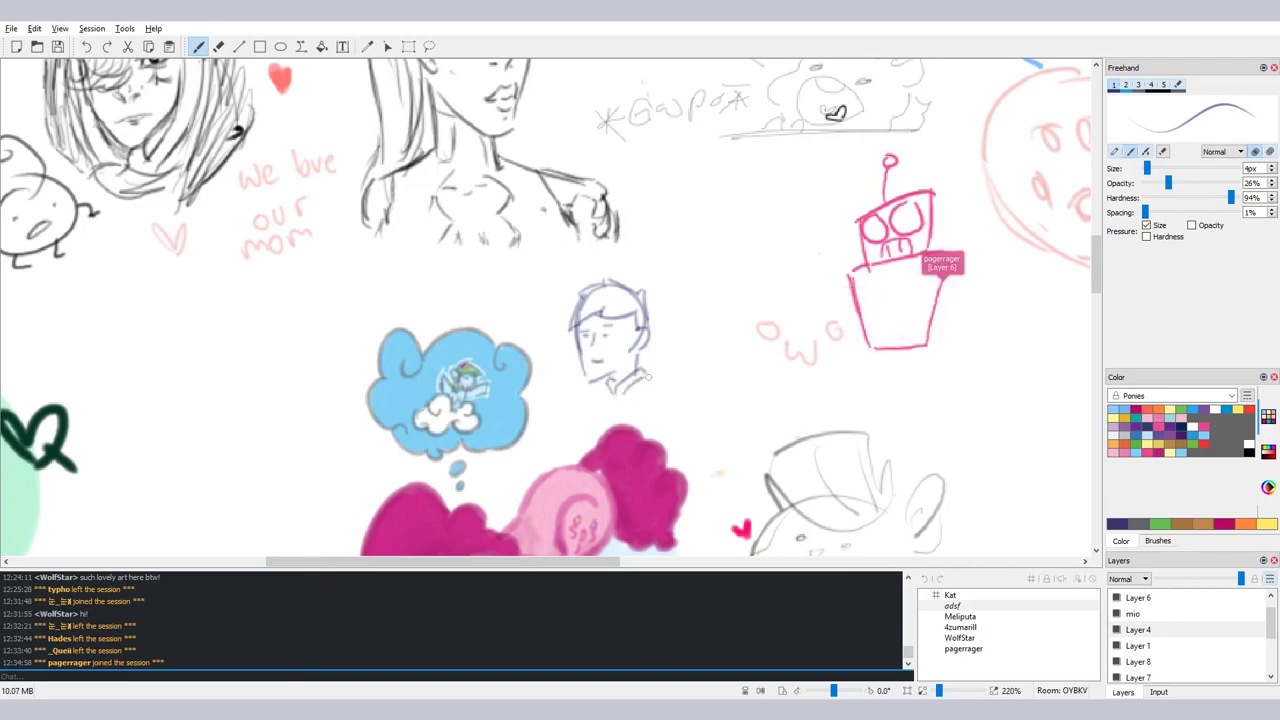
drag(649, 379, 660, 400)
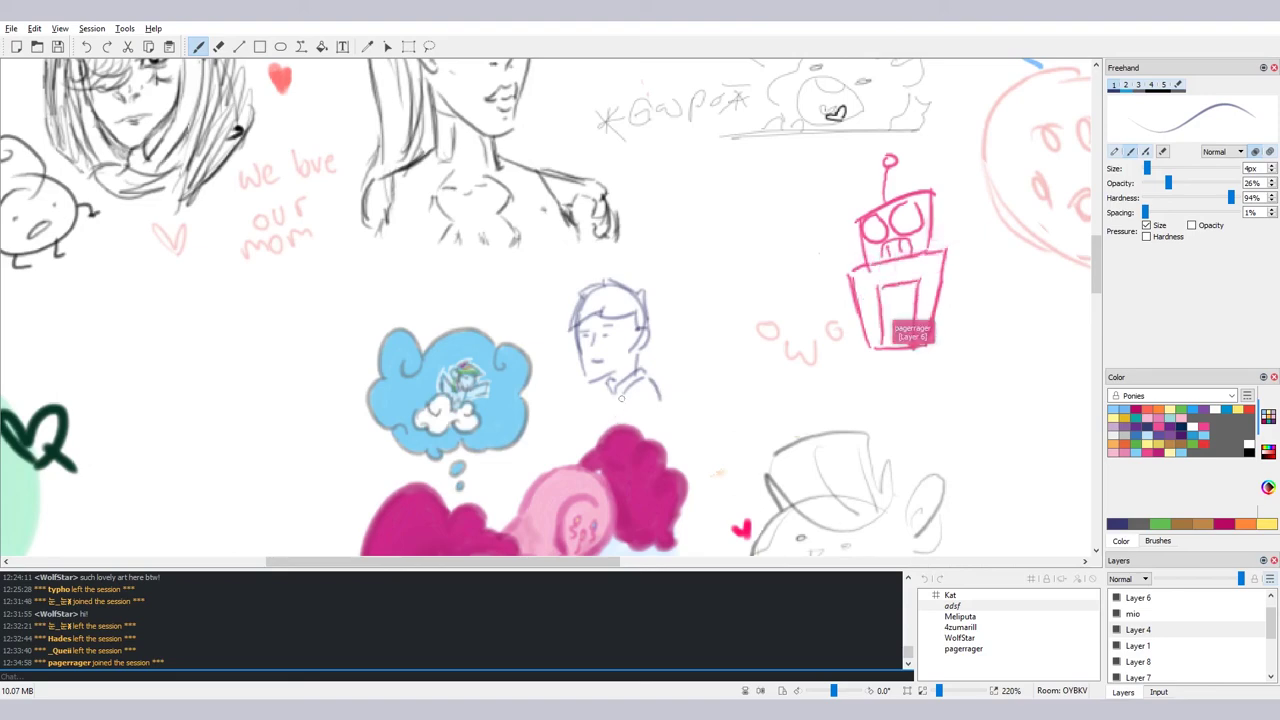
mouse_move(605, 392)
mouse_down()
mouse_move(598, 413)
mouse_move(609, 416)
mouse_up()
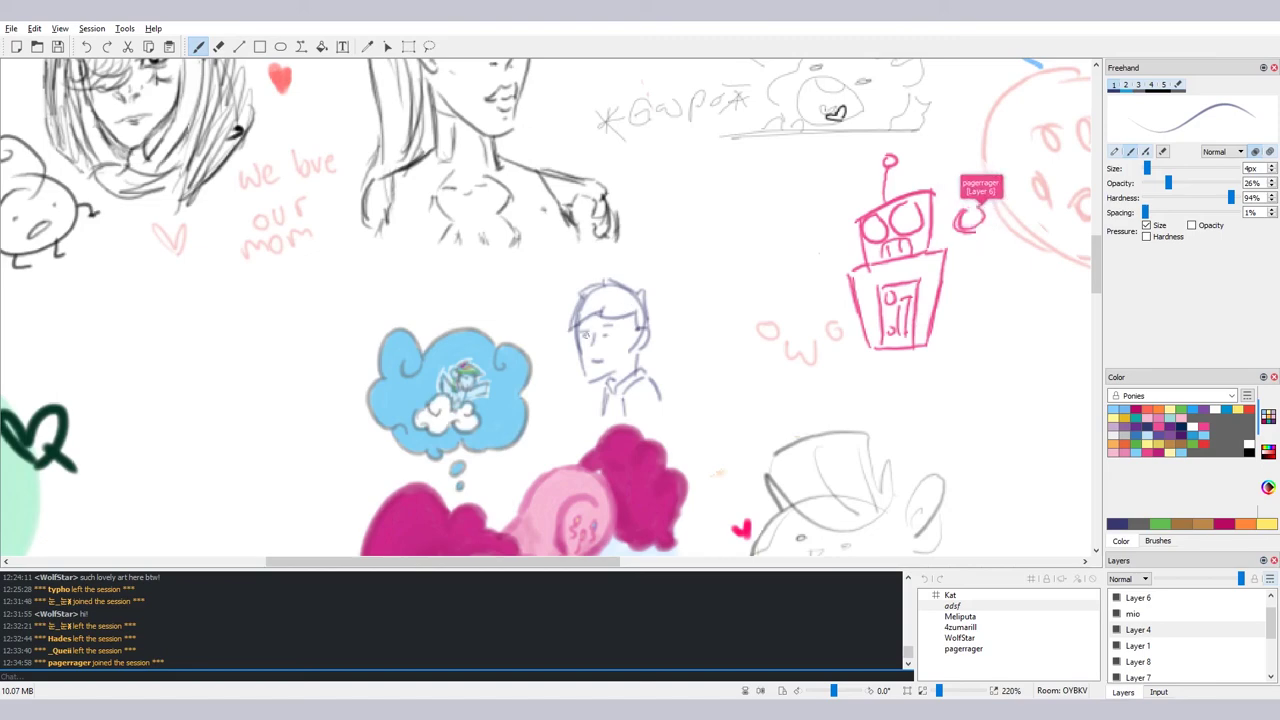
Set the eraser hardness to 31% and erase the stray construction lines around the boy's hair
key(e)
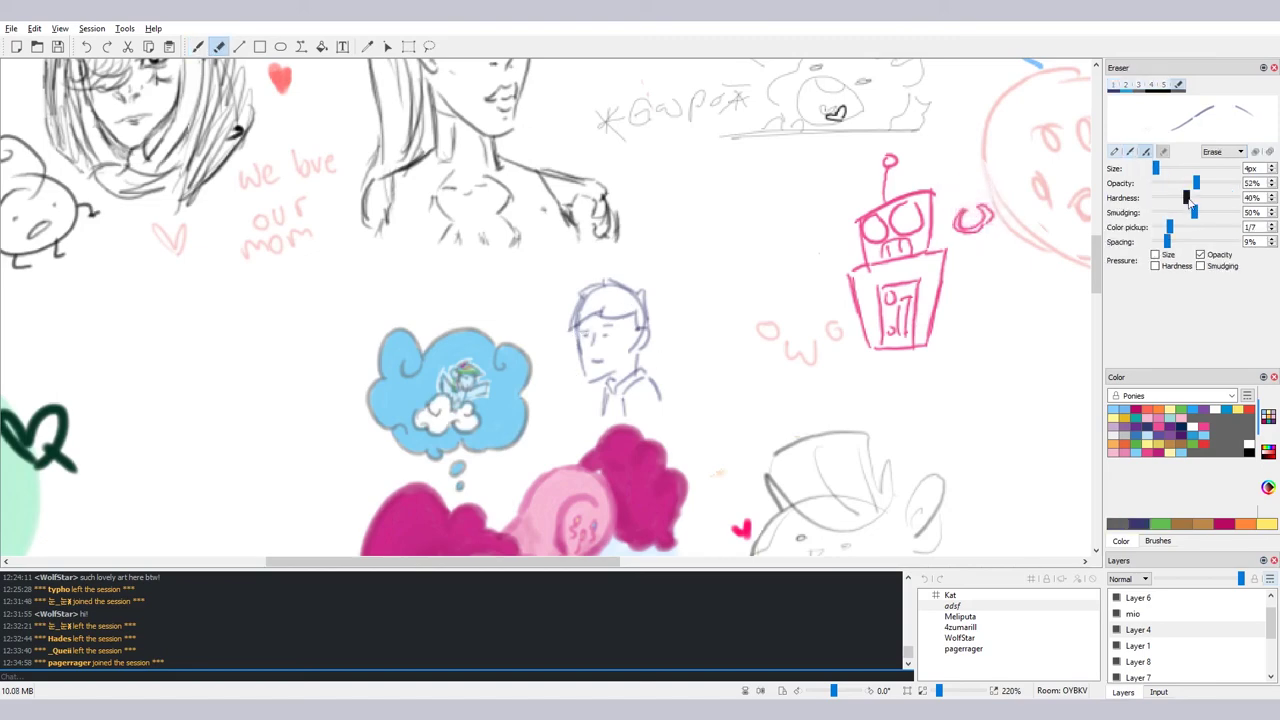
drag(1186, 199, 1179, 198)
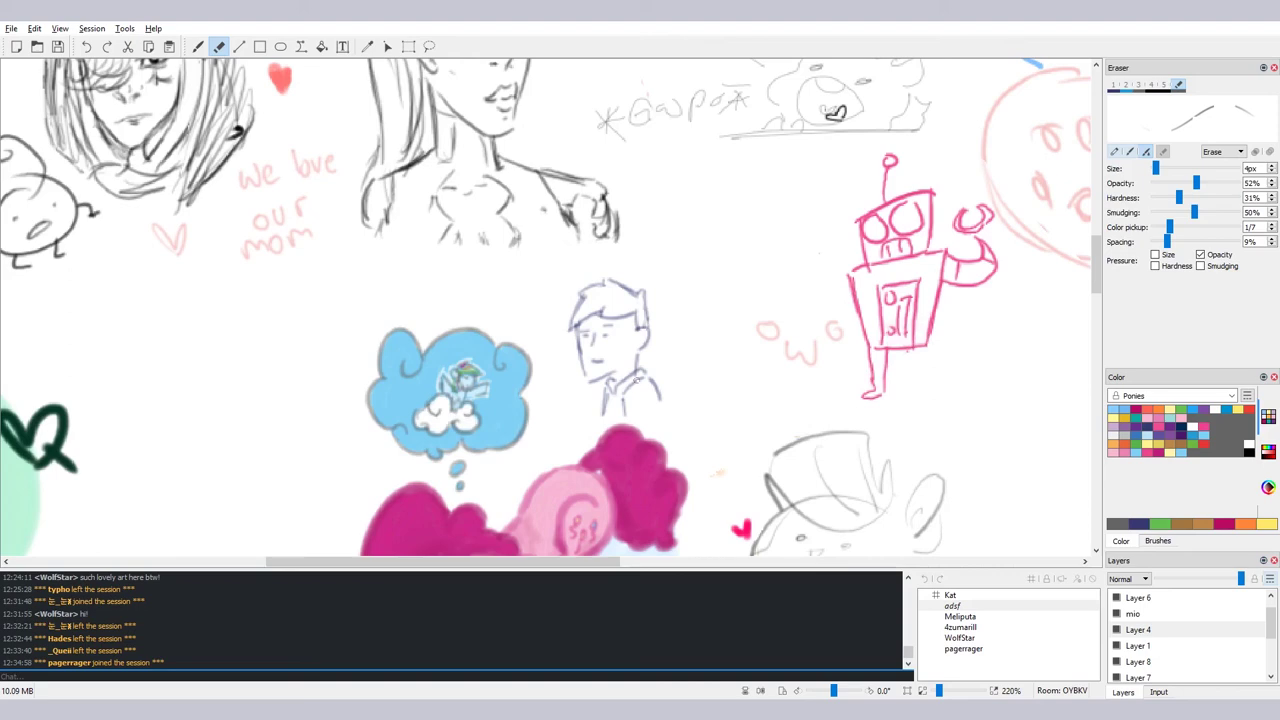
key(b)
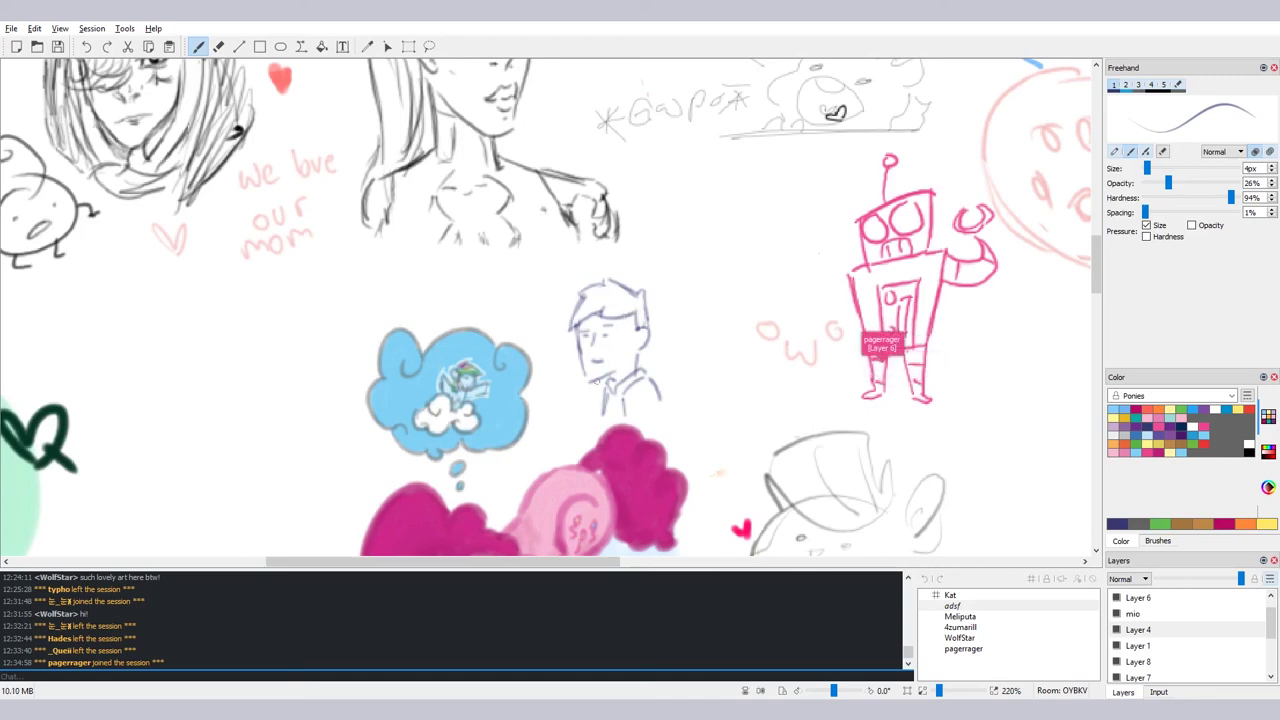
Recolor the boy's hair lines brown and his collar and shoulder lines light teal using the Recolor blend mode
click(1182, 527)
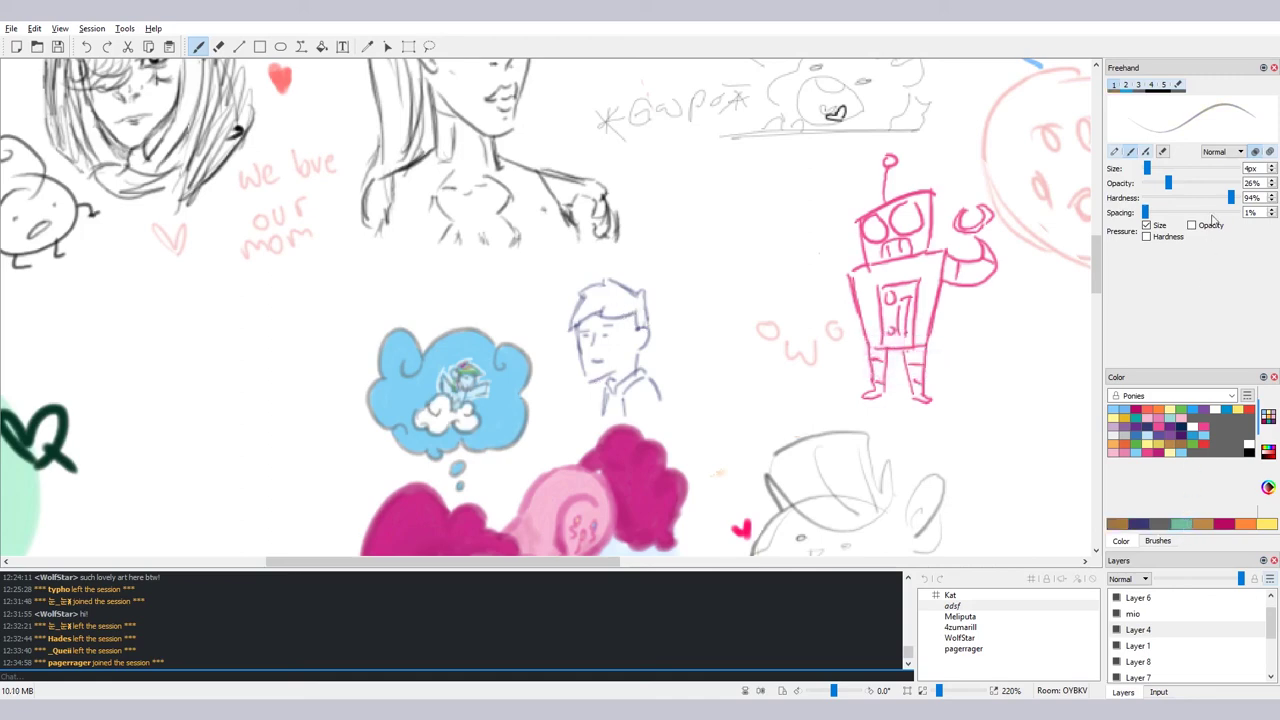
click(1220, 177)
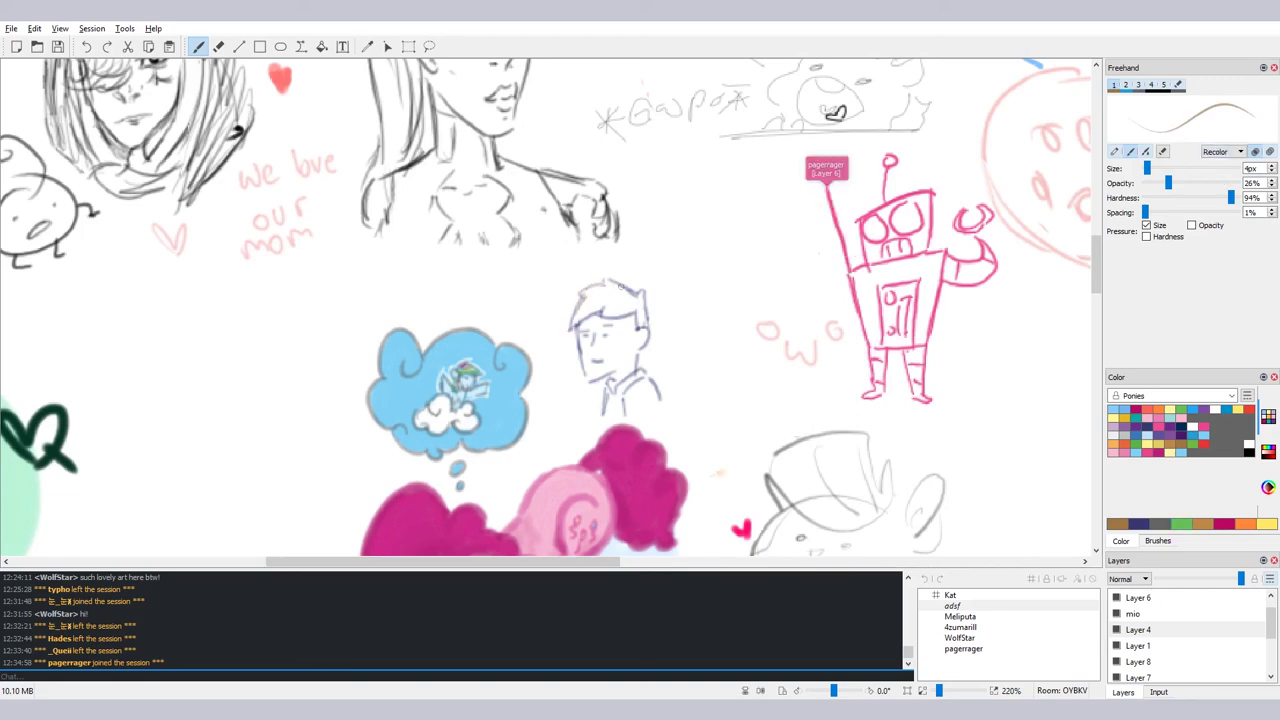
click(1268, 487)
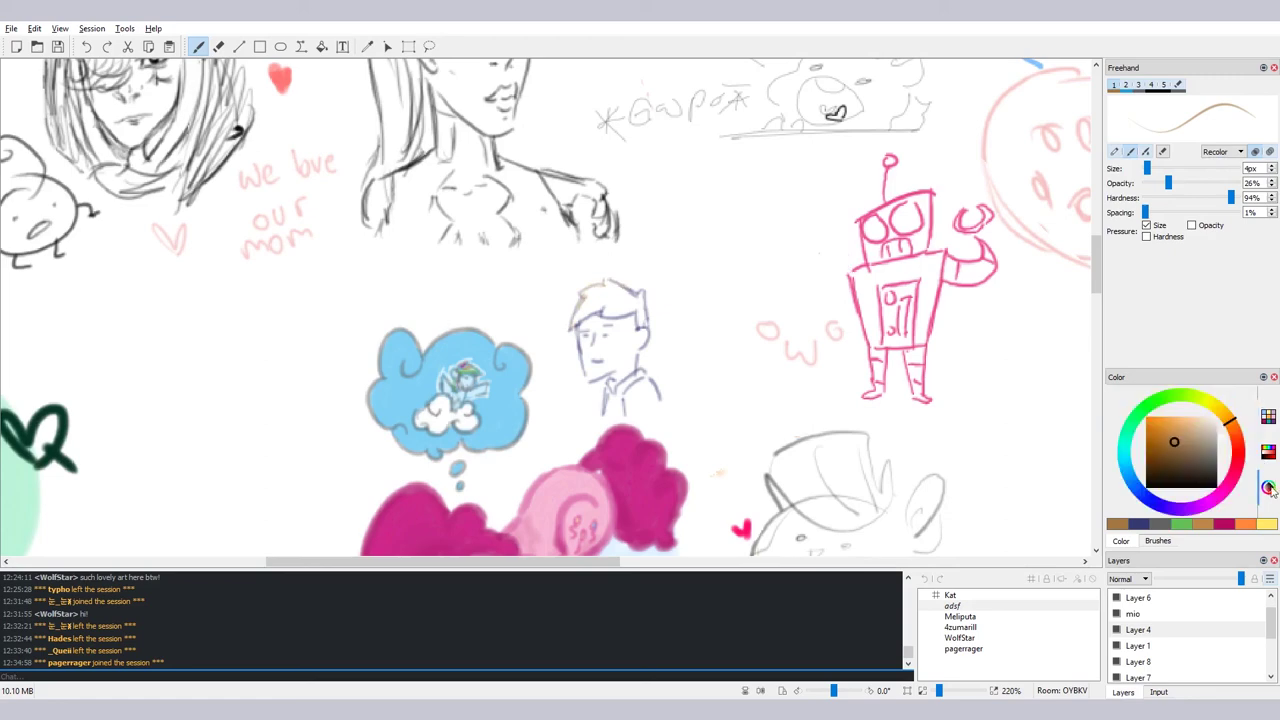
drag(1173, 444, 1168, 447)
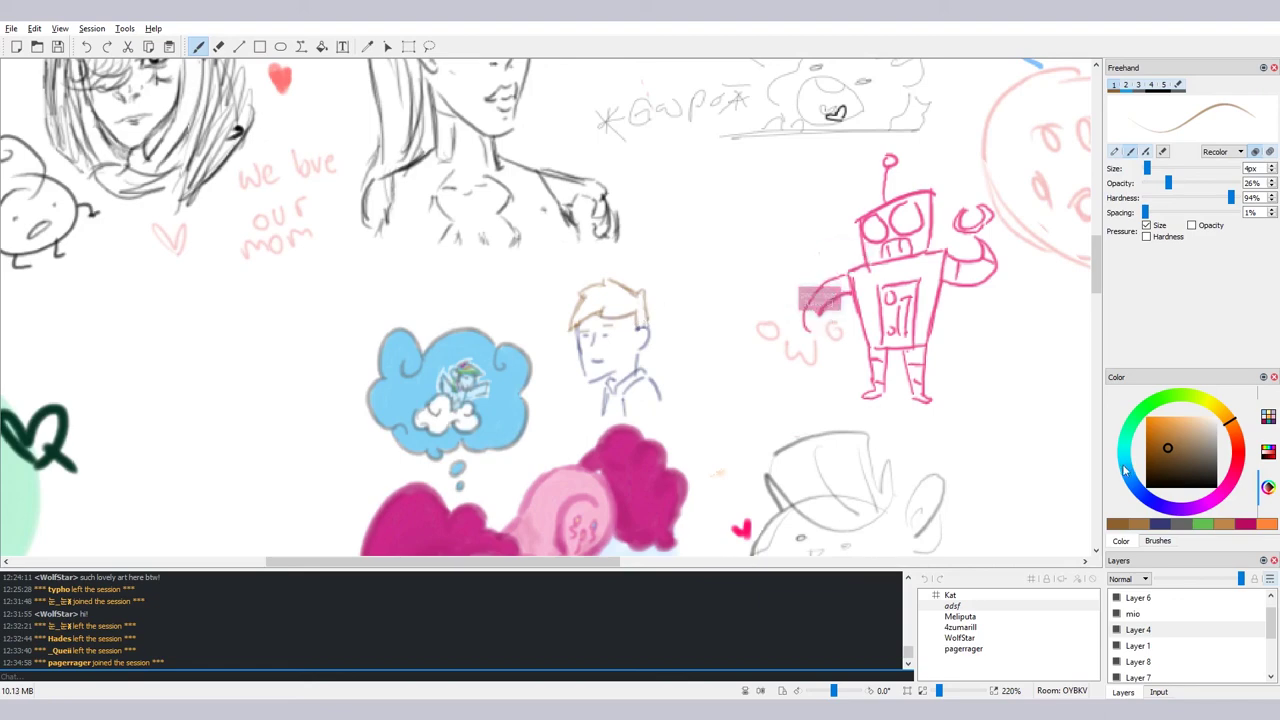
click(1124, 460)
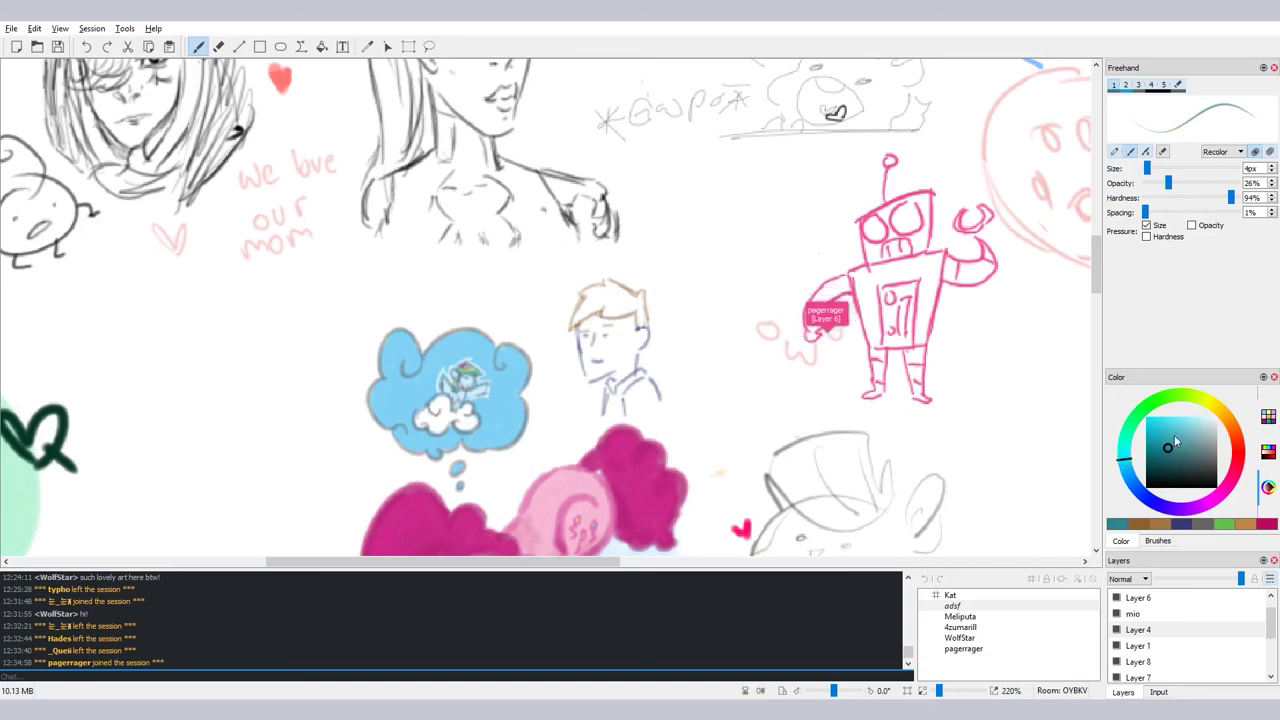
click(1168, 436)
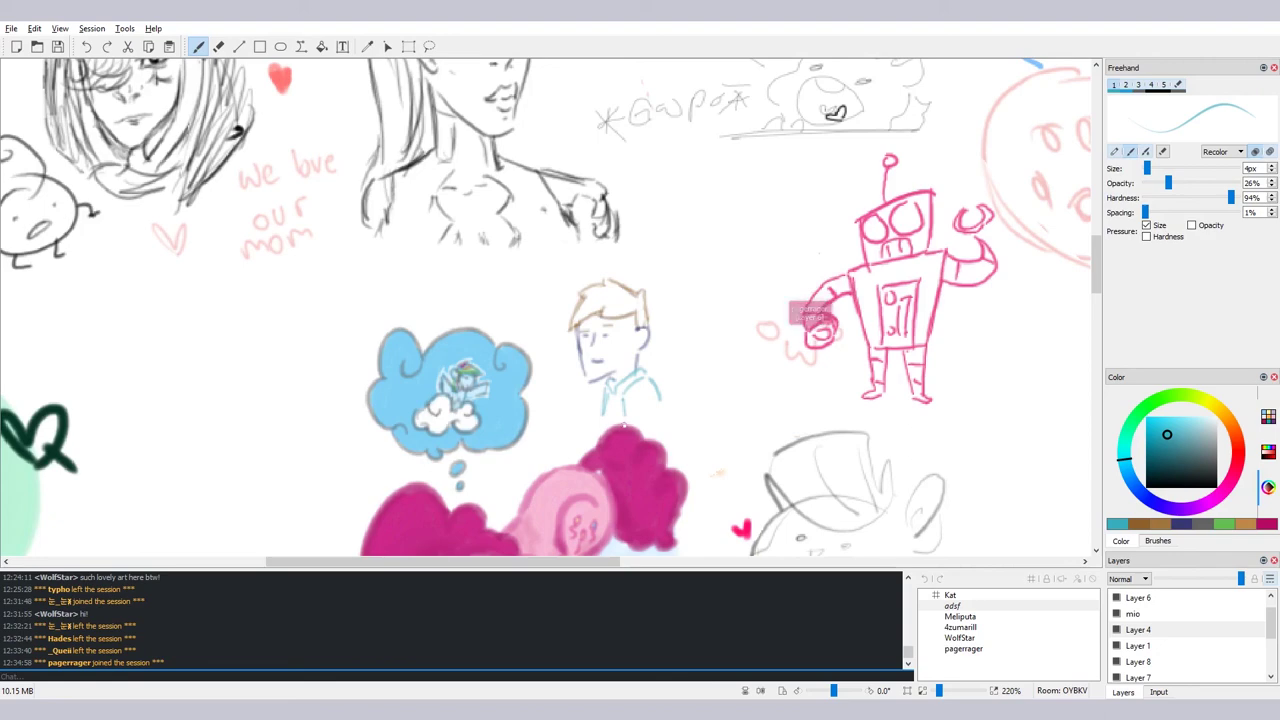
Sketch a tiny dark indigo figure on top of the boy's hair in Normal blend mode
click(1180, 528)
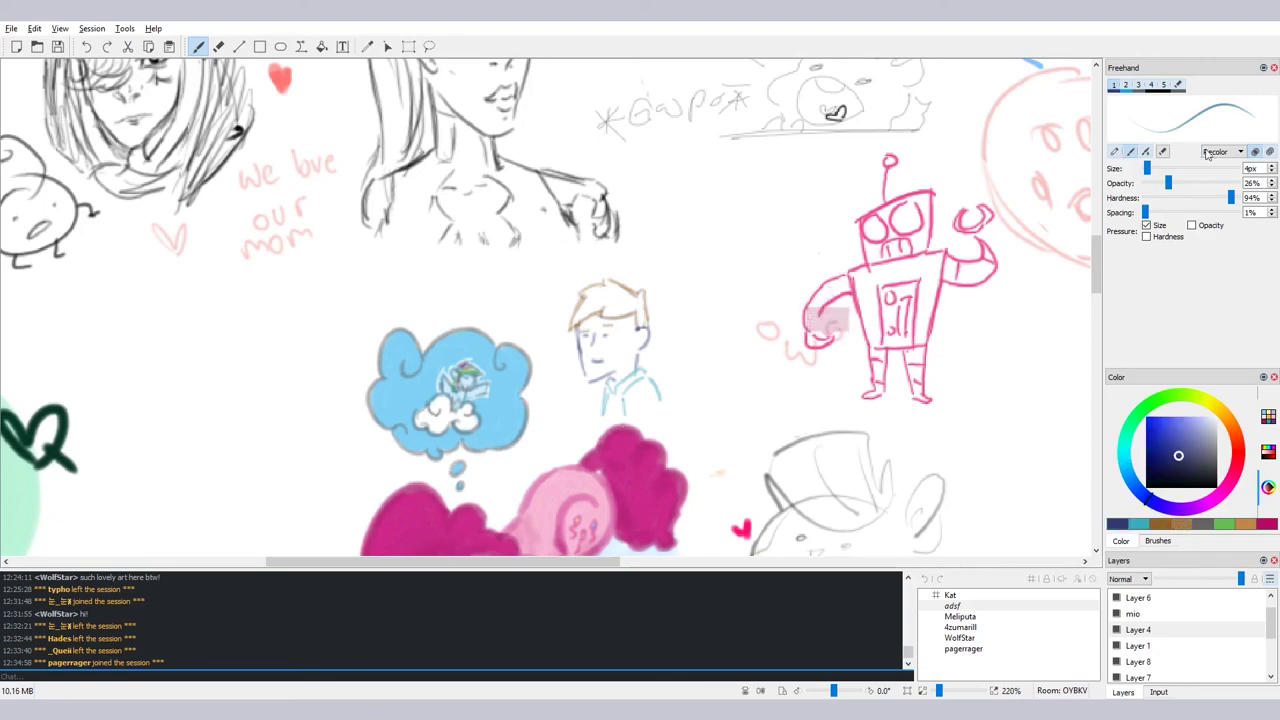
scroll(1208, 152, up, 9)
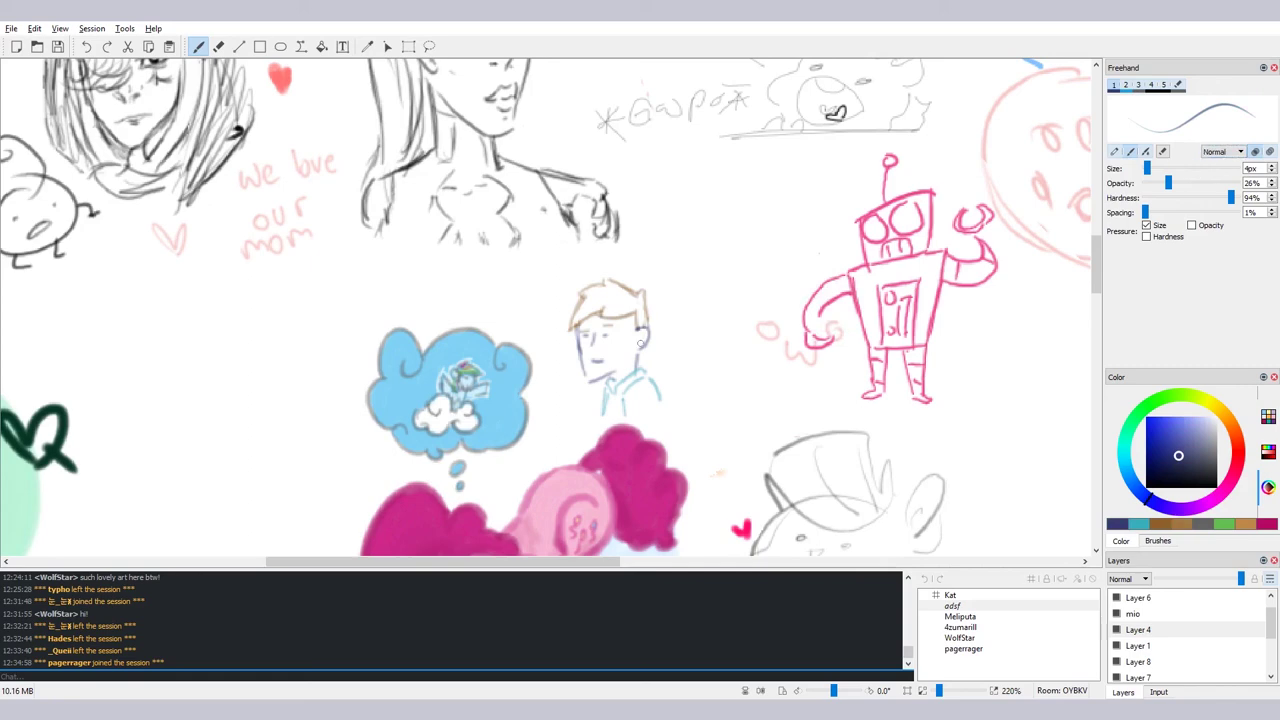
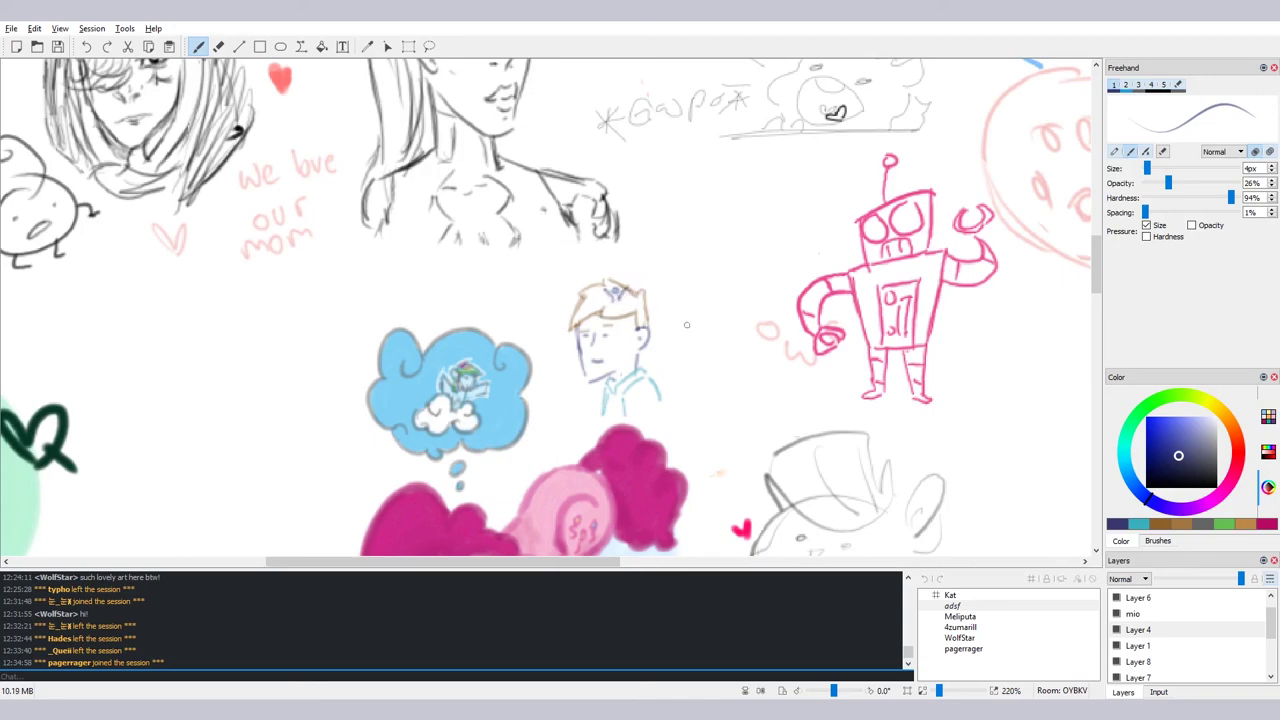
click(1161, 528)
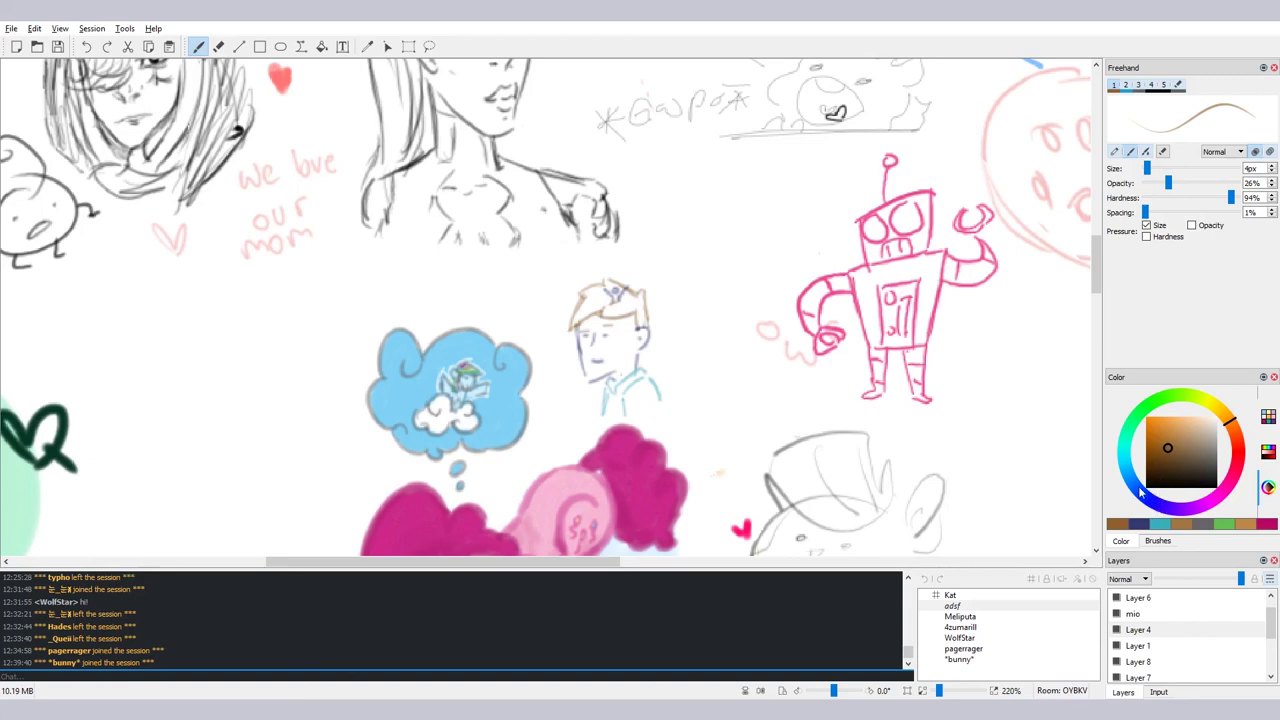
drag(1140, 490, 1128, 477)
click(1224, 172)
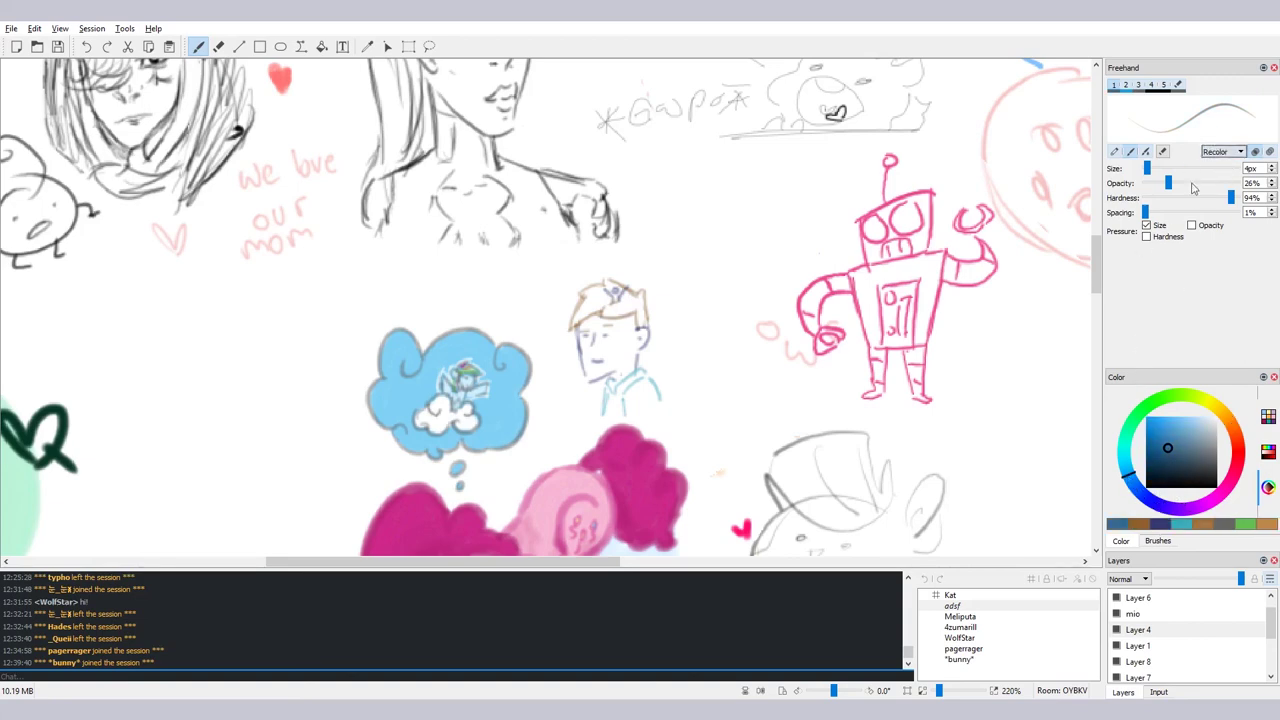
scroll(1218, 155, up, 1)
click(1217, 411)
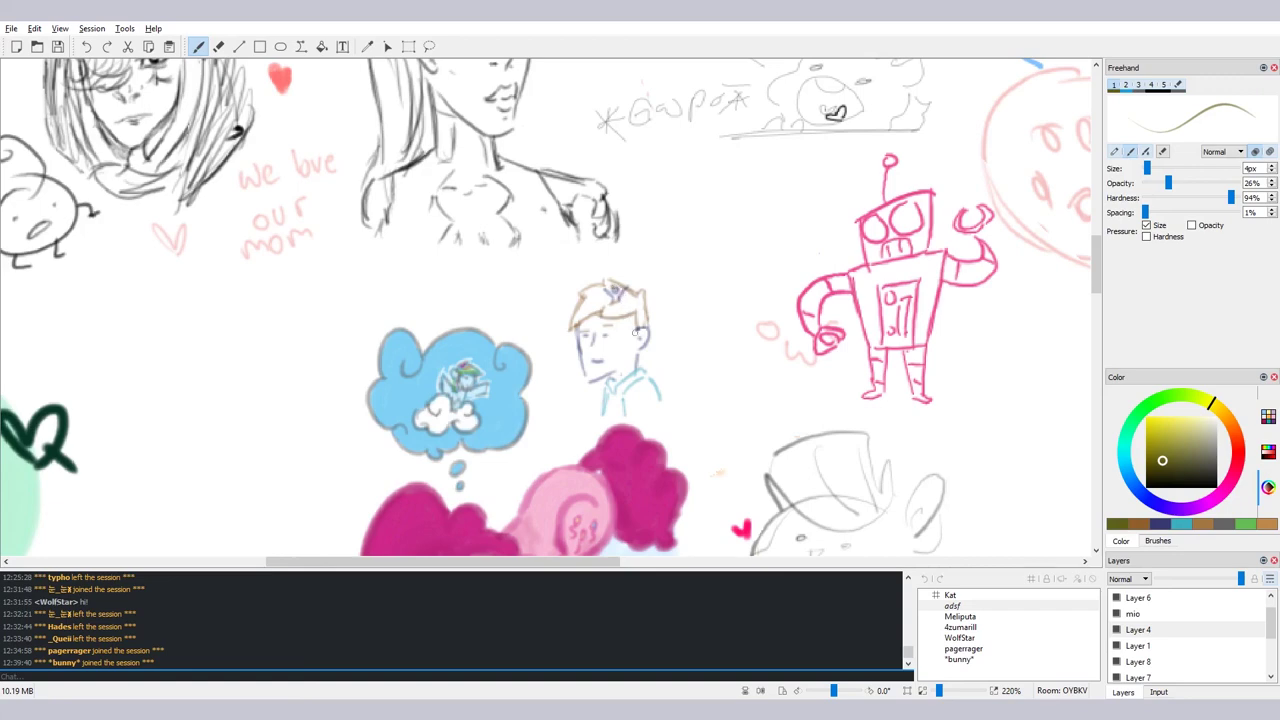
click(1160, 528)
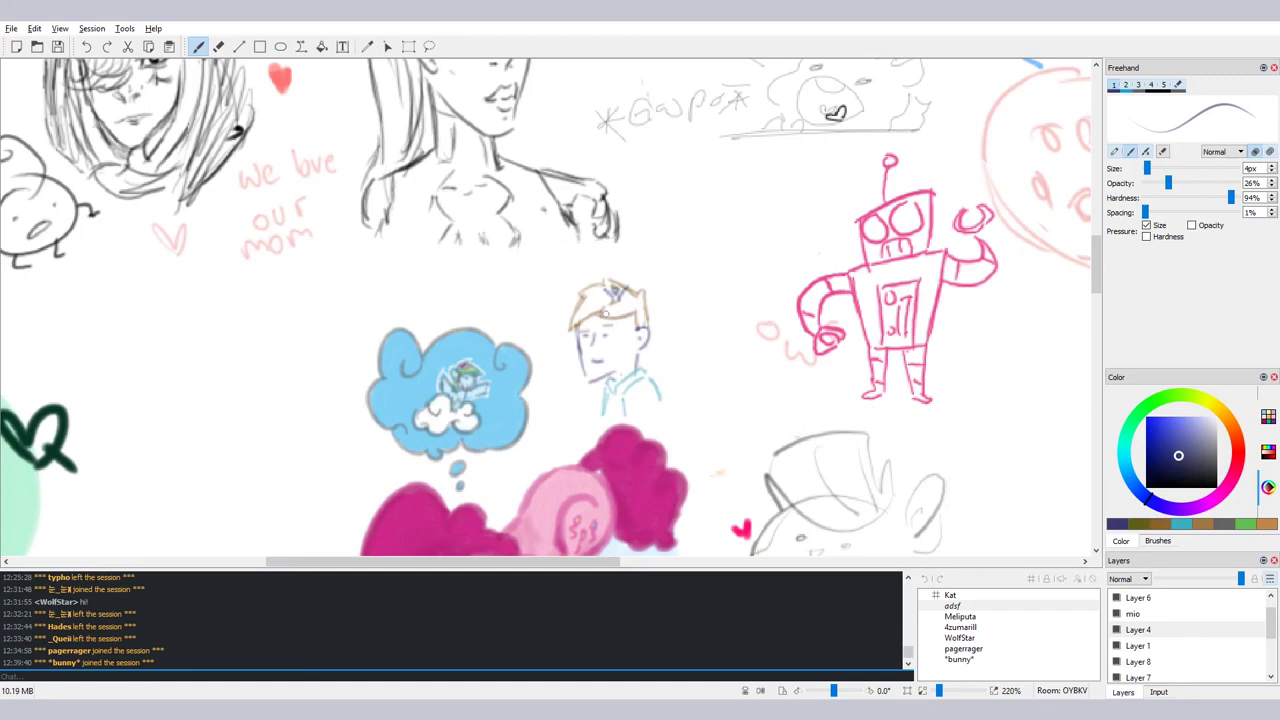
Recolor part of the tiny figure on the boy's hair green, and return the brush to Normal blend mode
click(1222, 152)
click(1218, 178)
click(1182, 523)
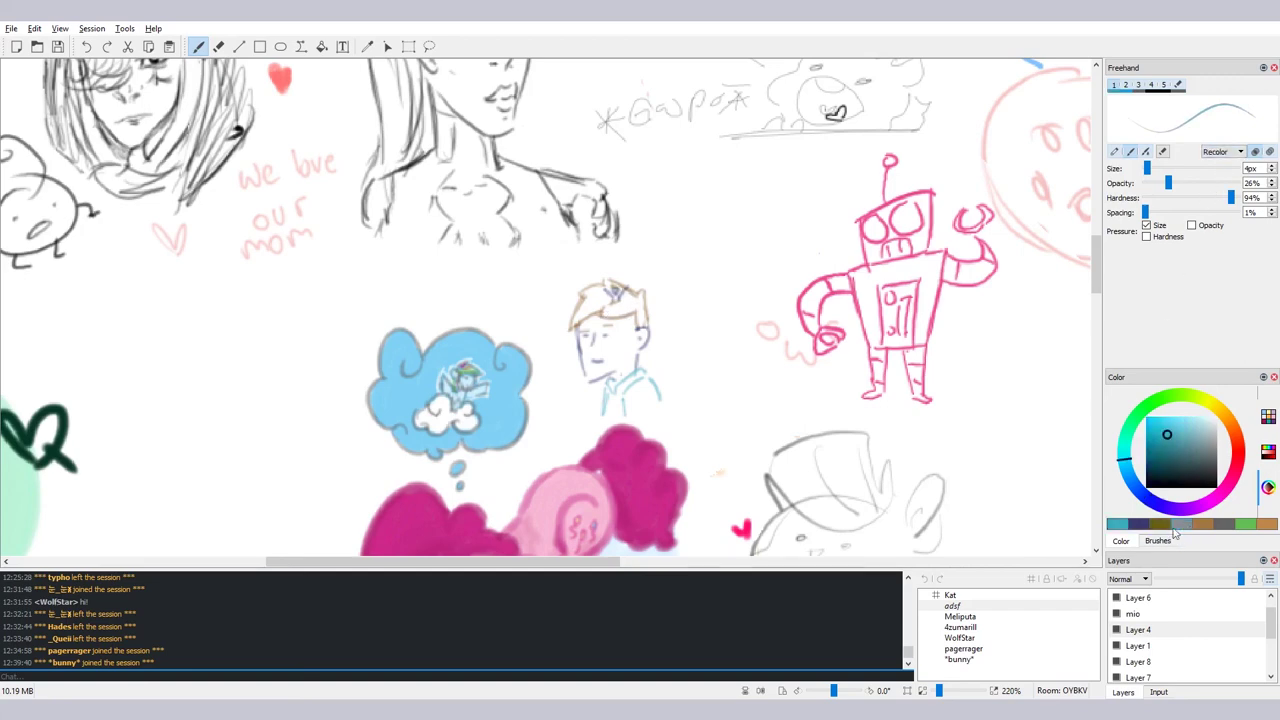
click(1244, 526)
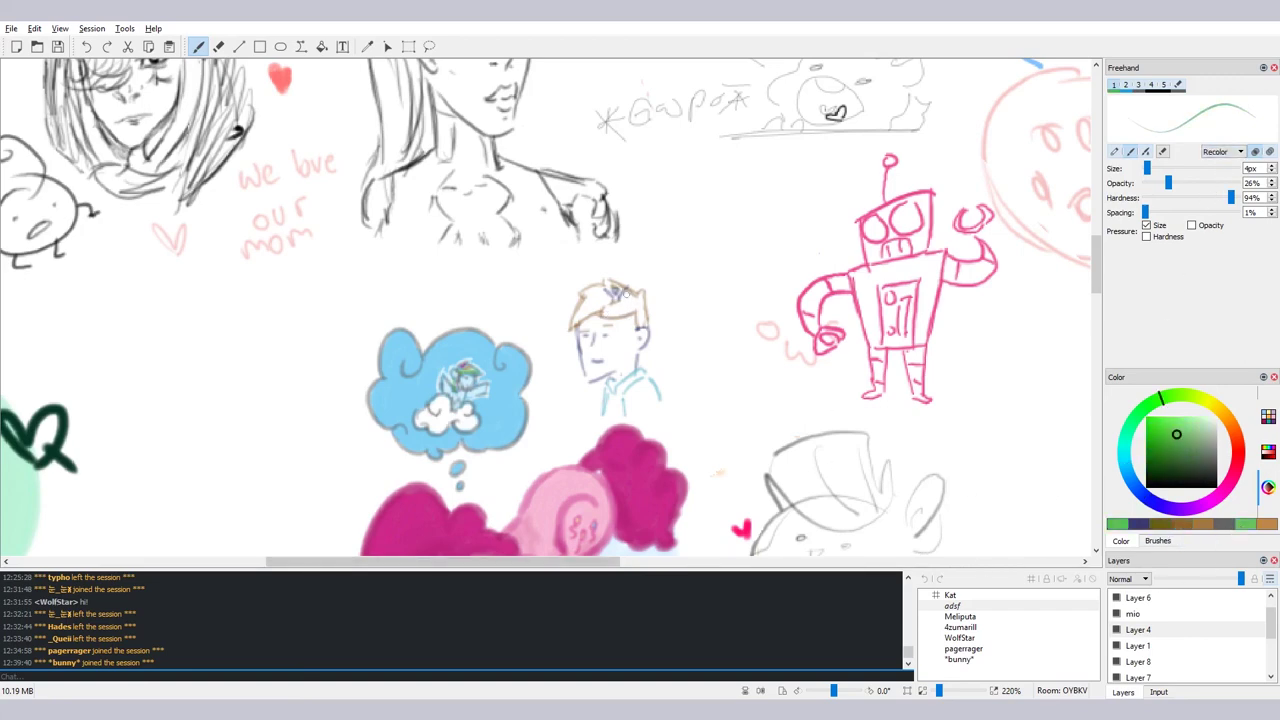
drag(611, 290, 622, 292)
click(1221, 152)
click(1218, 167)
mouse_move(636, 366)
mouse_down()
mouse_move(628, 378)
mouse_move(658, 390)
mouse_move(637, 372)
mouse_up()
key(ctrl+z)
key(ctrl+z)
Make Layer 6 the active drawing layer
click(1142, 650)
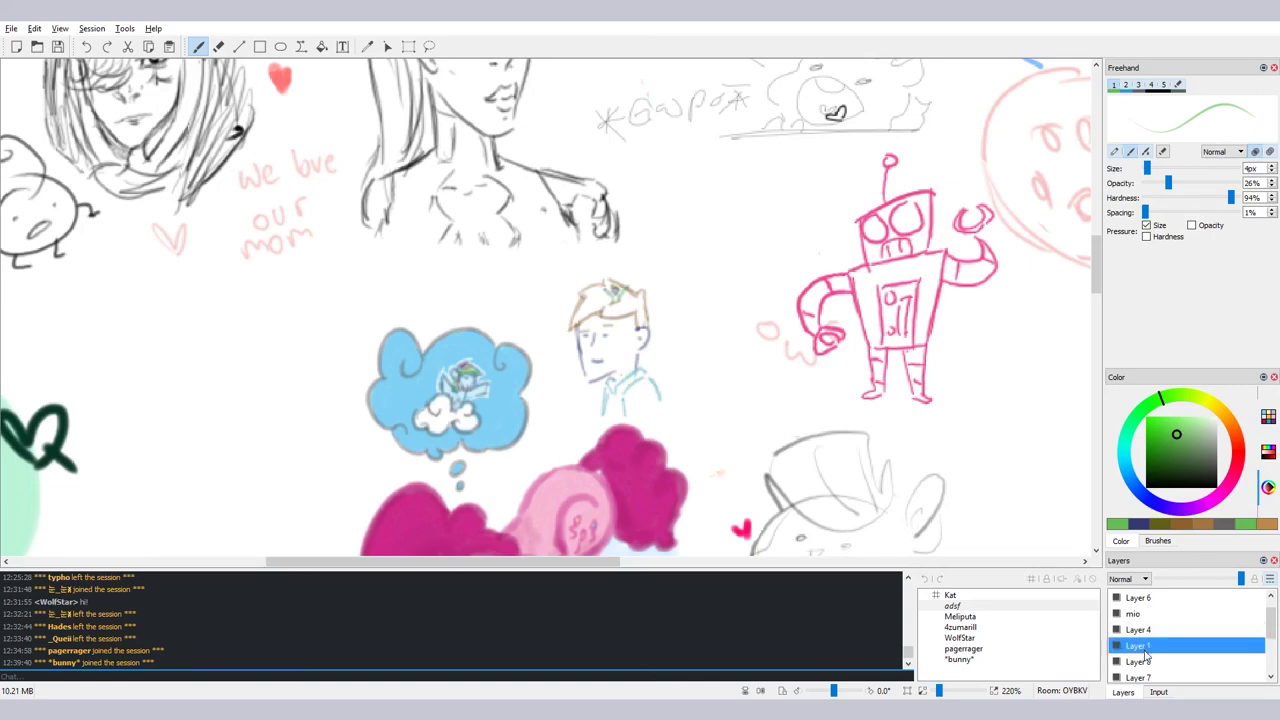
click(1143, 598)
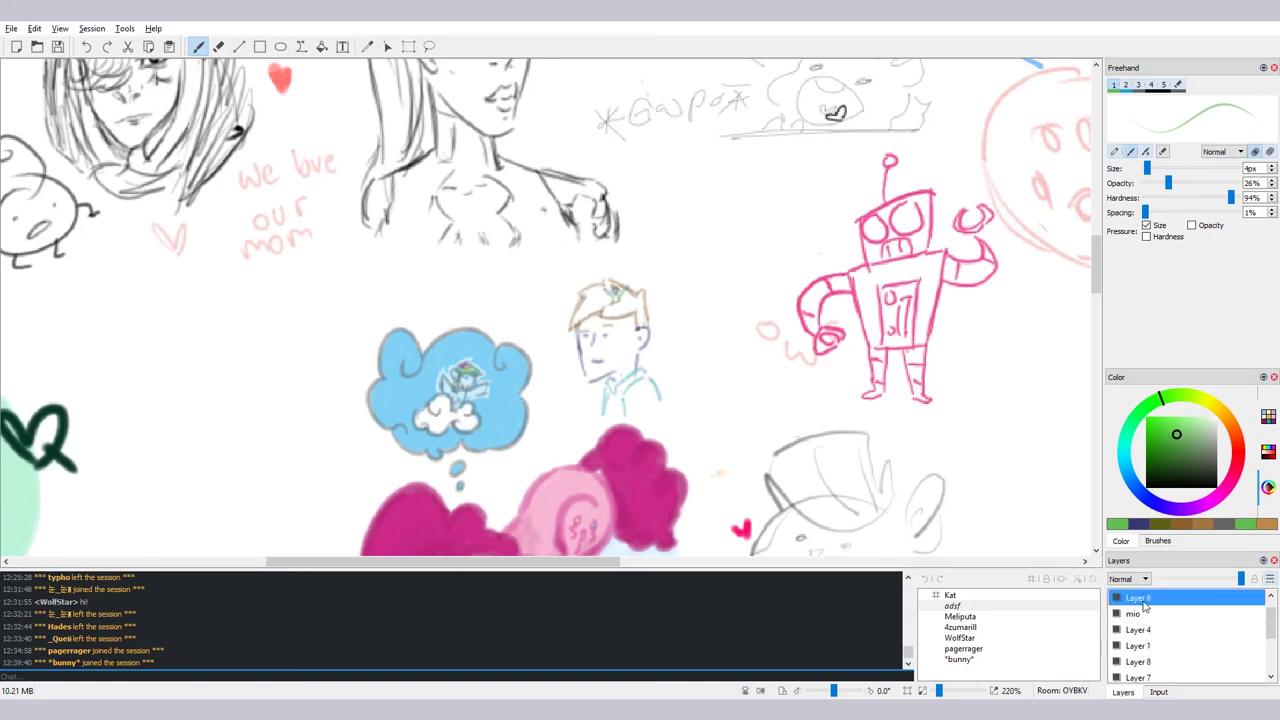
drag(628, 380, 636, 376)
key(ctrl+z)
key(ctrl+z)
key(ctrl+z)
key(ctrl+z)
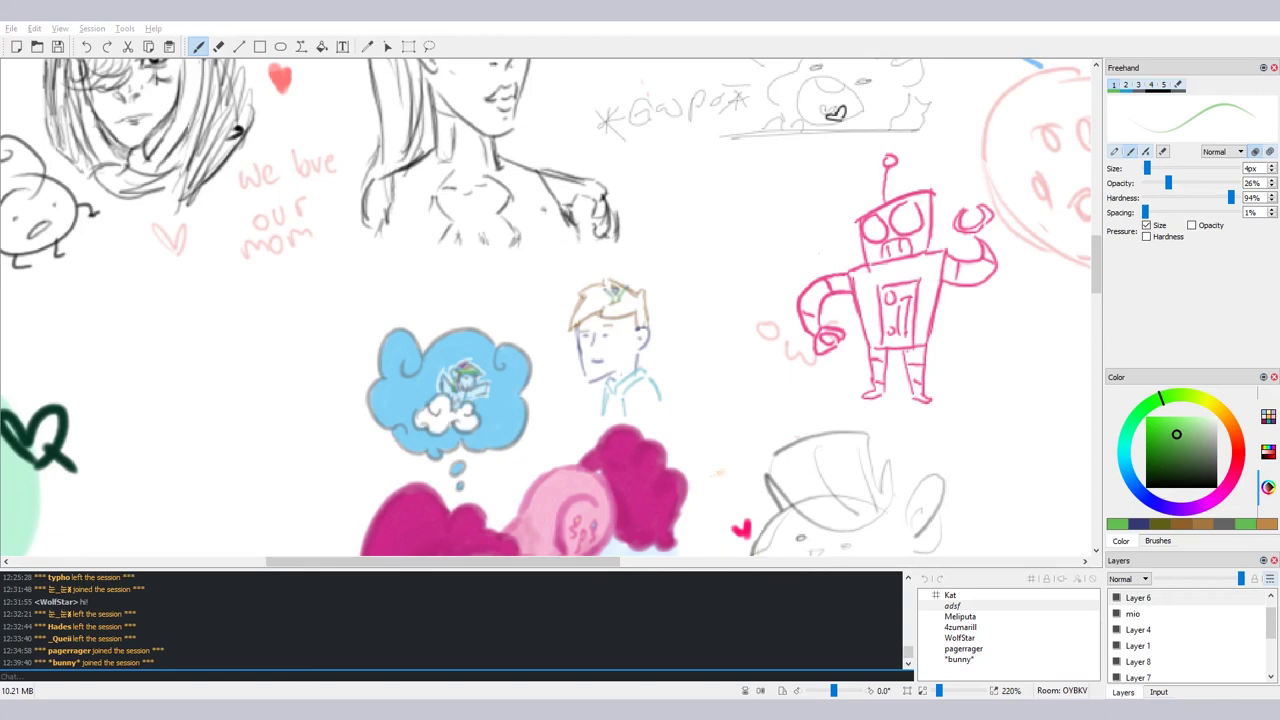
Mix an orange-brown on the color wheel and draw a tiny figure on the boy's shoulder
click(1228, 418)
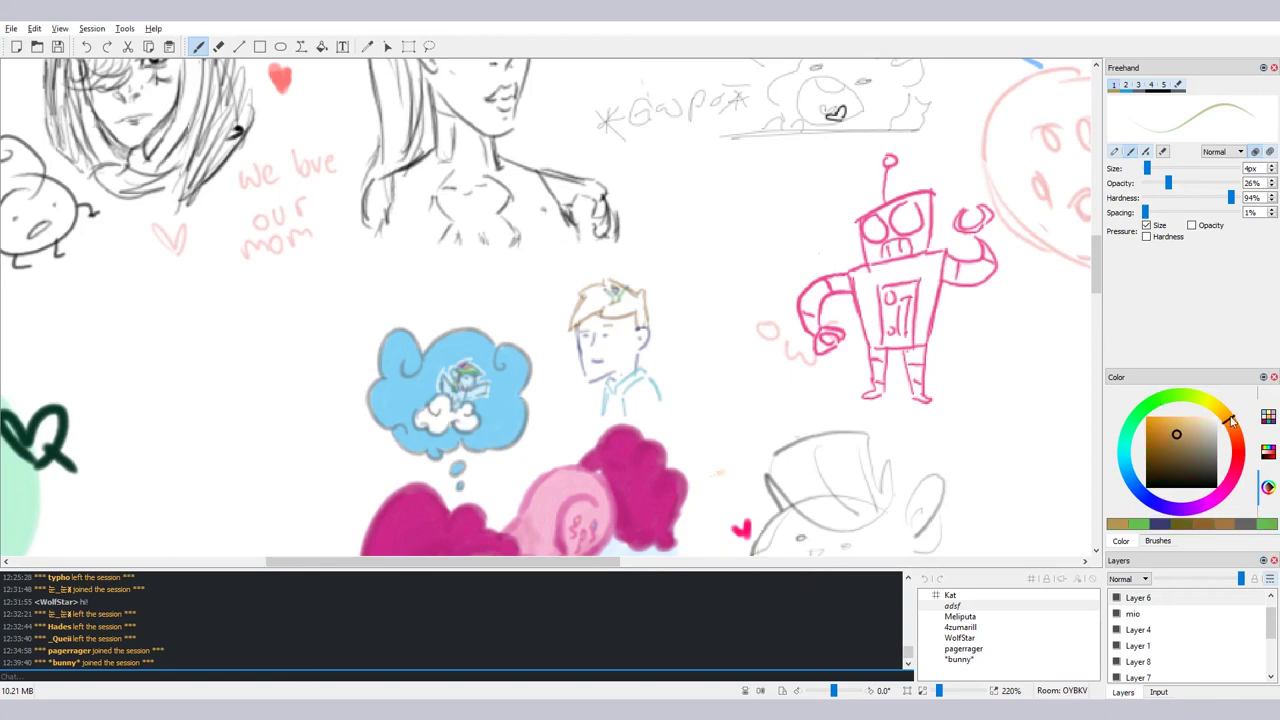
click(1160, 442)
drag(622, 378, 646, 380)
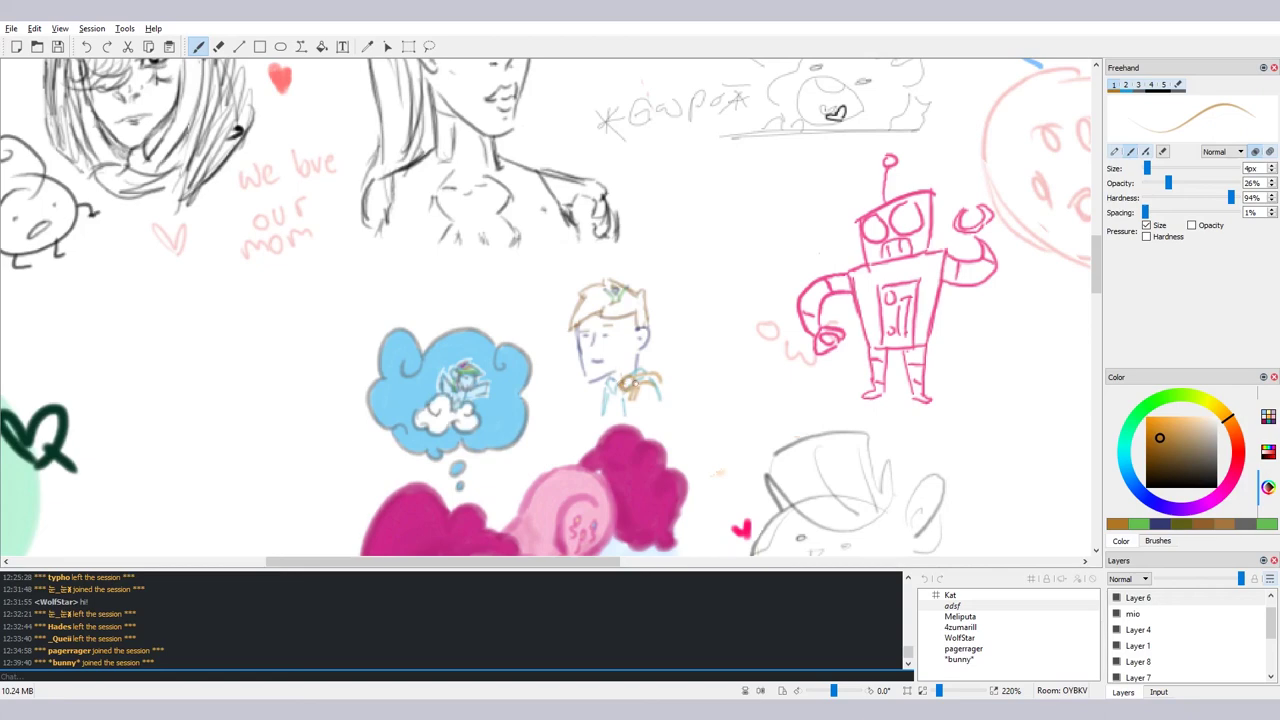
Add orange-brown strokes to the head of the tiny figure on the boy's shoulder, keeping Layer 6 as the drawing layer
drag(631, 384, 628, 386)
click(1140, 629)
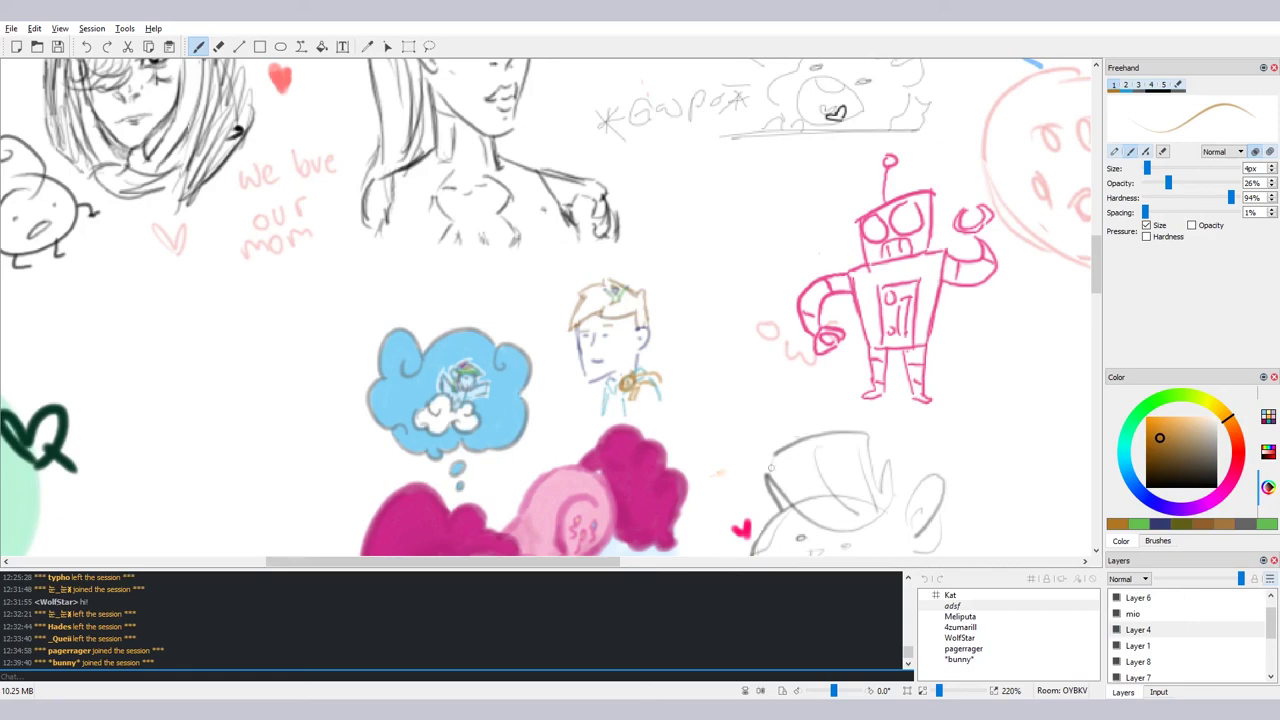
click(1140, 597)
Mix a light yellow on the color wheel and draw the mane and tail of the shoulder figure
click(1175, 444)
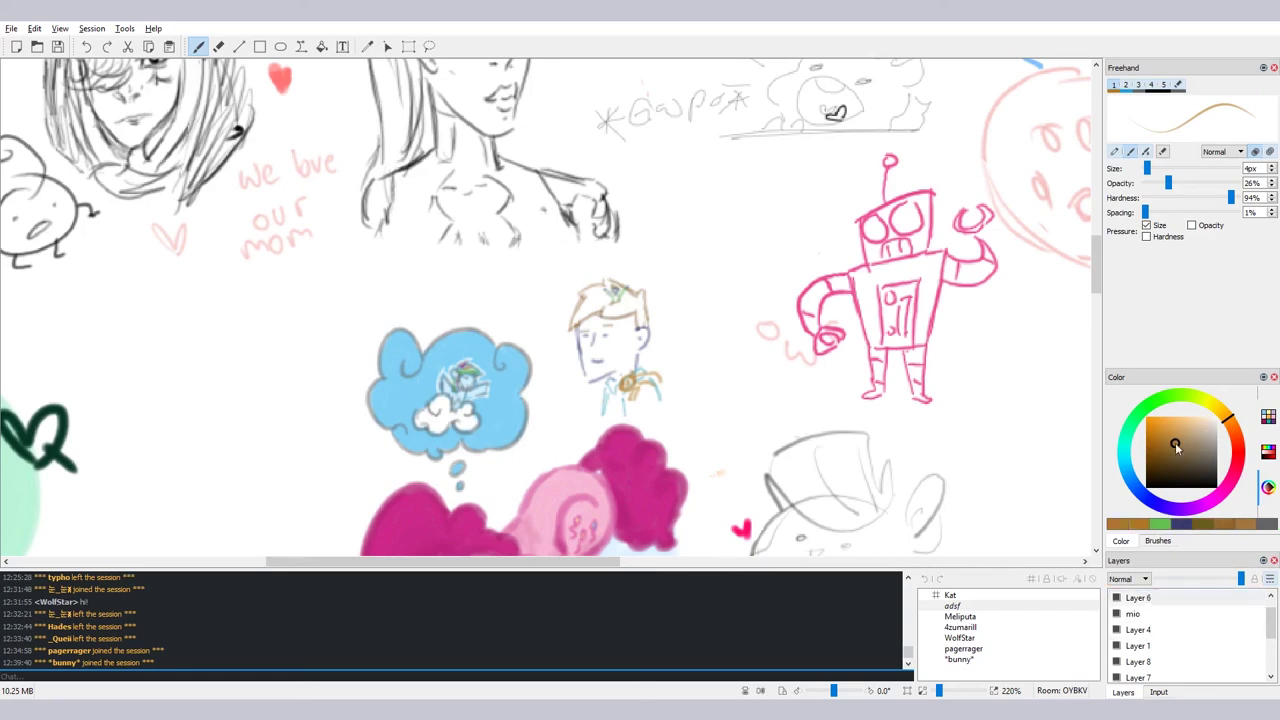
mouse_move(1175, 444)
mouse_down()
mouse_move(1165, 448)
mouse_move(1231, 424)
mouse_up()
drag(1217, 412, 1218, 408)
drag(1172, 447, 1183, 424)
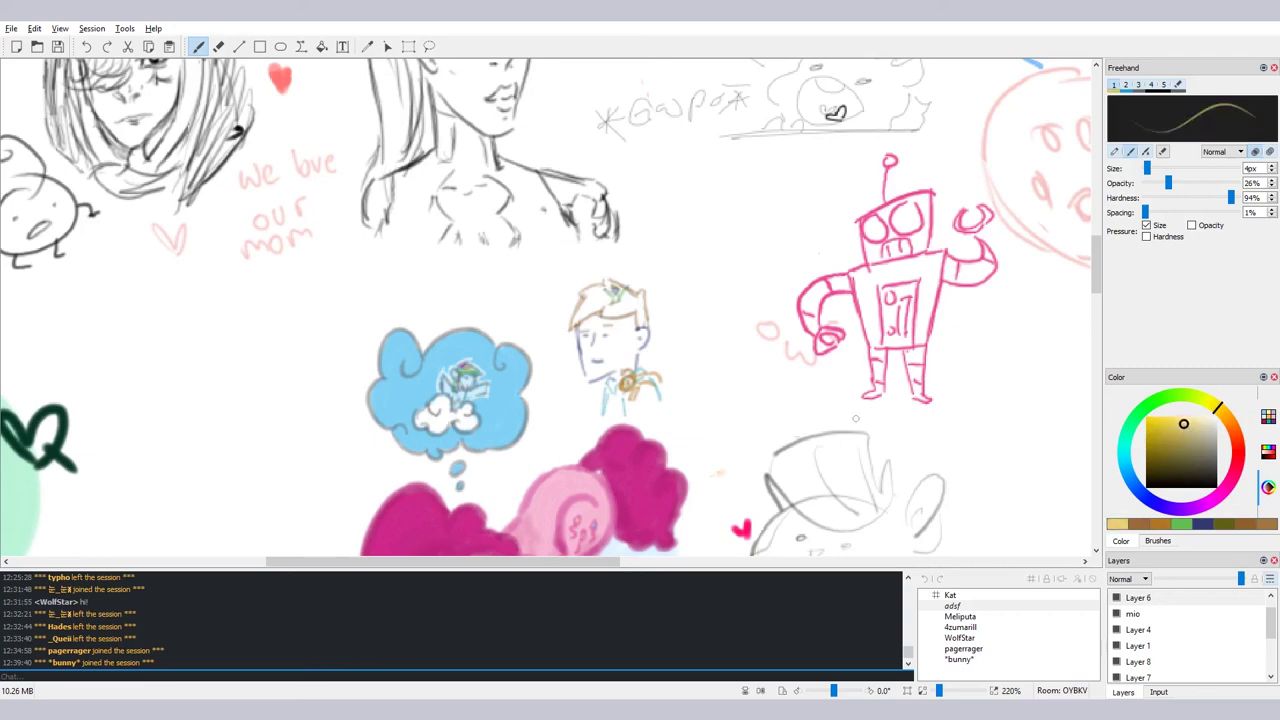
key(ctrl+z)
mouse_move(620, 394)
mouse_down()
mouse_move(627, 372)
mouse_move(620, 387)
mouse_move(631, 377)
mouse_move(619, 379)
mouse_move(648, 394)
mouse_move(631, 396)
mouse_up()
drag(658, 376, 670, 388)
key(ctrl+z)
key(ctrl+z)
key(ctrl+z)
Mix a red and add a small accent at the end of the shoulder figure's tail
click(1238, 451)
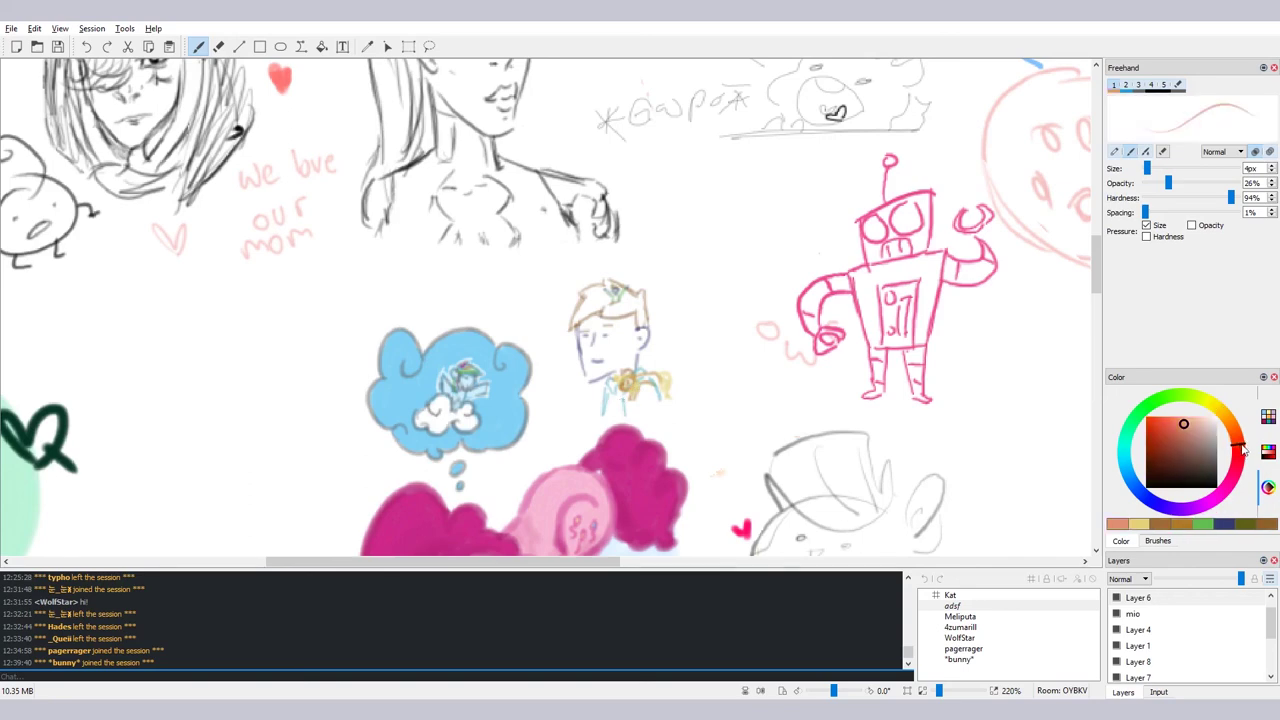
click(1166, 424)
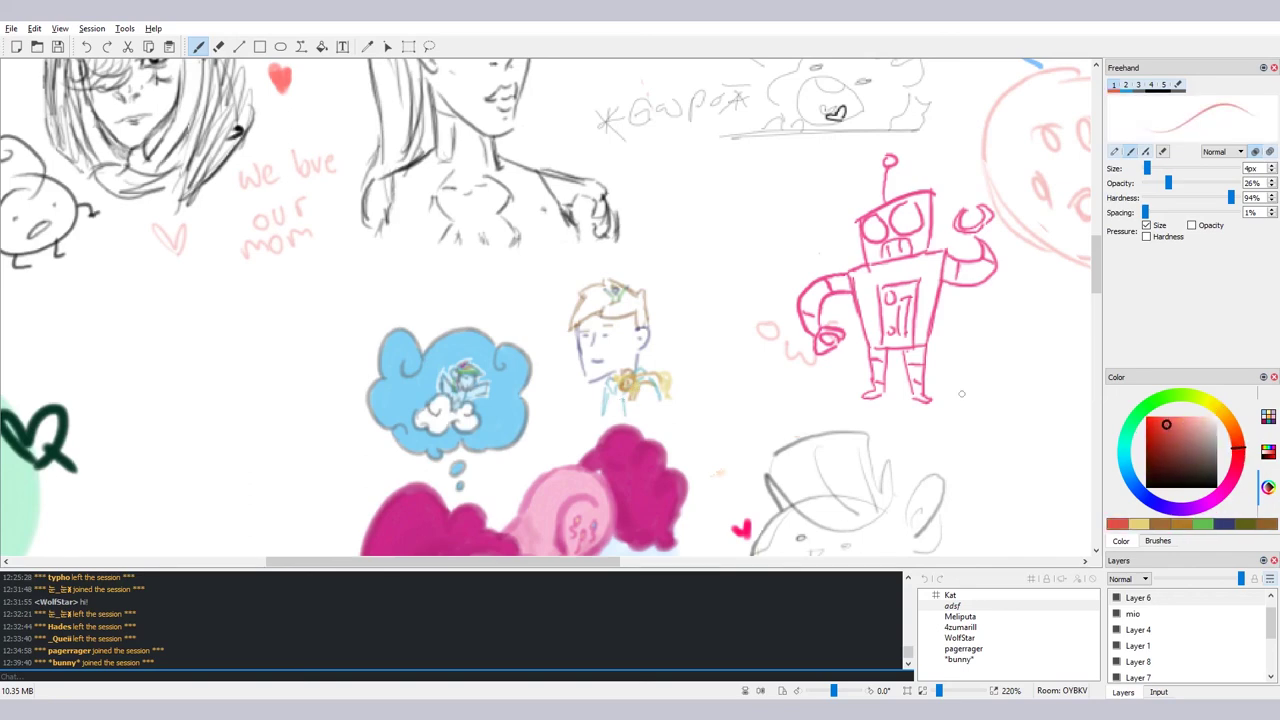
drag(695, 352, 692, 370)
key(ctrl+z)
Make Layer 1 the active drawing layer
click(1128, 630)
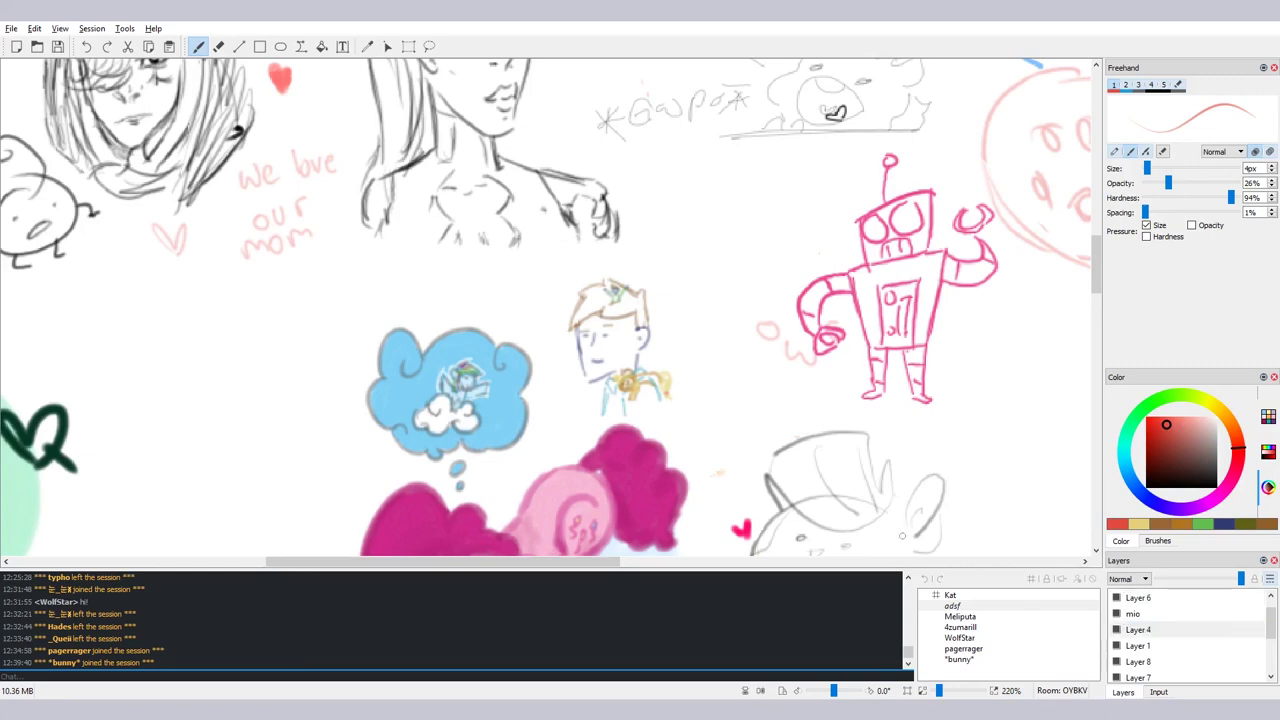
key(e)
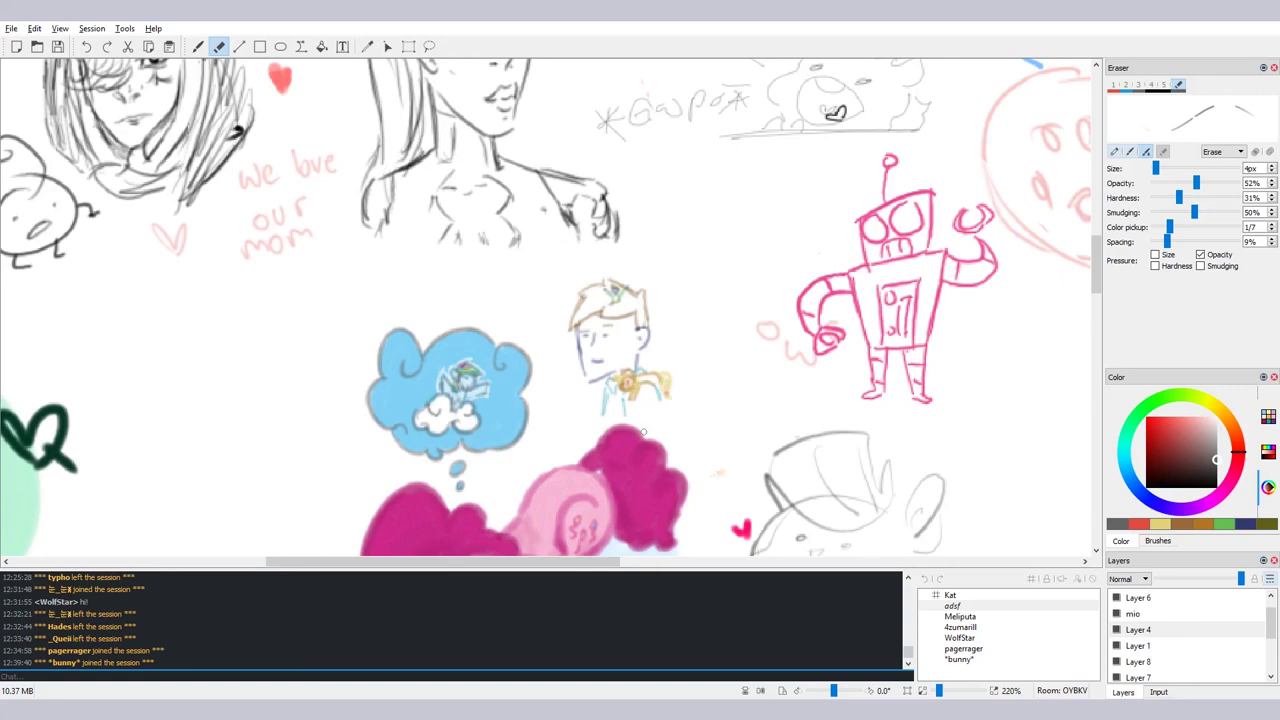
click(1140, 600)
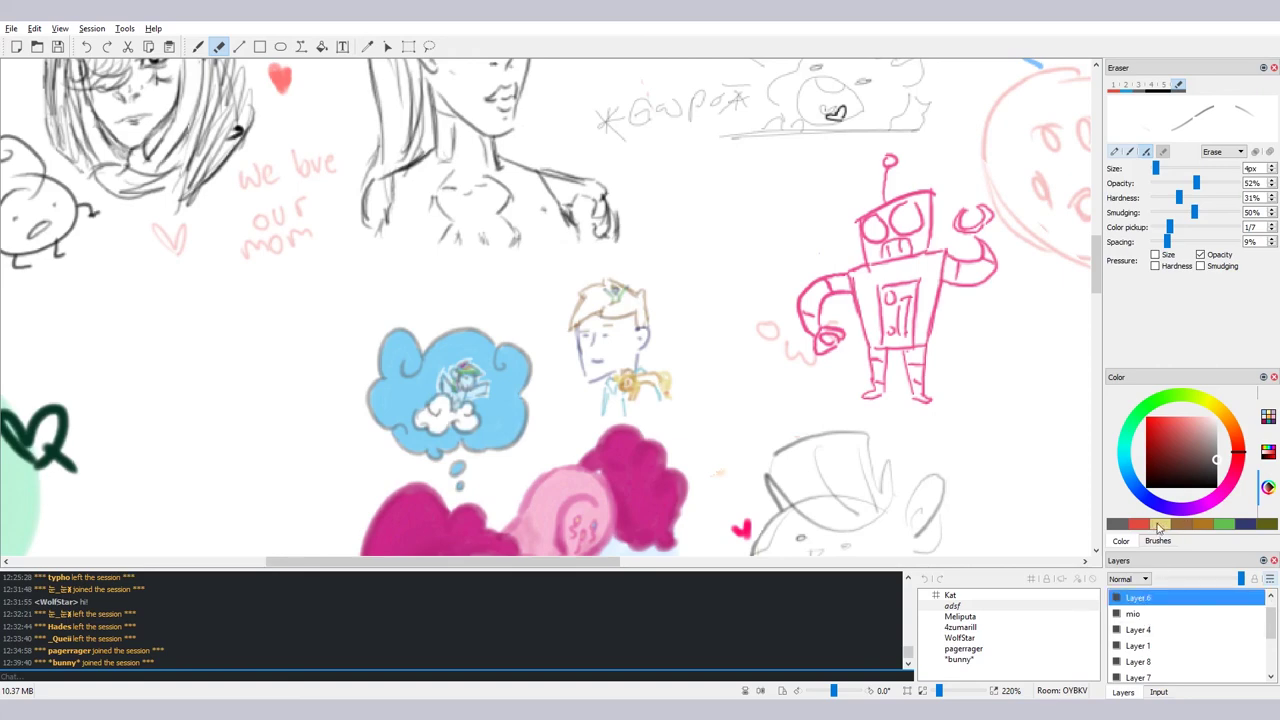
click(1150, 648)
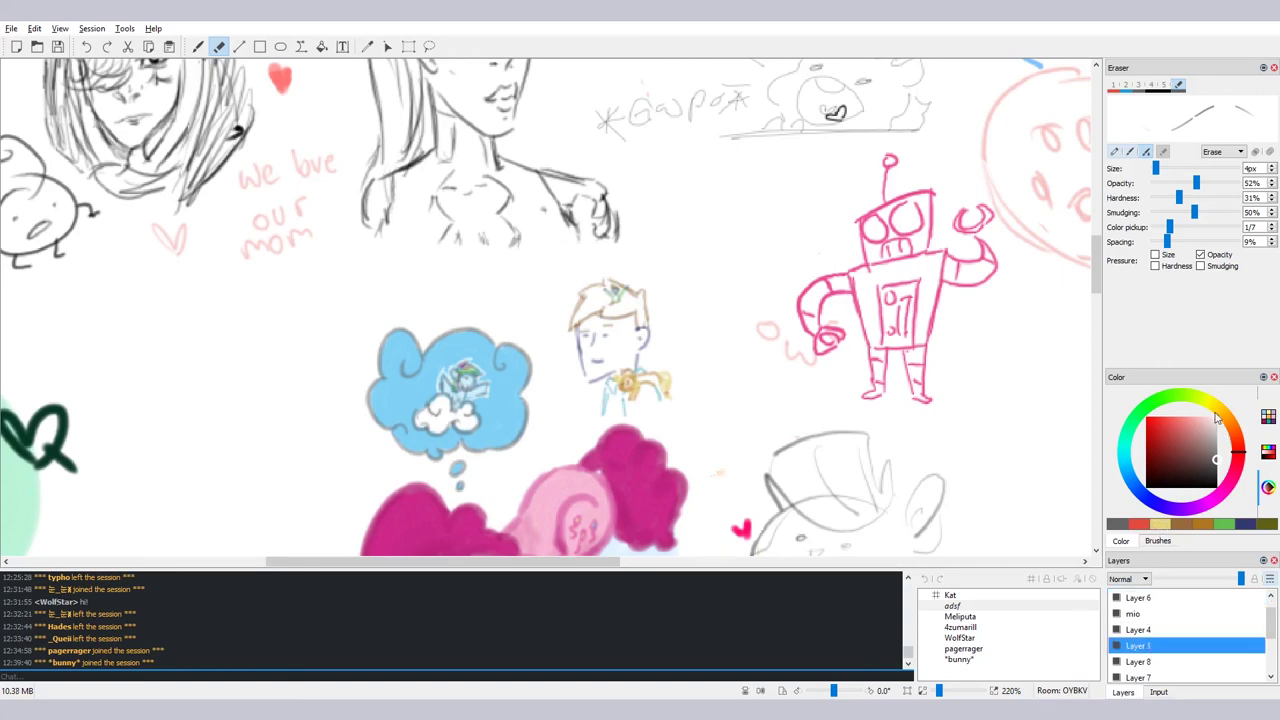
Mix a light orange and color the body of the shoulder figure with the freehand brush
click(1224, 420)
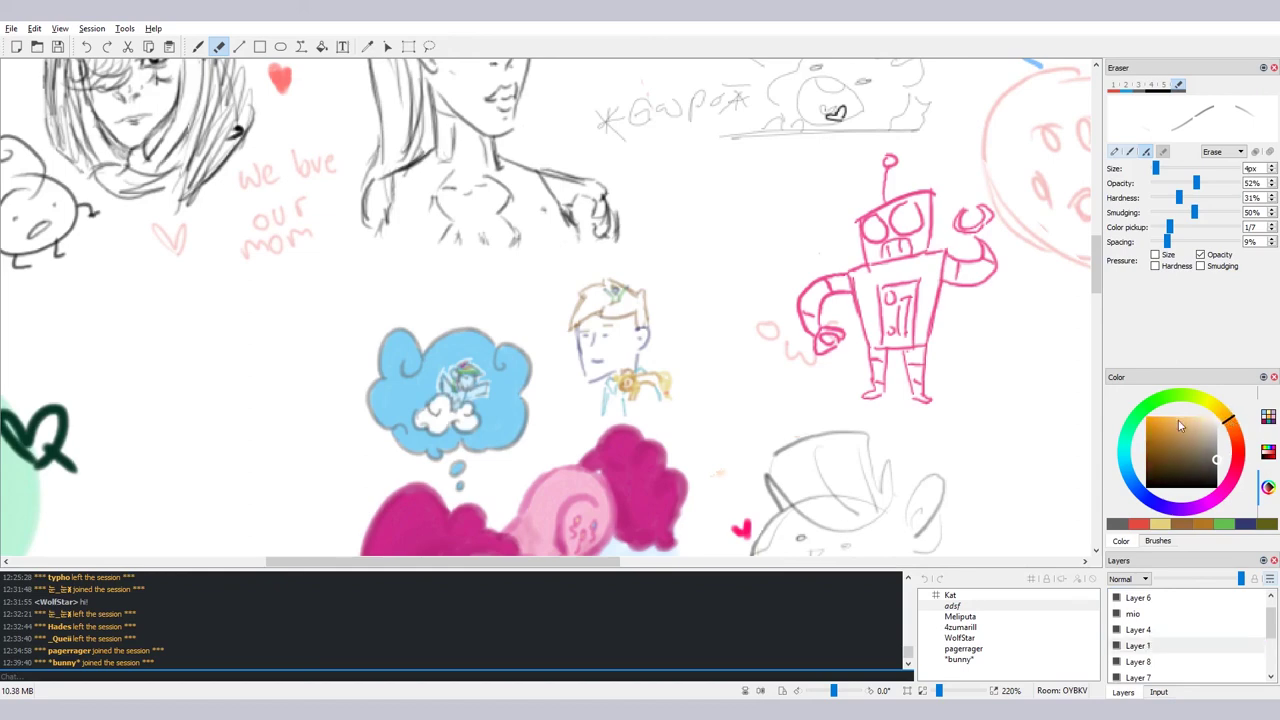
click(1178, 423)
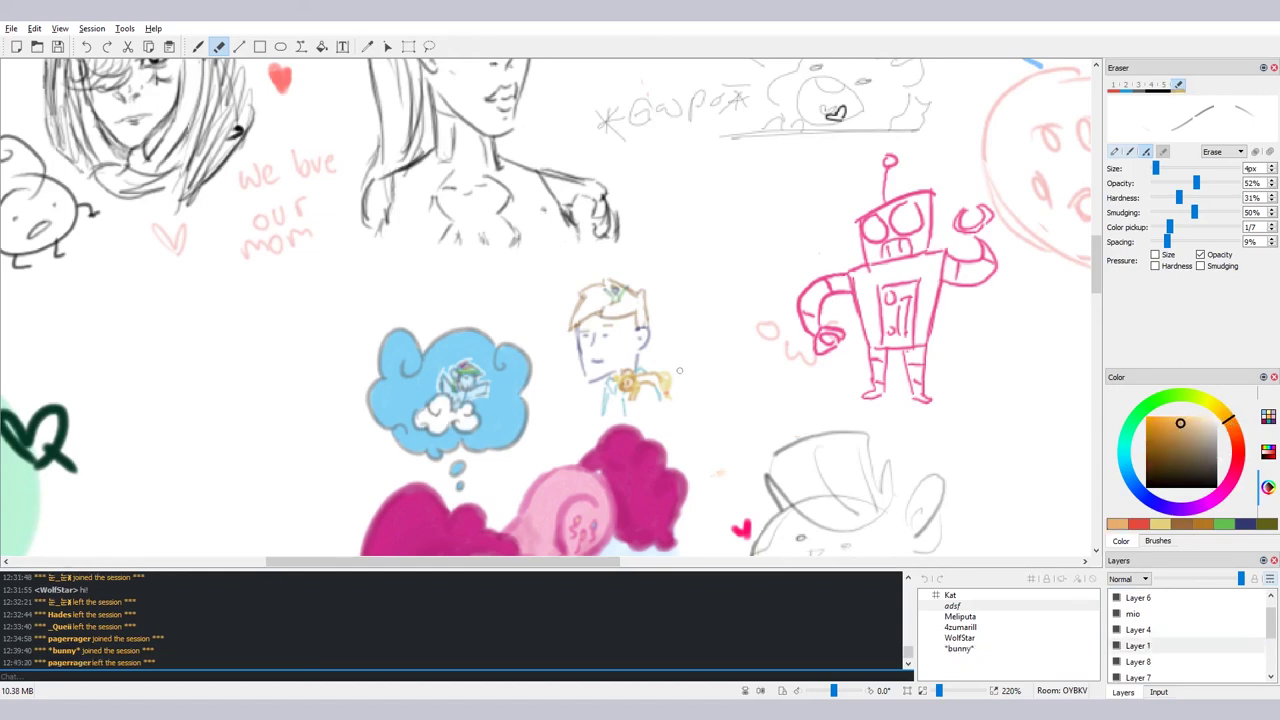
key(b)
click(1225, 420)
click(1177, 426)
click(1193, 420)
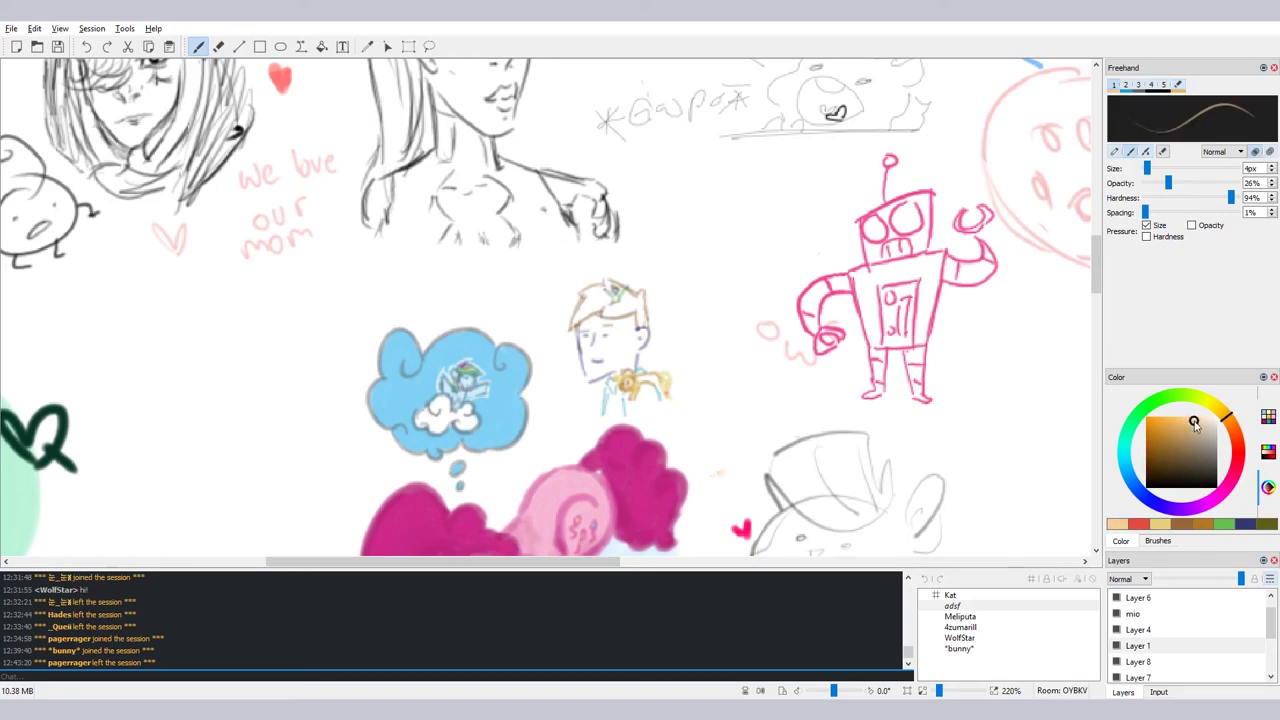
key(ctrl+z)
Color the shoulder figure's mane and tail pale yellow and add brown details on its head
click(1213, 405)
click(1196, 424)
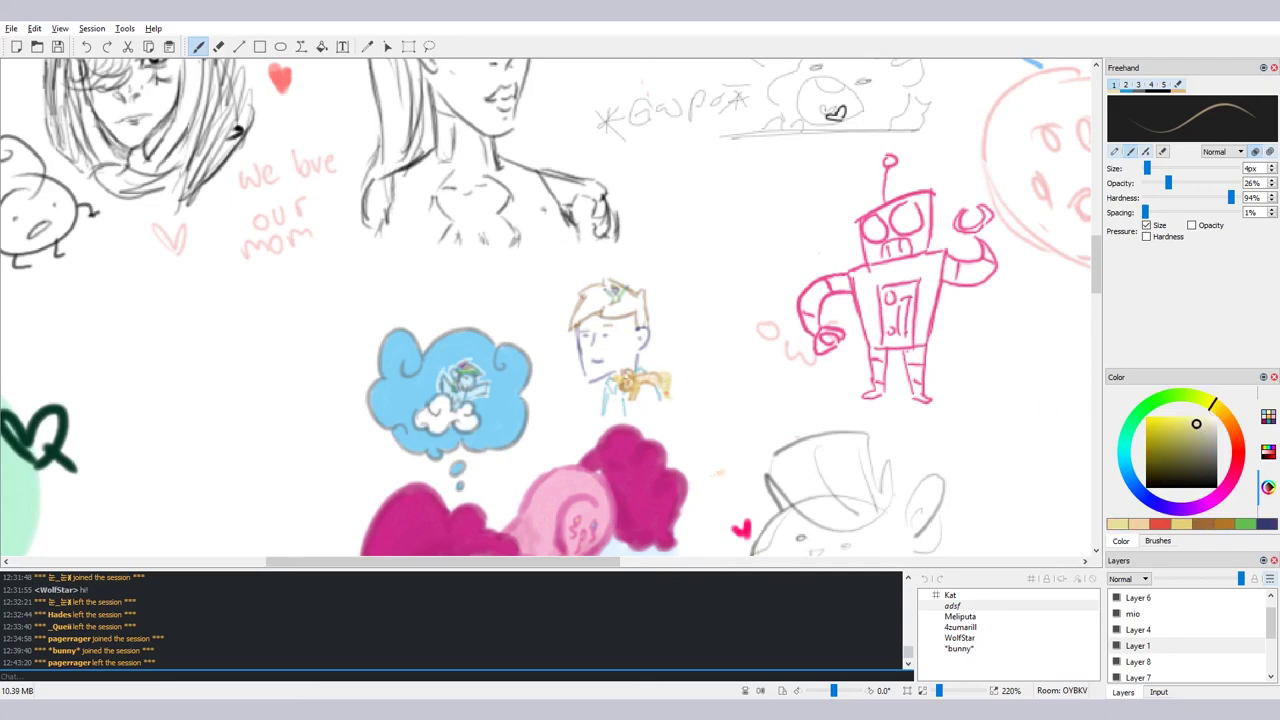
mouse_move(1229, 438)
mouse_down()
mouse_move(1238, 446)
mouse_move(1233, 429)
mouse_up()
click(1167, 456)
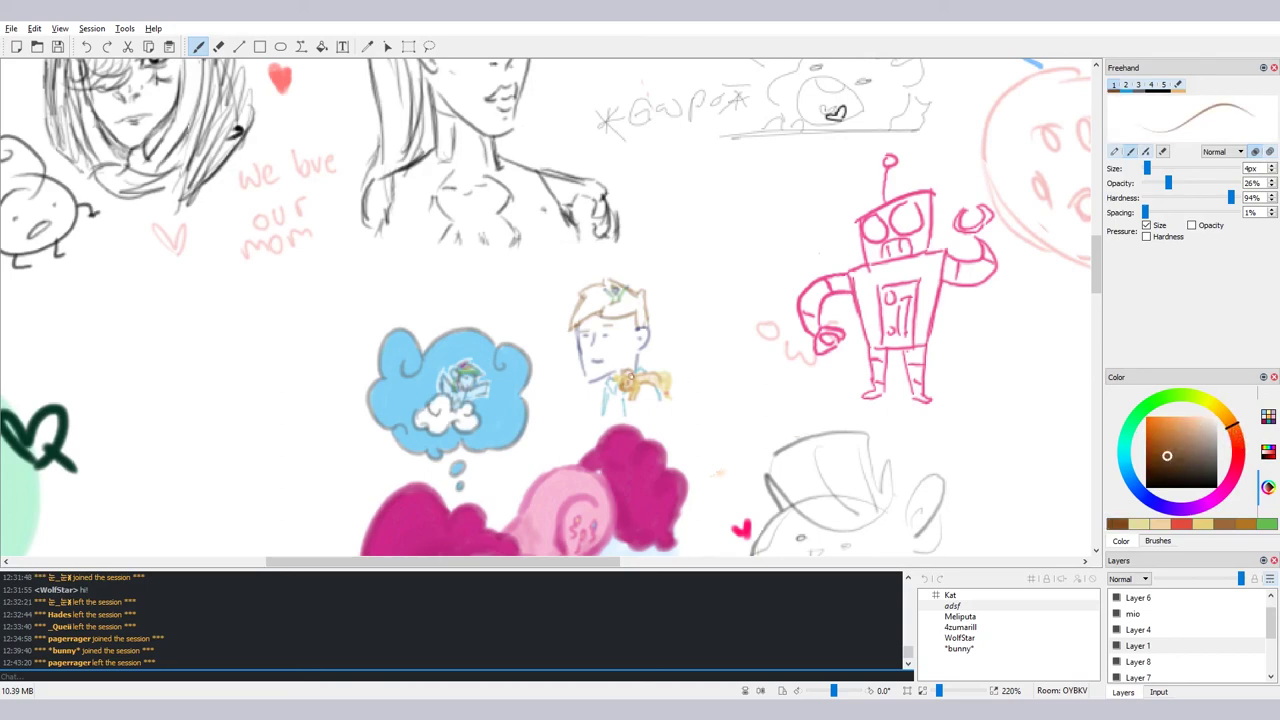
drag(631, 376, 629, 380)
Mix a light tan brown and shade in the boy's hair around the tiny figure on his head
click(1176, 443)
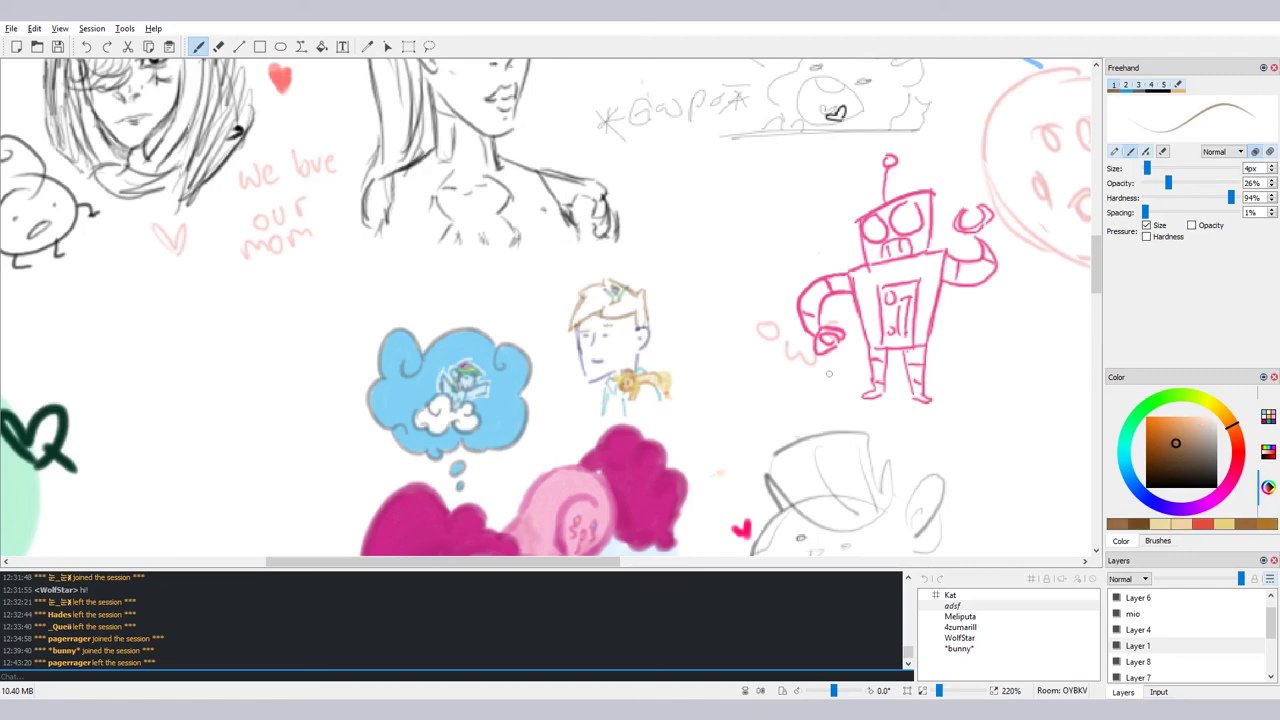
click(1184, 434)
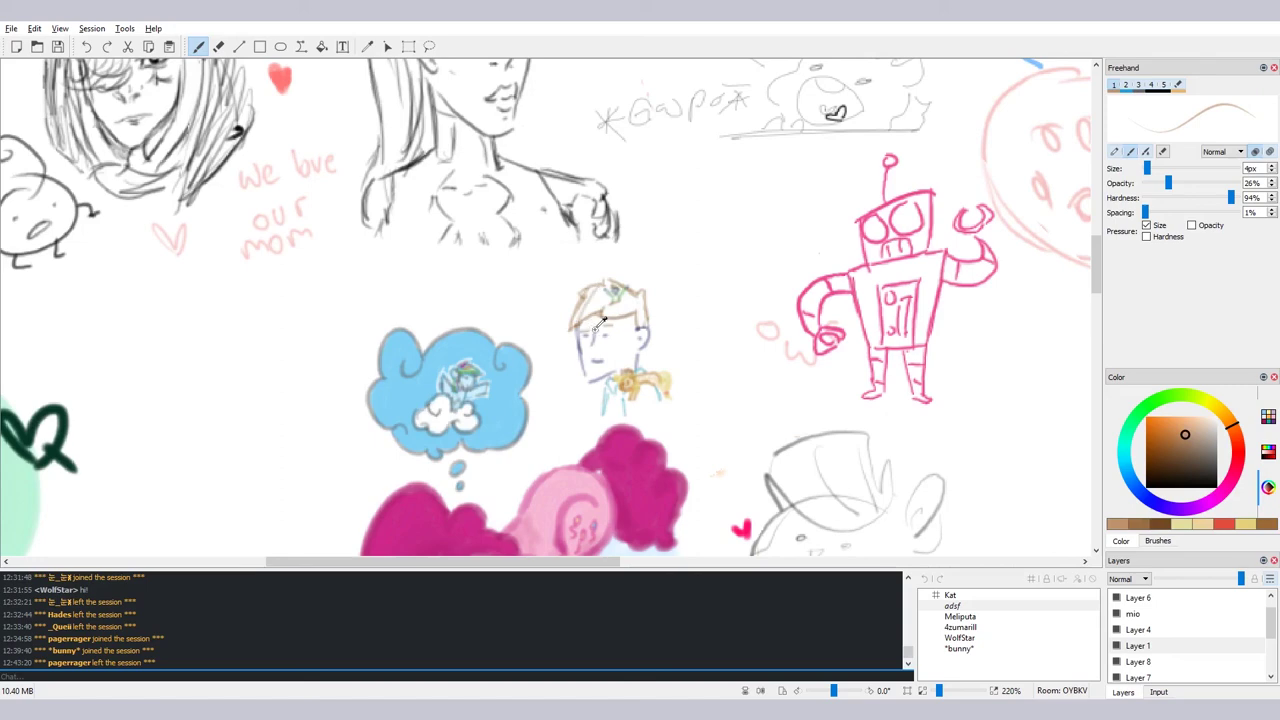
click(1193, 428)
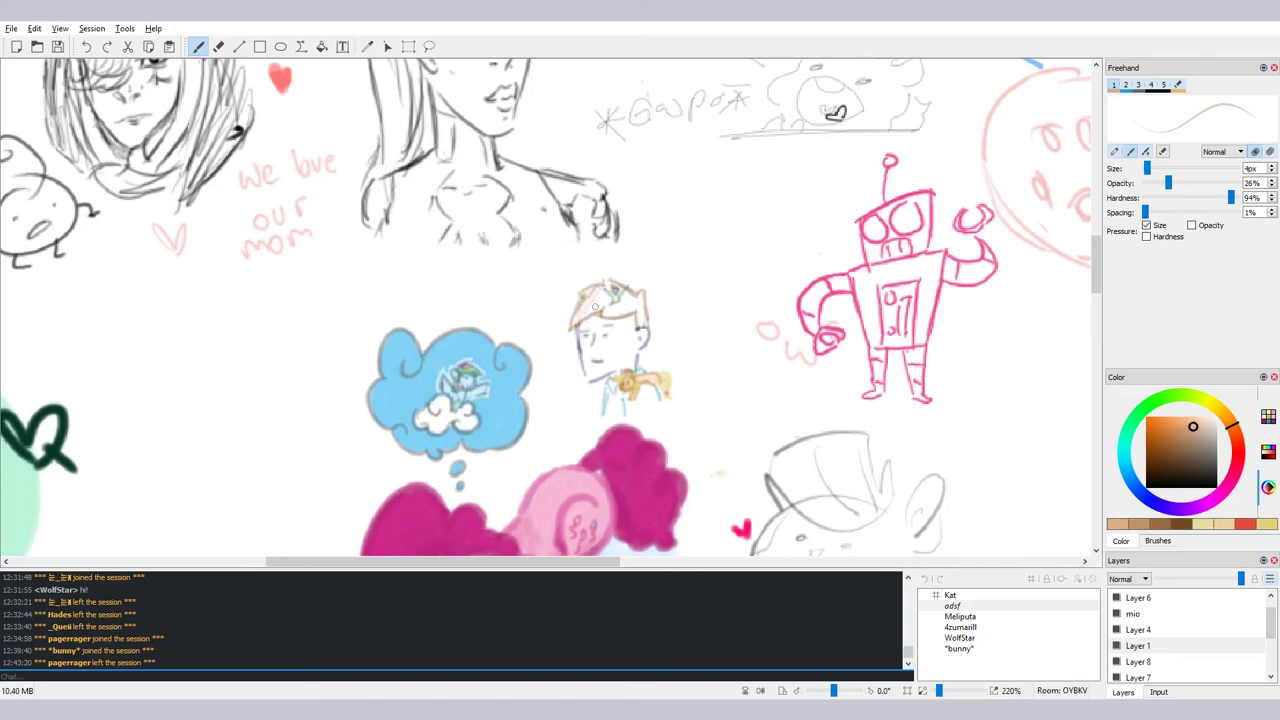
click(1198, 427)
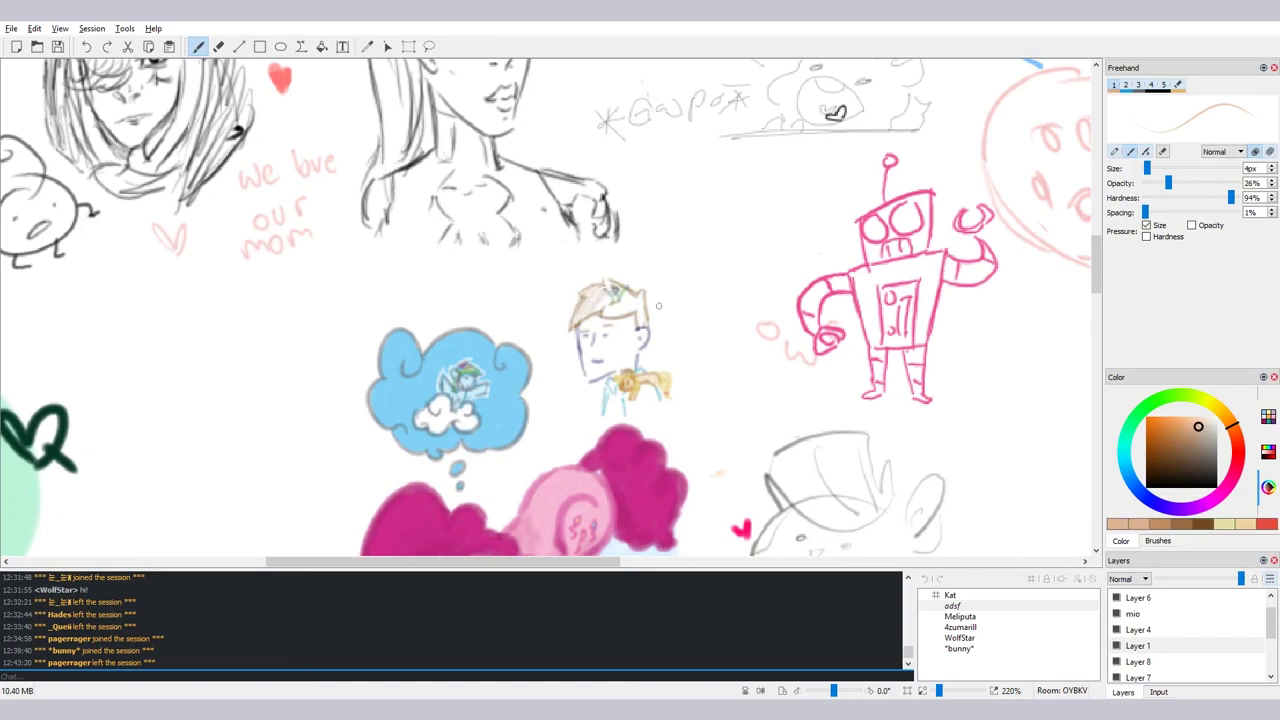
click(1189, 431)
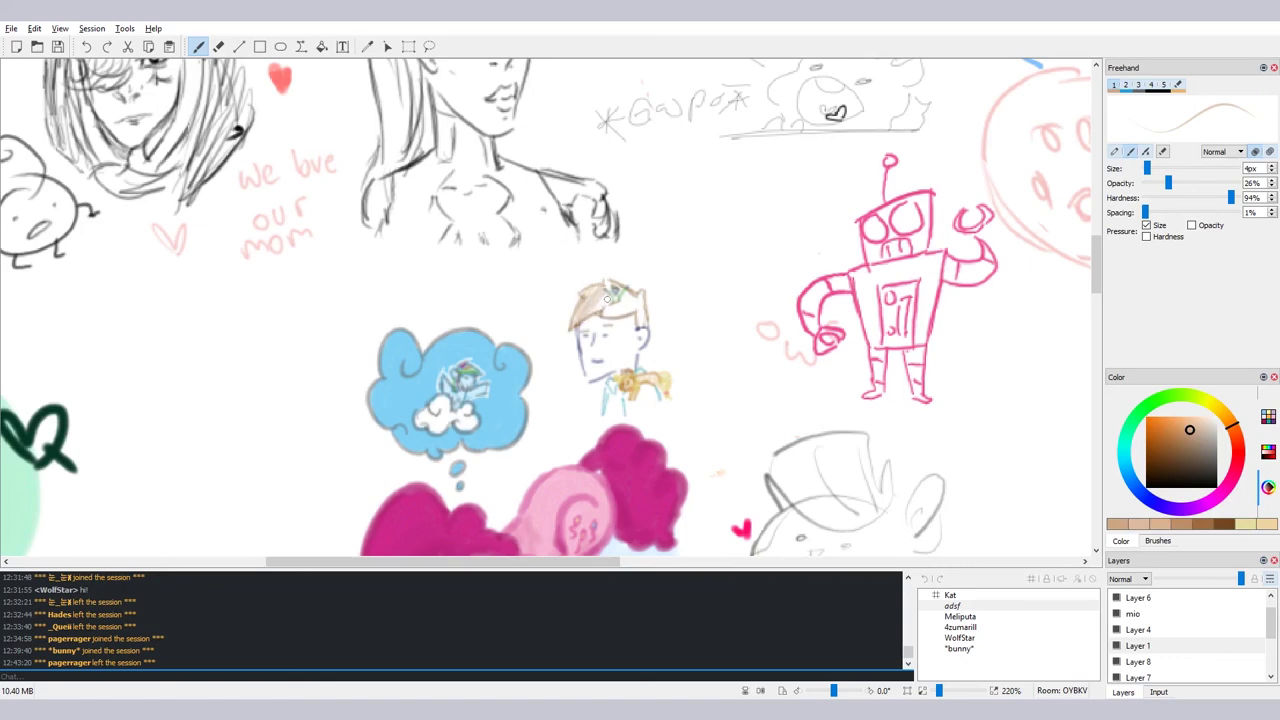
mouse_move(607, 299)
mouse_down()
mouse_move(643, 301)
mouse_move(644, 321)
mouse_move(644, 301)
mouse_move(642, 337)
mouse_move(610, 302)
mouse_up()
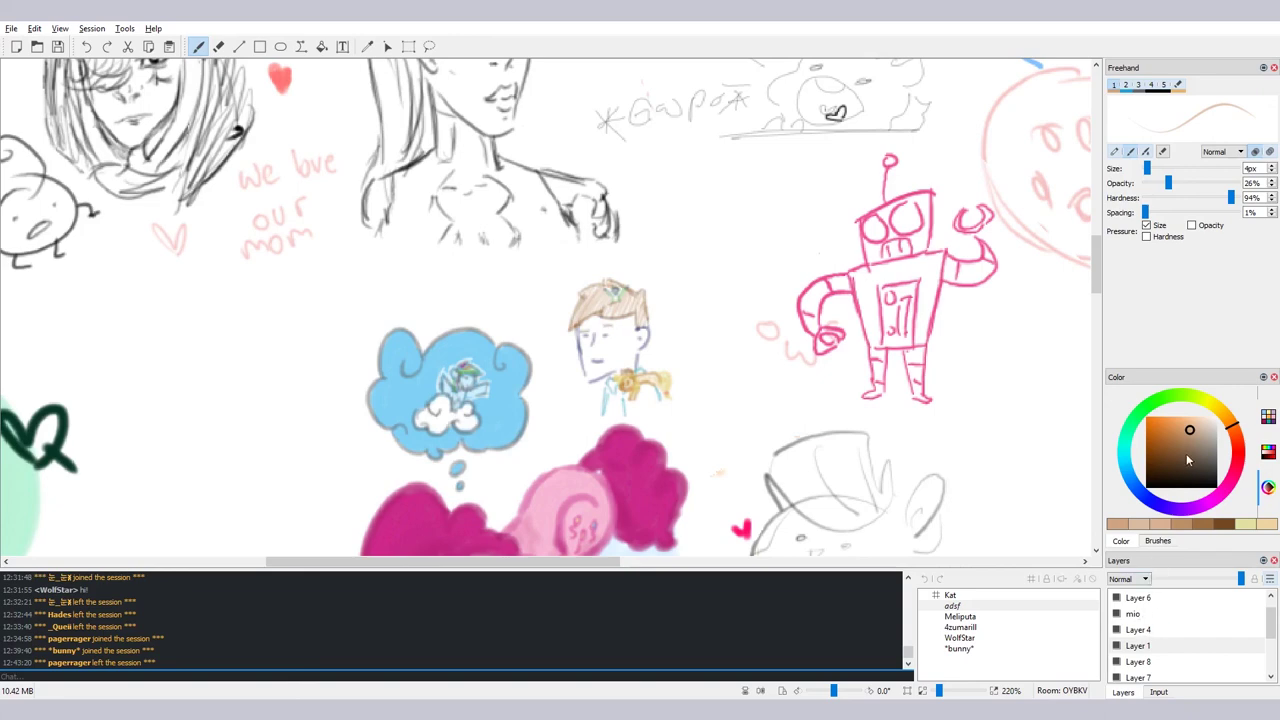
Mix a soft red and draw a small filled apple beside the boy's face, above the shoulder figure
click(1237, 452)
click(1185, 427)
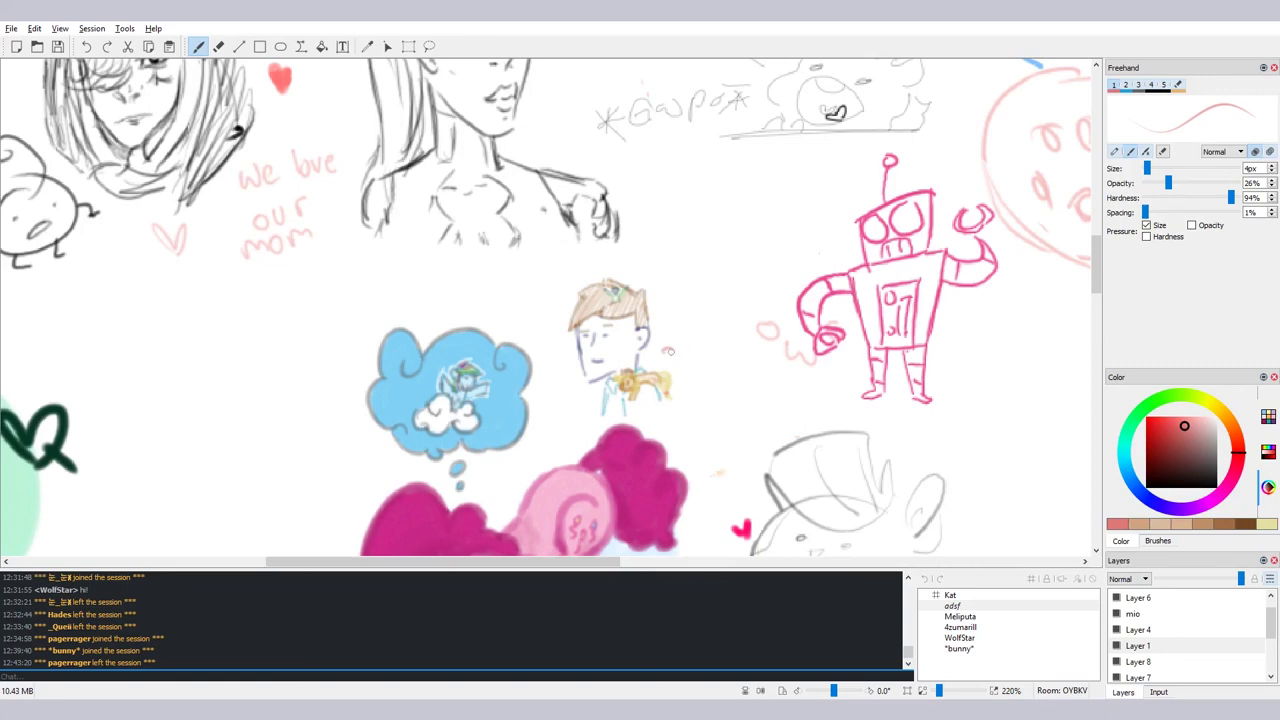
mouse_move(668, 357)
mouse_down()
mouse_move(690, 346)
mouse_move(675, 357)
mouse_up()
key(ctrl+z)
key(ctrl+z)
key(ctrl+z)
key(ctrl+z)
key(ctrl+z)
key(ctrl+z)
key(ctrl+z)
drag(667, 351, 680, 349)
Mix a green and draw leaves on top of the small apple
click(1158, 403)
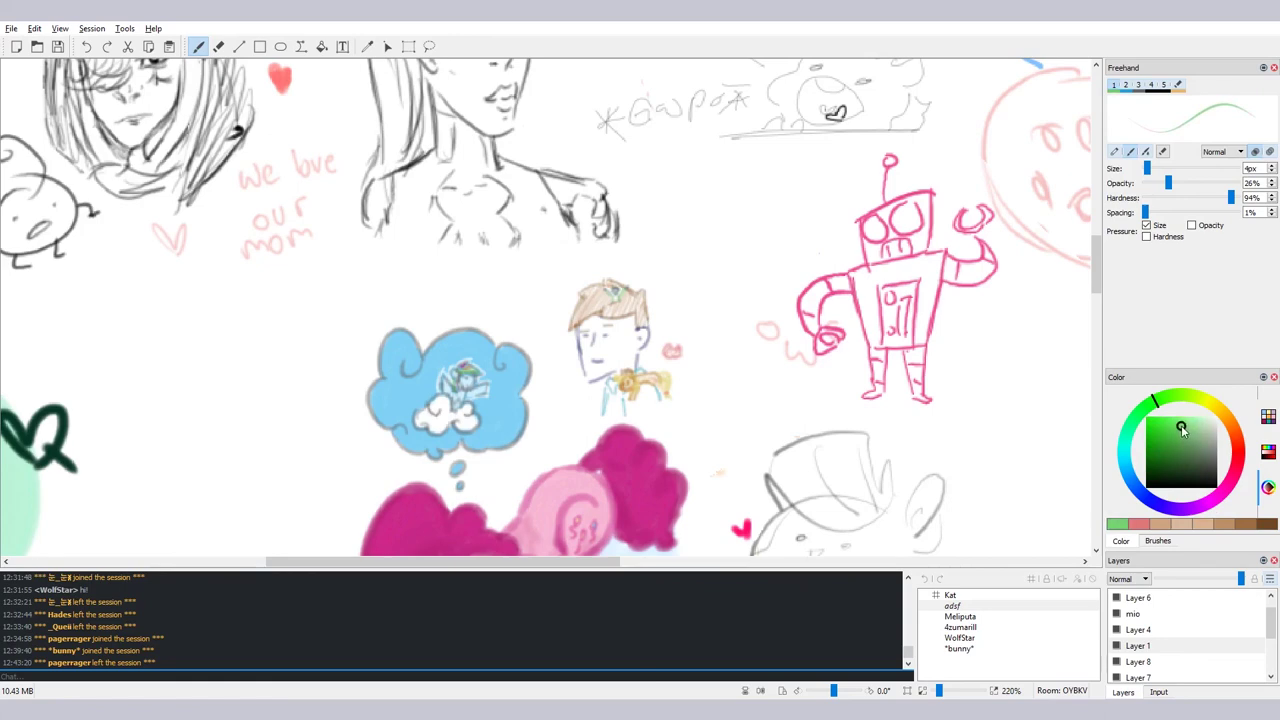
click(1181, 427)
drag(699, 318, 700, 310)
key(ctrl+z)
Mix a muted brown and sketch a small curved stroke beneath the apple
click(1234, 436)
drag(1178, 436, 1195, 431)
click(1231, 425)
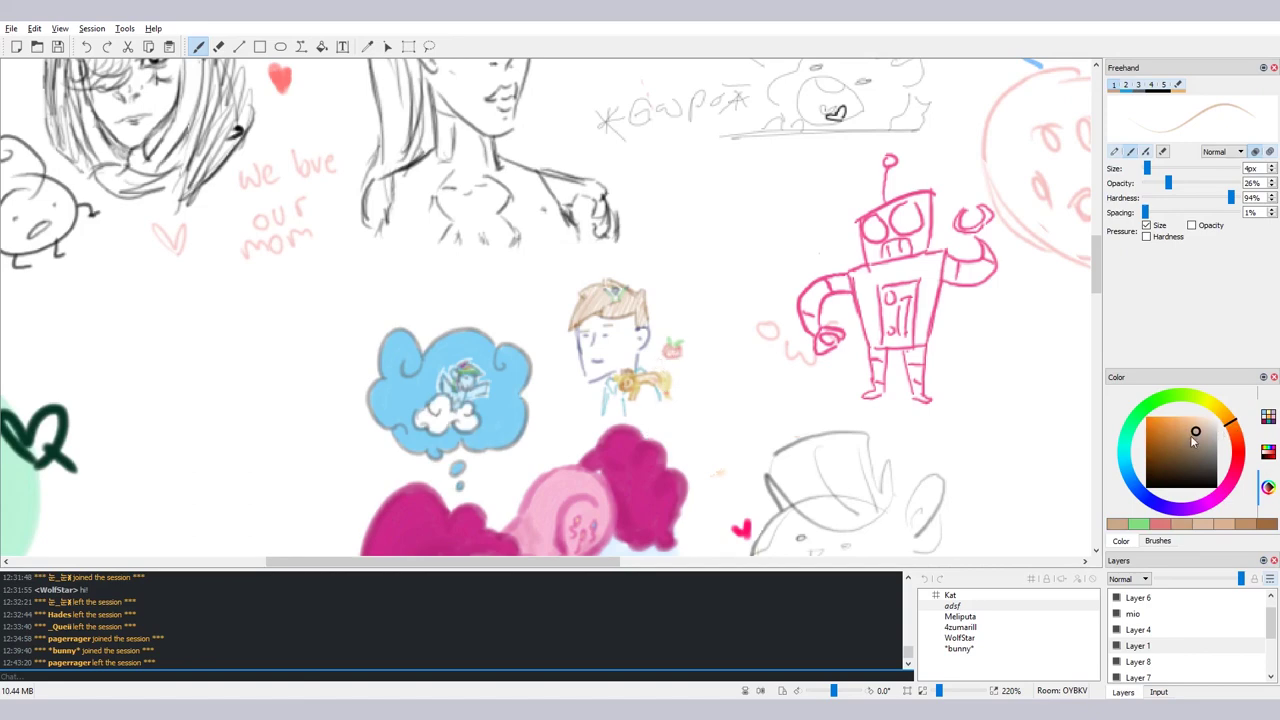
click(1202, 441)
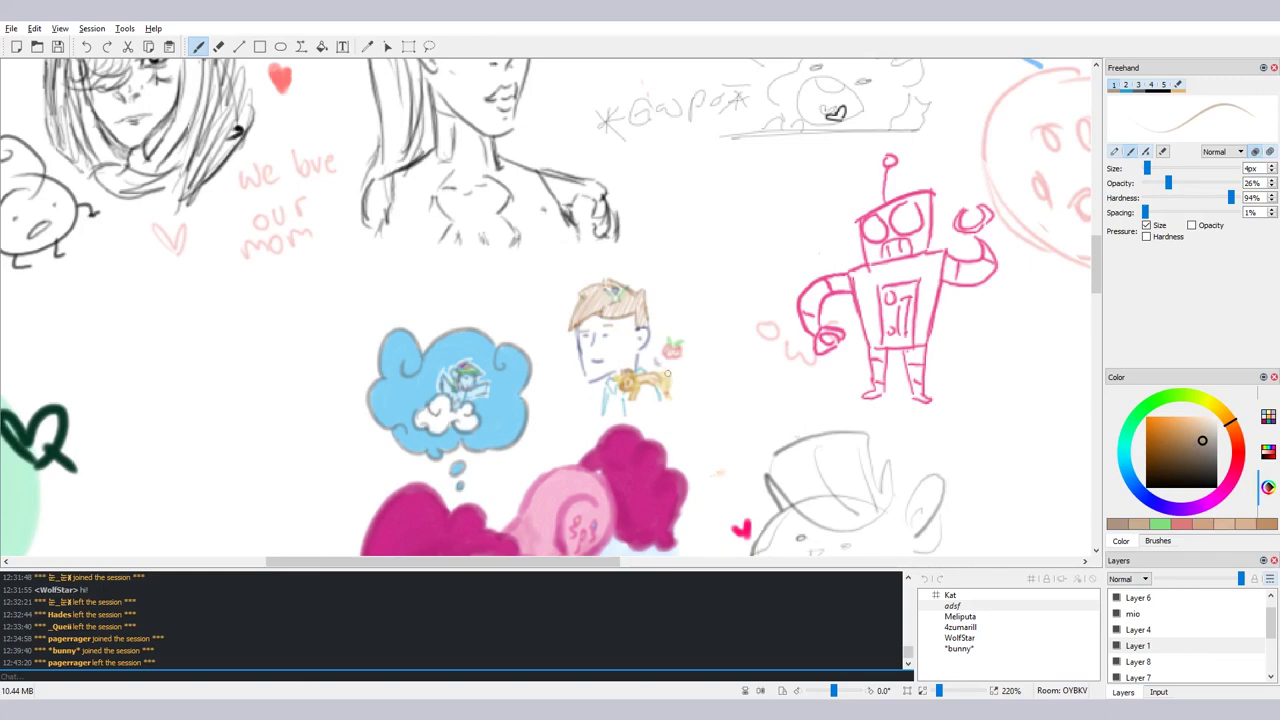
drag(655, 358, 668, 367)
Select the small apple with a free-form selection, shift it slightly, and switch to the Eraser
click(429, 46)
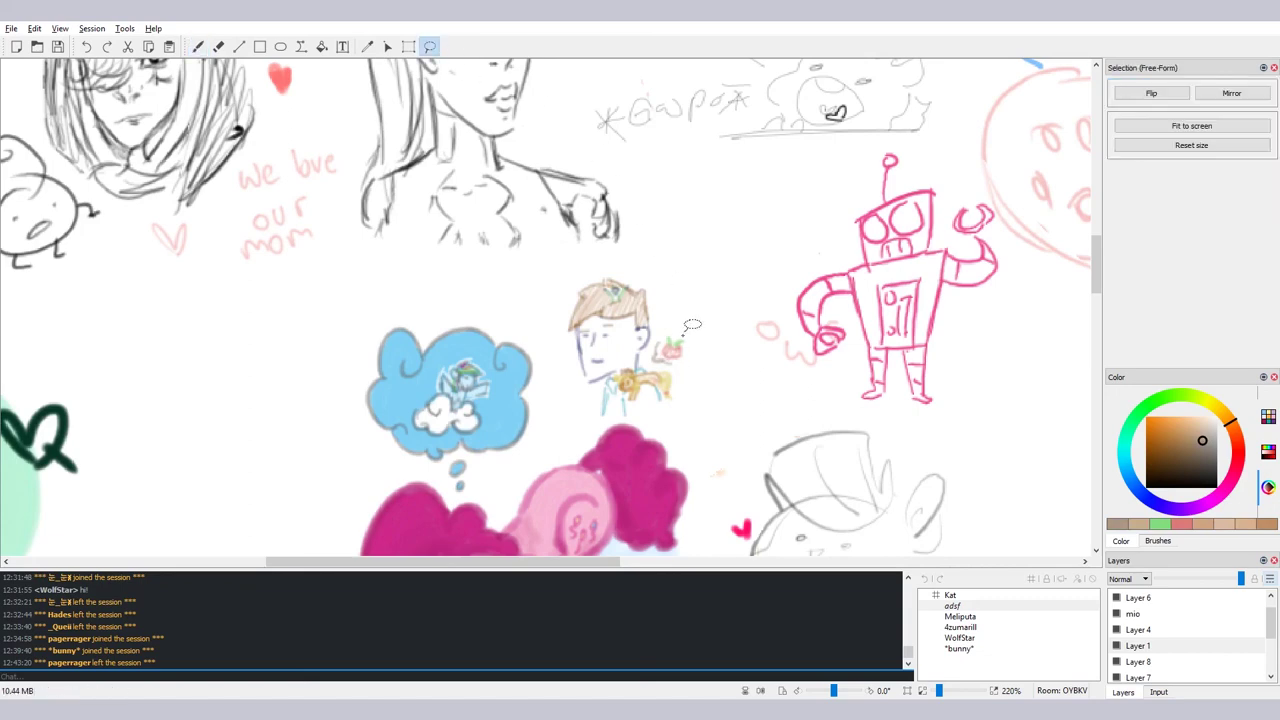
mouse_move(697, 346)
mouse_down()
mouse_move(688, 329)
mouse_move(661, 351)
mouse_move(673, 359)
mouse_move(698, 336)
mouse_up()
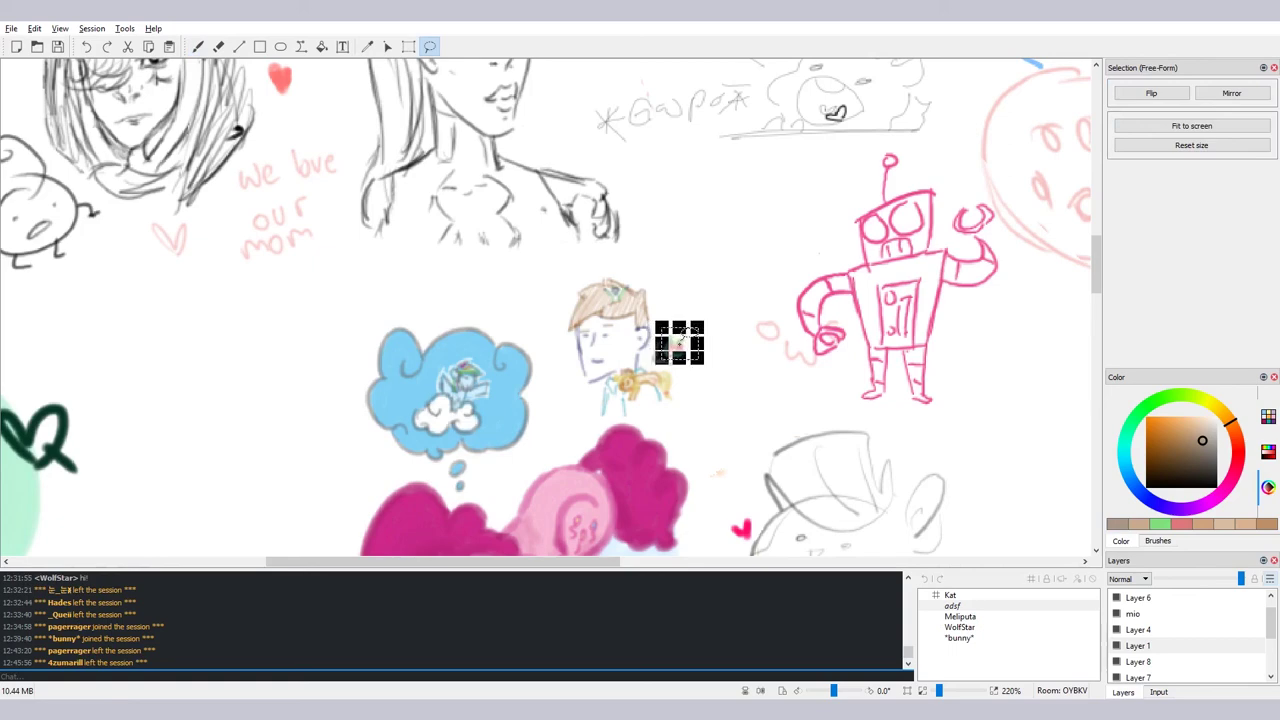
click(706, 343)
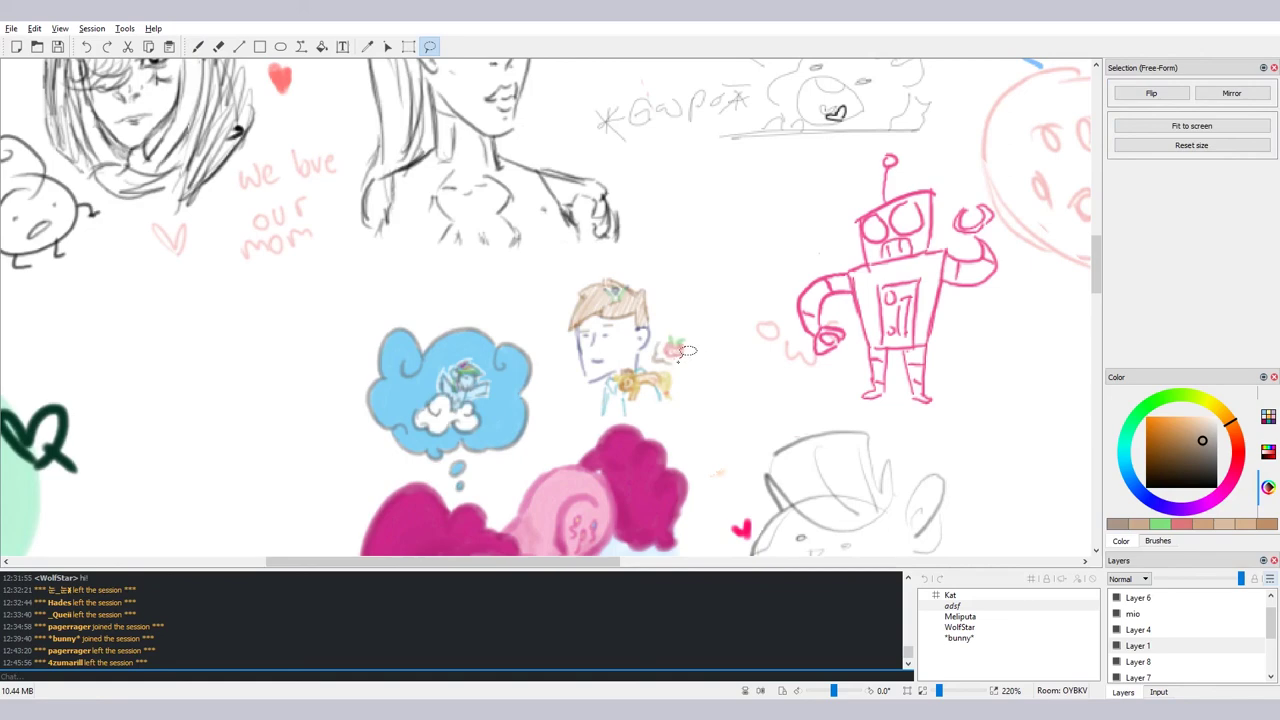
key(e)
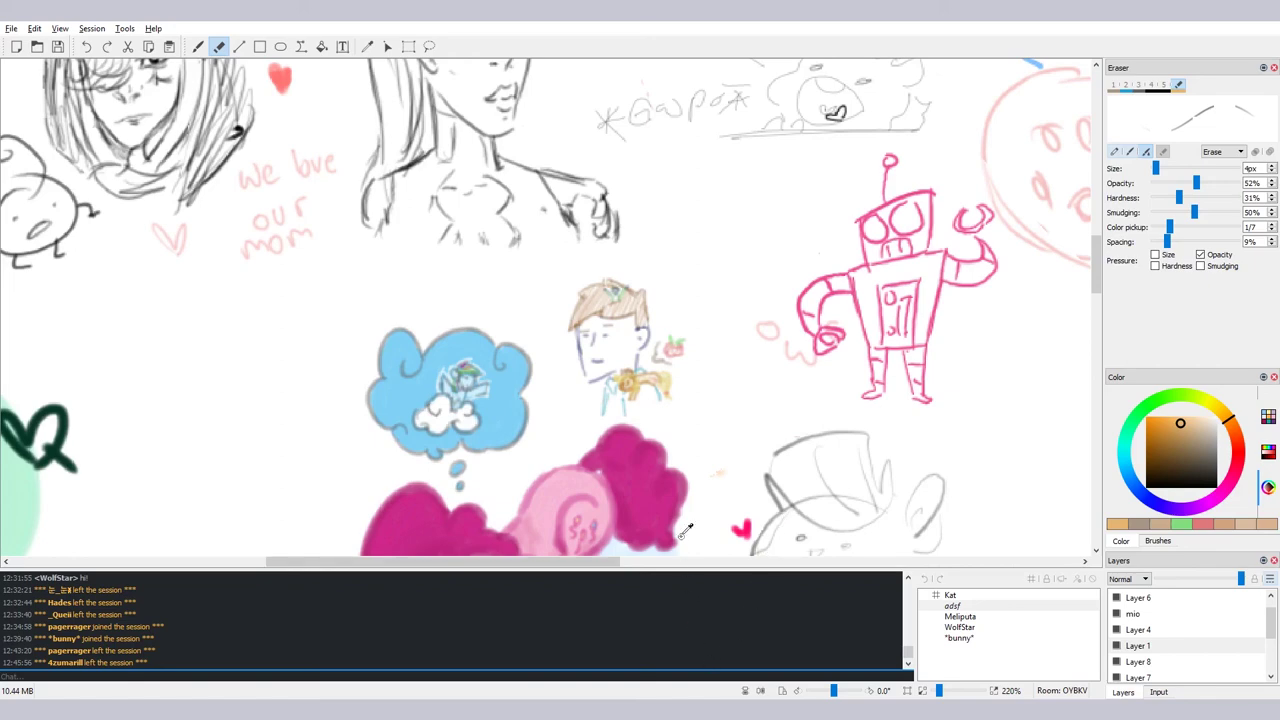
scroll(686, 528, down, 4)
scroll(686, 528, down, 2)
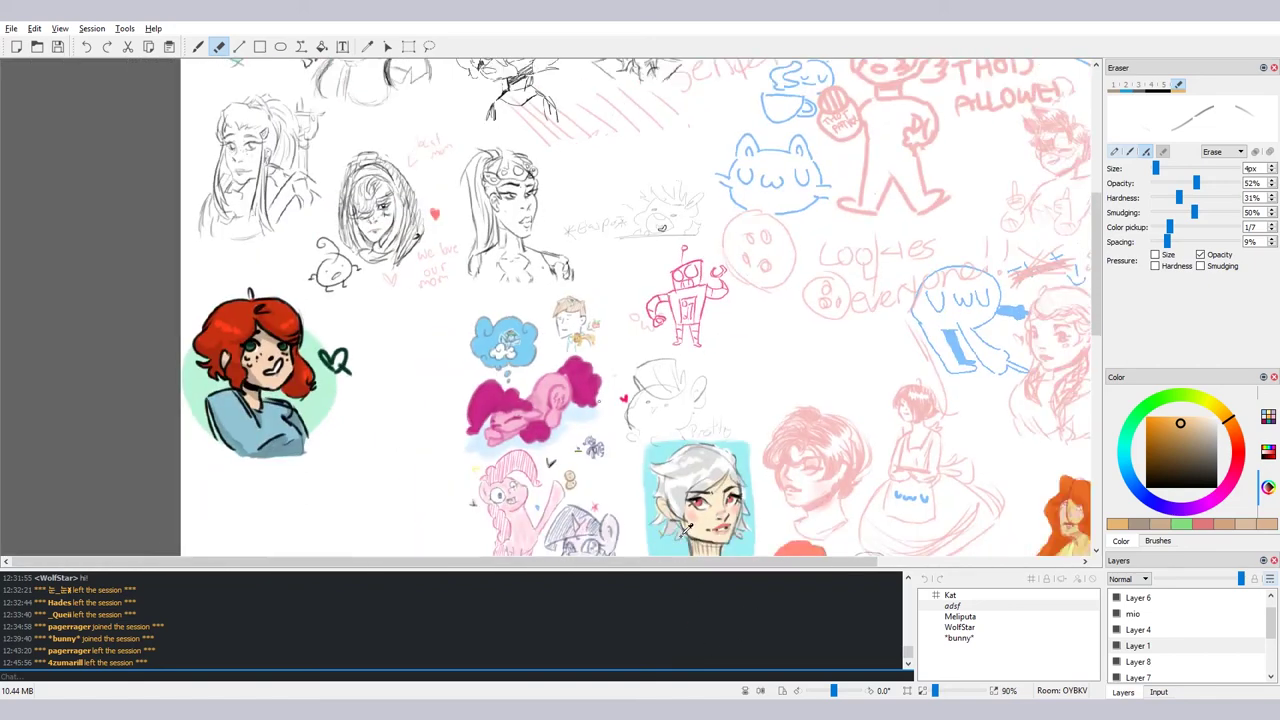